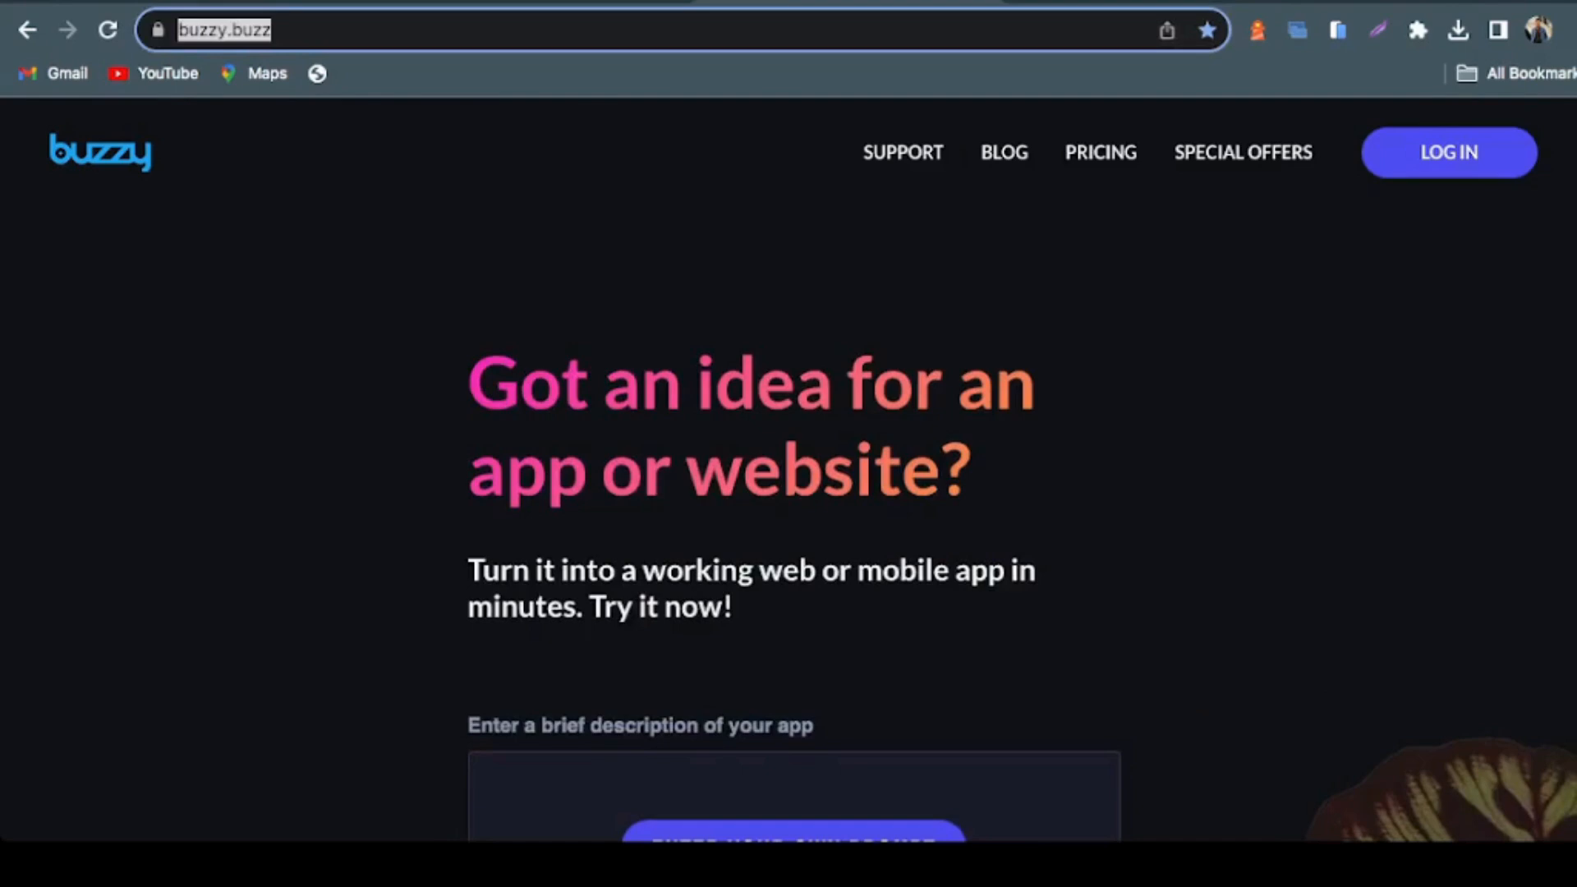
# Examine the current Buzzy homepage from its headline and prompt box down to the testimonials and case studies
pyautogui.press('Escape')
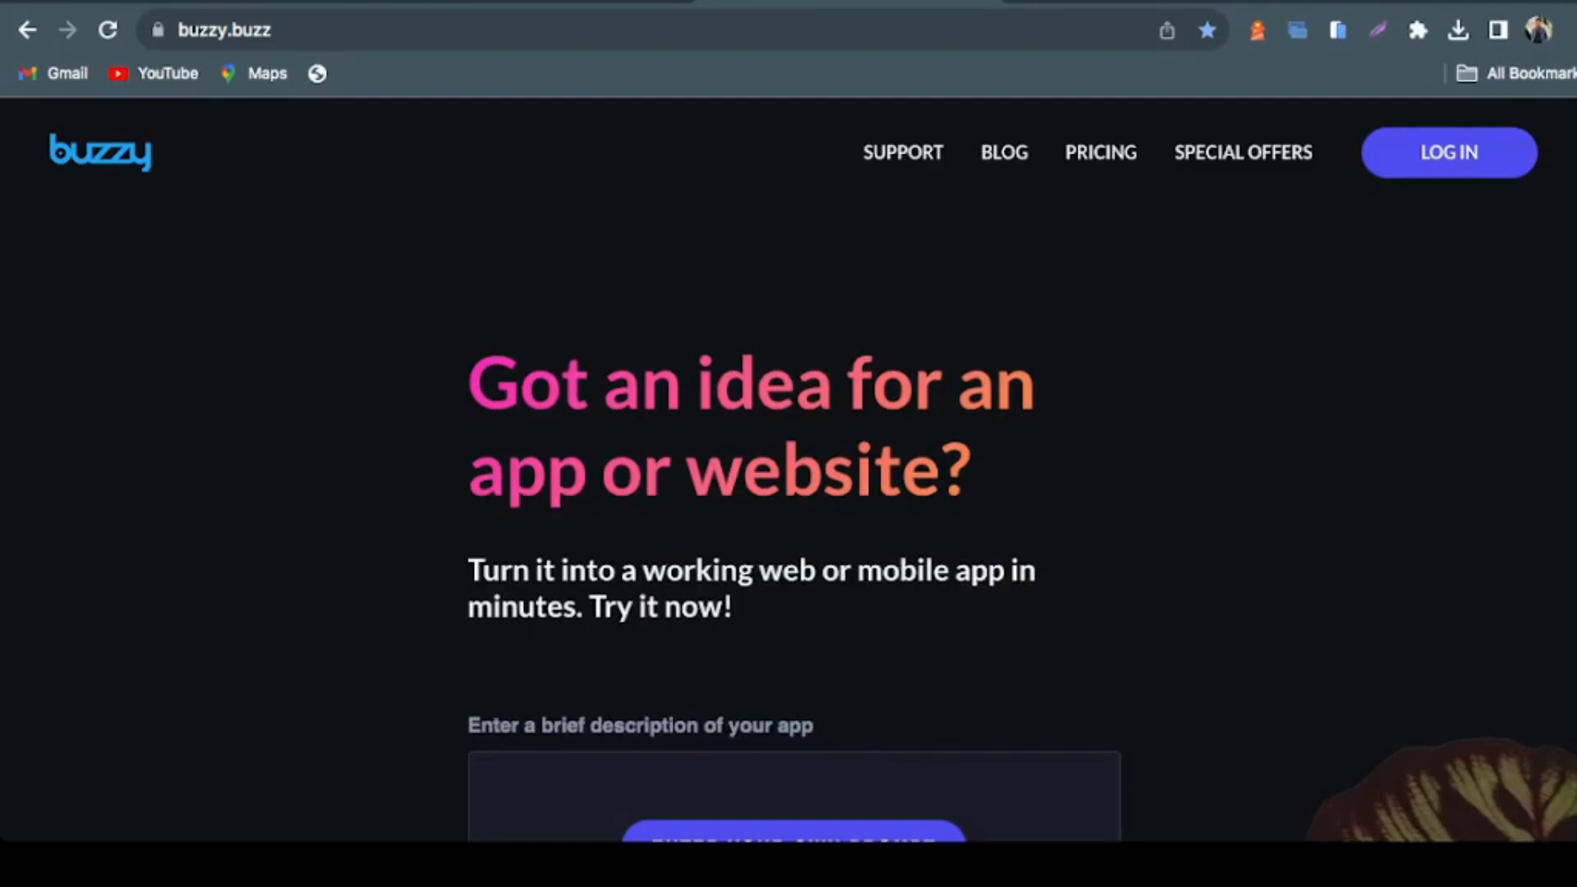
pyautogui.scroll(-3, 789, 493)
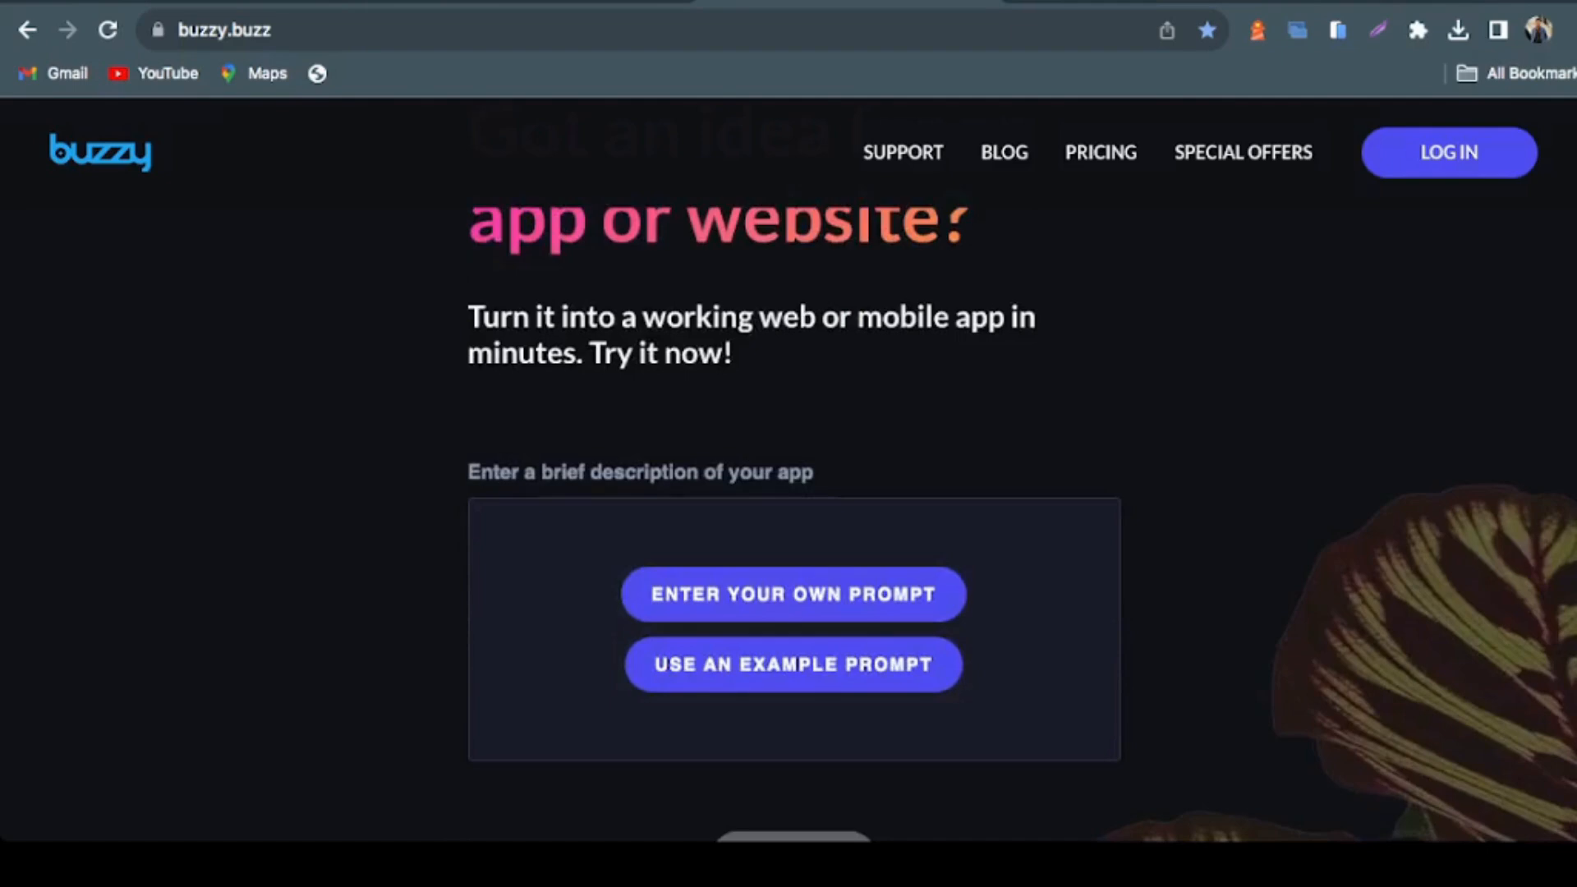
pyautogui.scroll(3, 788, 493)
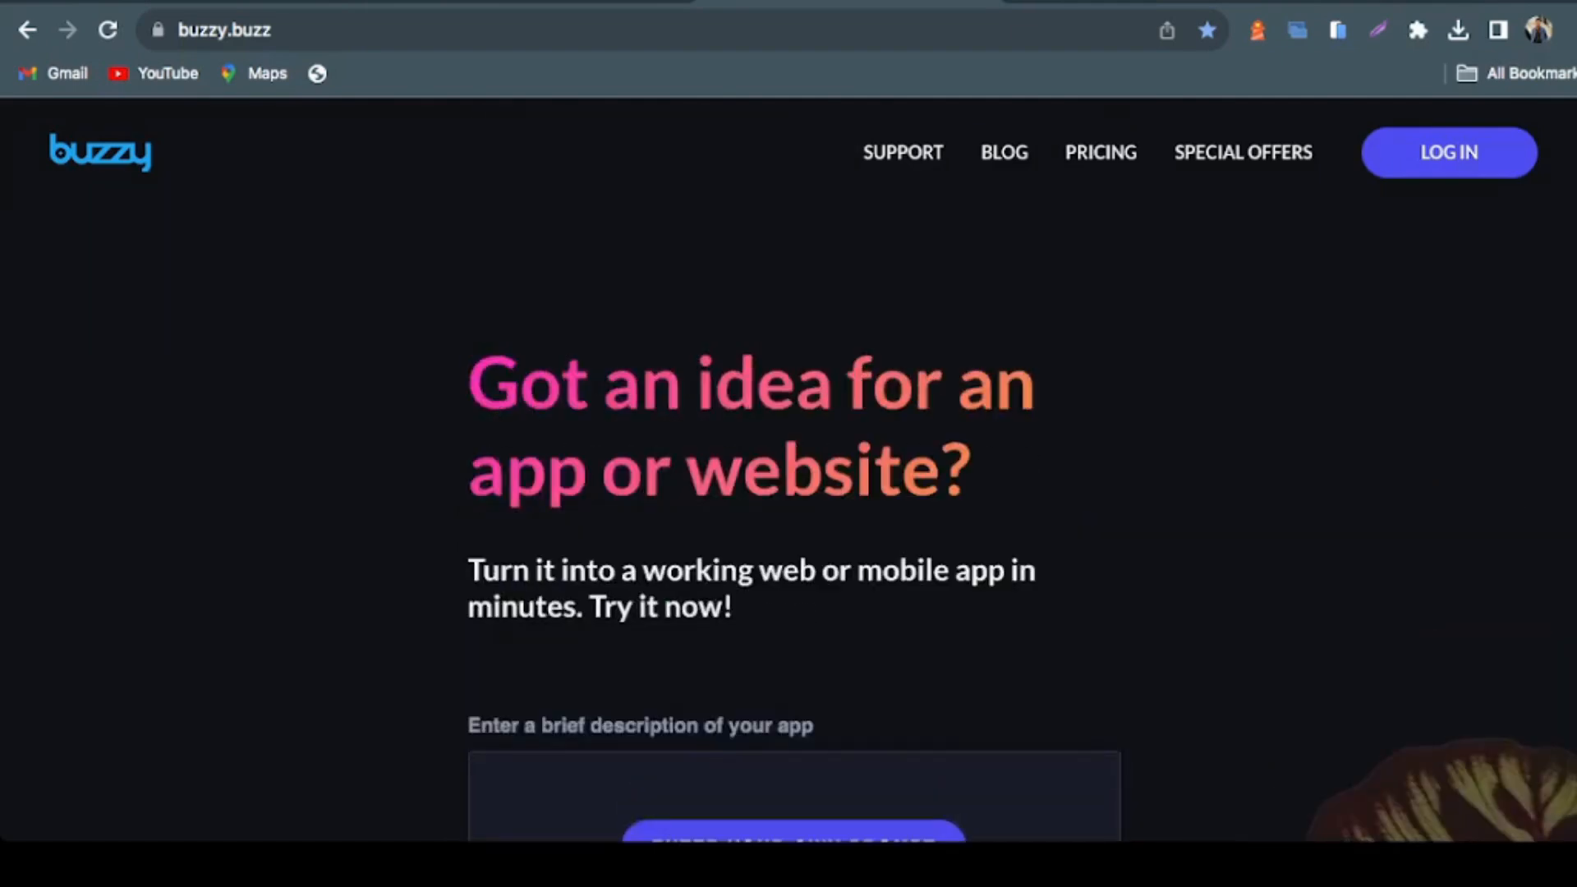
pyautogui.scroll(-10, 789, 492)
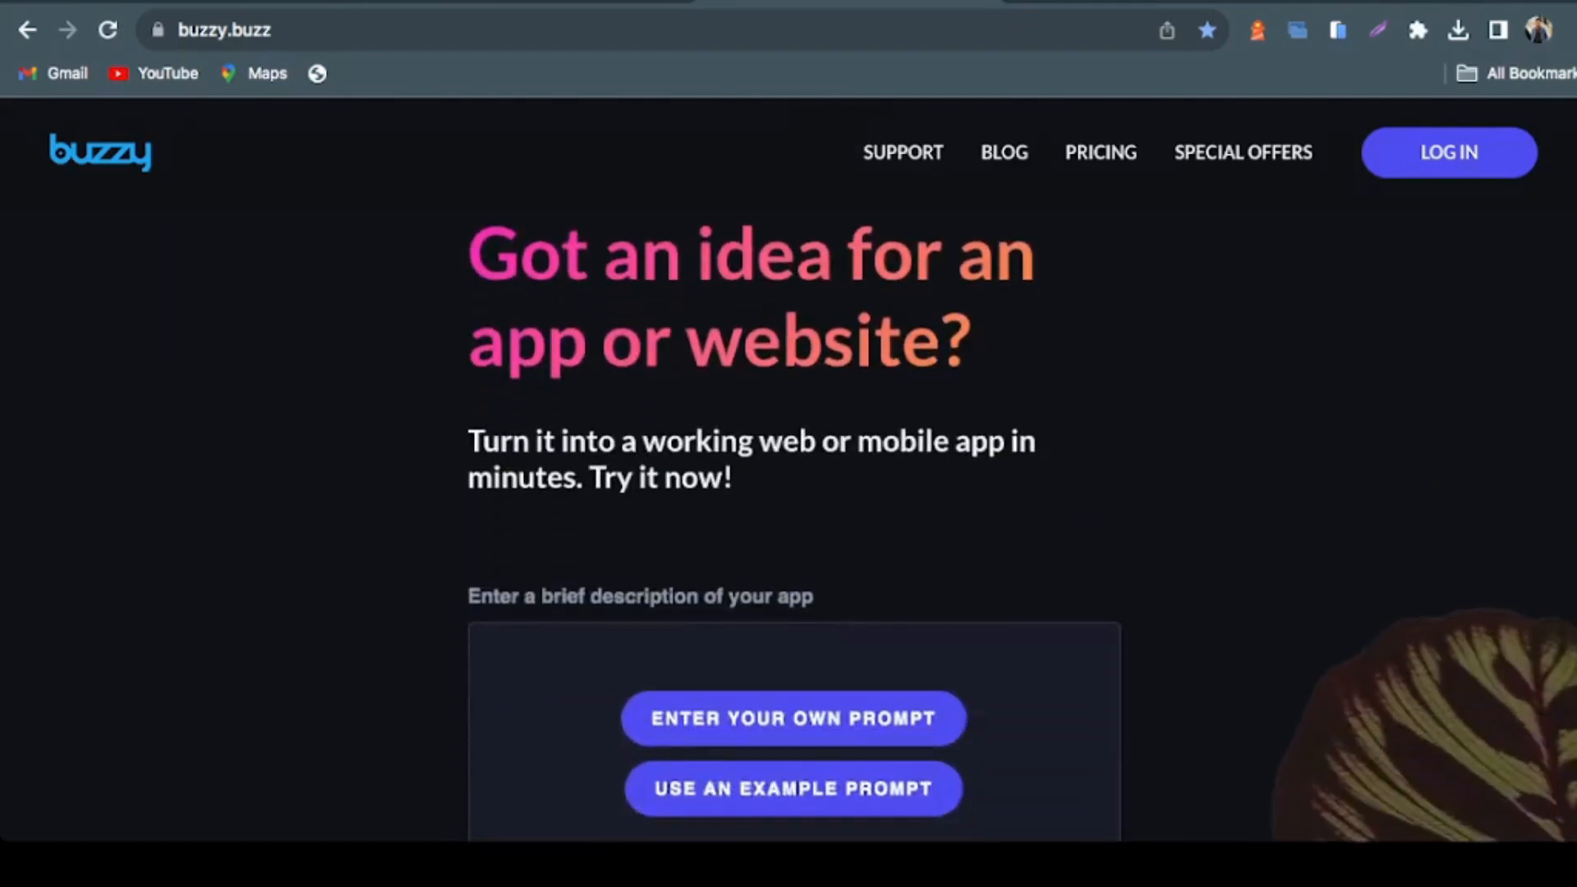
pyautogui.scroll(-12, 789, 468)
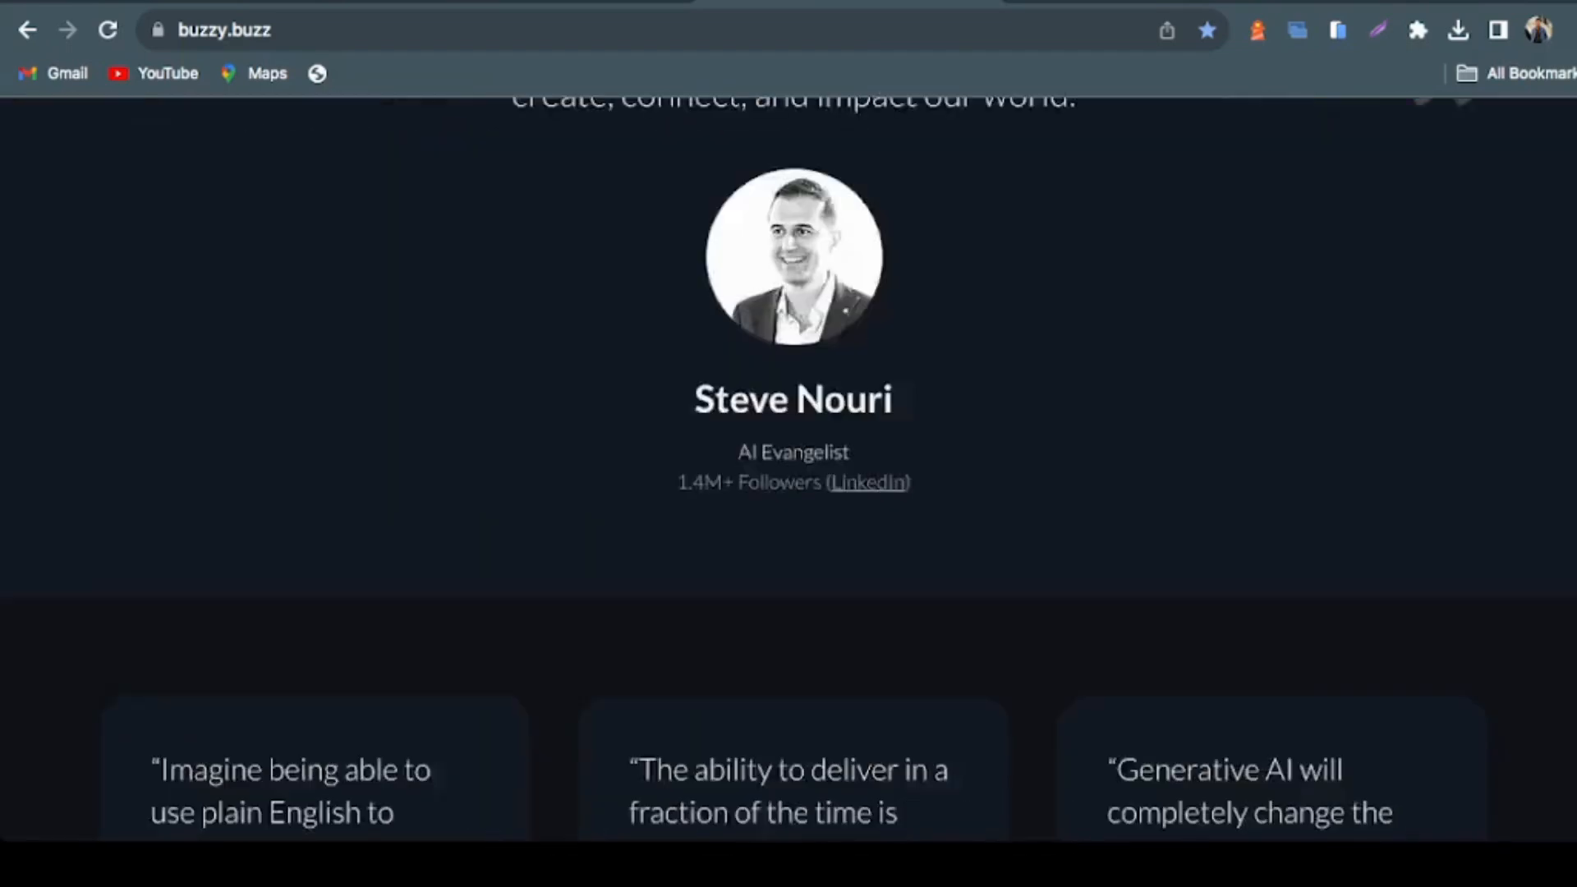
pyautogui.scroll(-12, 788, 468)
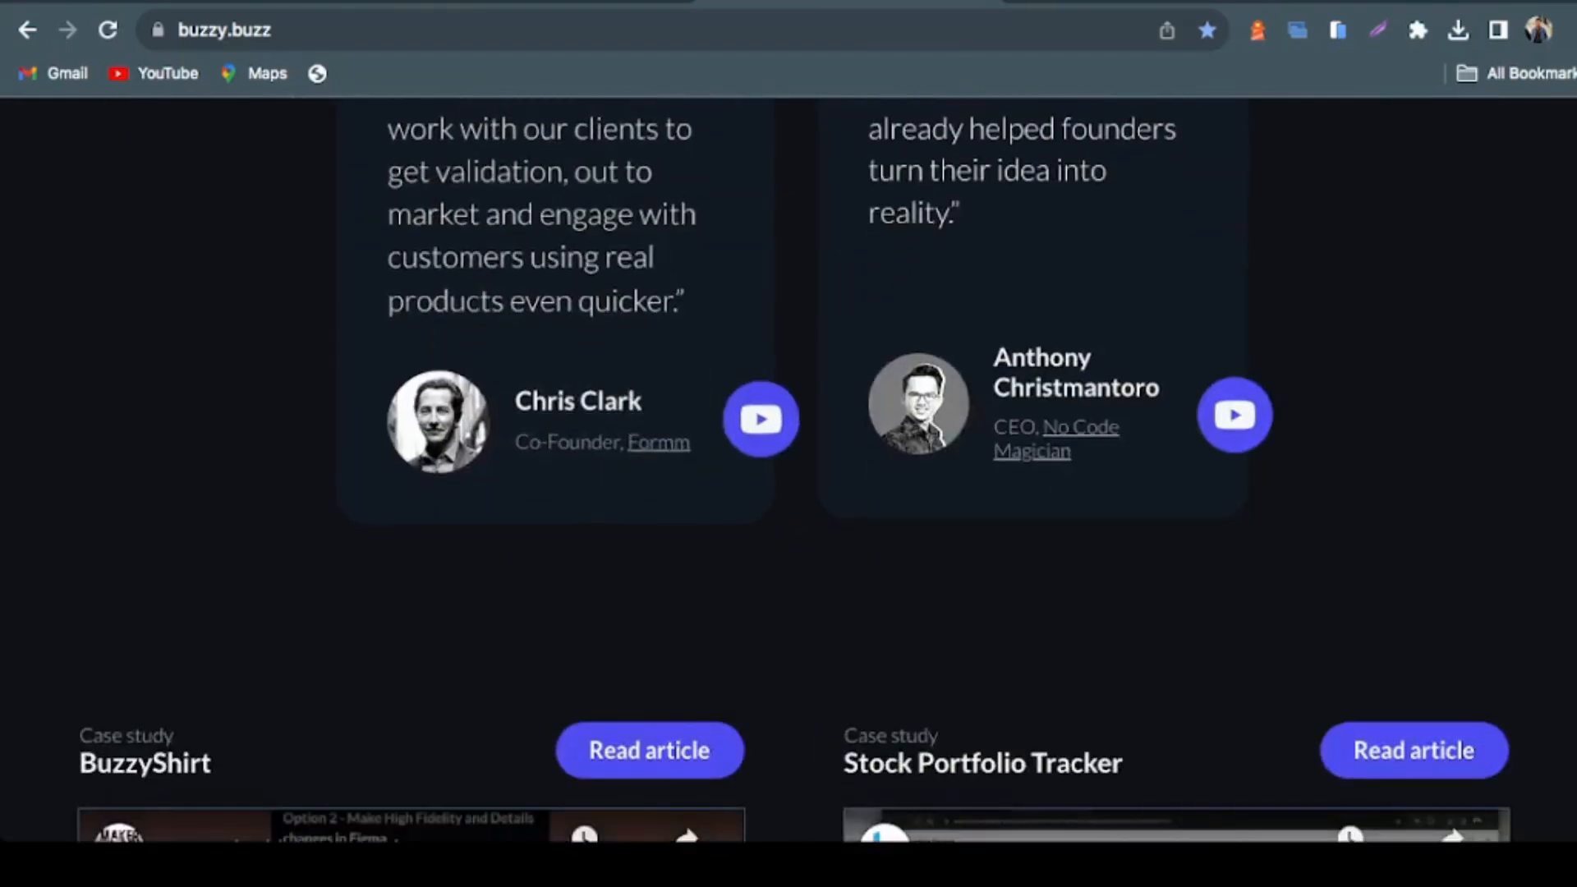
# Switch to the Buzzy Site Redesign prototype in Figma and review the hero section down to the demo video and customer logos
pyautogui.hotkey('ctrl', 'shift', 'Tab')
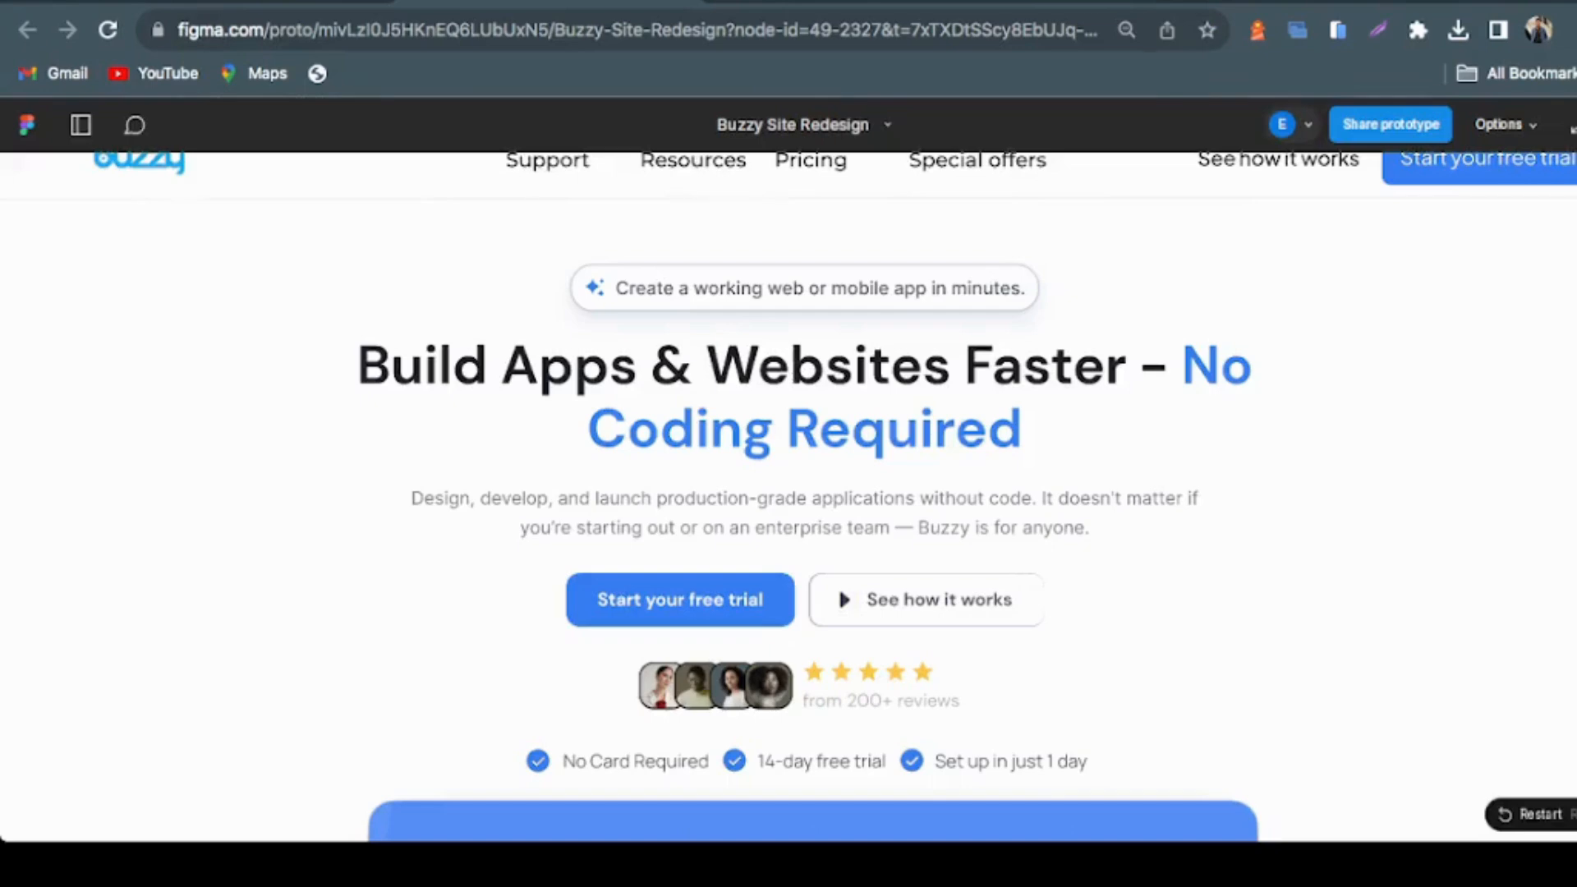
pyautogui.click(822, 29)
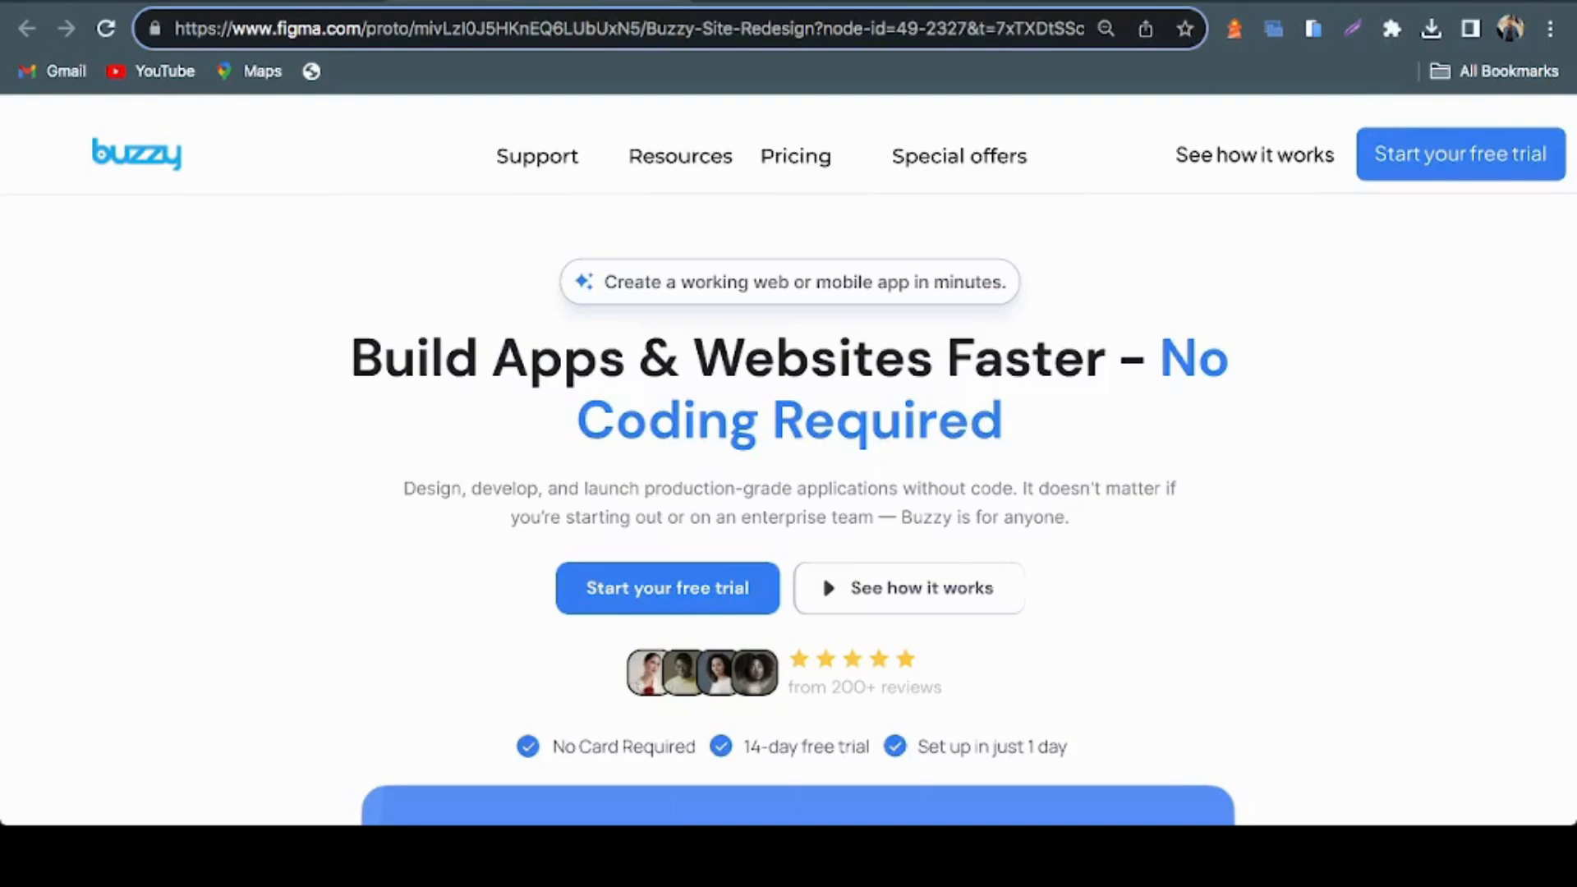
pyautogui.scroll(-1, 789, 459)
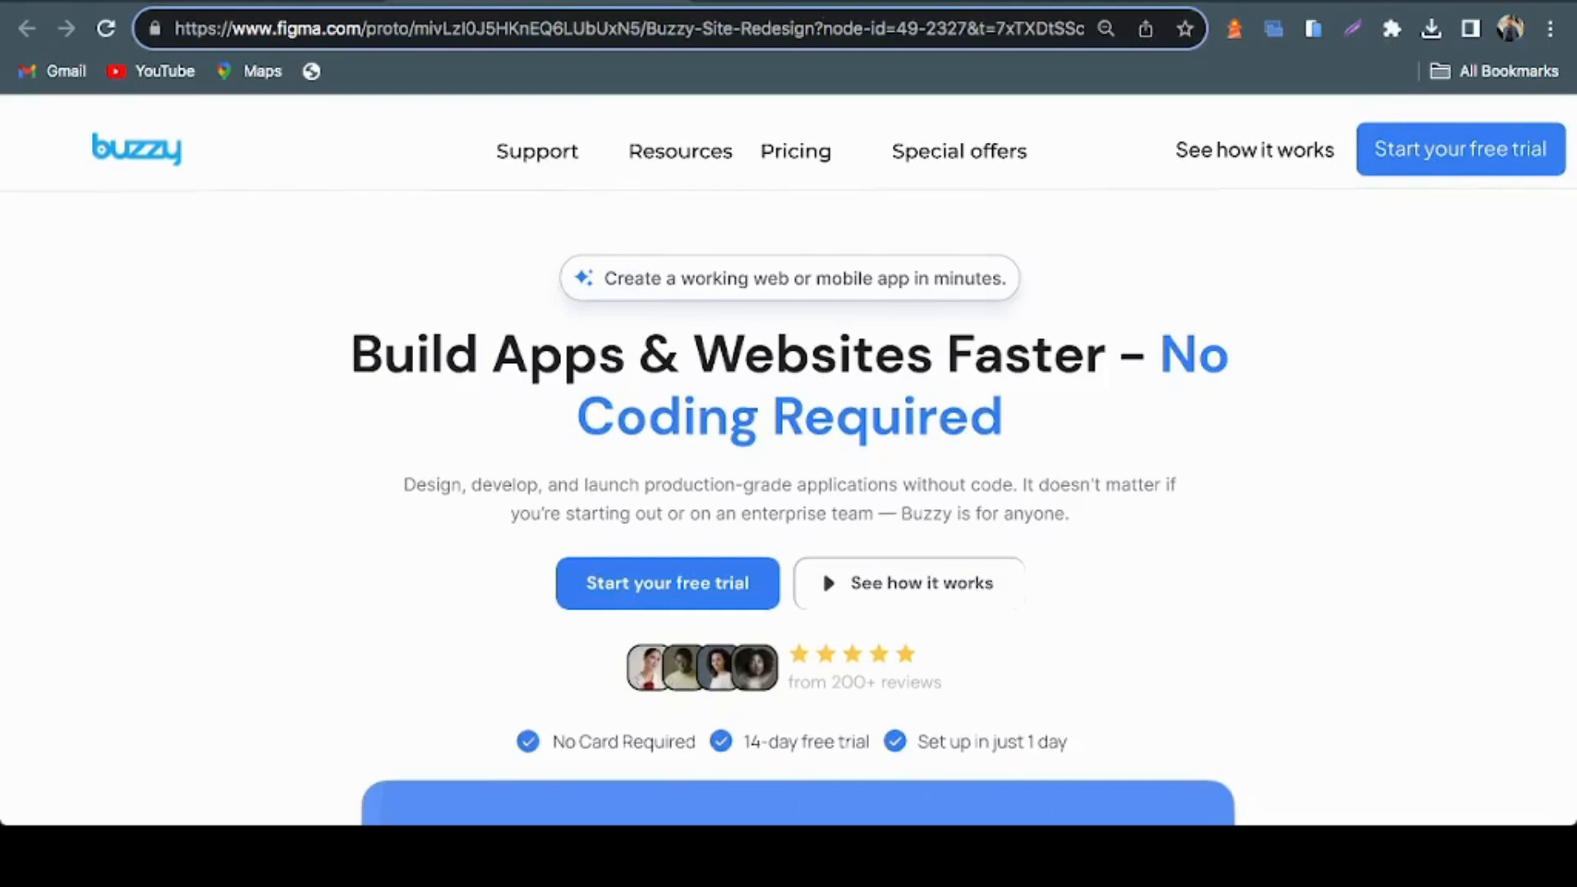
pyautogui.scroll(-1, 788, 460)
pyautogui.scroll(-3, 788, 460)
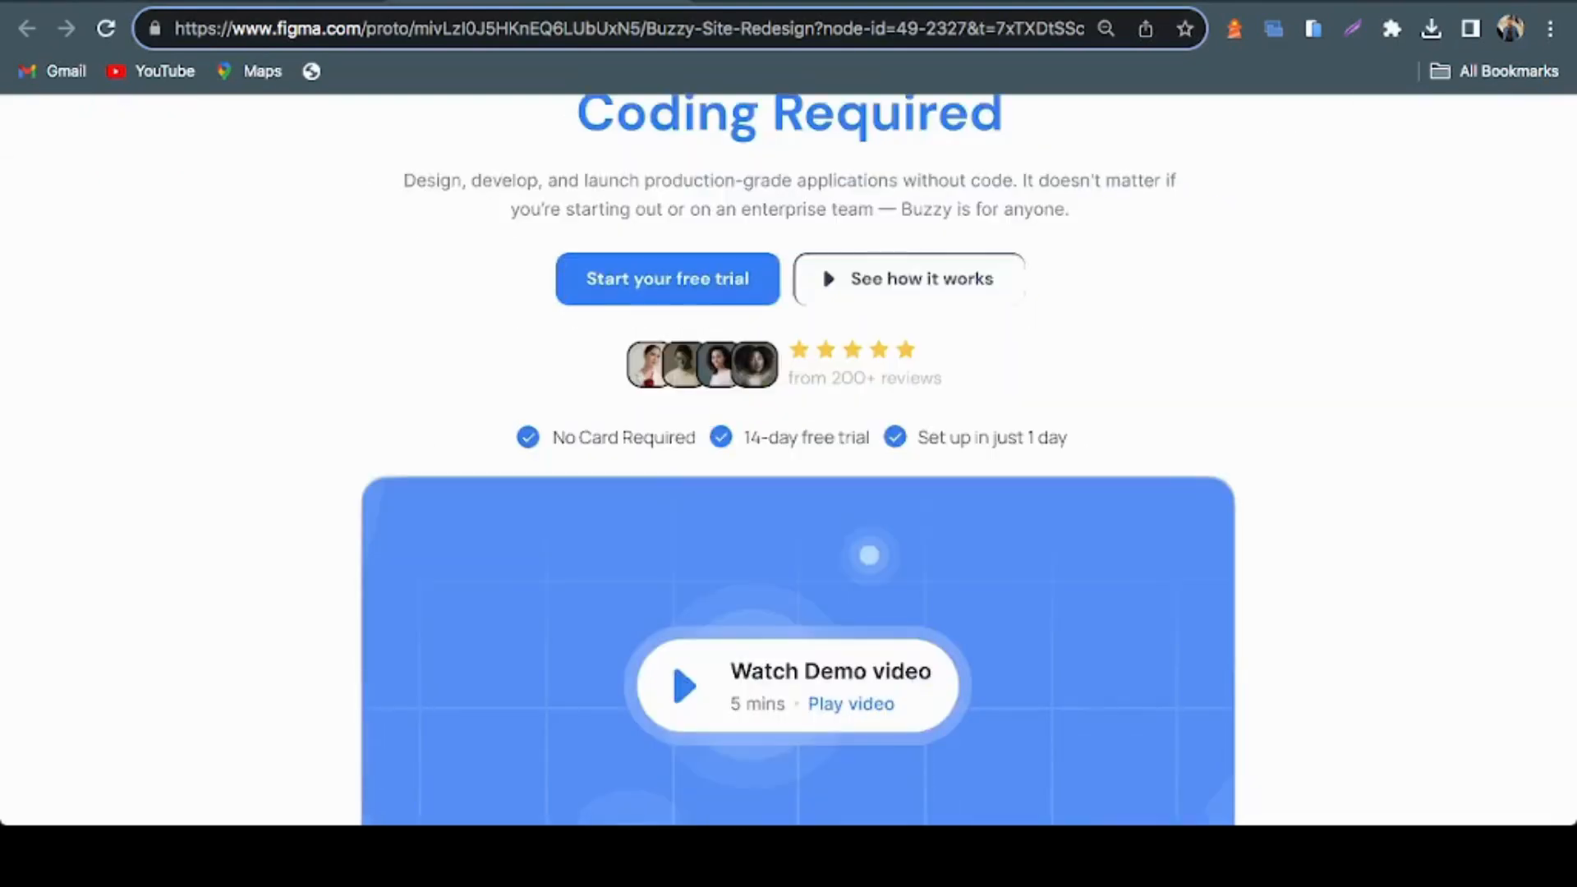
pyautogui.scroll(-2, 788, 460)
pyautogui.scroll(-2, 788, 460)
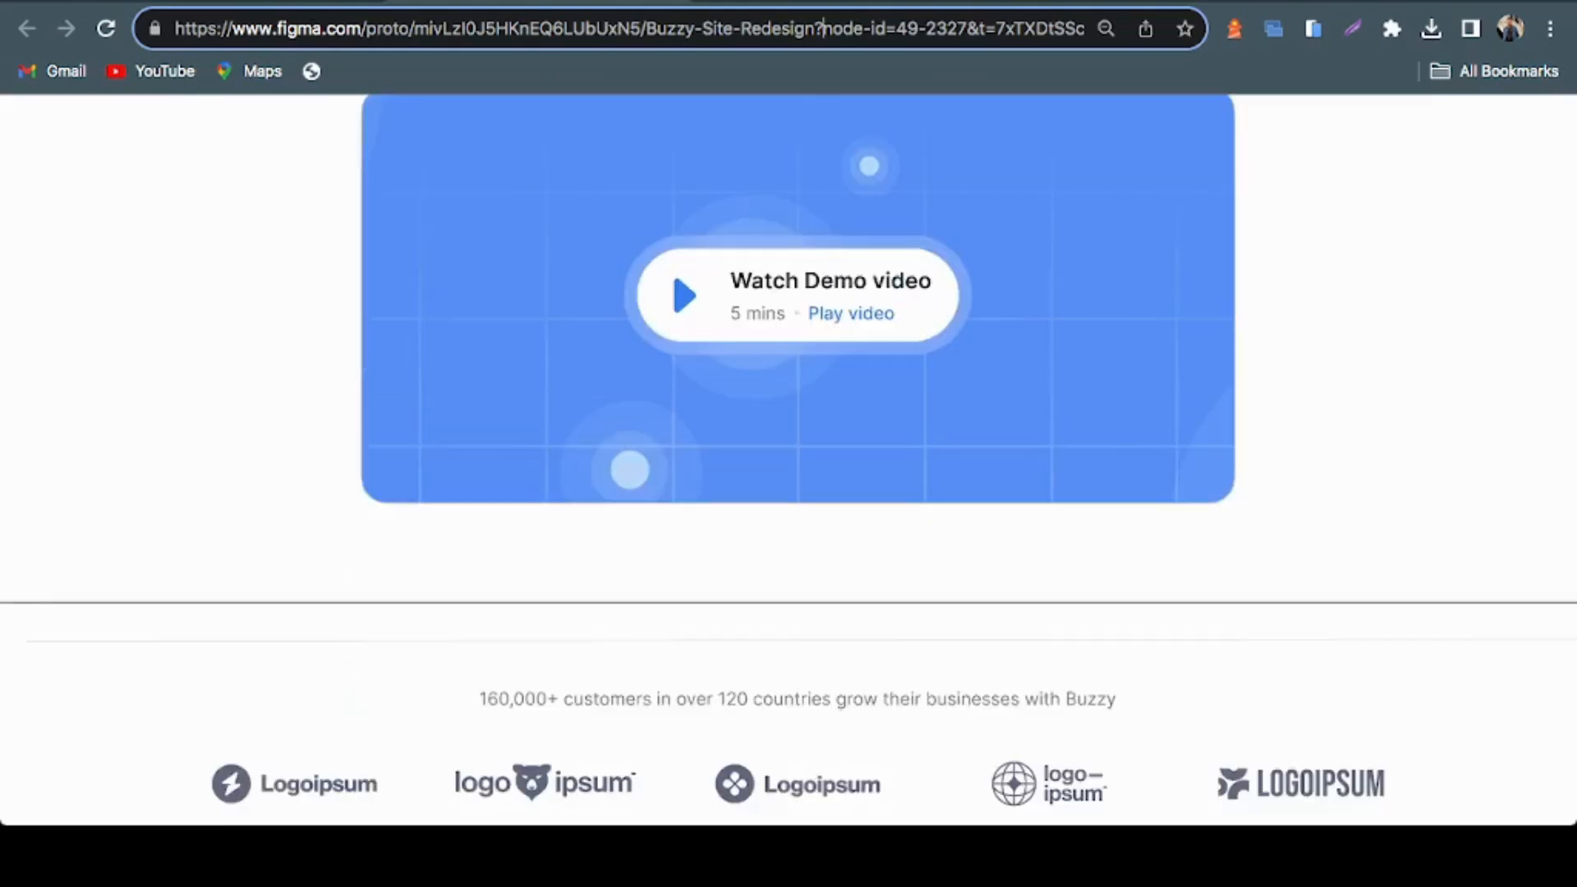
# Review the rest of the redesign prototype: testimonial, call-to-action banner, blog, FAQ and footer, and return to the hero section
pyautogui.scroll(-10, 788, 460)
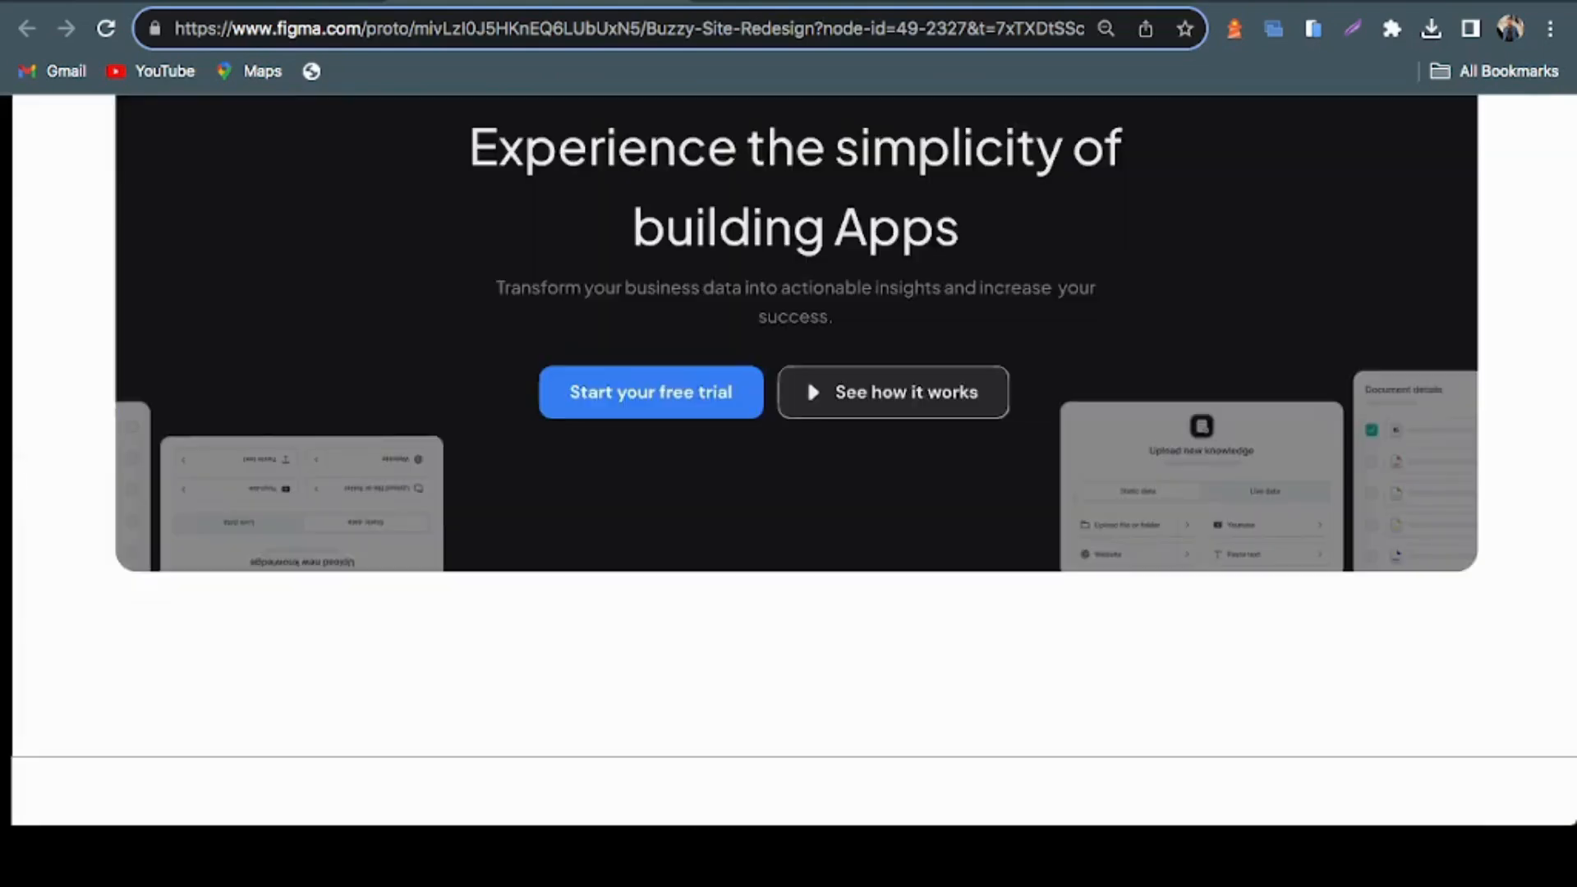
pyautogui.scroll(10, 789, 460)
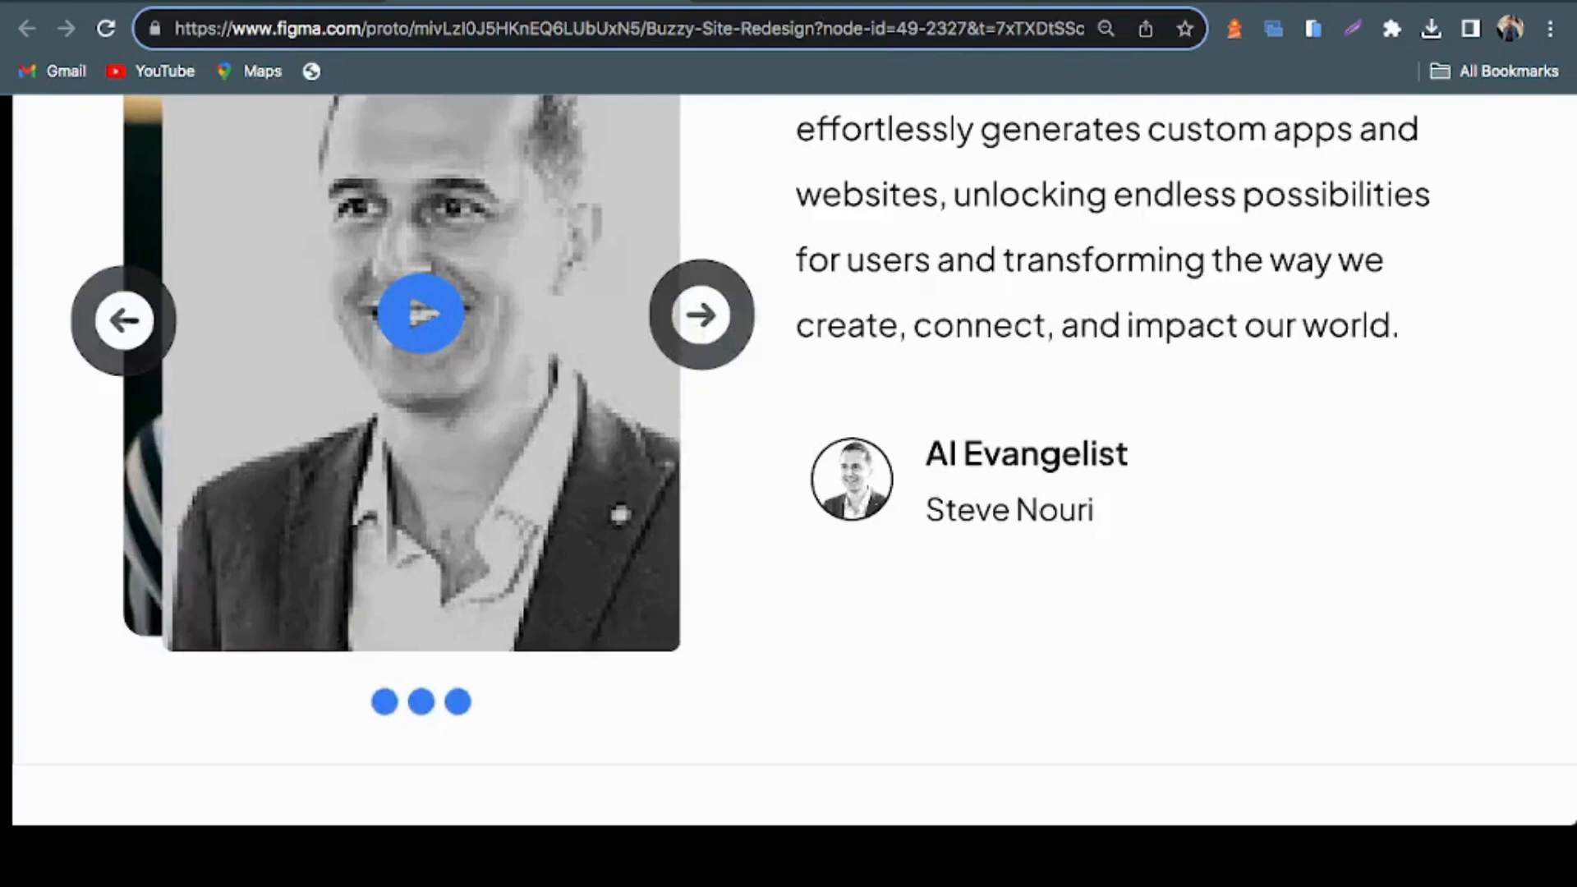
pyautogui.scroll(-10, 788, 460)
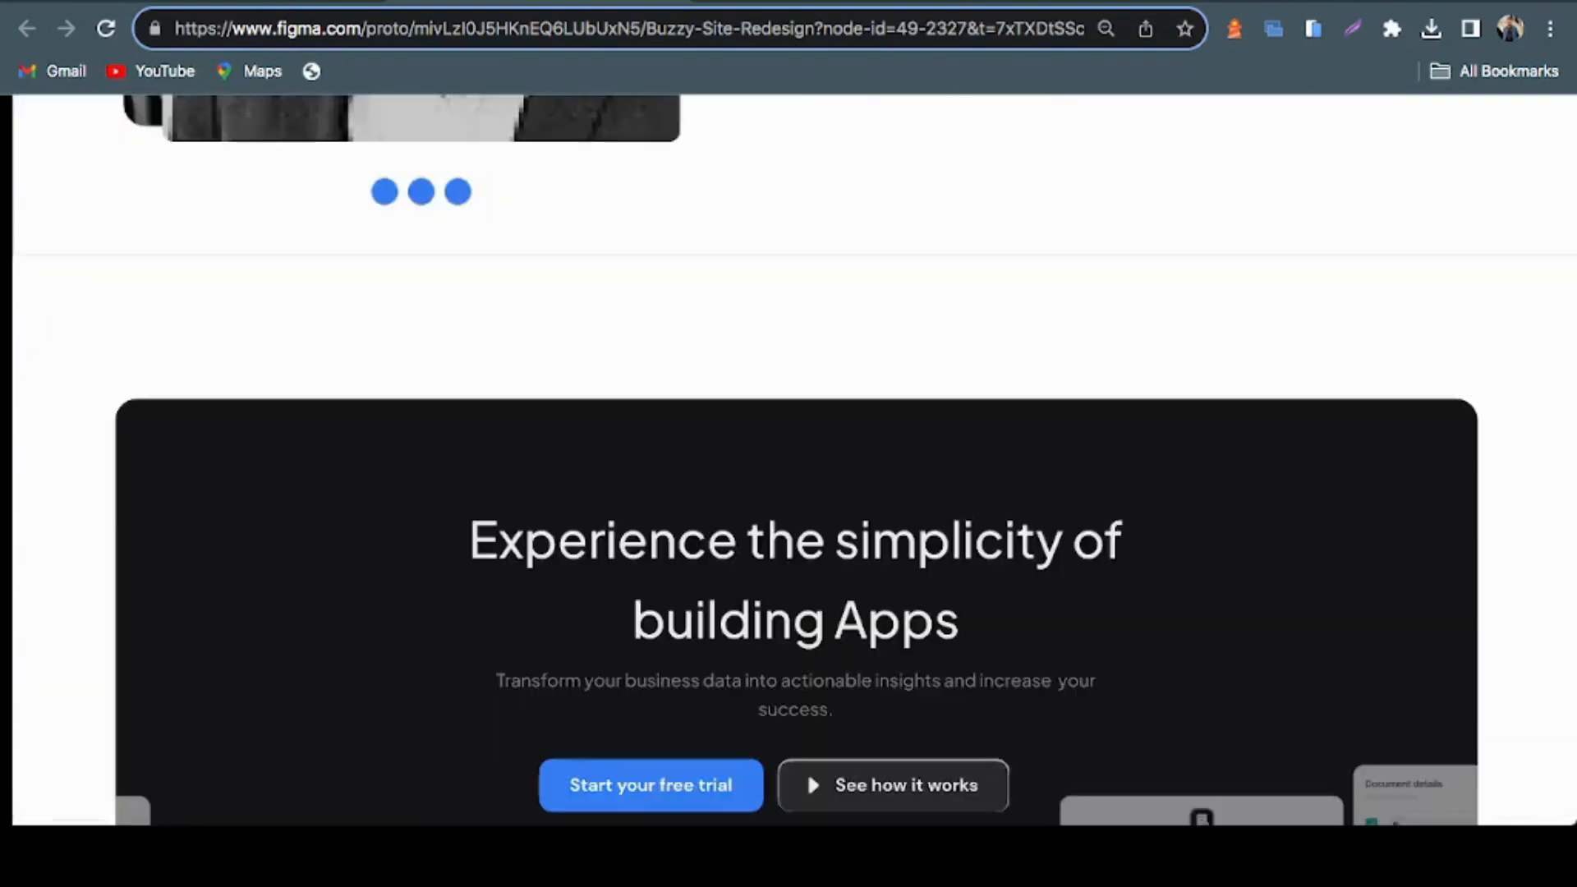
pyautogui.scroll(-8, 789, 460)
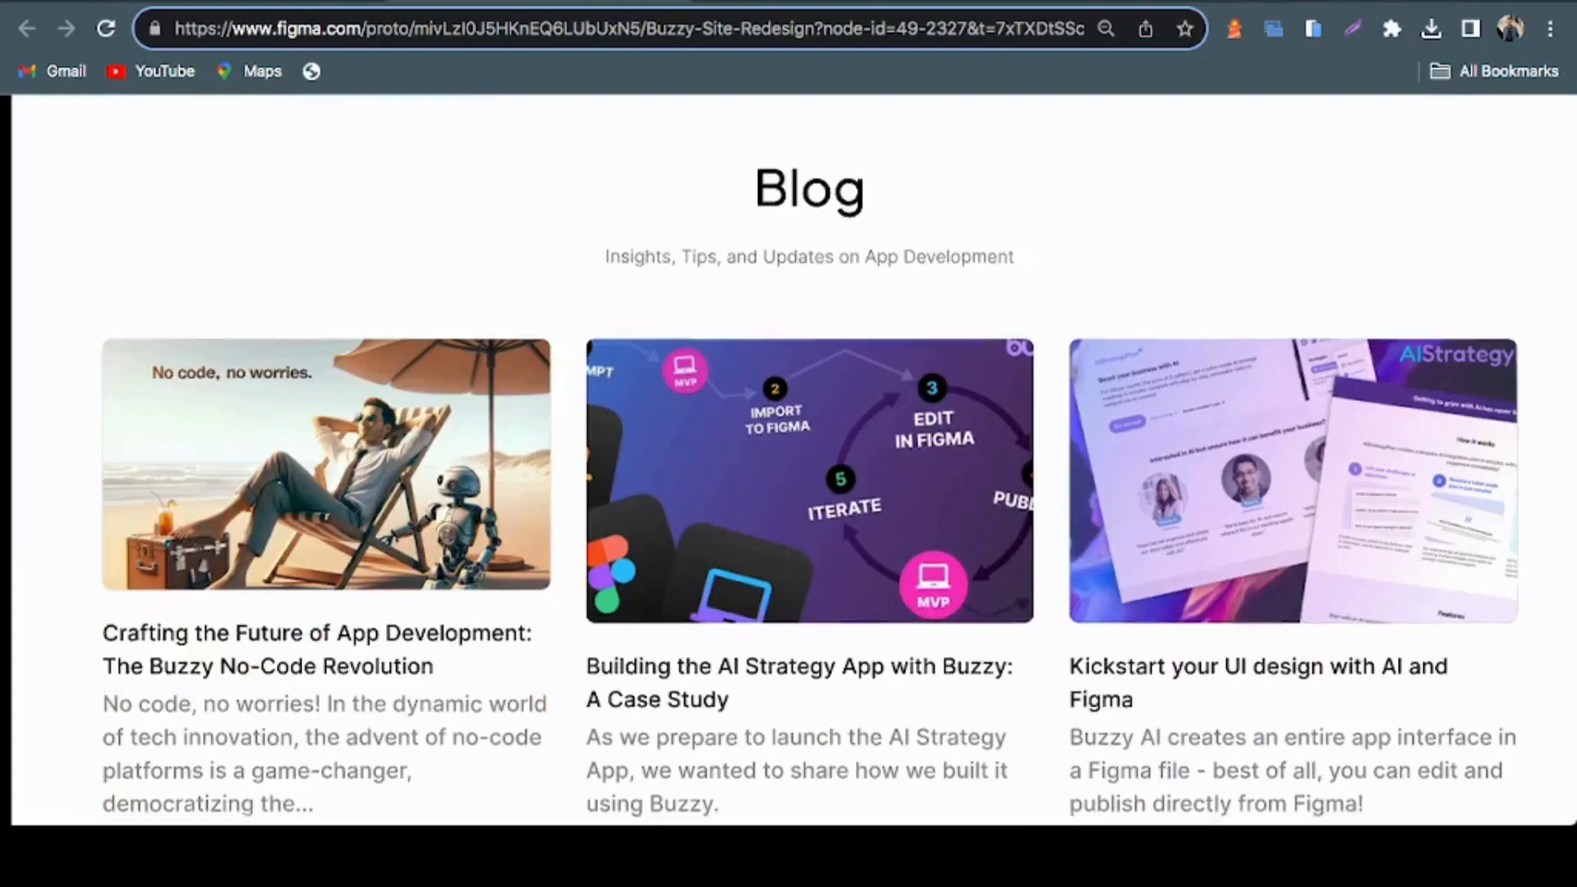
pyautogui.scroll(-6, 788, 460)
pyautogui.scroll(-5, 788, 459)
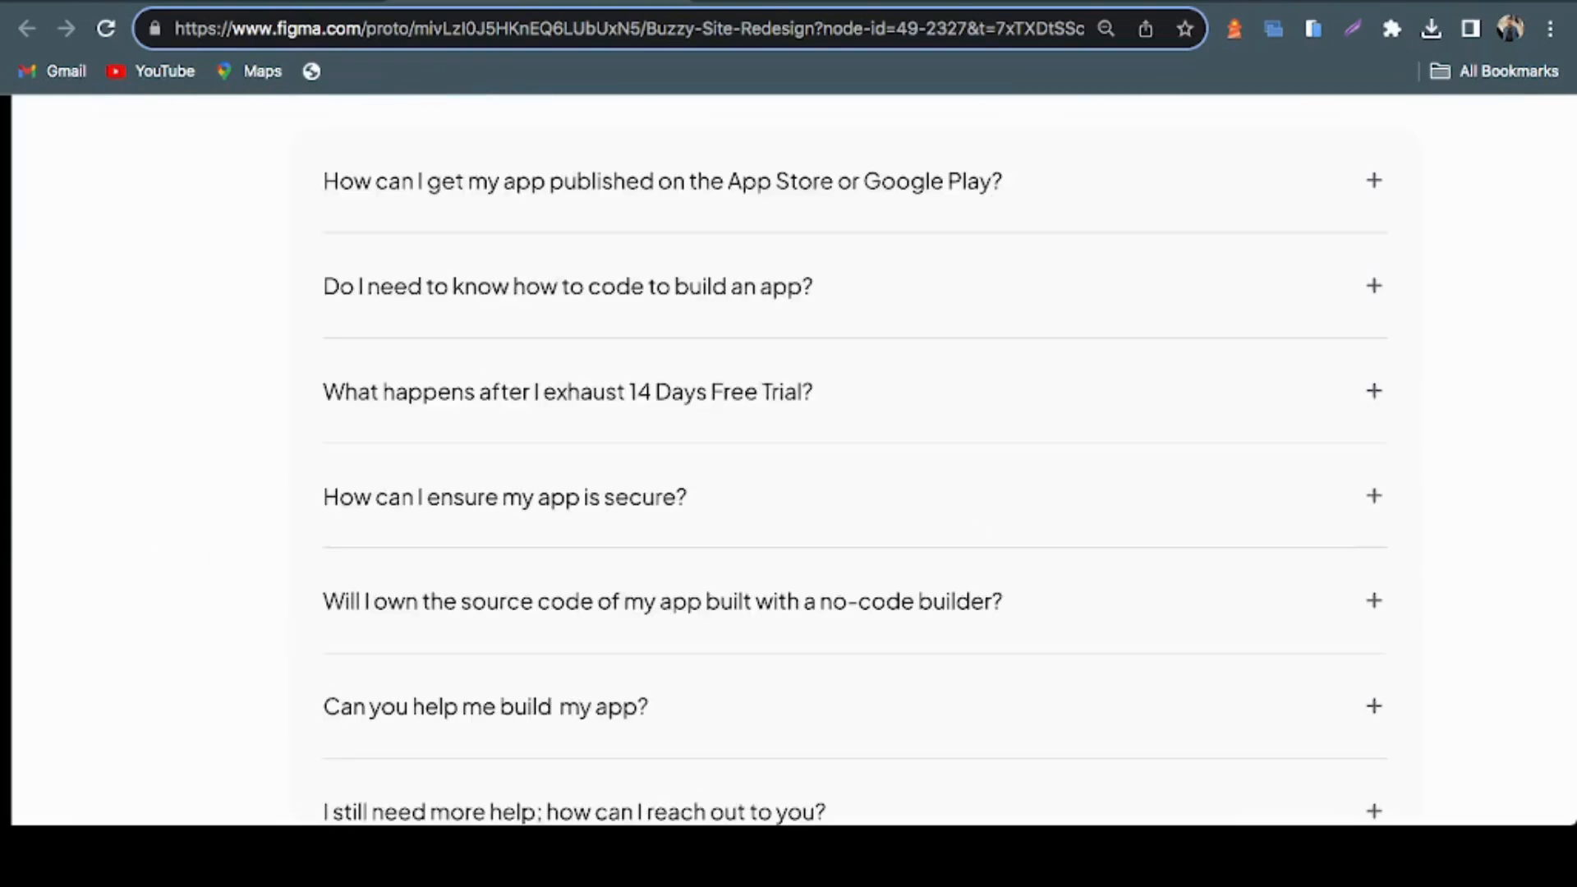
pyautogui.scroll(-6, 788, 460)
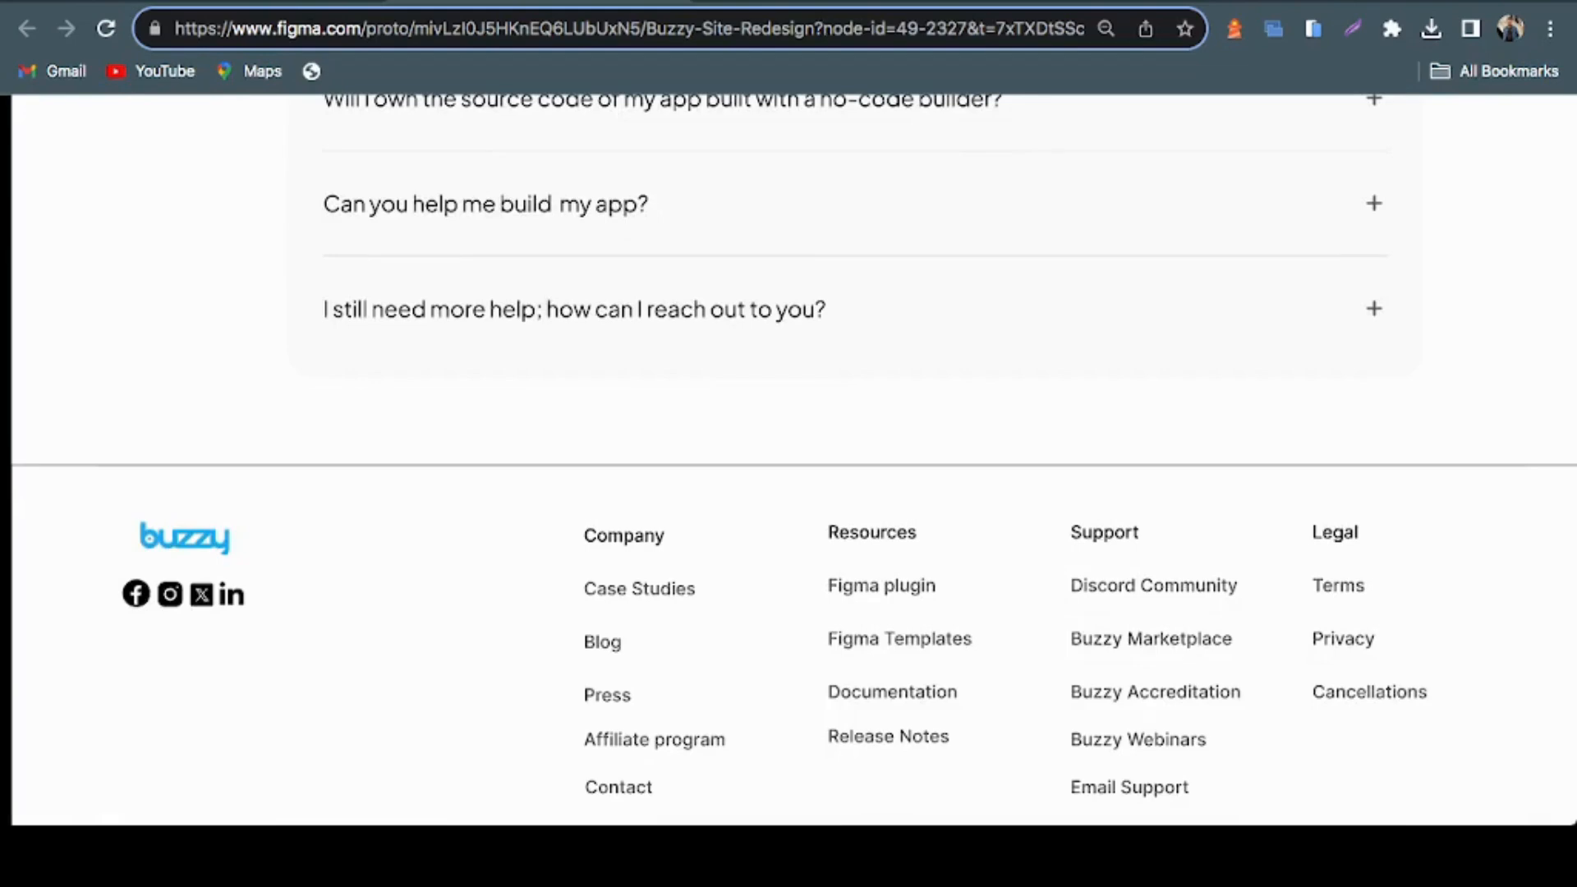
pyautogui.press('super+Tab')
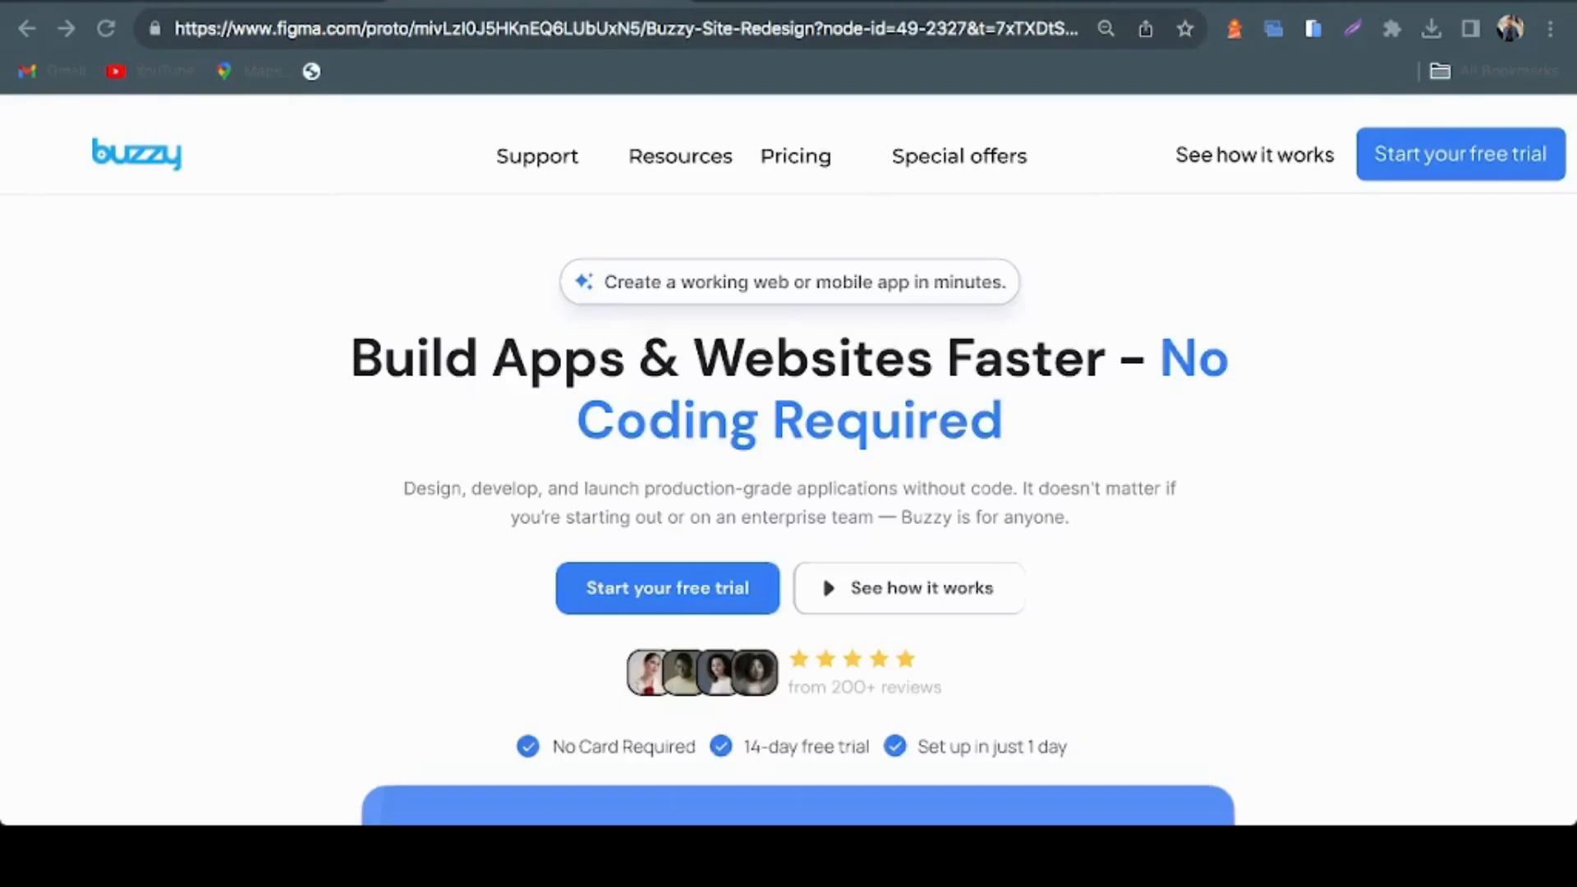
pyautogui.press('super+Tab')
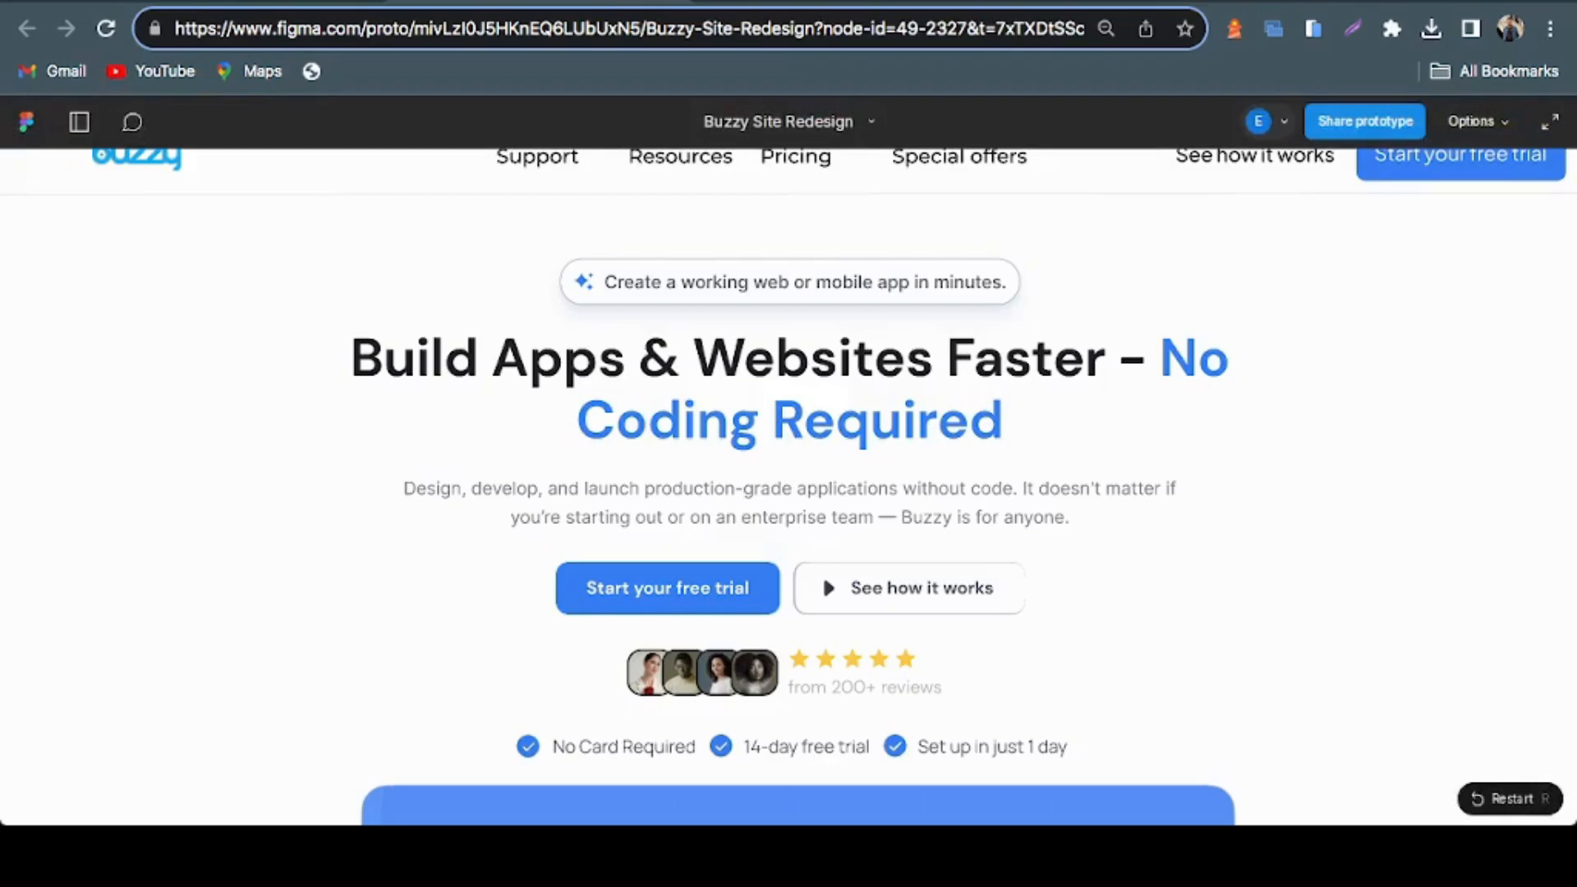
# On the live Buzzy homepage, highlight the headline and its subtitle and examine the app-description prompt box
pyautogui.click(788, 459)
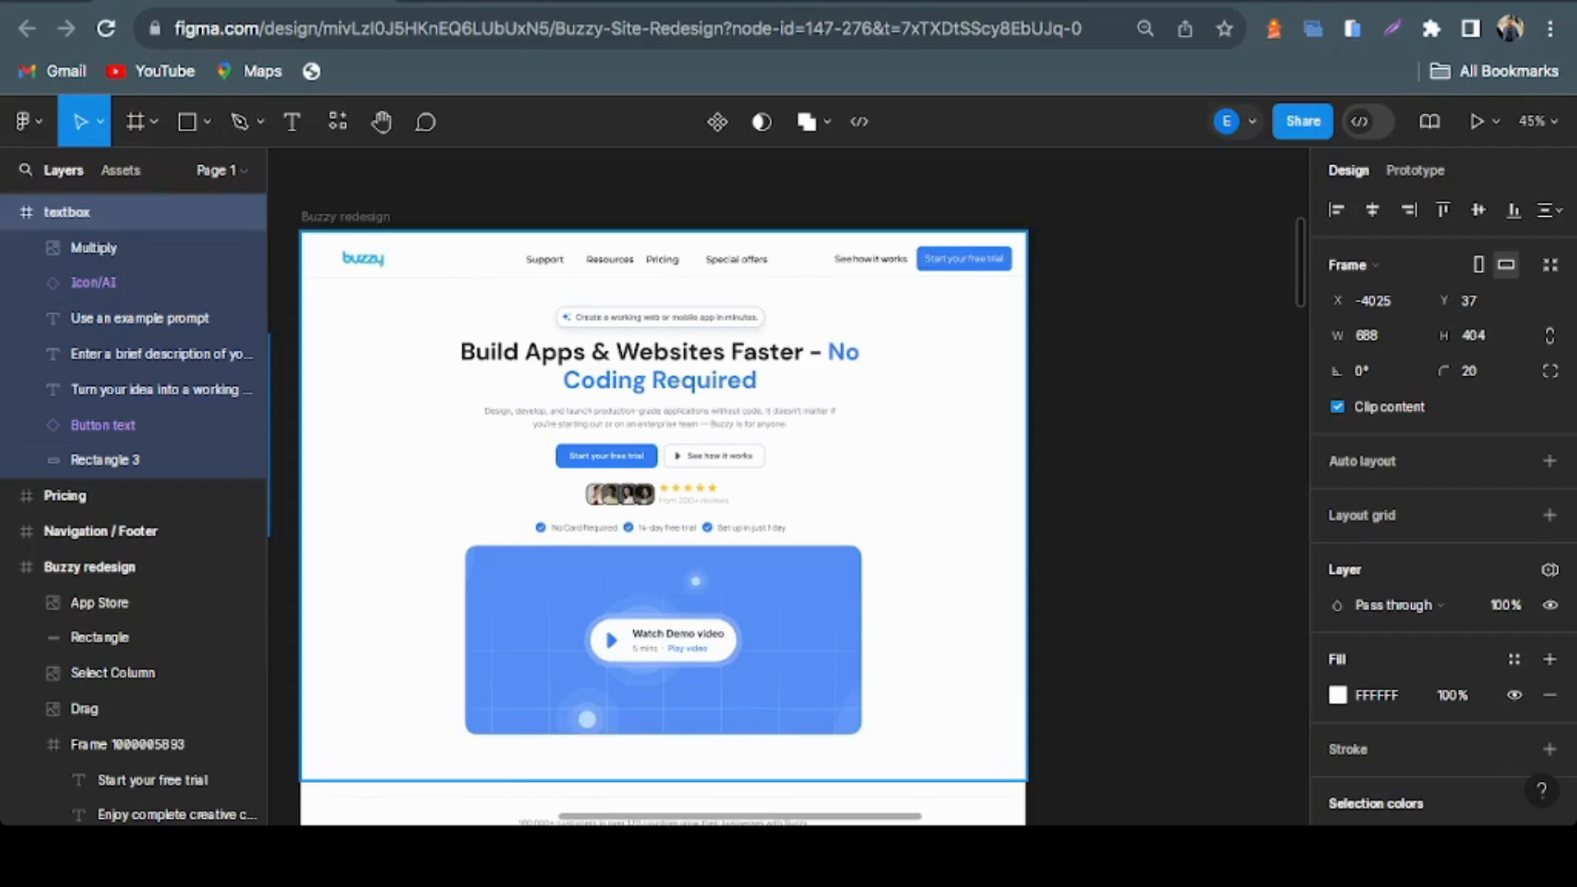
pyautogui.scroll(3, 452, 405)
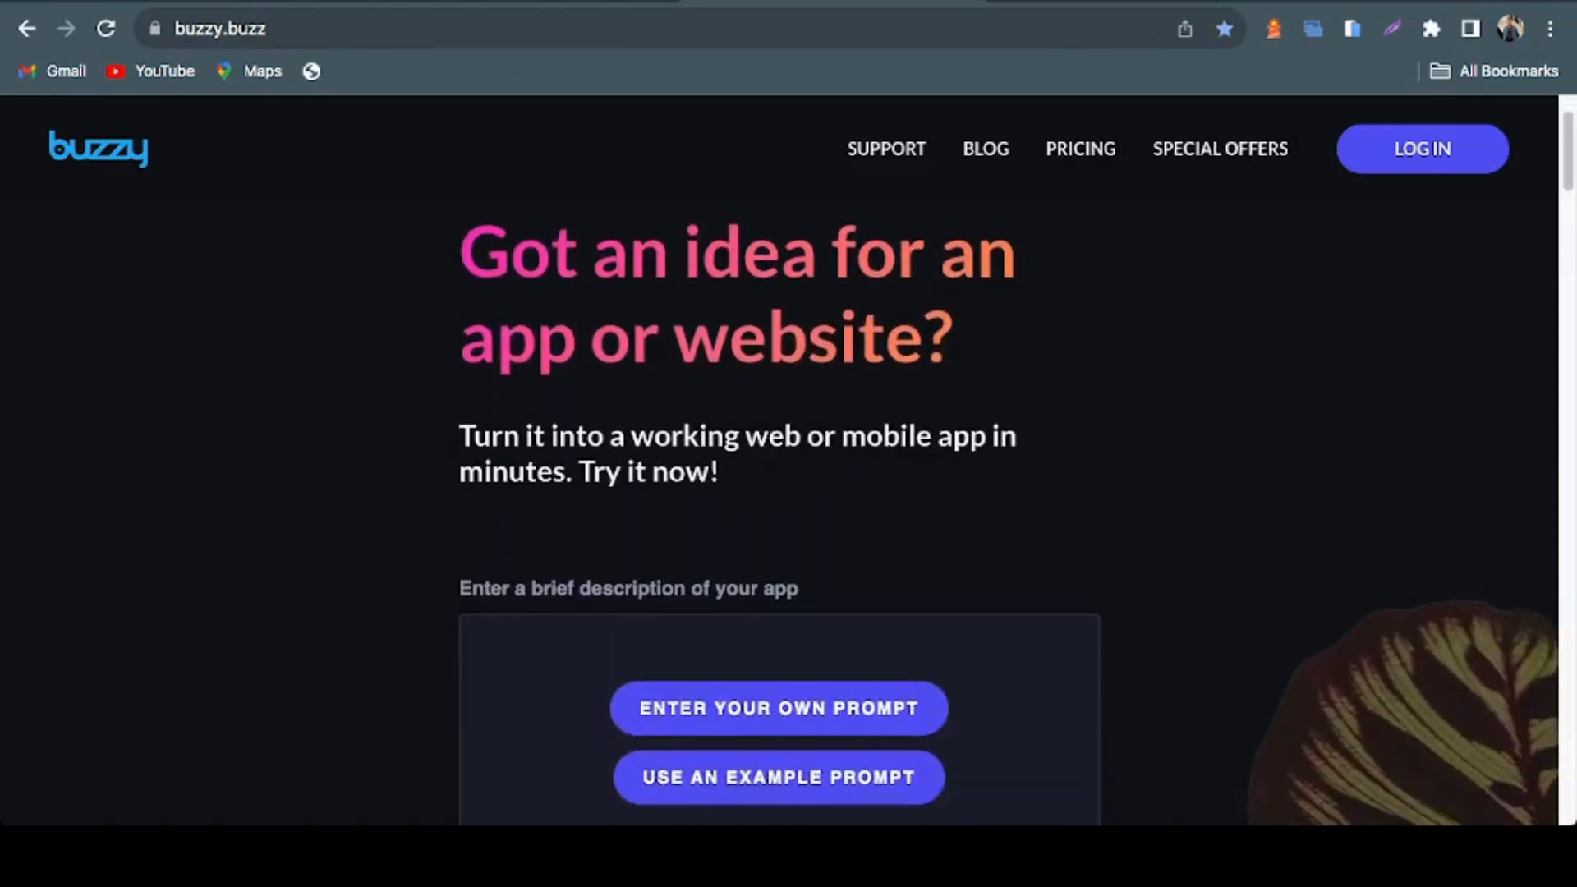
pyautogui.moveTo(461, 253); pyautogui.dragTo(955, 338)
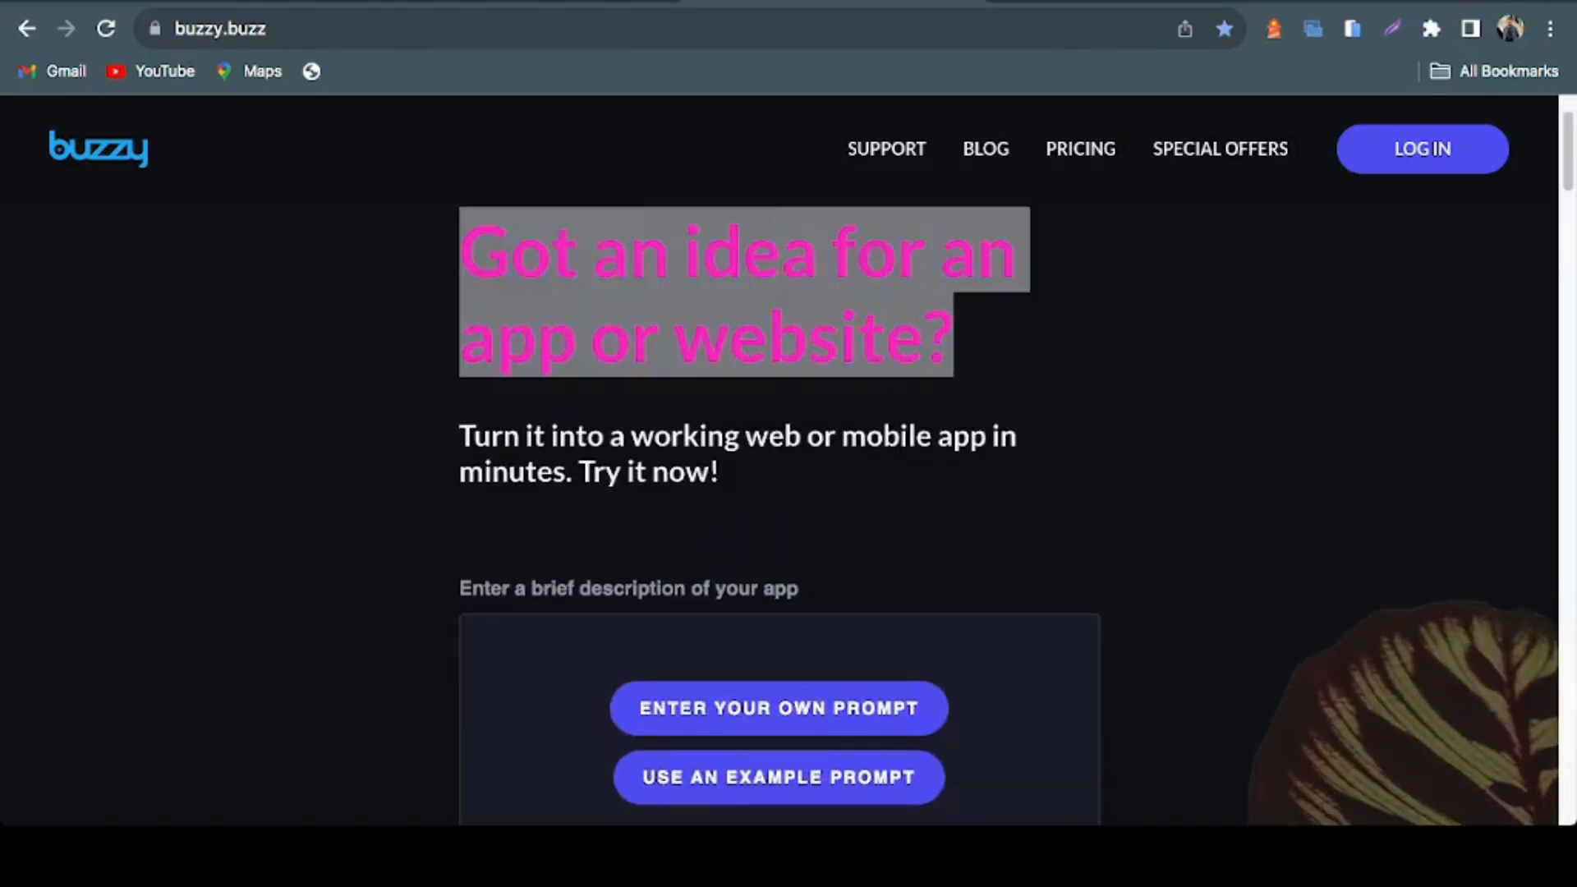
pyautogui.moveTo(460, 436); pyautogui.dragTo(720, 472)
pyautogui.scroll(-5, 720, 472)
pyautogui.scroll(1, 719, 473)
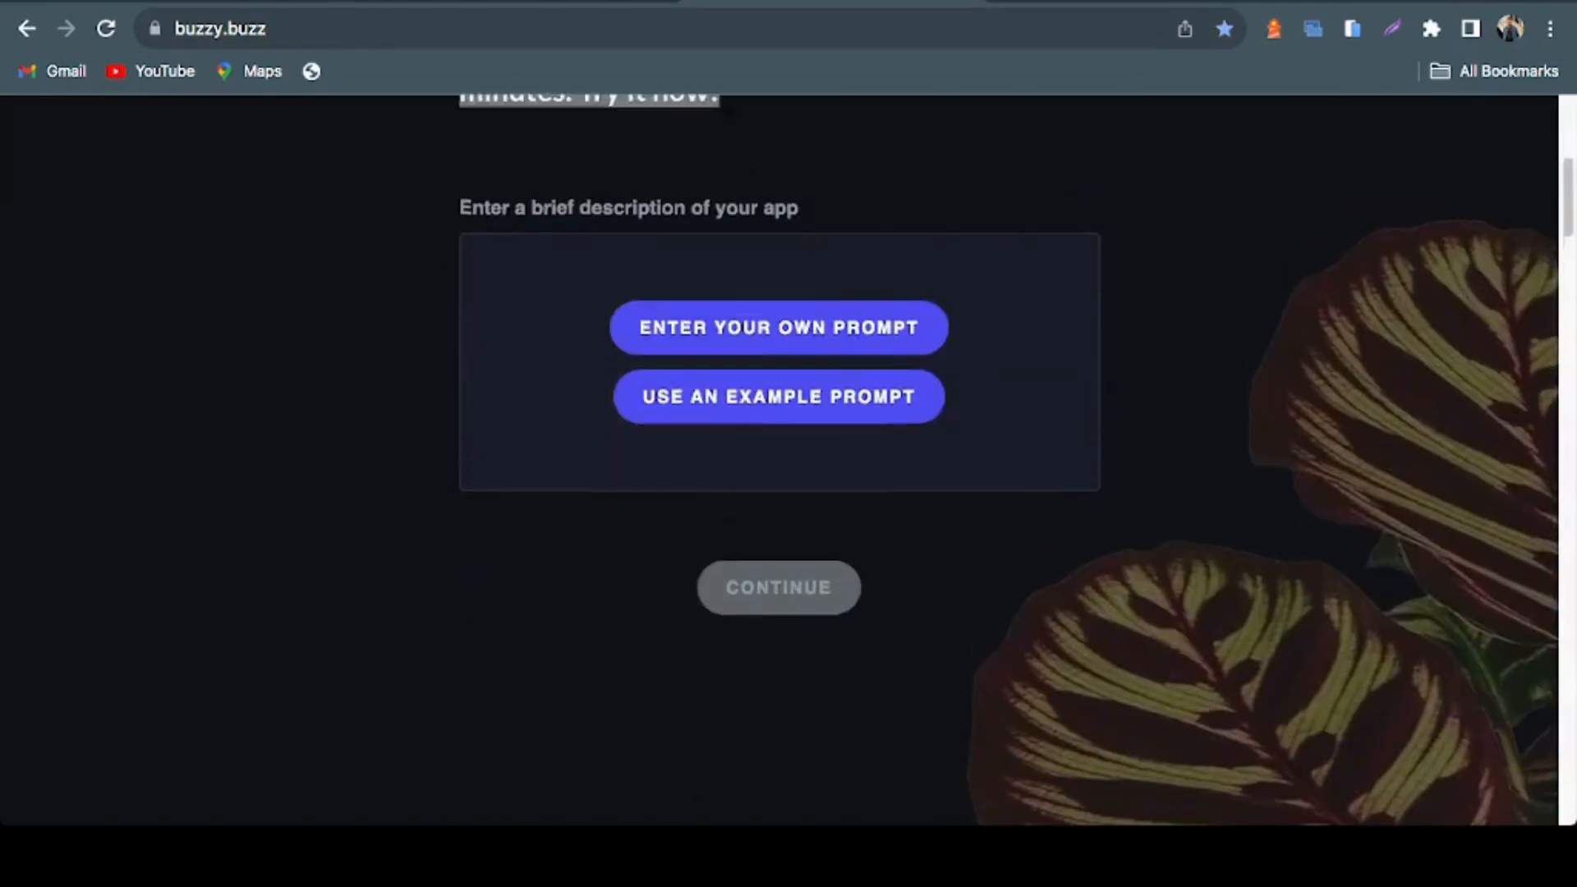
pyautogui.scroll(6, 778, 460)
# Select the hero group's Main frame in the Figma redesign file, and highlight the "Enter a brief description of your app" label on the live homepage
pyautogui.hotkey('ctrl', 'shift', 'Tab')
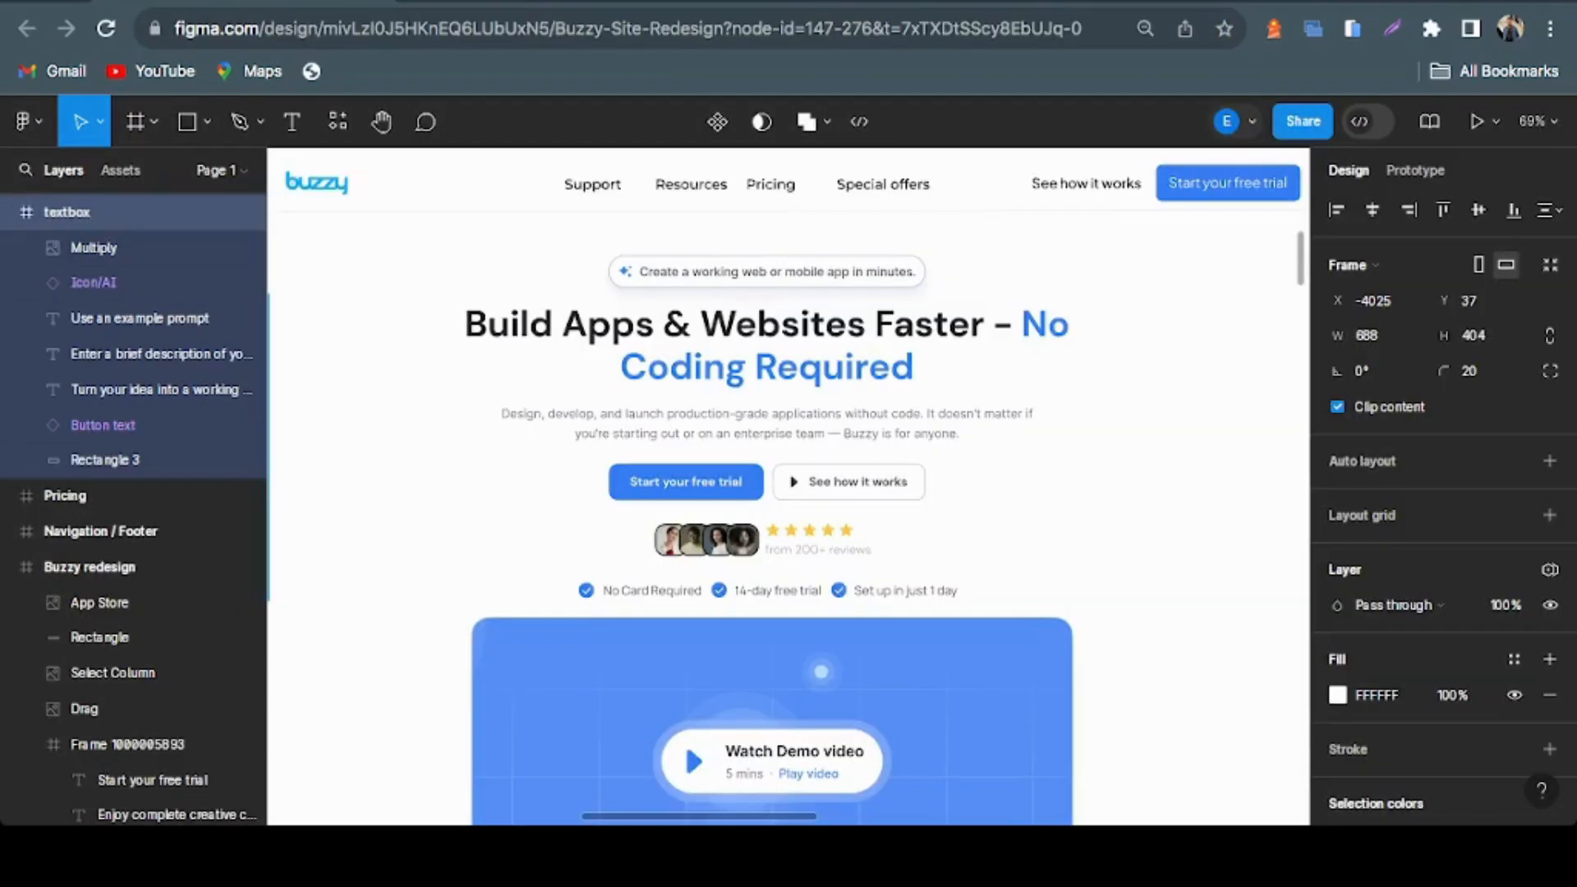
pyautogui.click(778, 460)
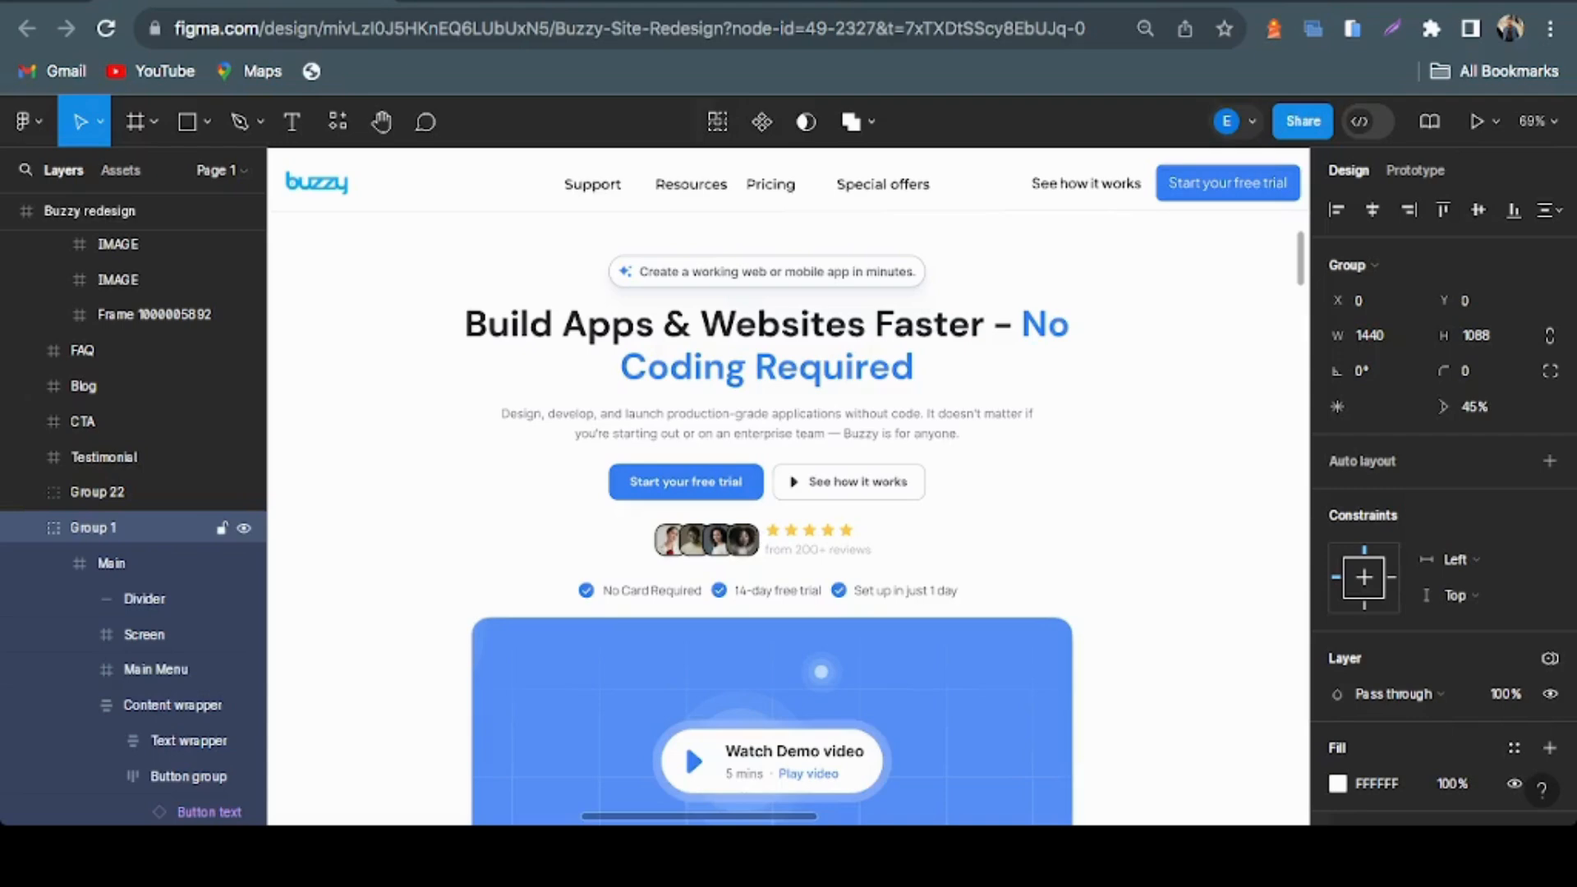
pyautogui.click(112, 563)
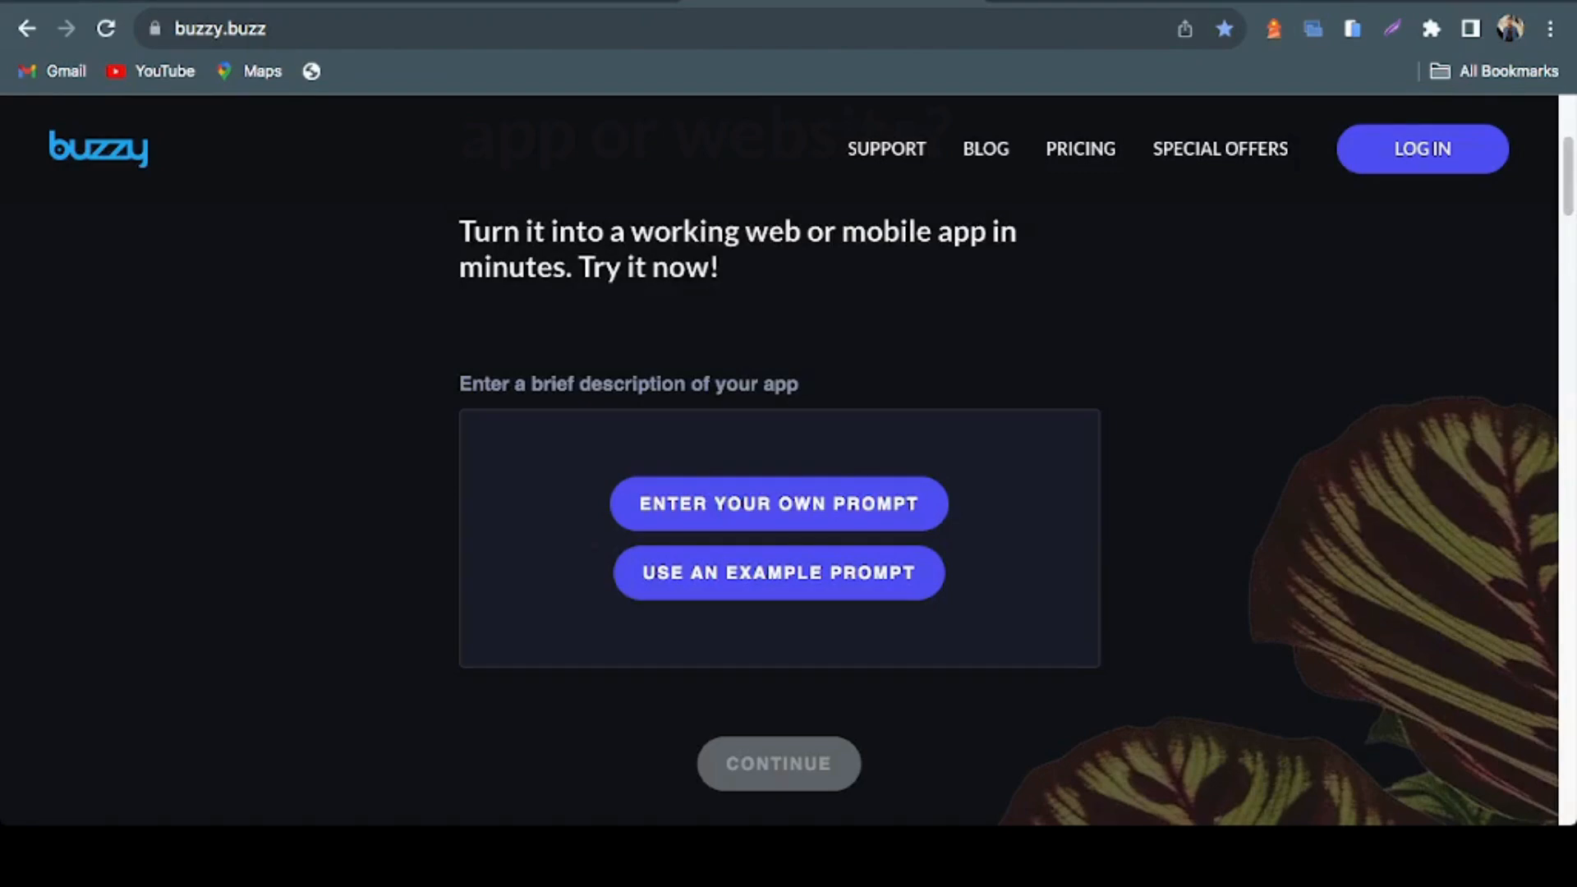
pyautogui.moveTo(460, 385); pyautogui.dragTo(799, 384)
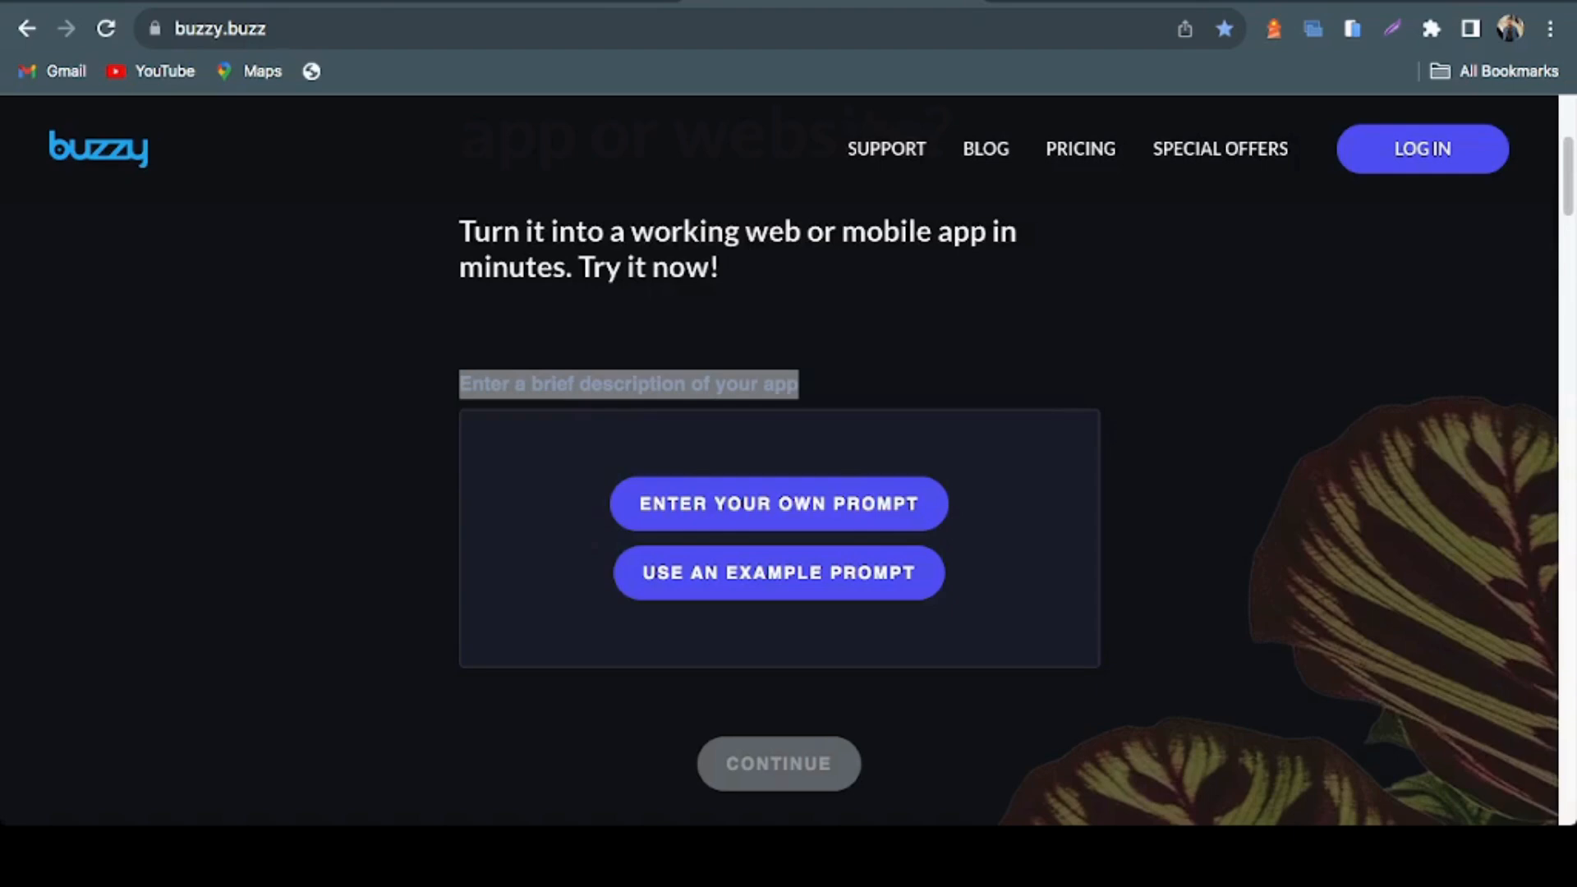
# In the Figma redesign file, select the free-trial benefits row below the reviews and the demo video's Screen frame to inspect them
pyautogui.hotkey('ctrl', 'shift', 'Tab')
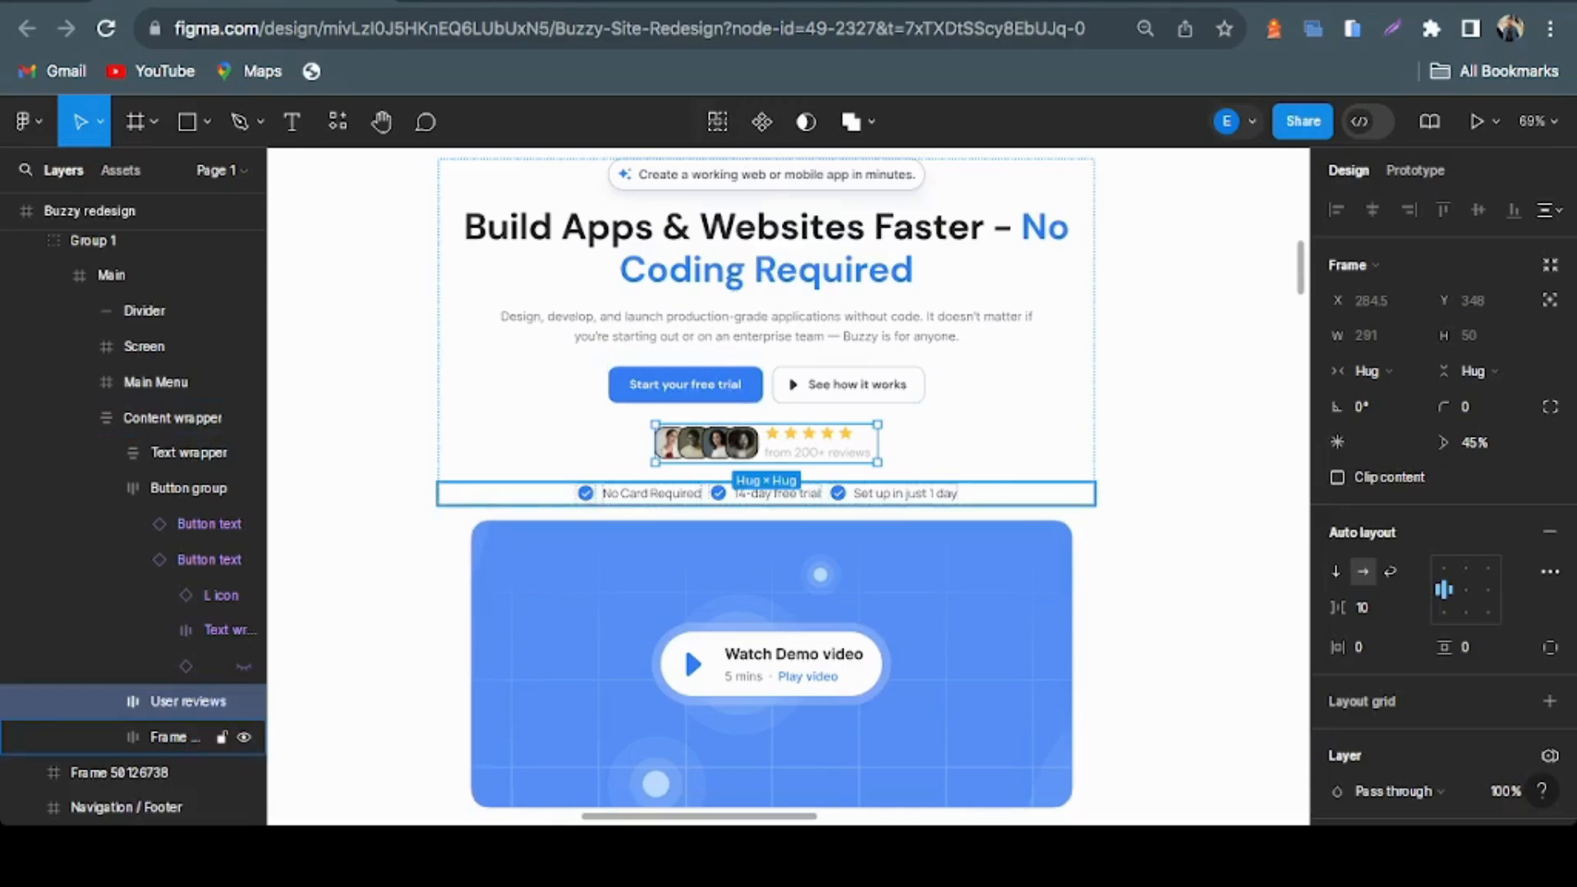
pyautogui.click(174, 738)
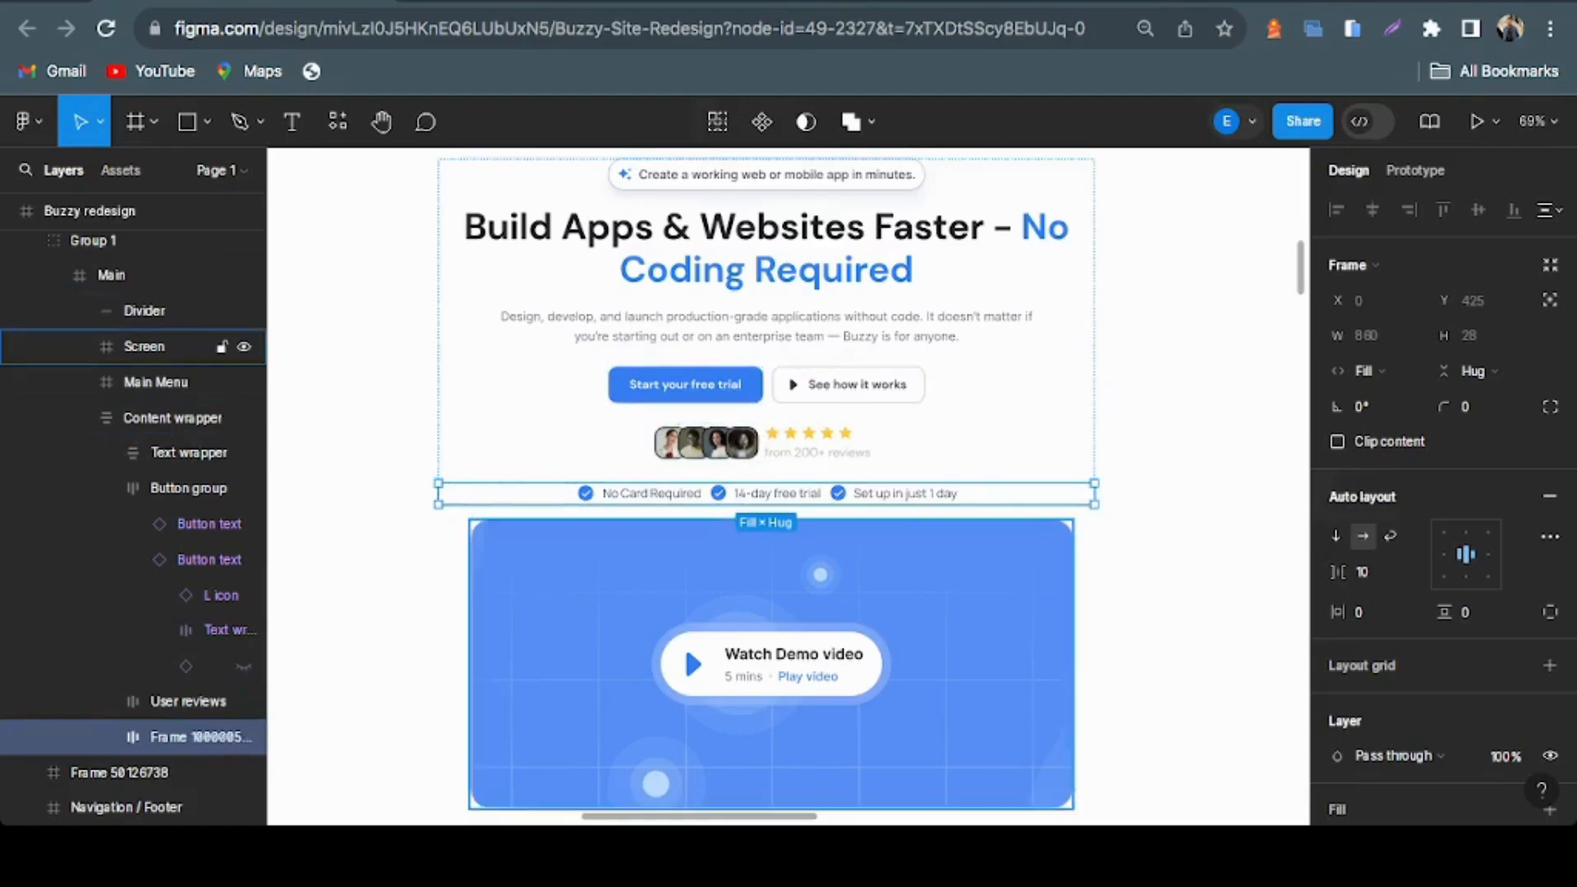
pyautogui.scroll(-1, 767, 481)
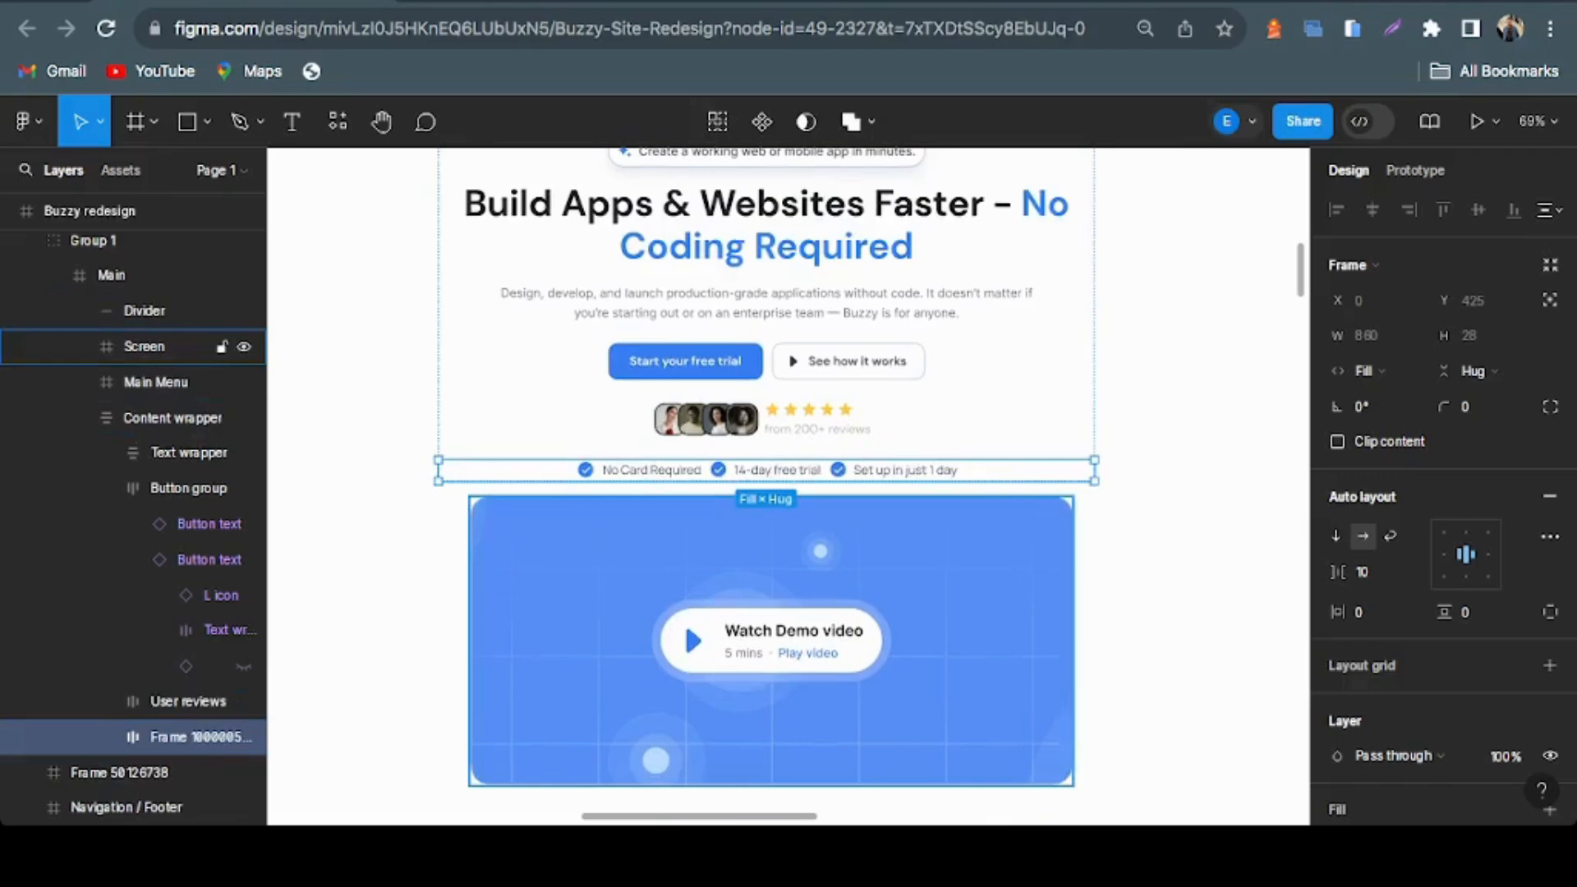
pyautogui.click(144, 346)
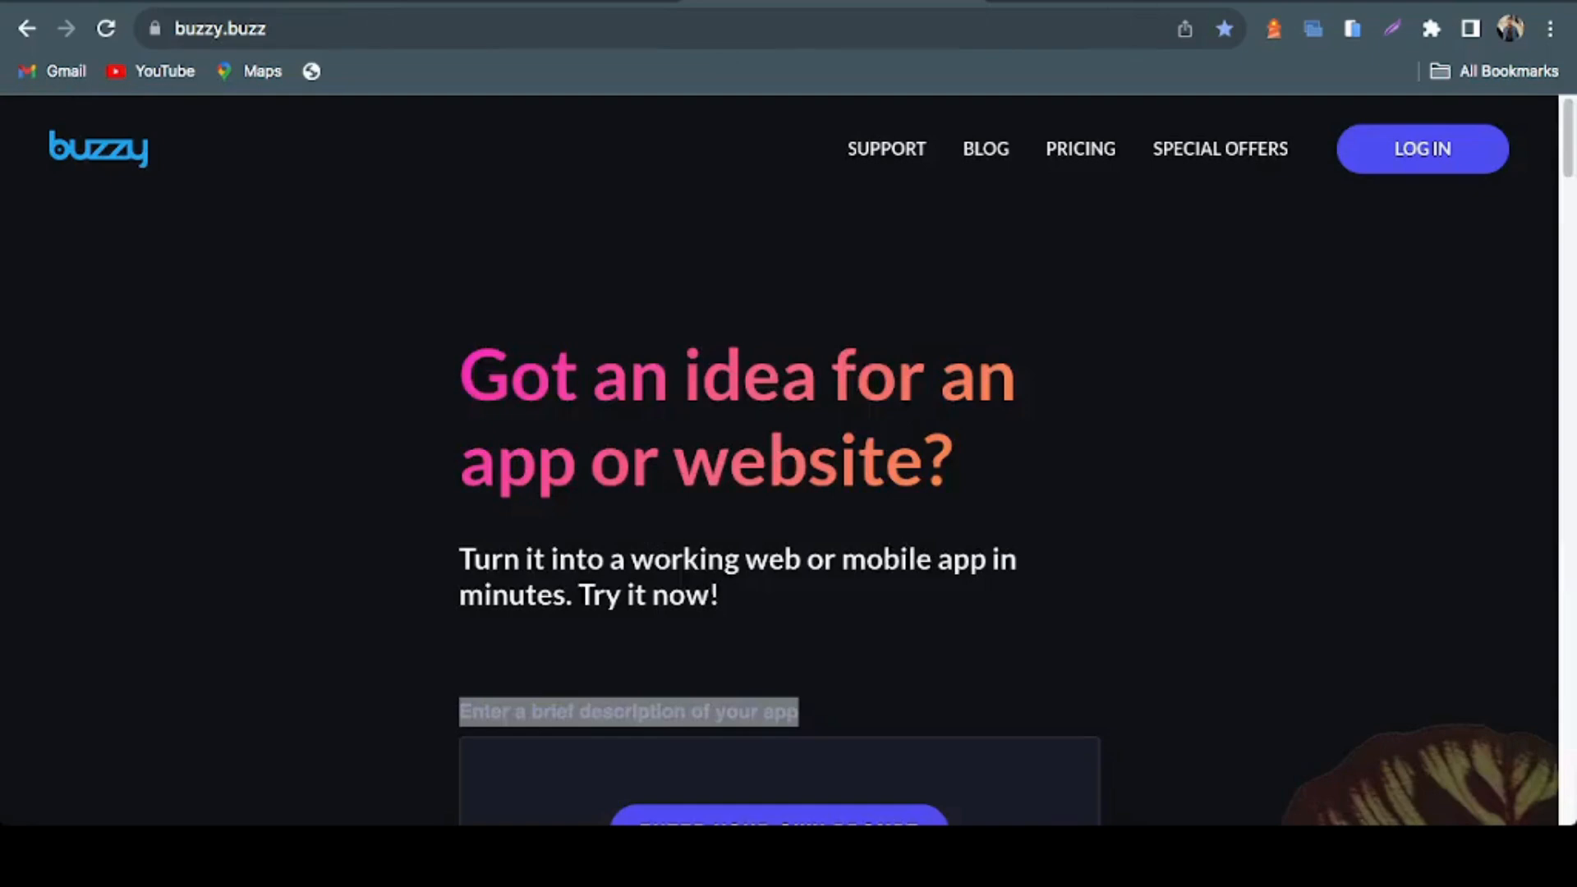
# Compare the live homepage's two embedded videos with the redesign's demo video and customer logo sections
pyautogui.scroll(-8, 789, 460)
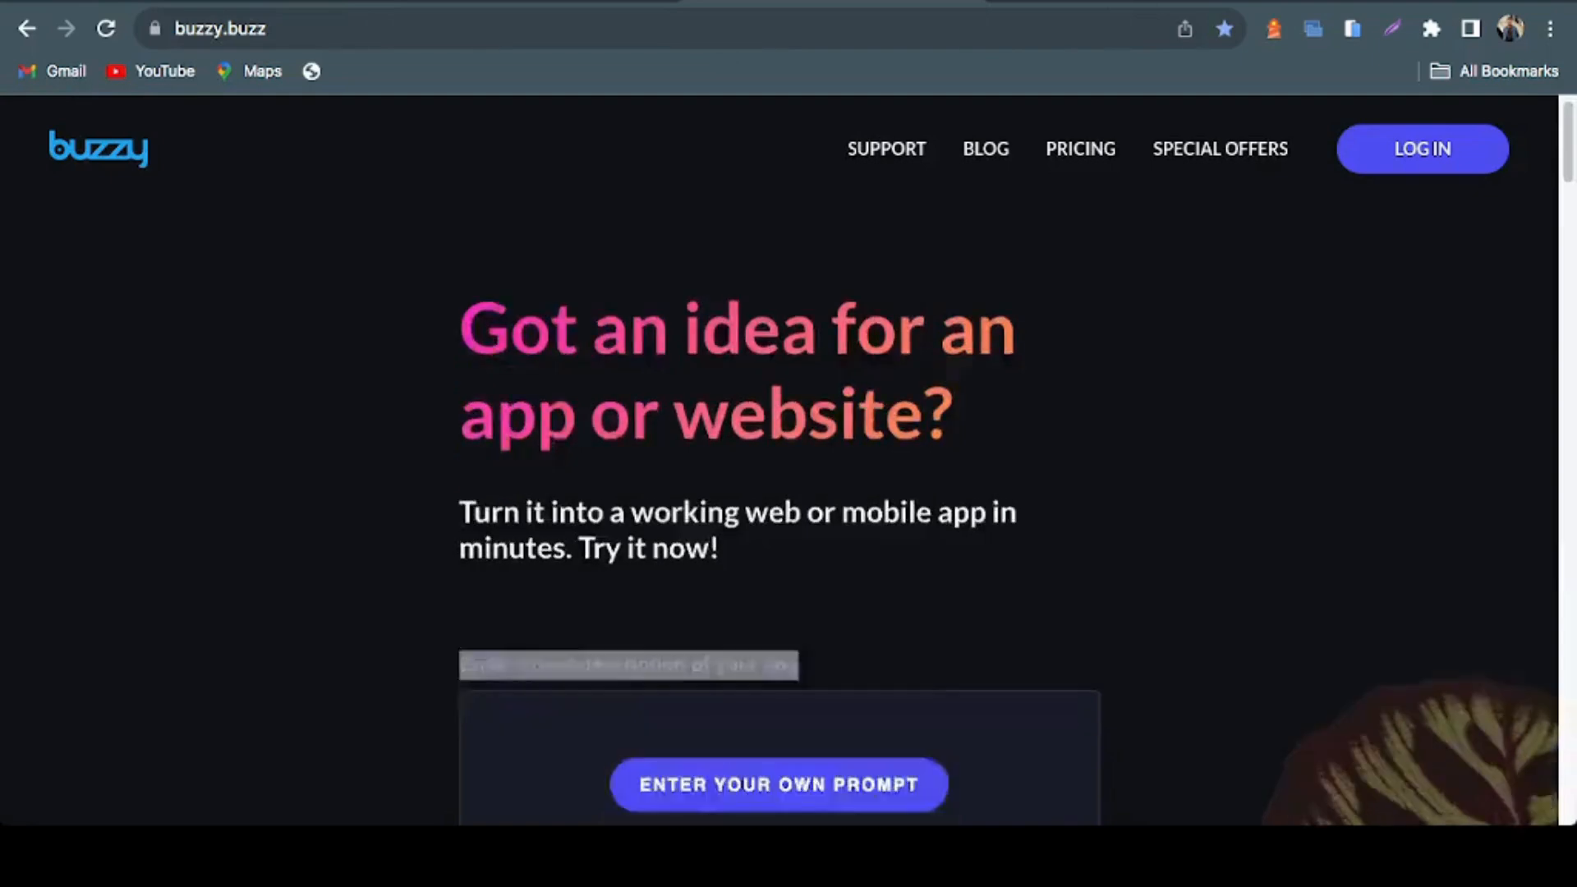
pyautogui.scroll(-3, 788, 460)
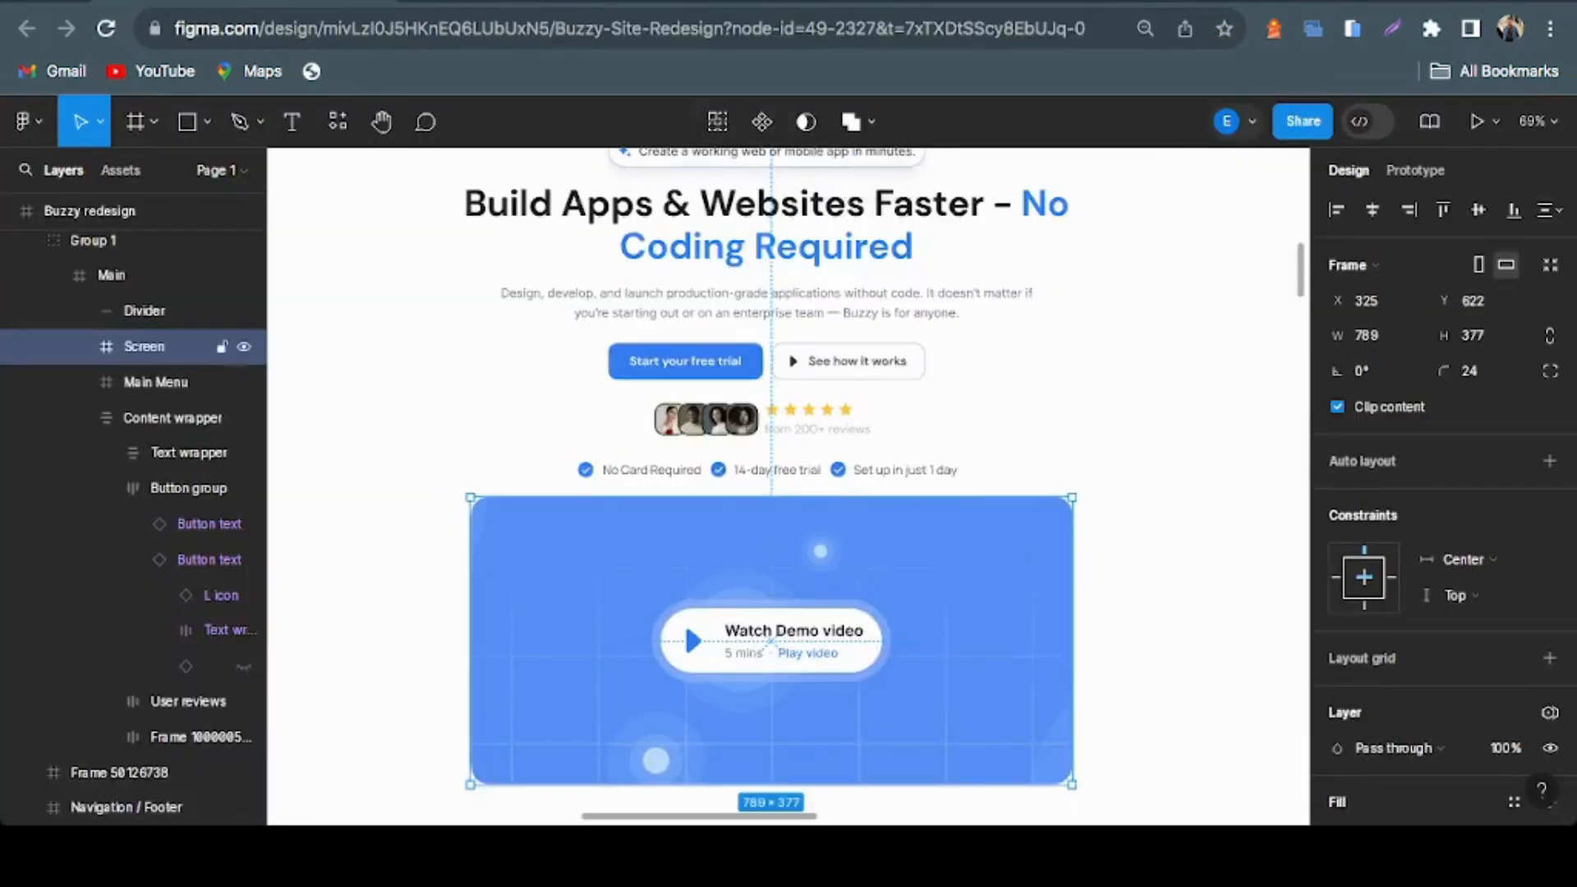
pyautogui.scroll(-3, 683, 500)
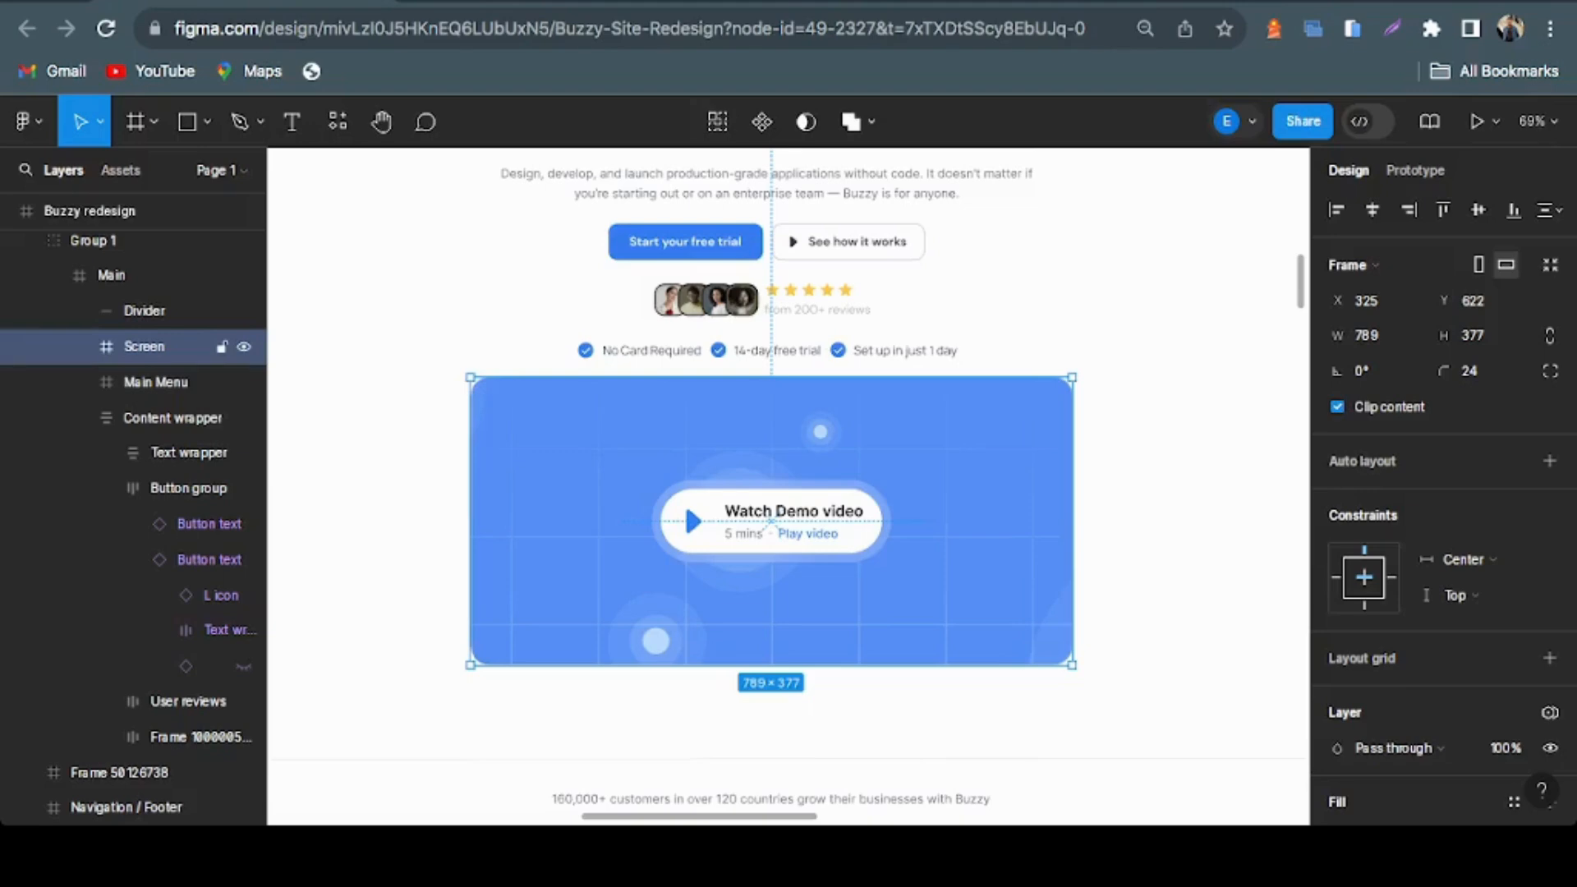
pyautogui.scroll(-5, 789, 485)
pyautogui.scroll(2, 788, 484)
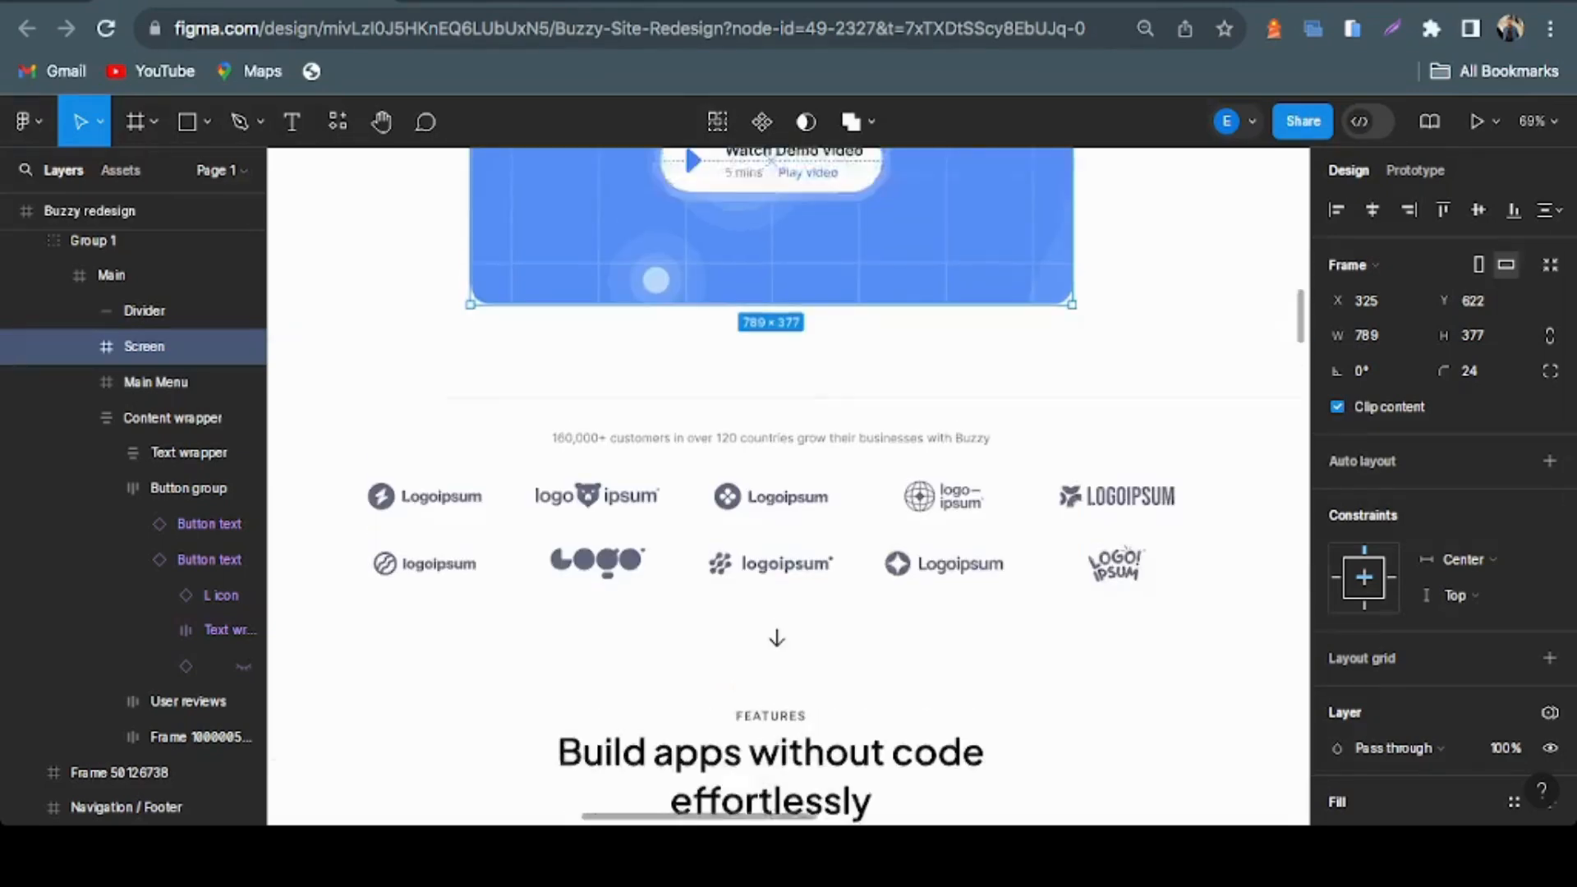
# Inspect the redesign's customer logo section between the demo video and the Features heading
pyautogui.scroll(-3, 788, 484)
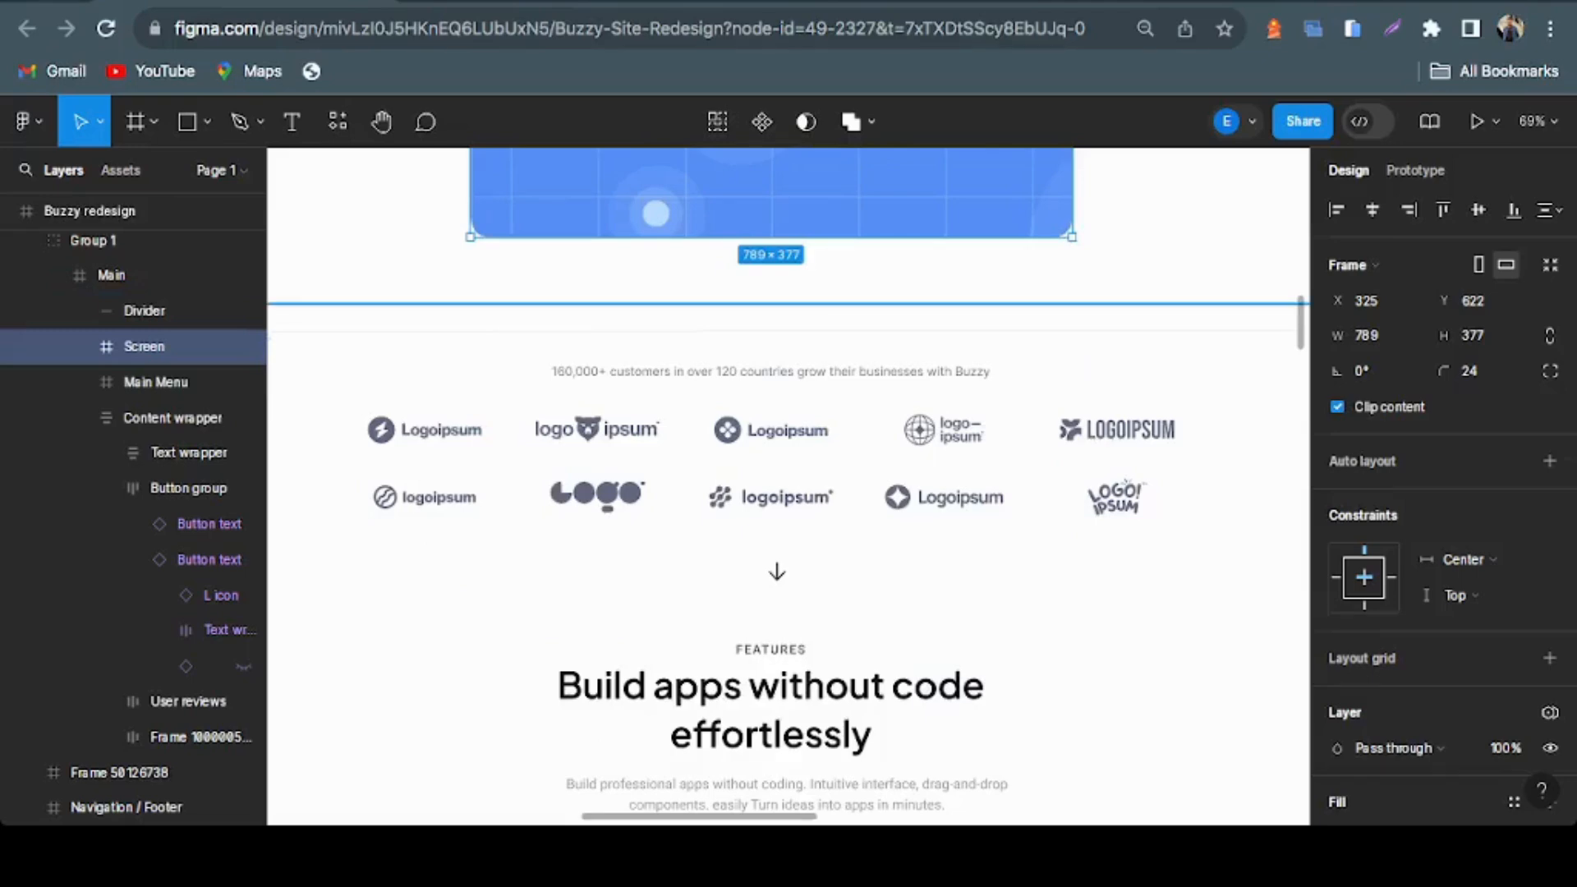
pyautogui.scroll(1, 789, 485)
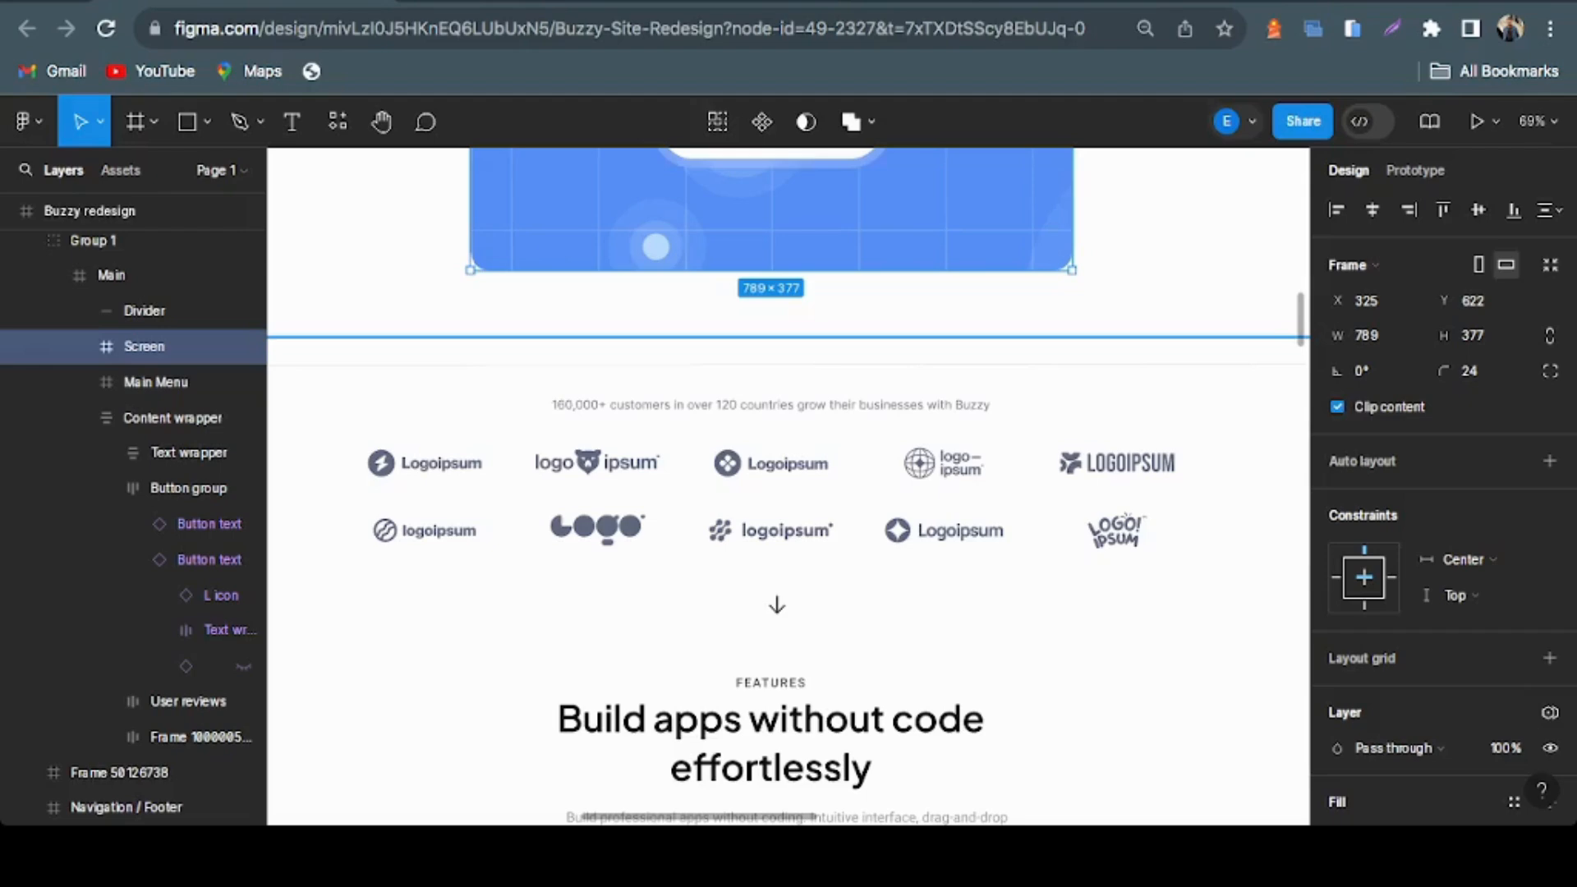
pyautogui.click(772, 492)
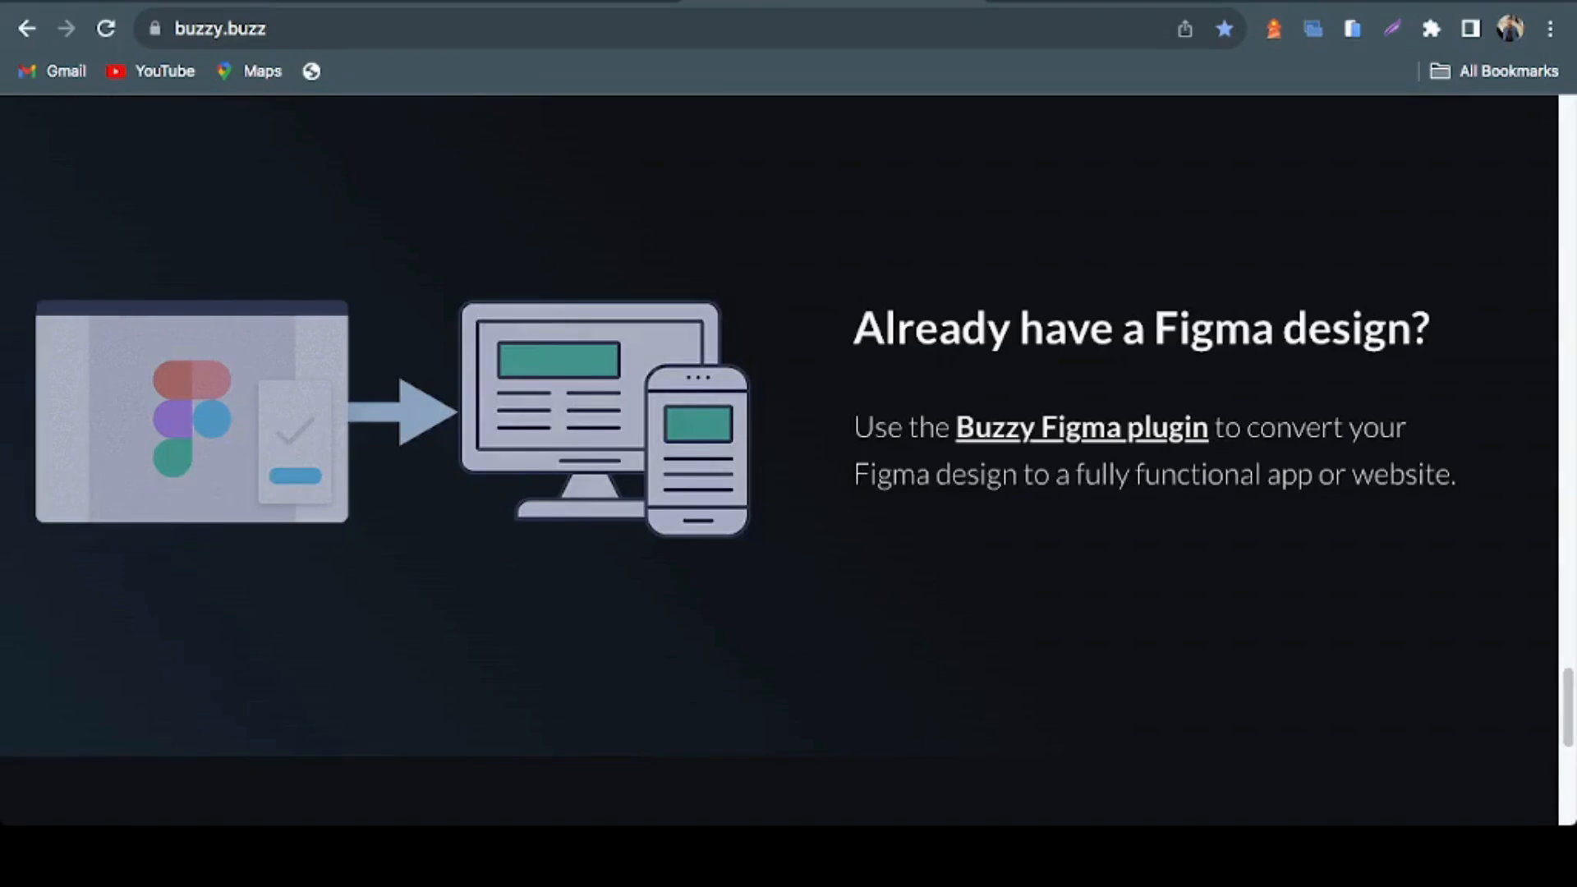
# Switch to the live Buzzy homepage and review its testimonials, case studies and Figma plugin section for comparison with the redesign
pyautogui.scroll(15, 789, 460)
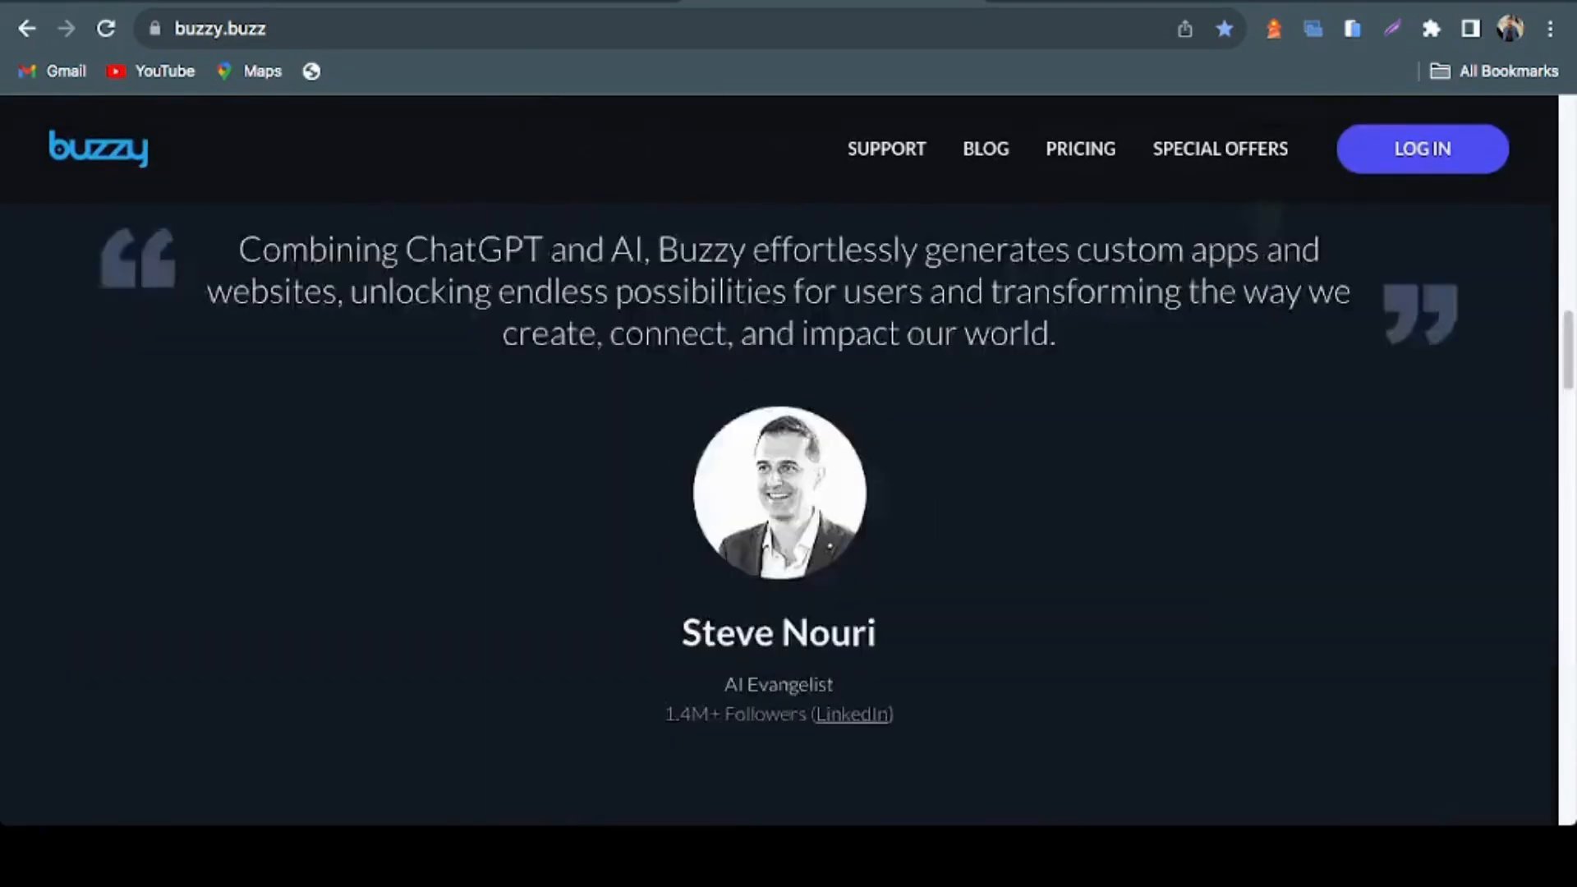
pyautogui.scroll(10, 789, 460)
pyautogui.scroll(-8, 789, 460)
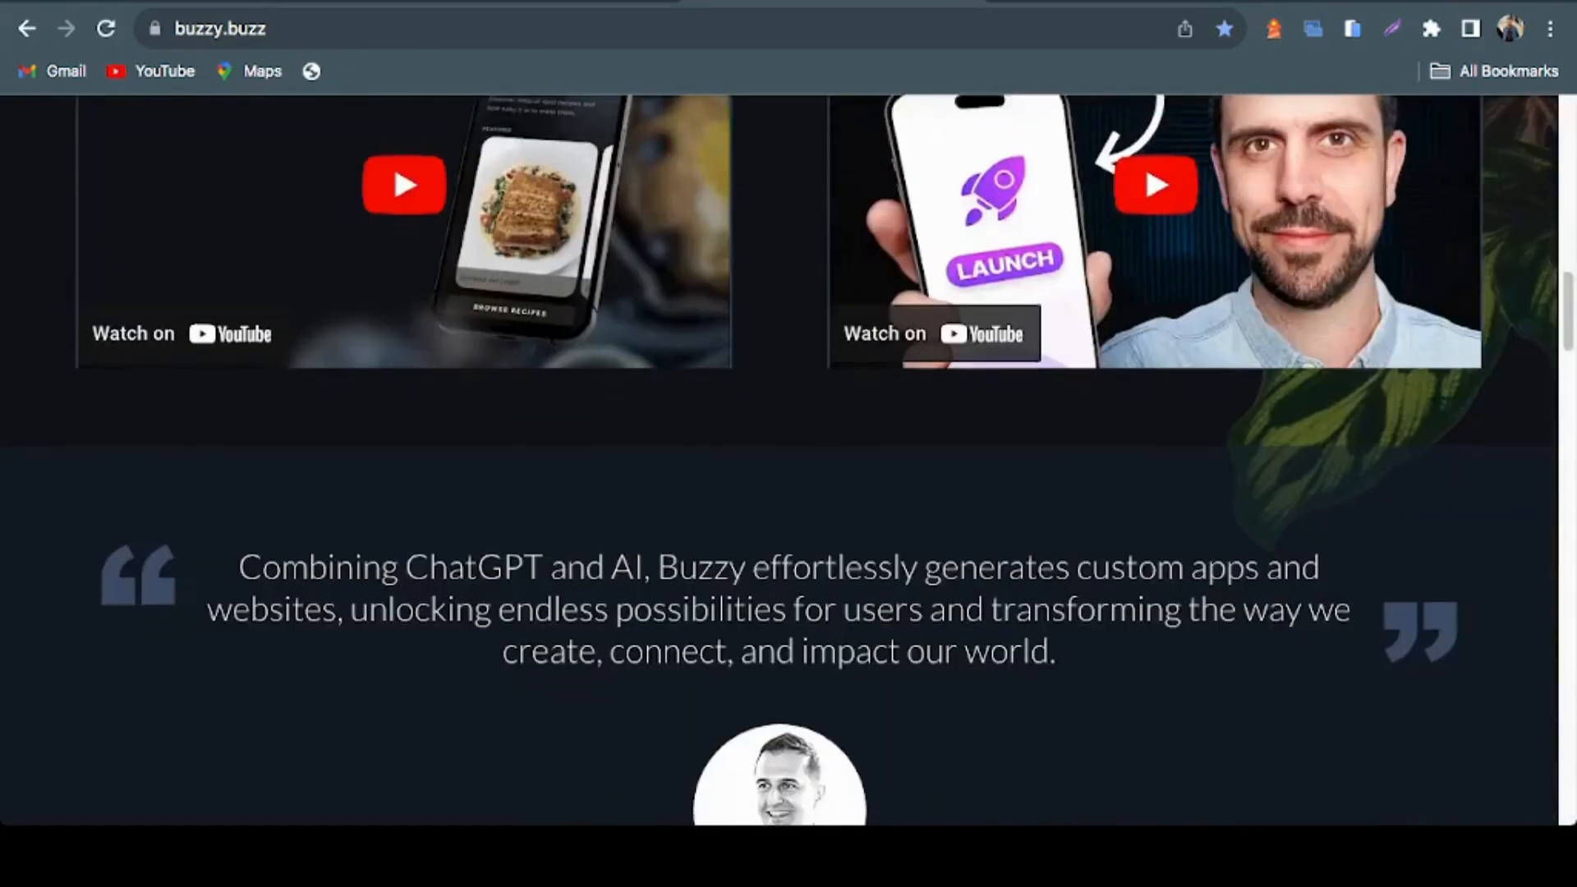
pyautogui.scroll(-12, 788, 460)
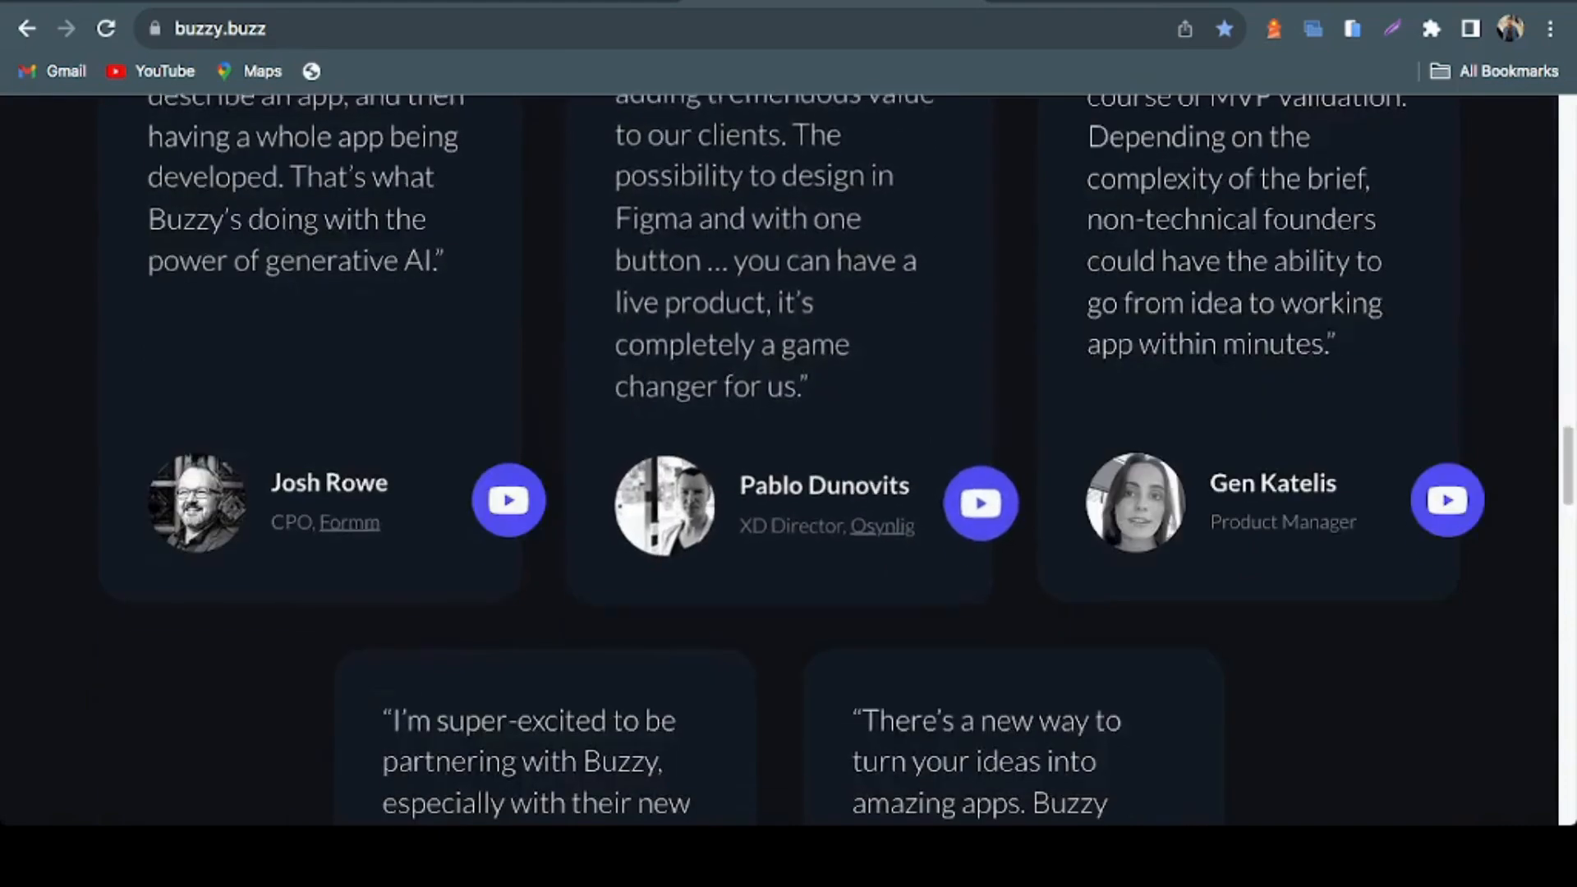
pyautogui.scroll(-10, 788, 460)
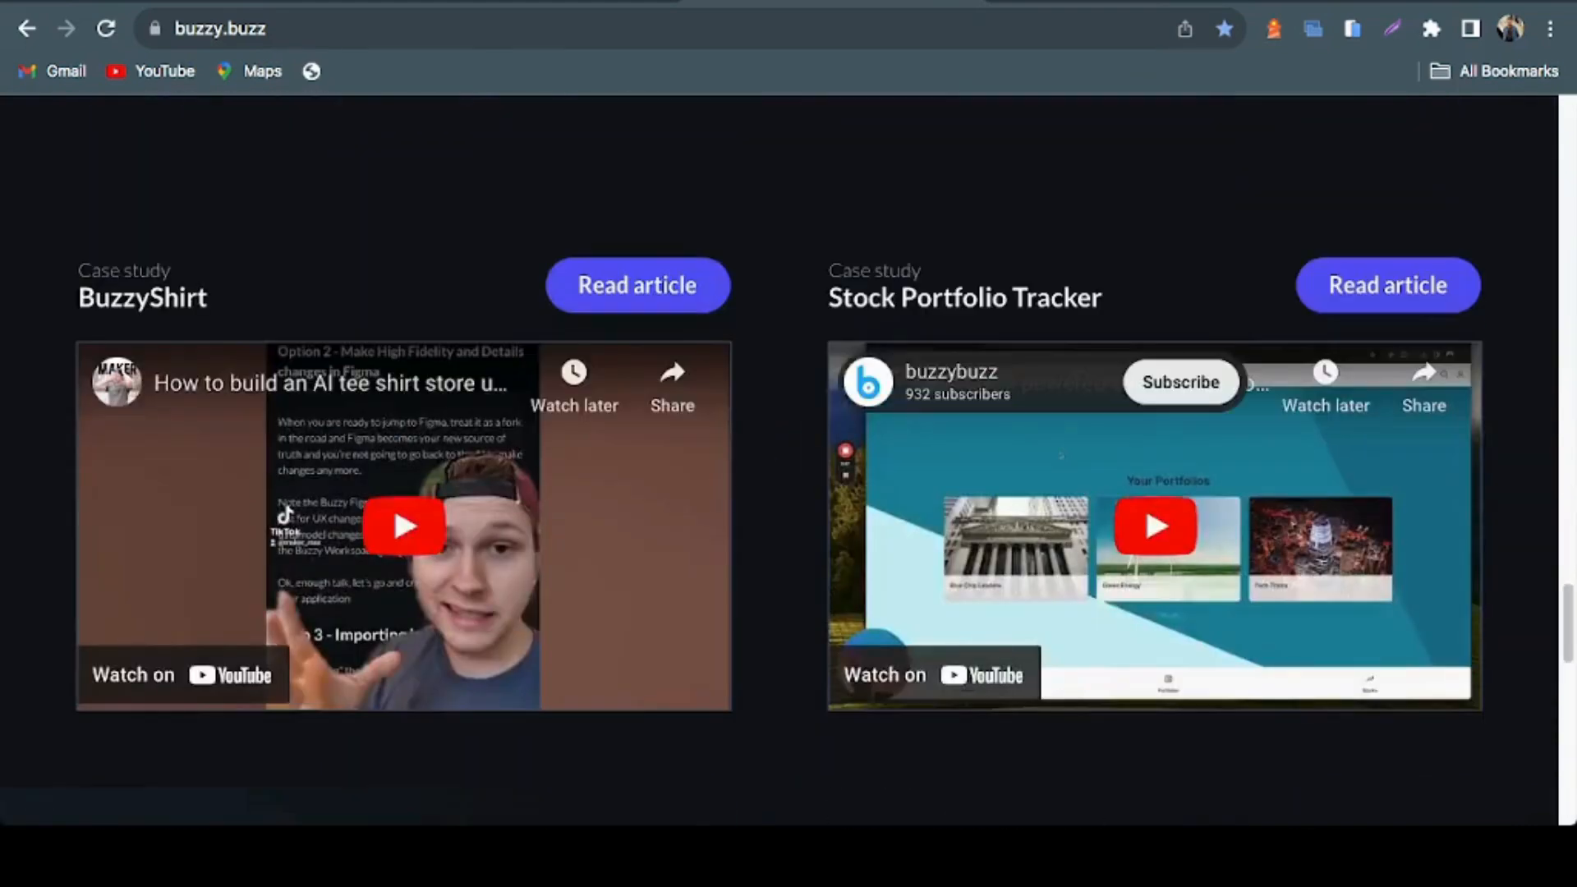
pyautogui.scroll(-8, 788, 459)
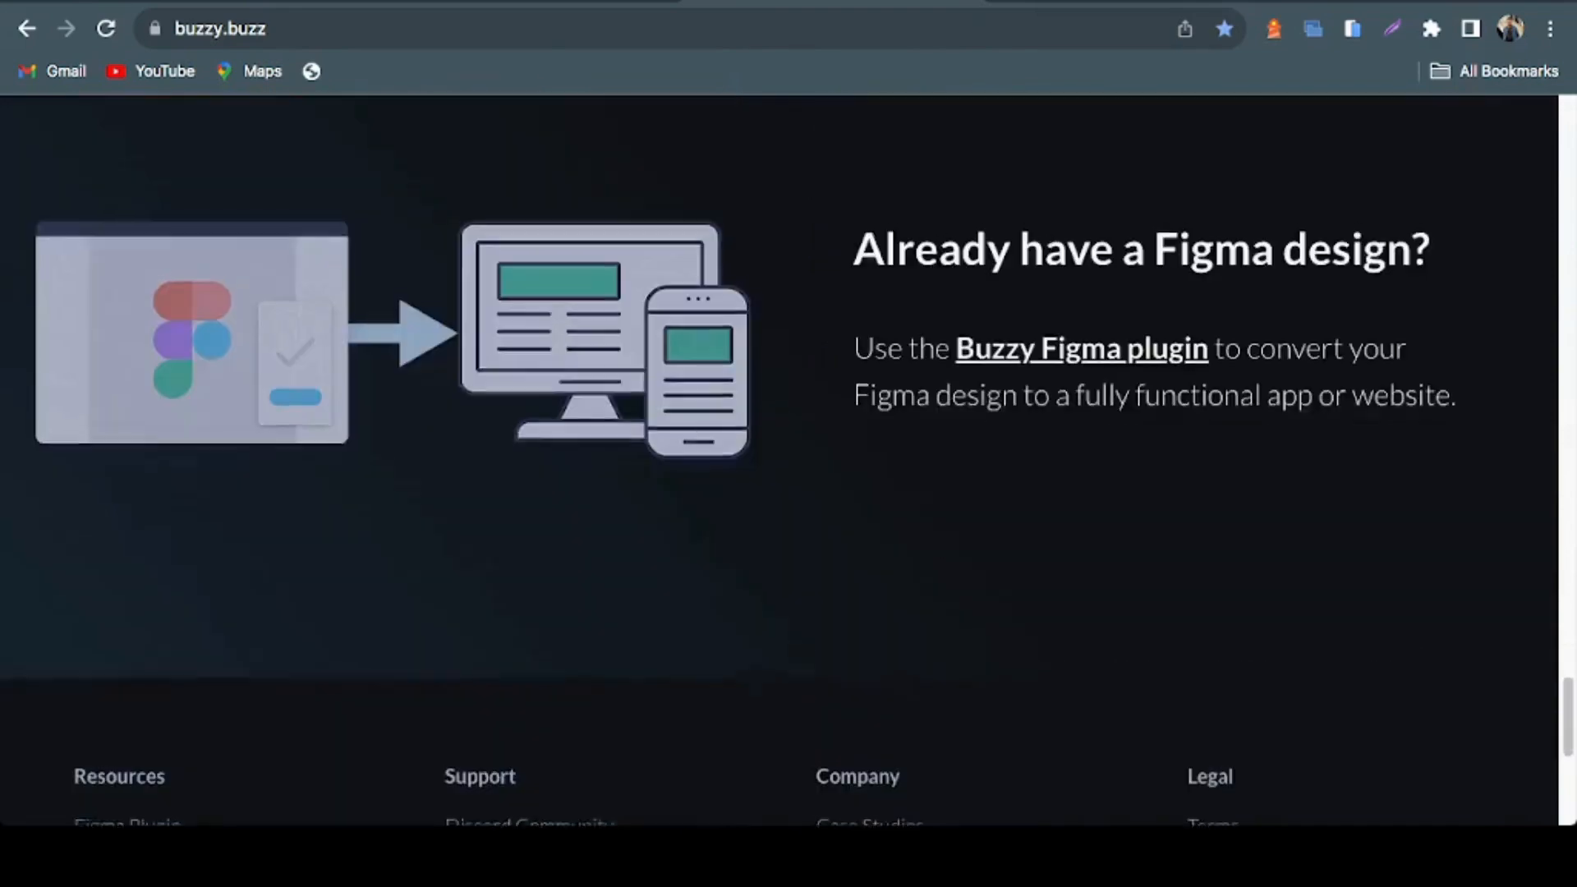
pyautogui.scroll(-6, 789, 460)
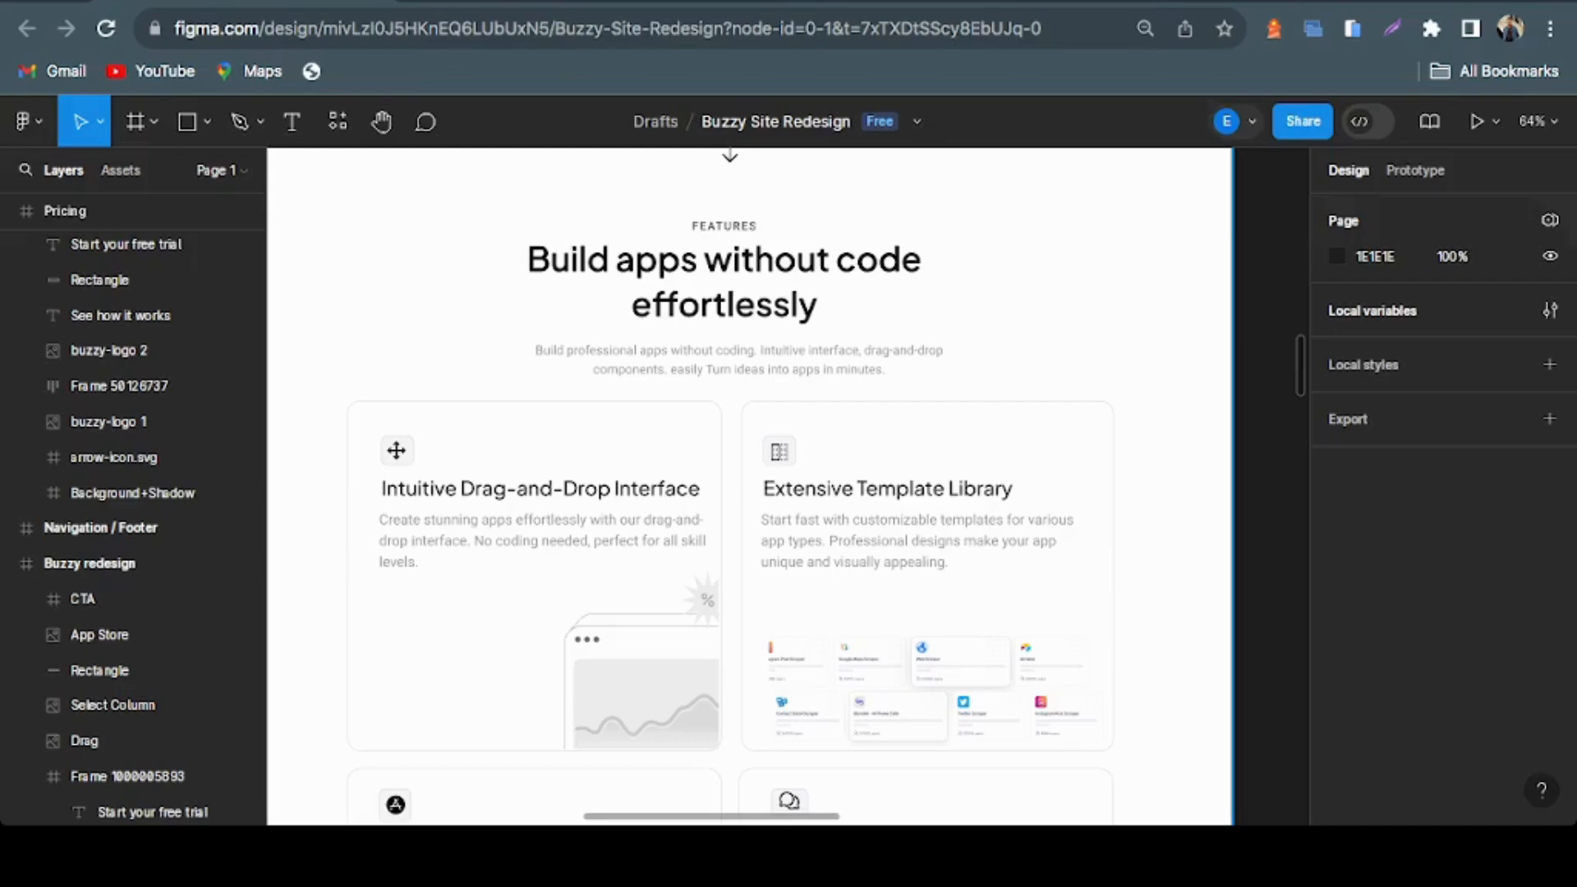
# Return to the Figma redesign and examine the Features heading and its four cards, from Intuitive Drag-and-Drop Interface to Real-Time Collaboration
pyautogui.scroll(-1, 749, 486)
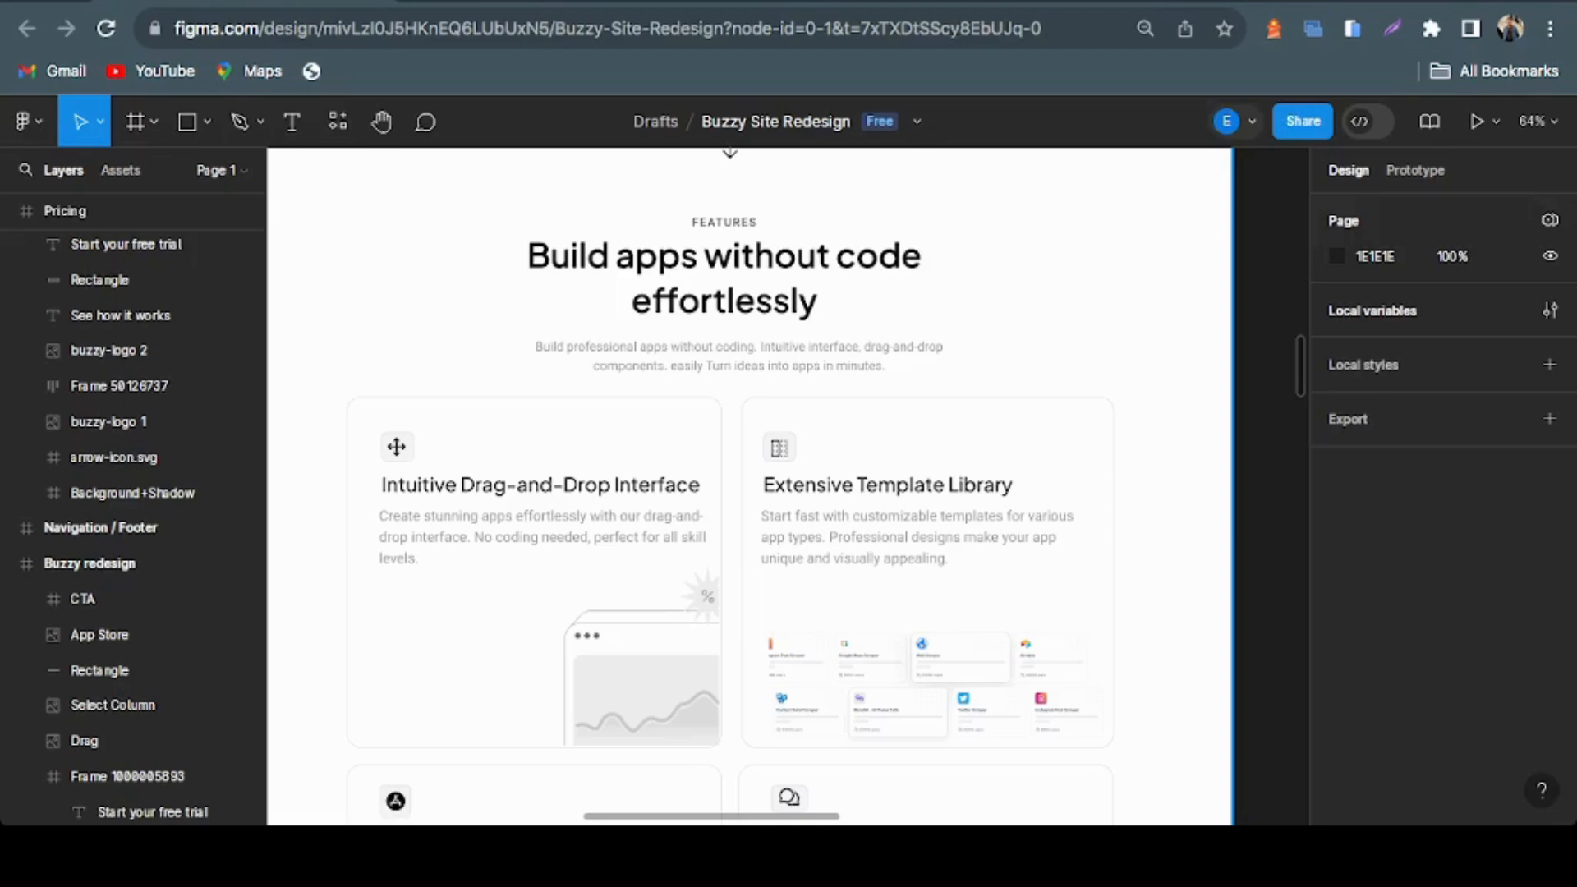
pyautogui.scroll(1, 749, 484)
pyautogui.scroll(1, 749, 484)
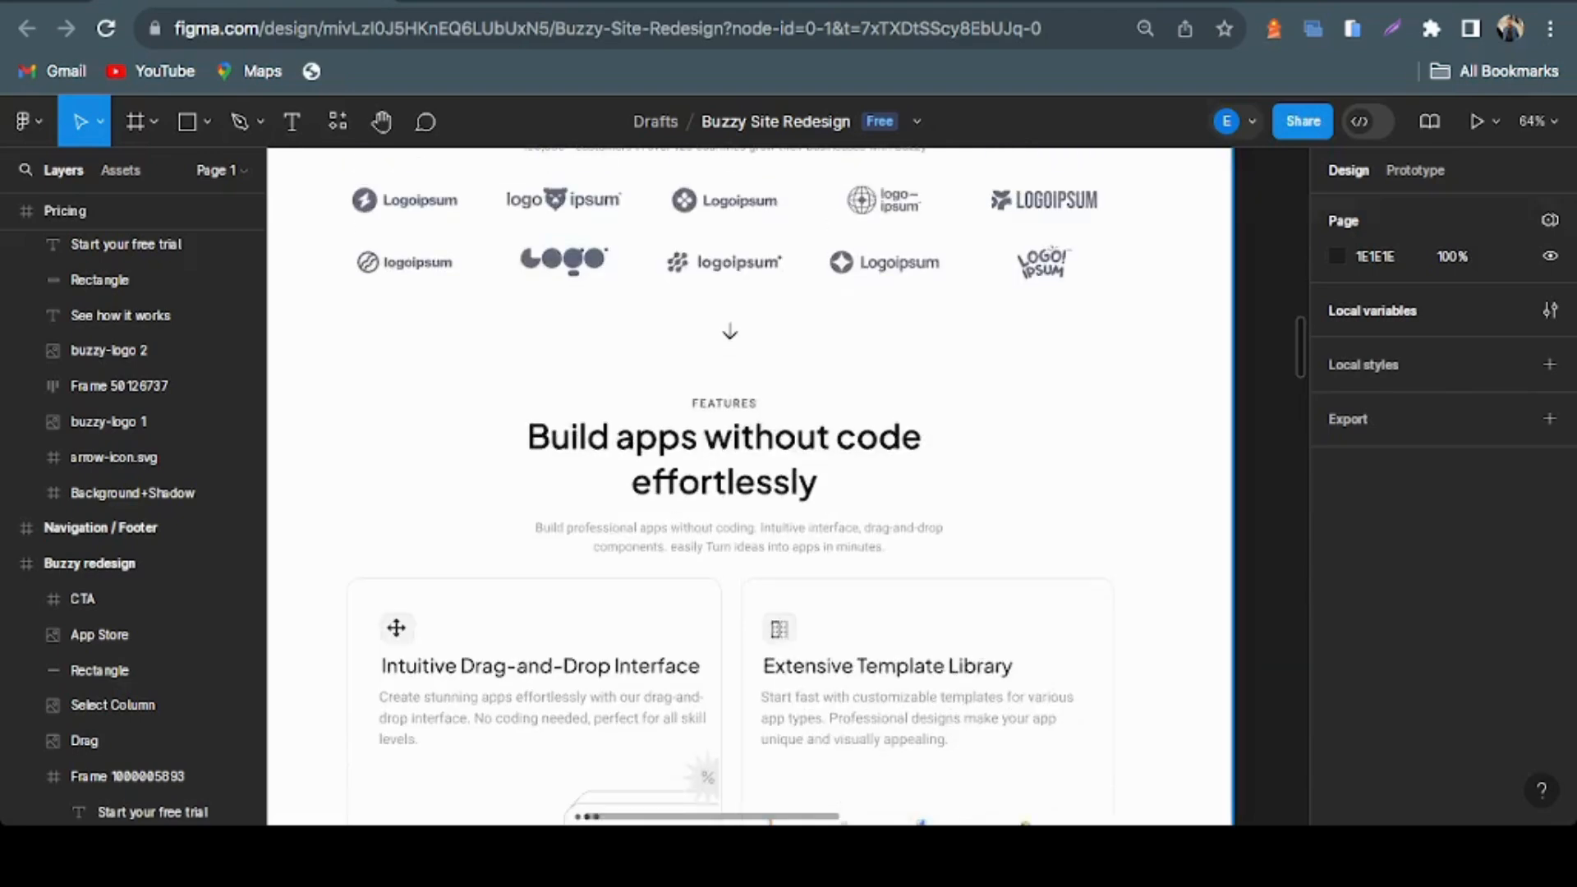
pyautogui.scroll(-2, 749, 484)
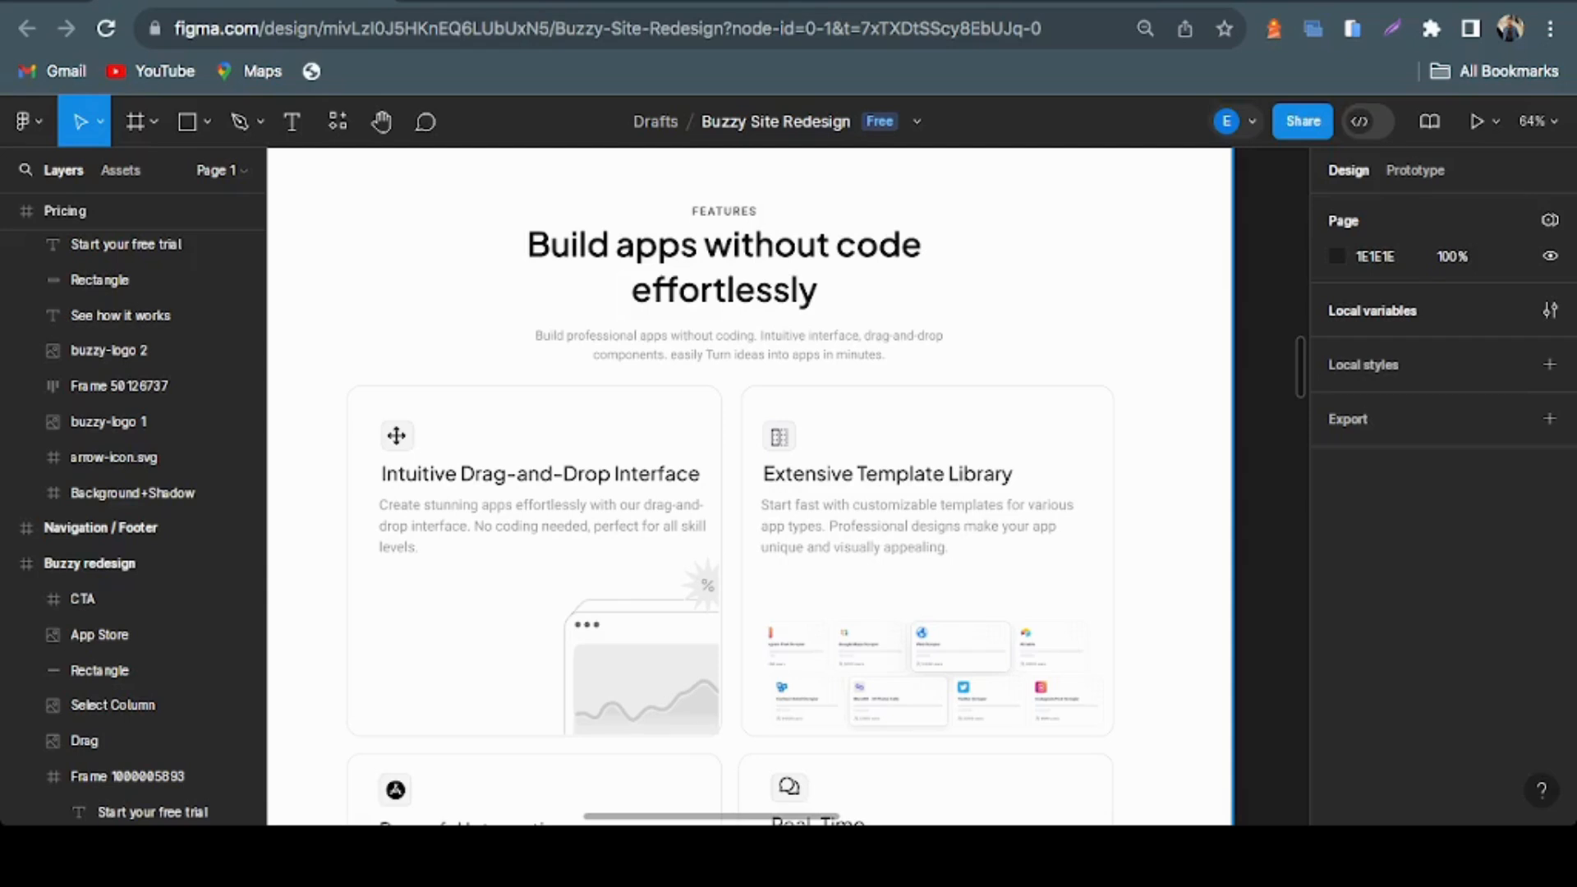
pyautogui.scroll(-2, 749, 485)
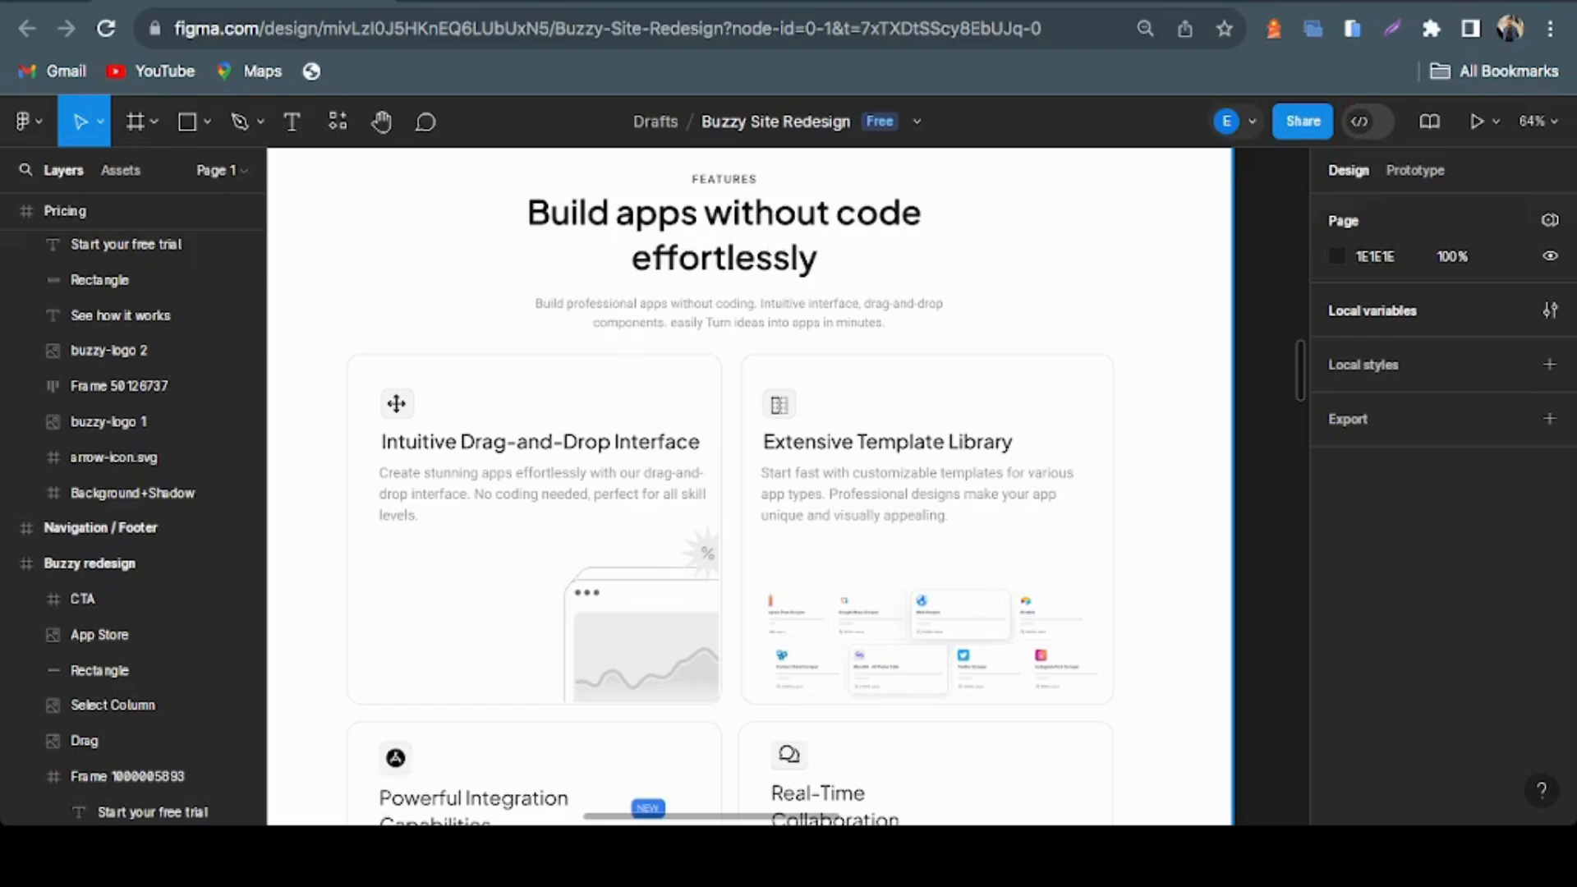
pyautogui.scroll(-3, 749, 485)
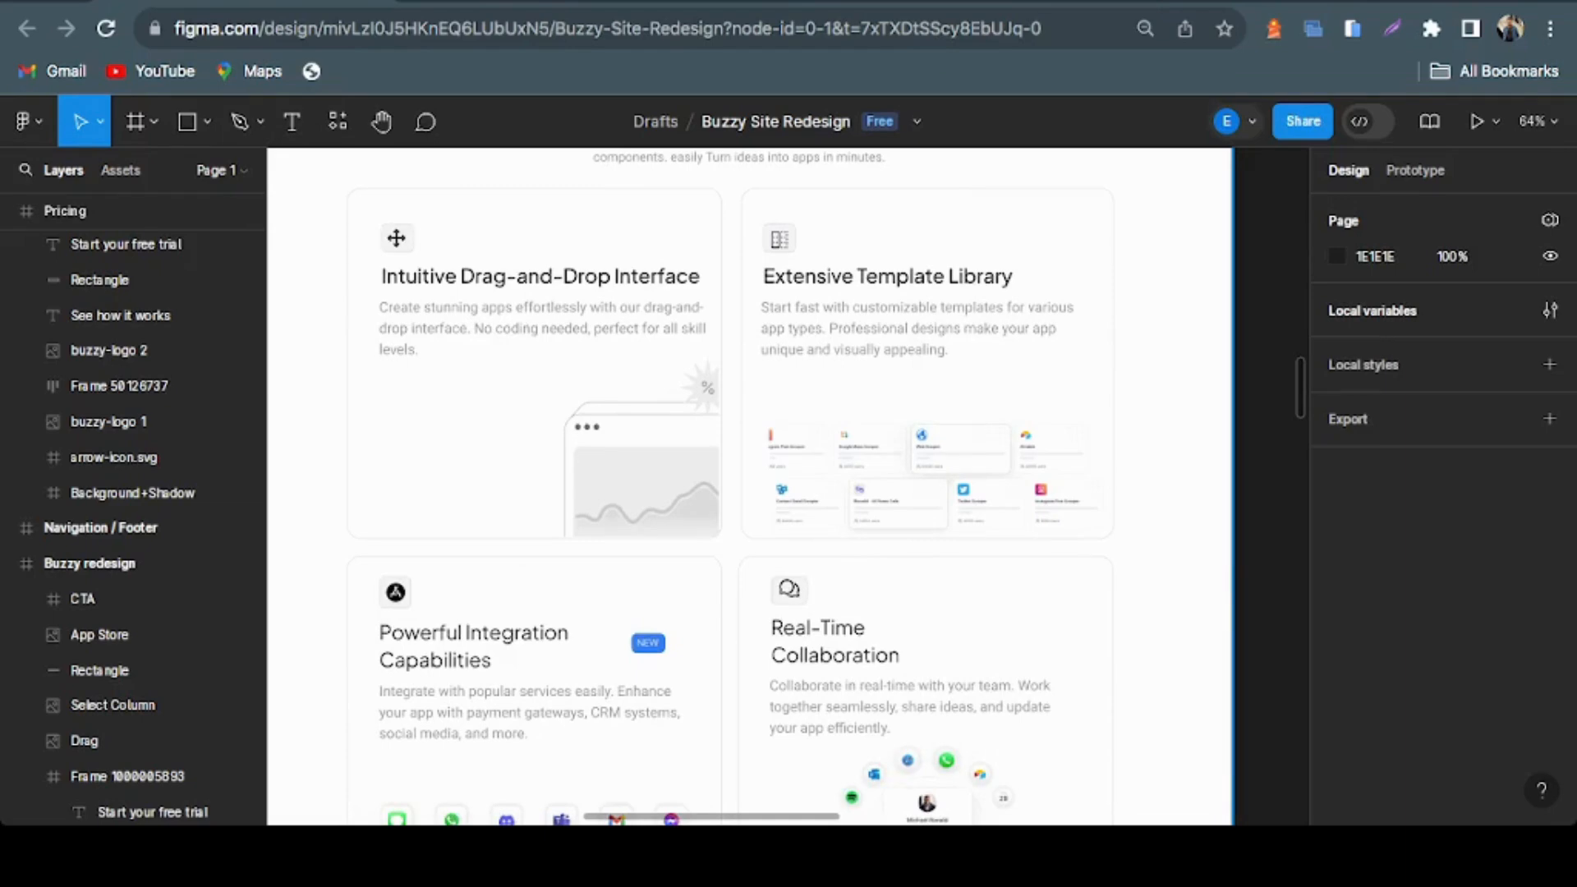
pyautogui.scroll(-4, 749, 484)
pyautogui.scroll(4, 749, 484)
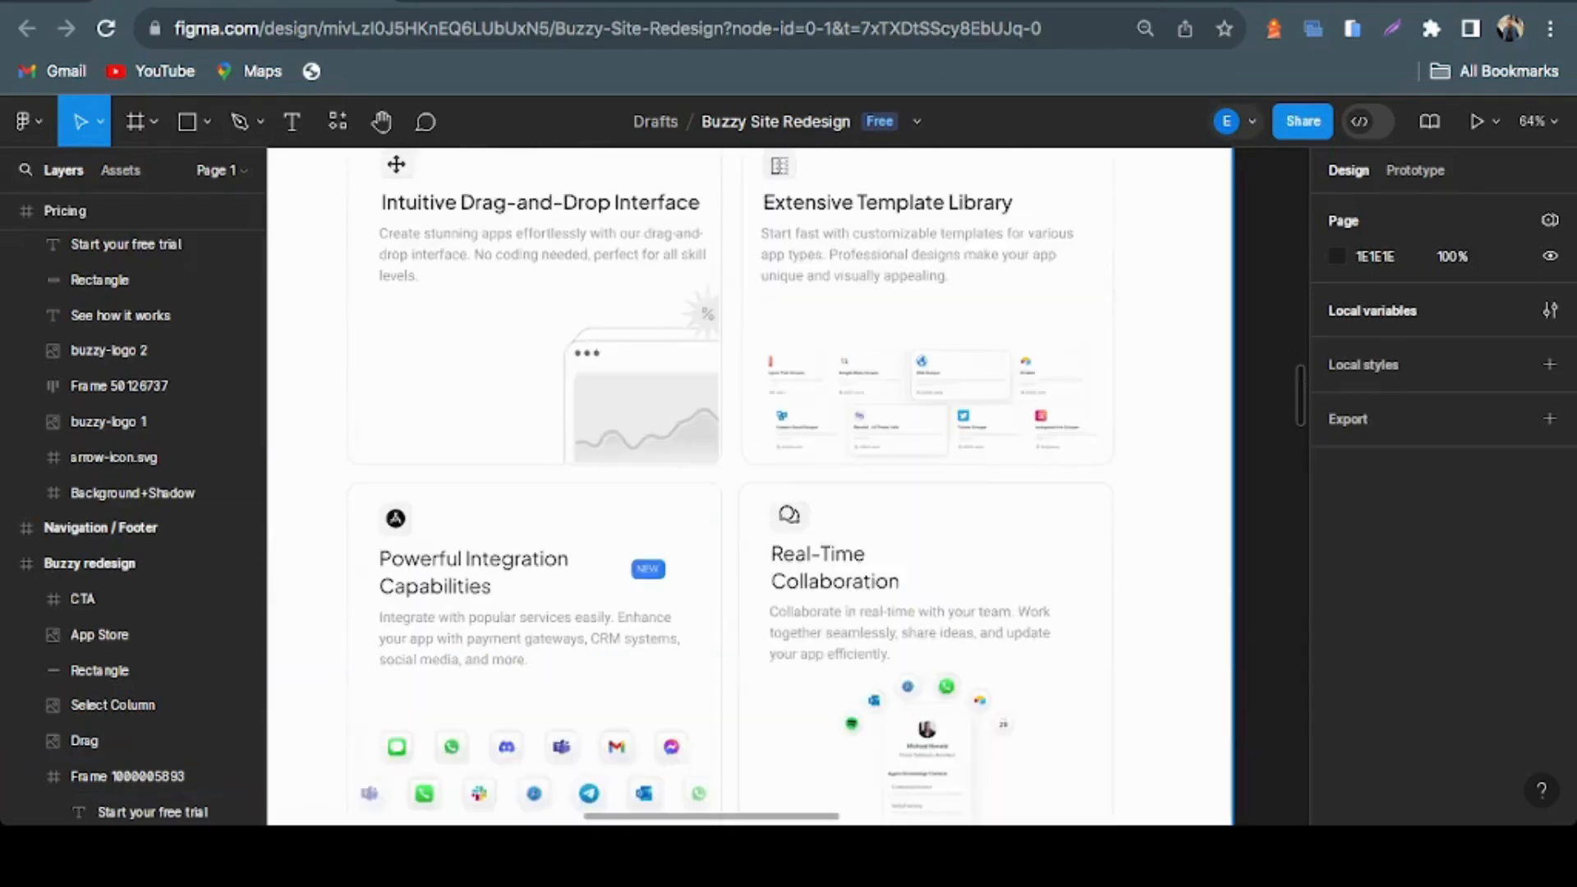
pyautogui.scroll(2, 749, 485)
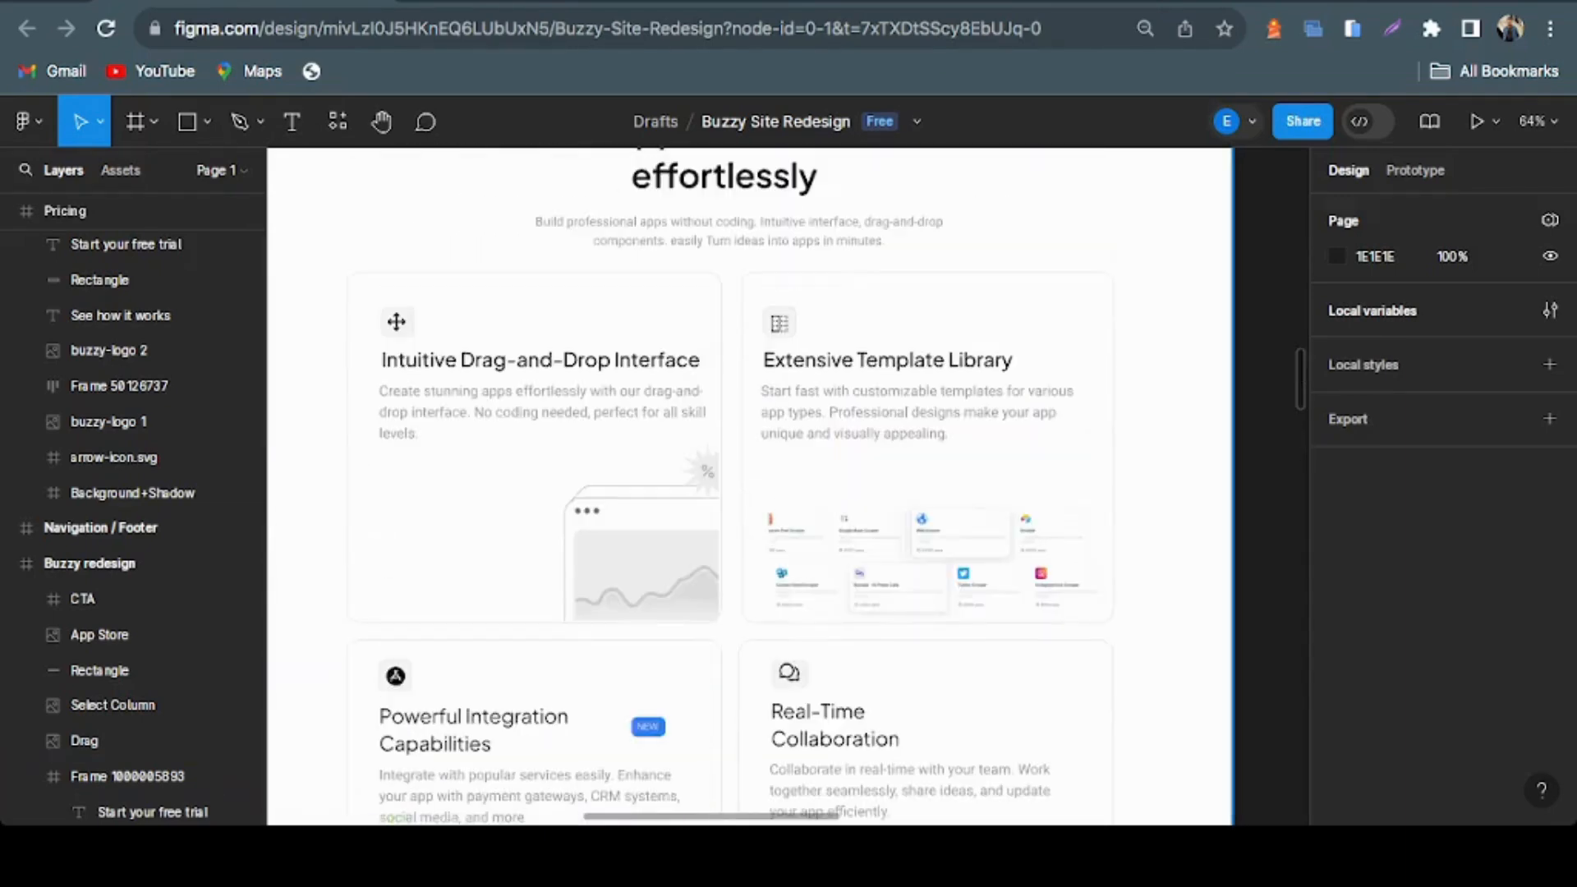
pyautogui.scroll(1, 749, 485)
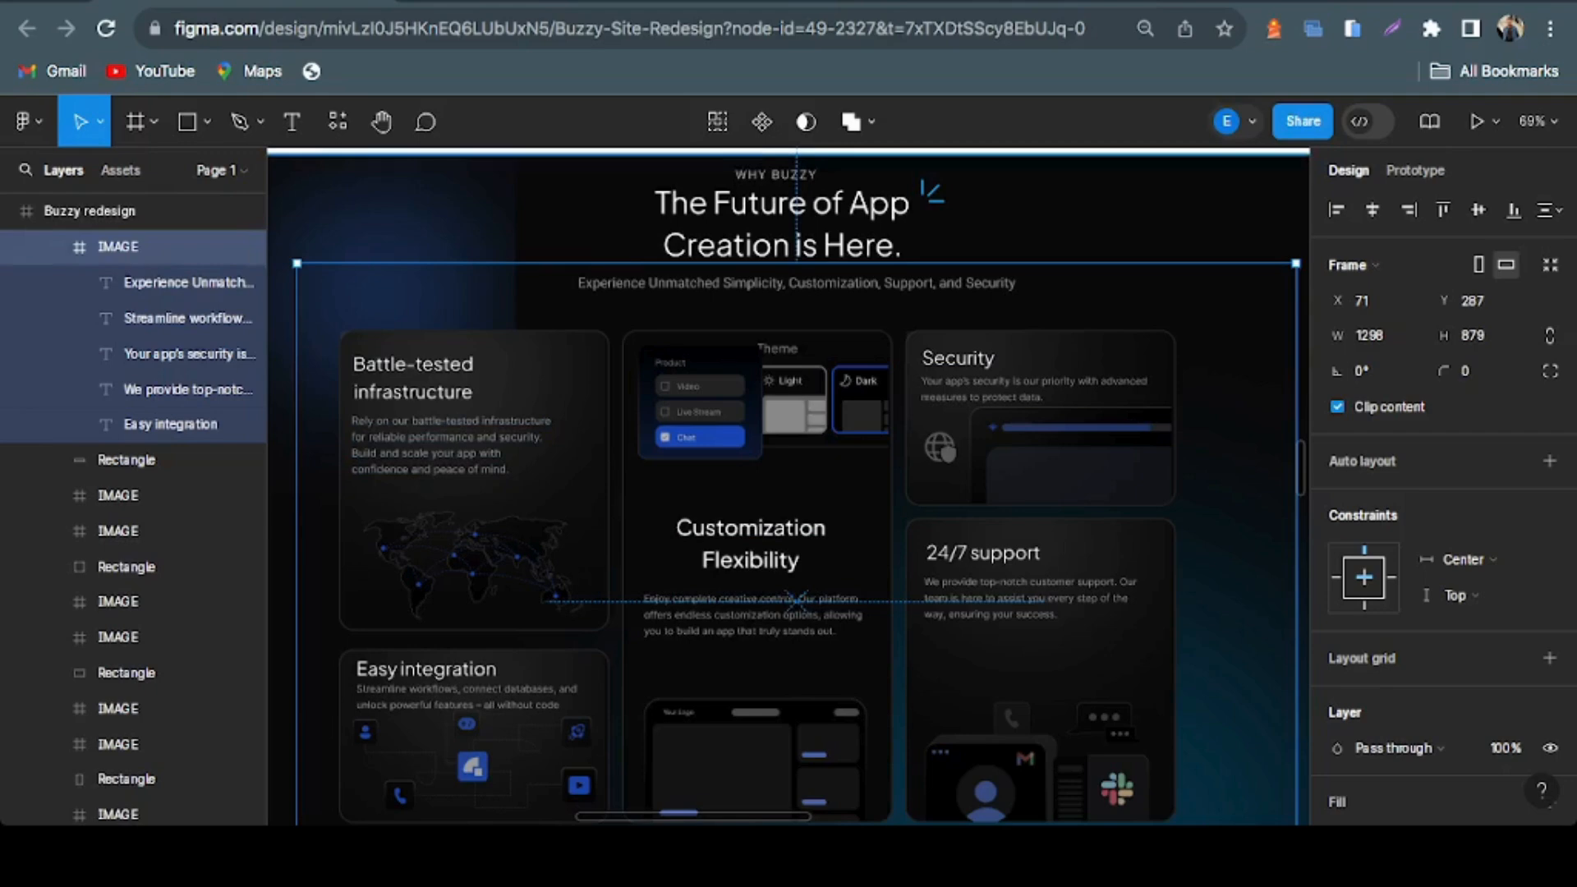
# Select the heading frame of the Why Buzzy section and examine the Battle-tested infrastructure card up close
pyautogui.click(781, 222)
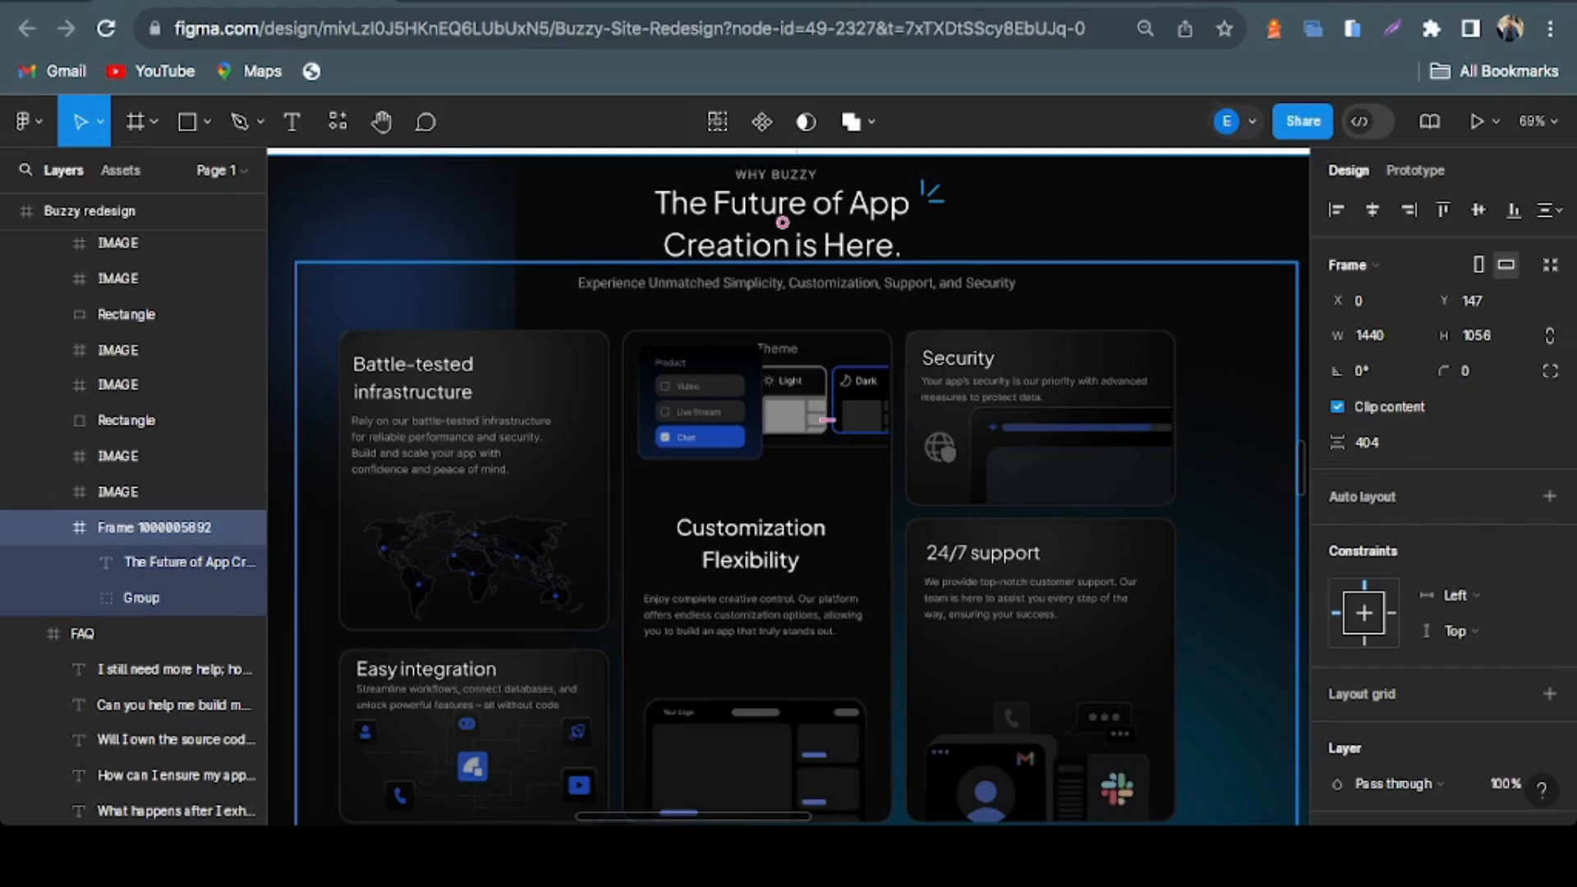
pyautogui.scroll(-1, 789, 484)
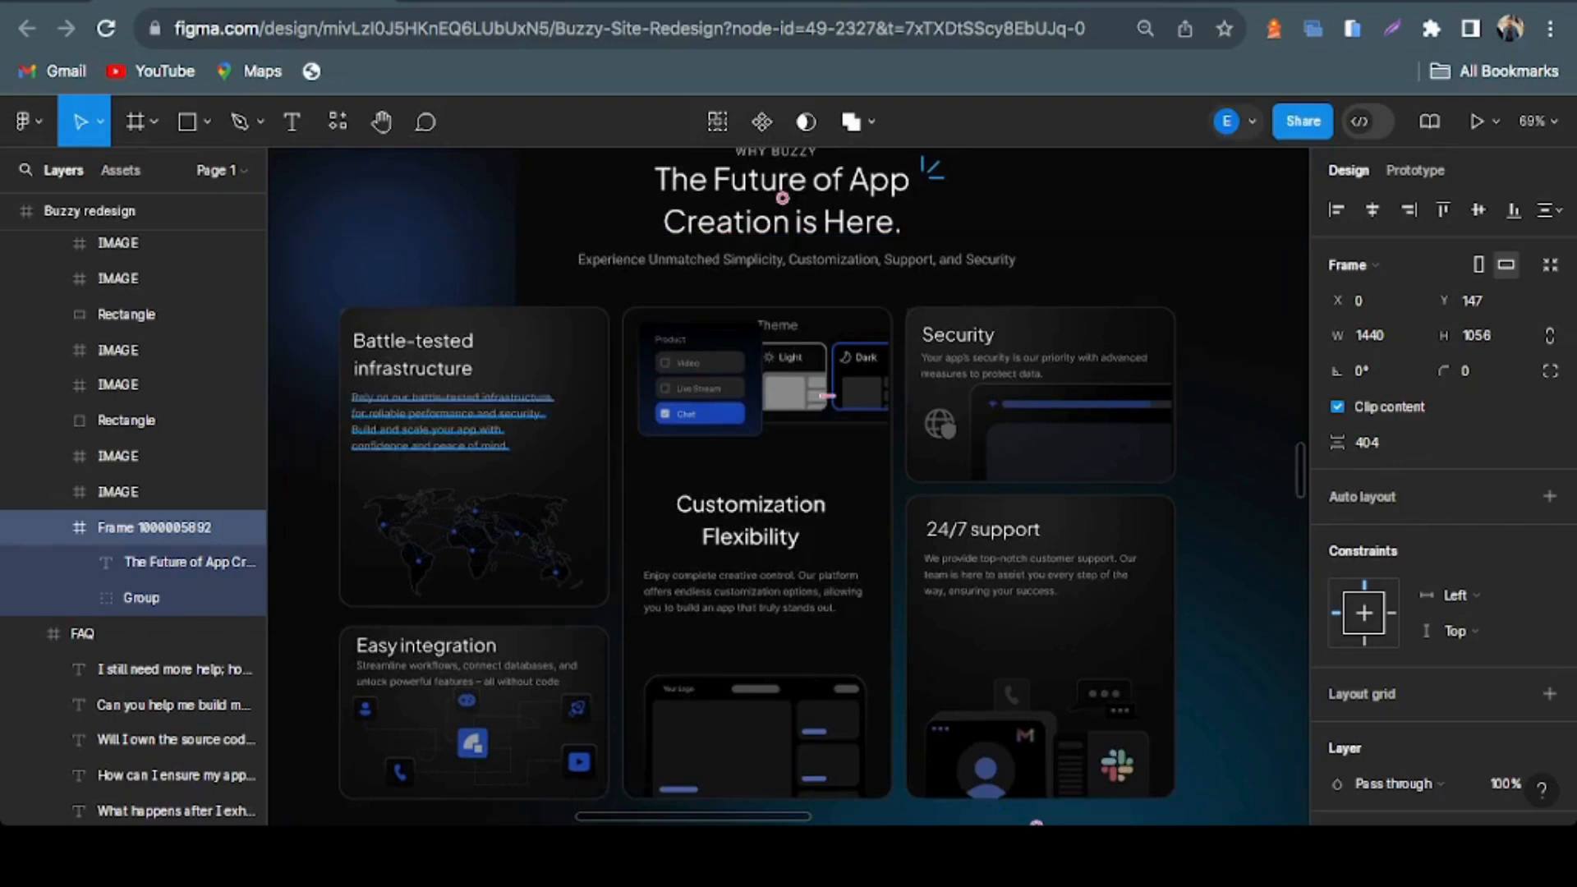
pyautogui.scroll(5, 417, 409)
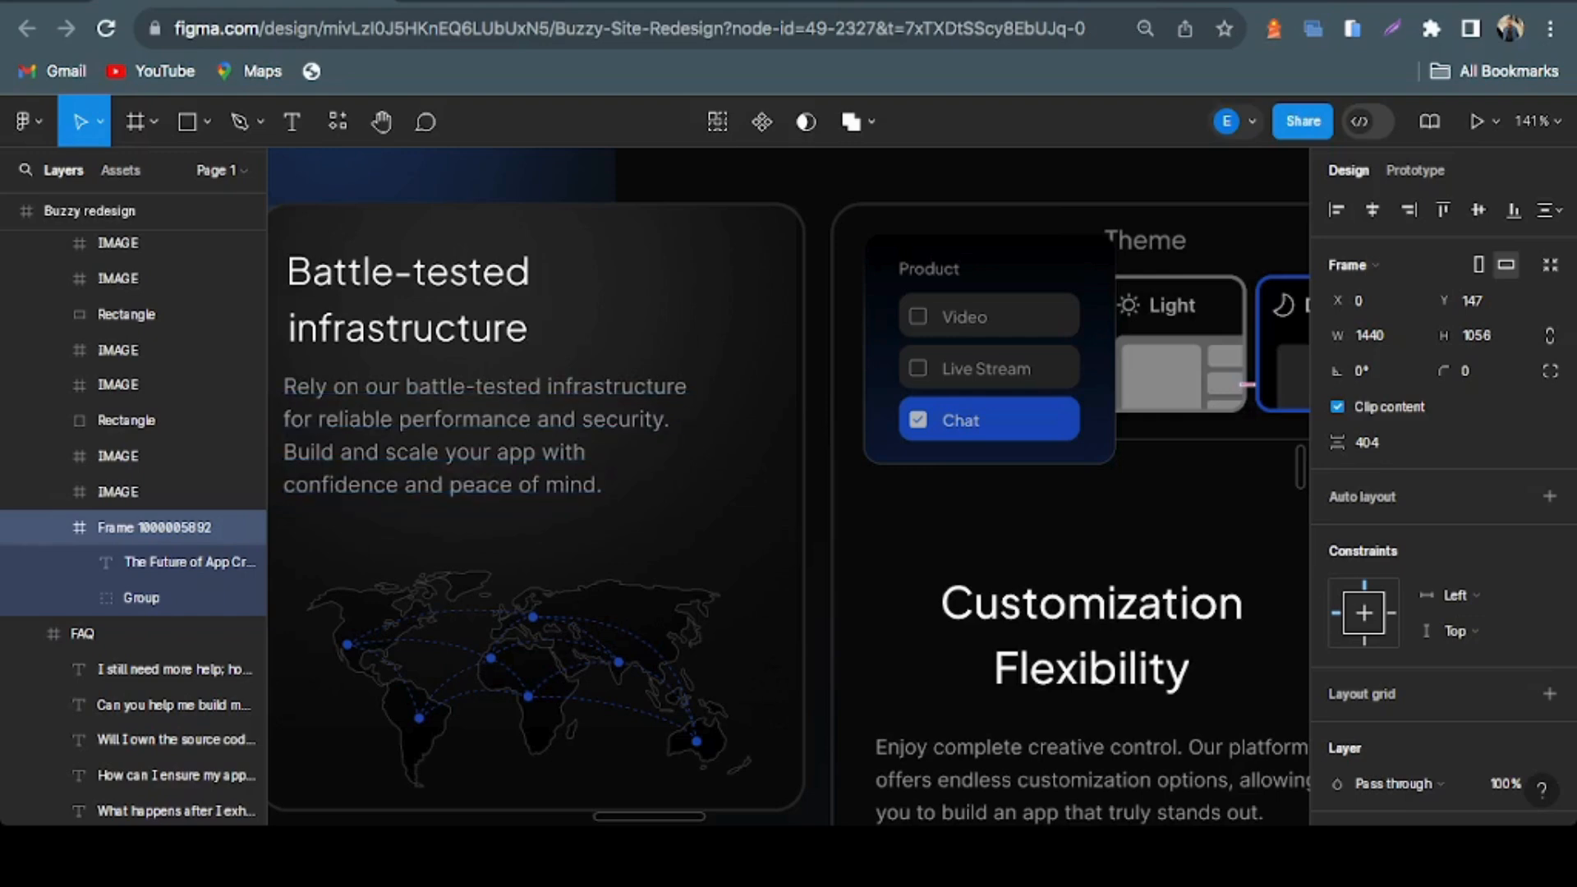
pyautogui.scroll(-1, 789, 487)
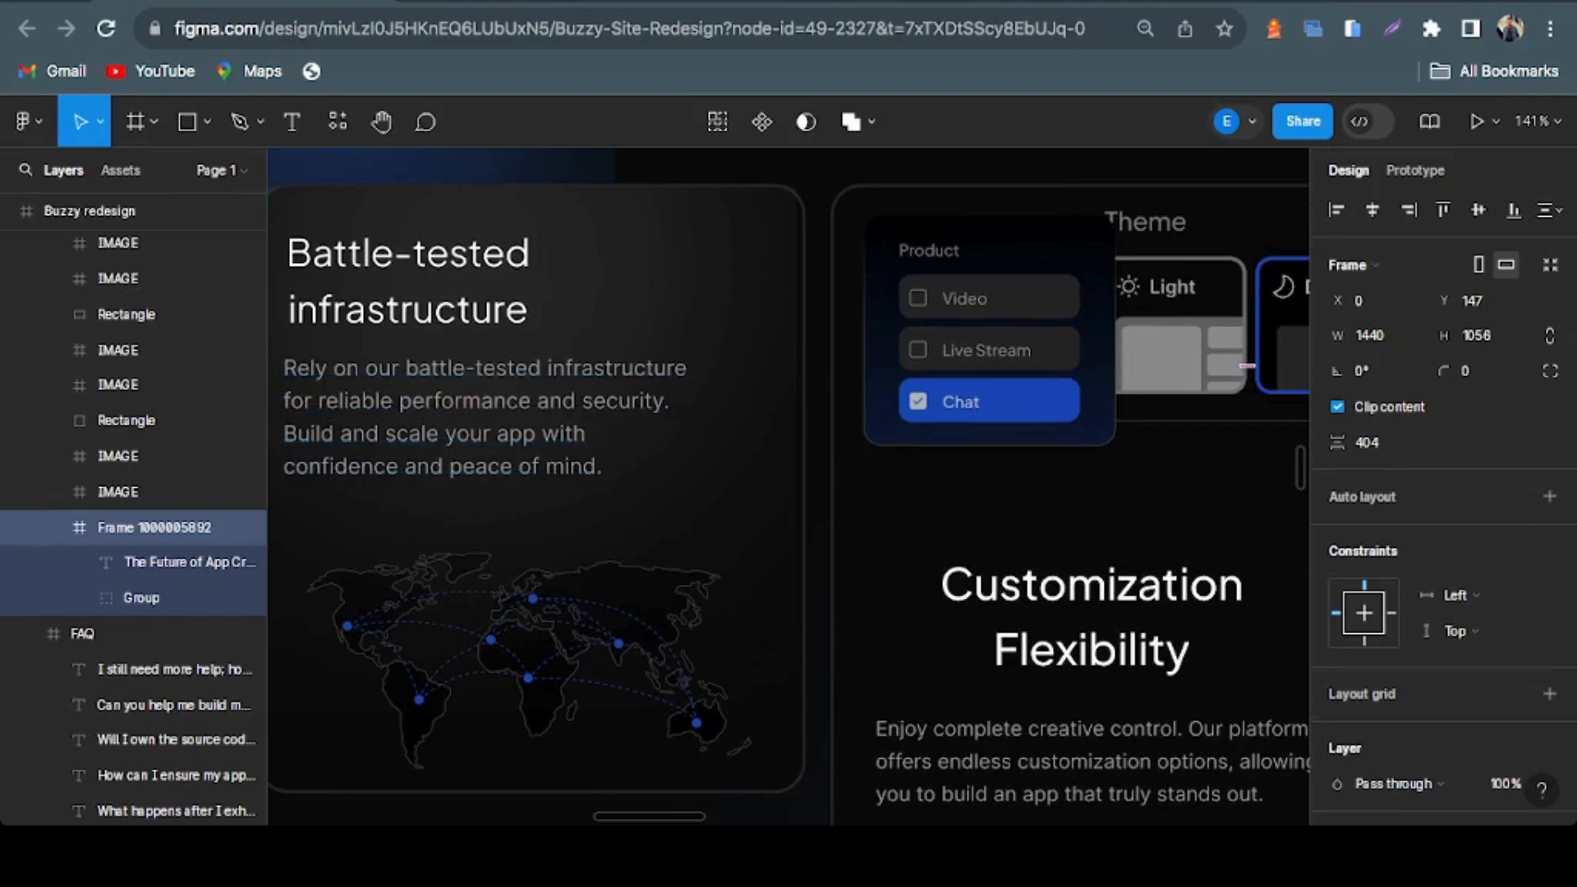
# Examine the Customization Flexibility card's theme illustration, heading and description in the Why Buzzy section
pyautogui.hscroll(5, 665, 755)
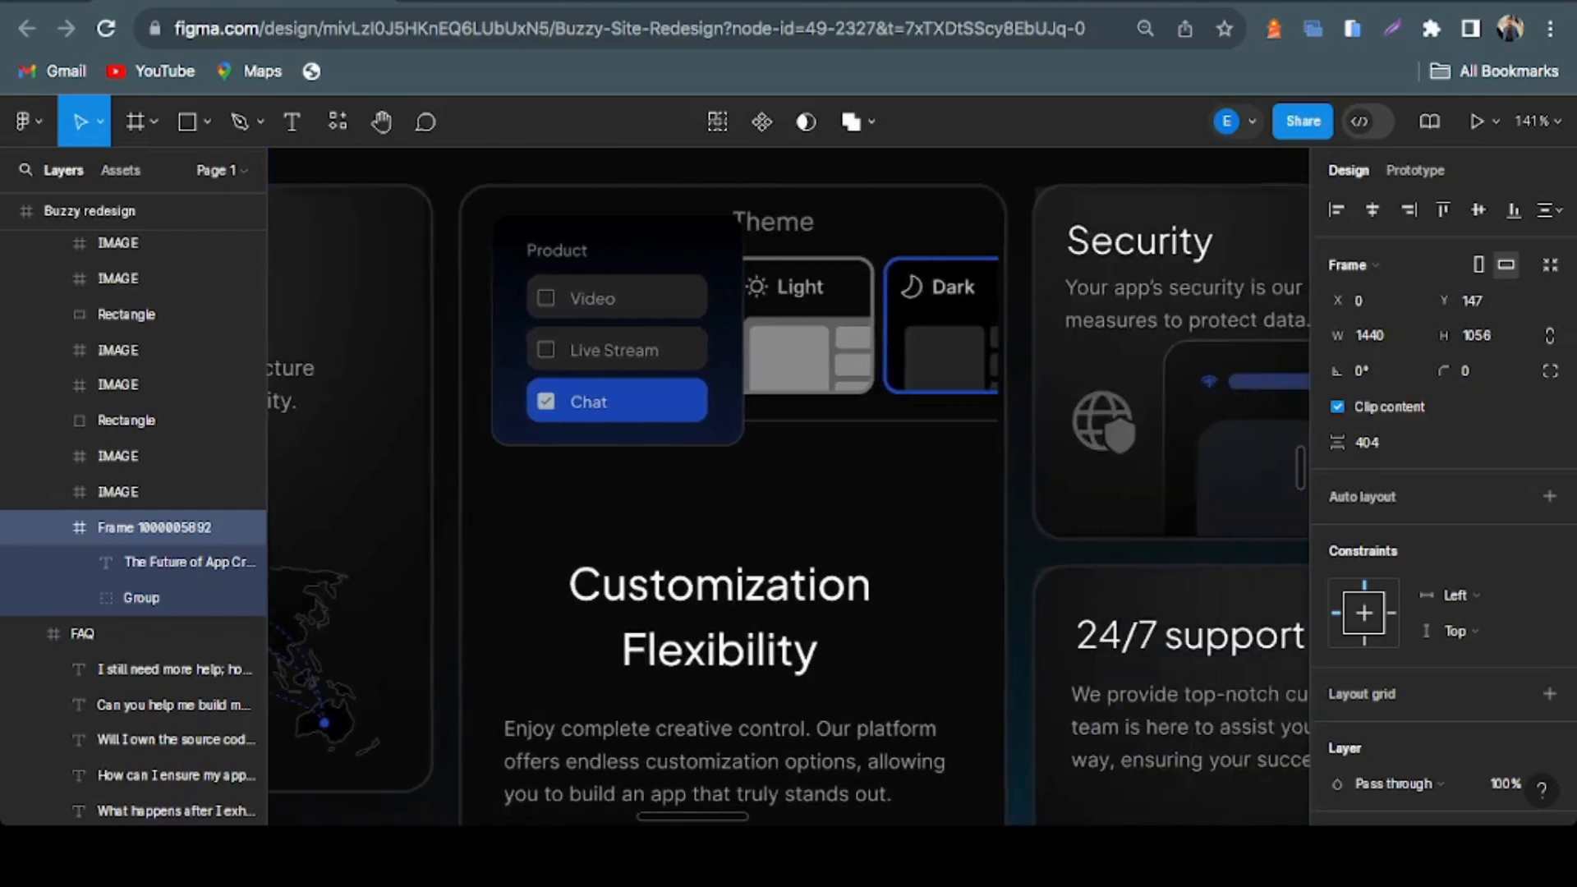
pyautogui.scroll(-3, 661, 493)
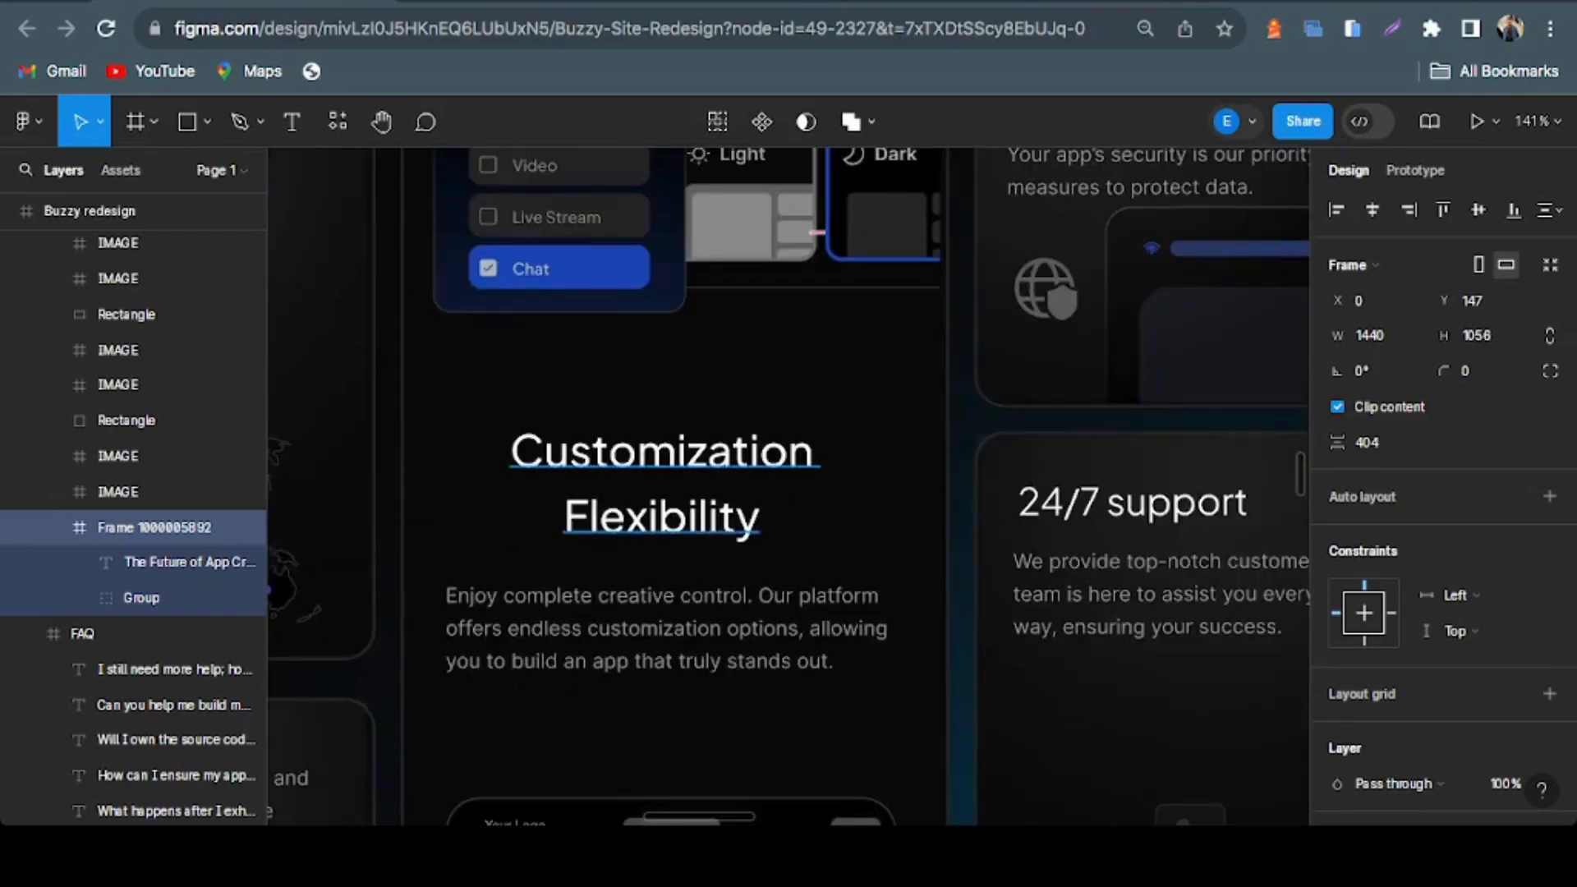
pyautogui.scroll(-7, 661, 492)
pyautogui.scroll(6, 662, 493)
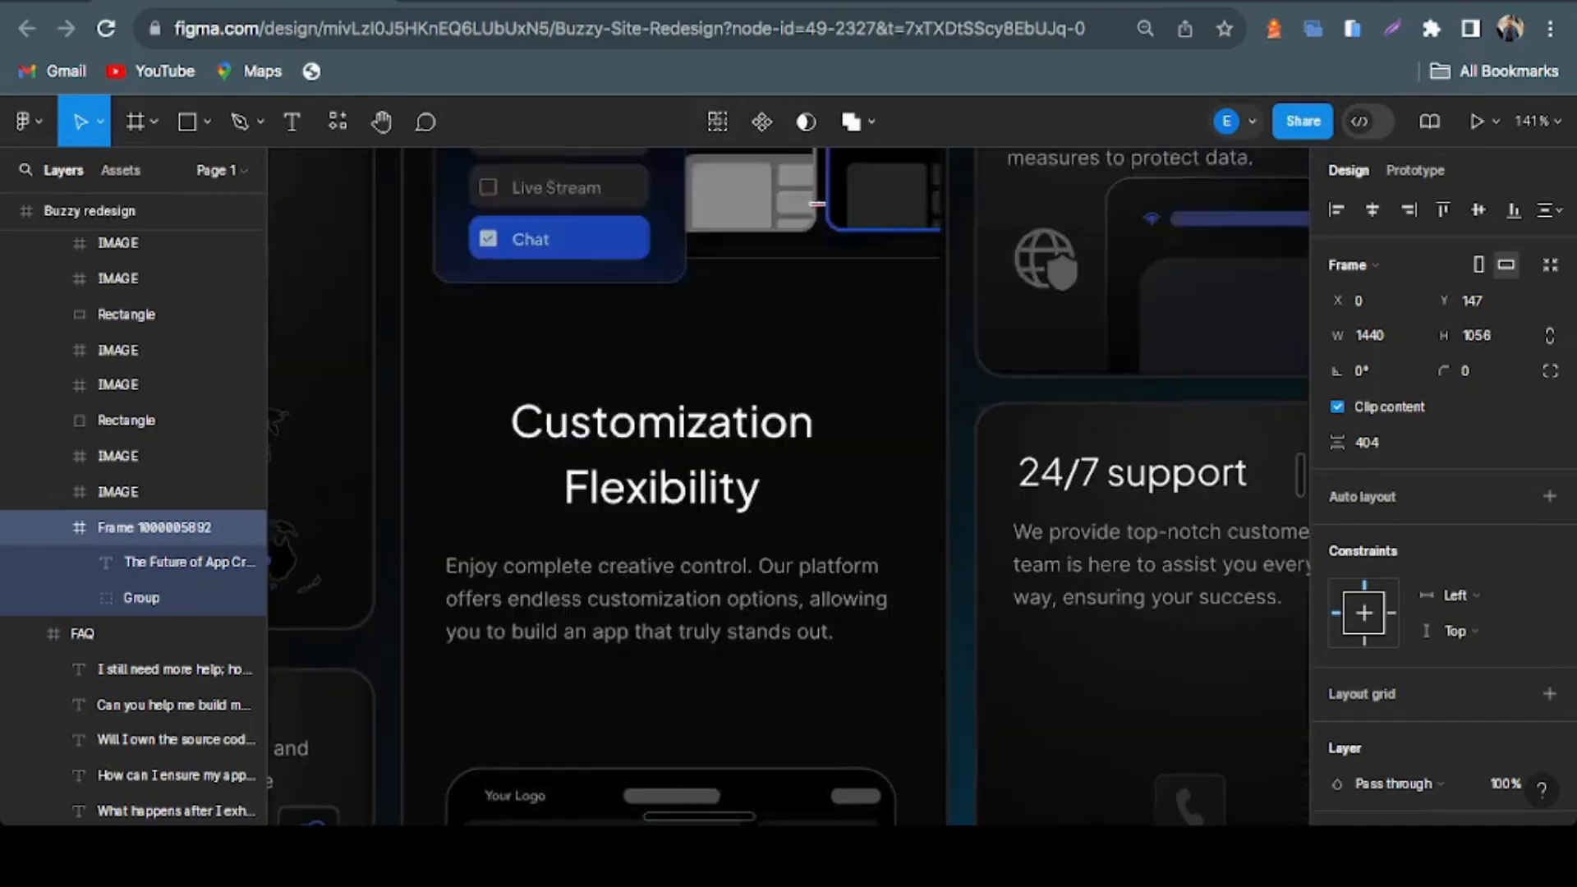
pyautogui.scroll(3, 661, 575)
pyautogui.scroll(-2, 661, 694)
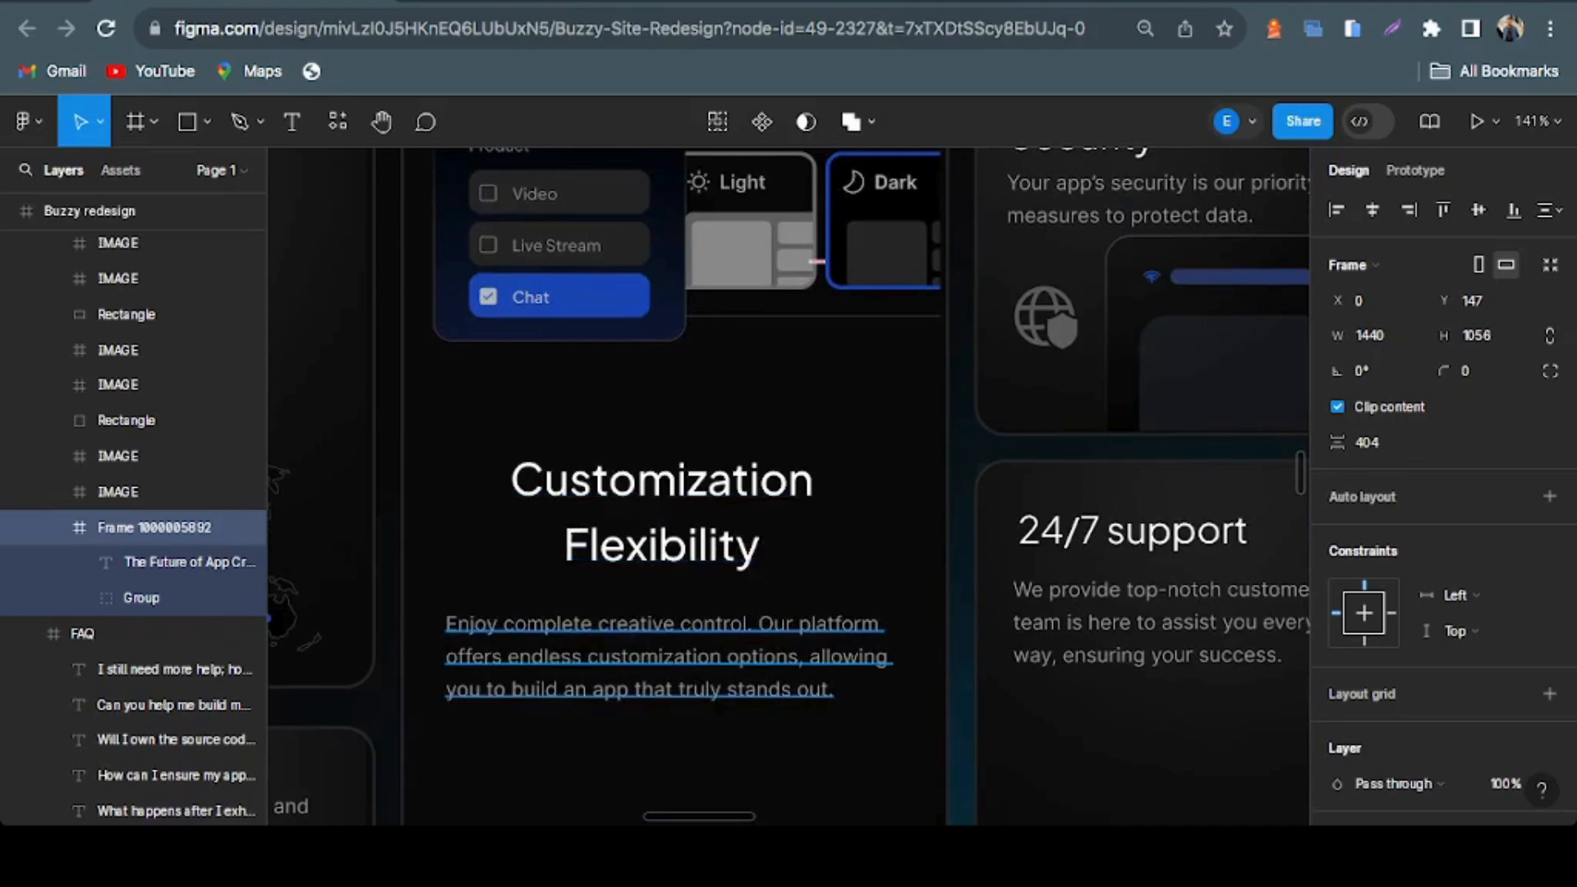
# Examine the Security and 24/7 support cards in the Why Buzzy section
pyautogui.hscroll(10, 661, 657)
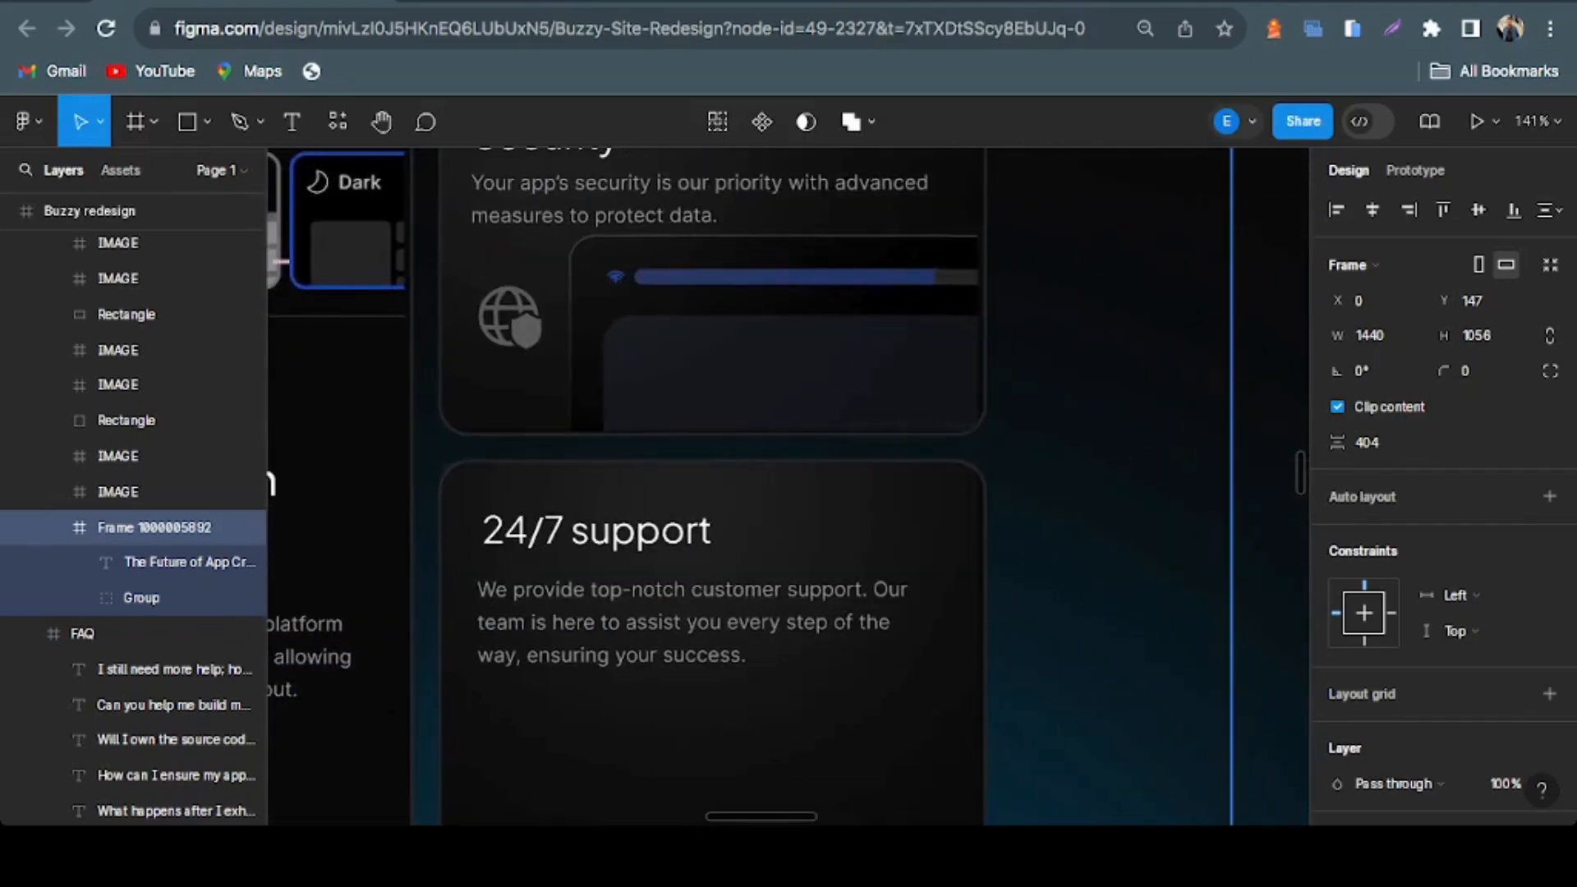
pyautogui.scroll(5, 706, 485)
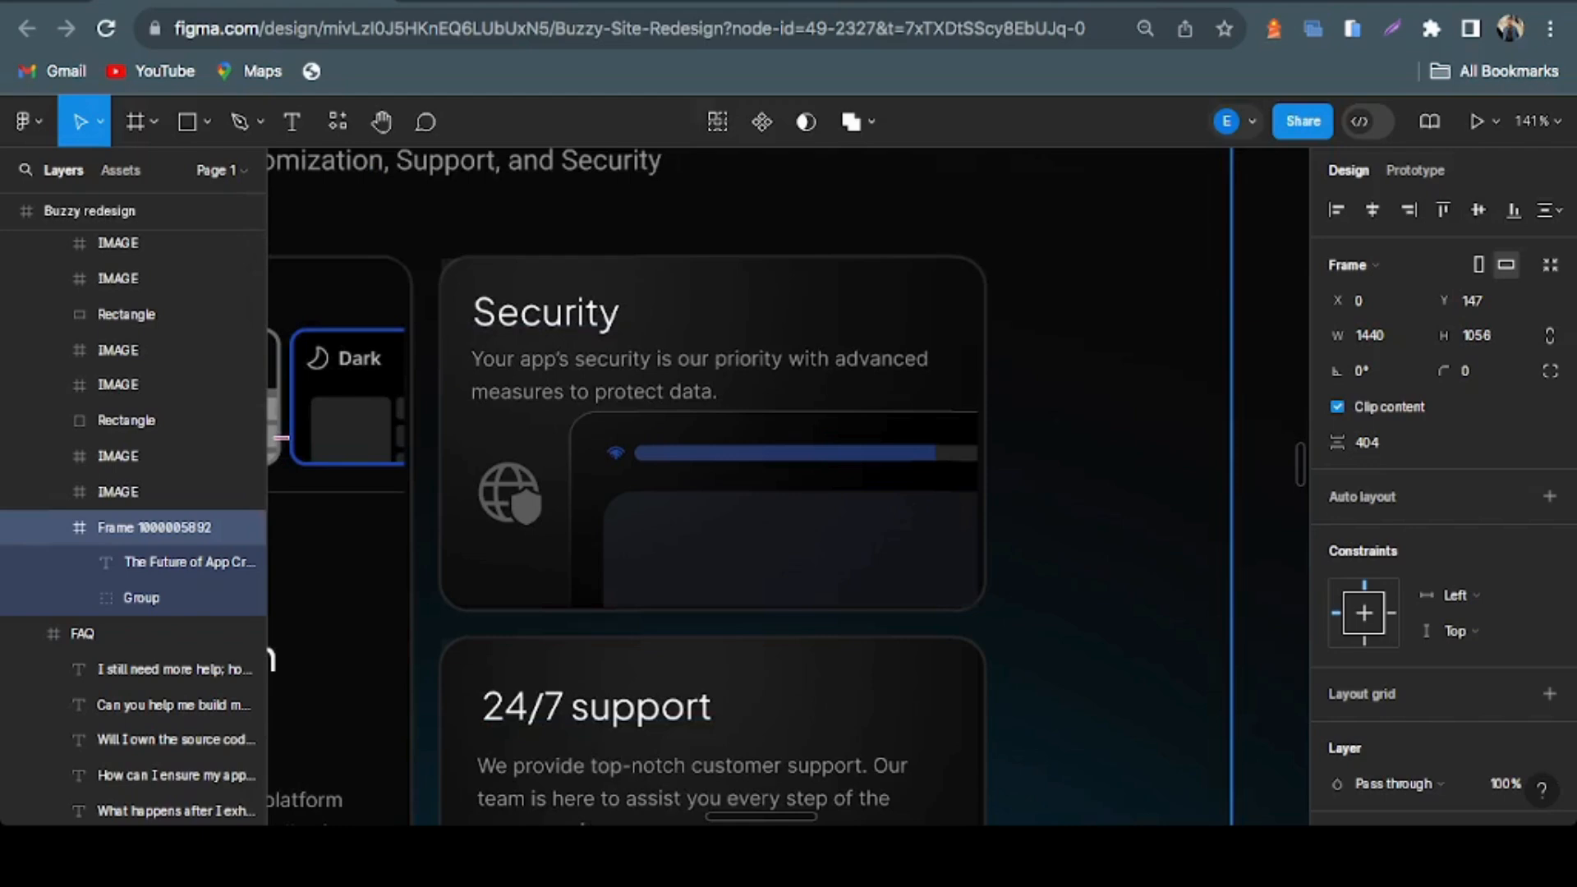
pyautogui.scroll(-10, 706, 484)
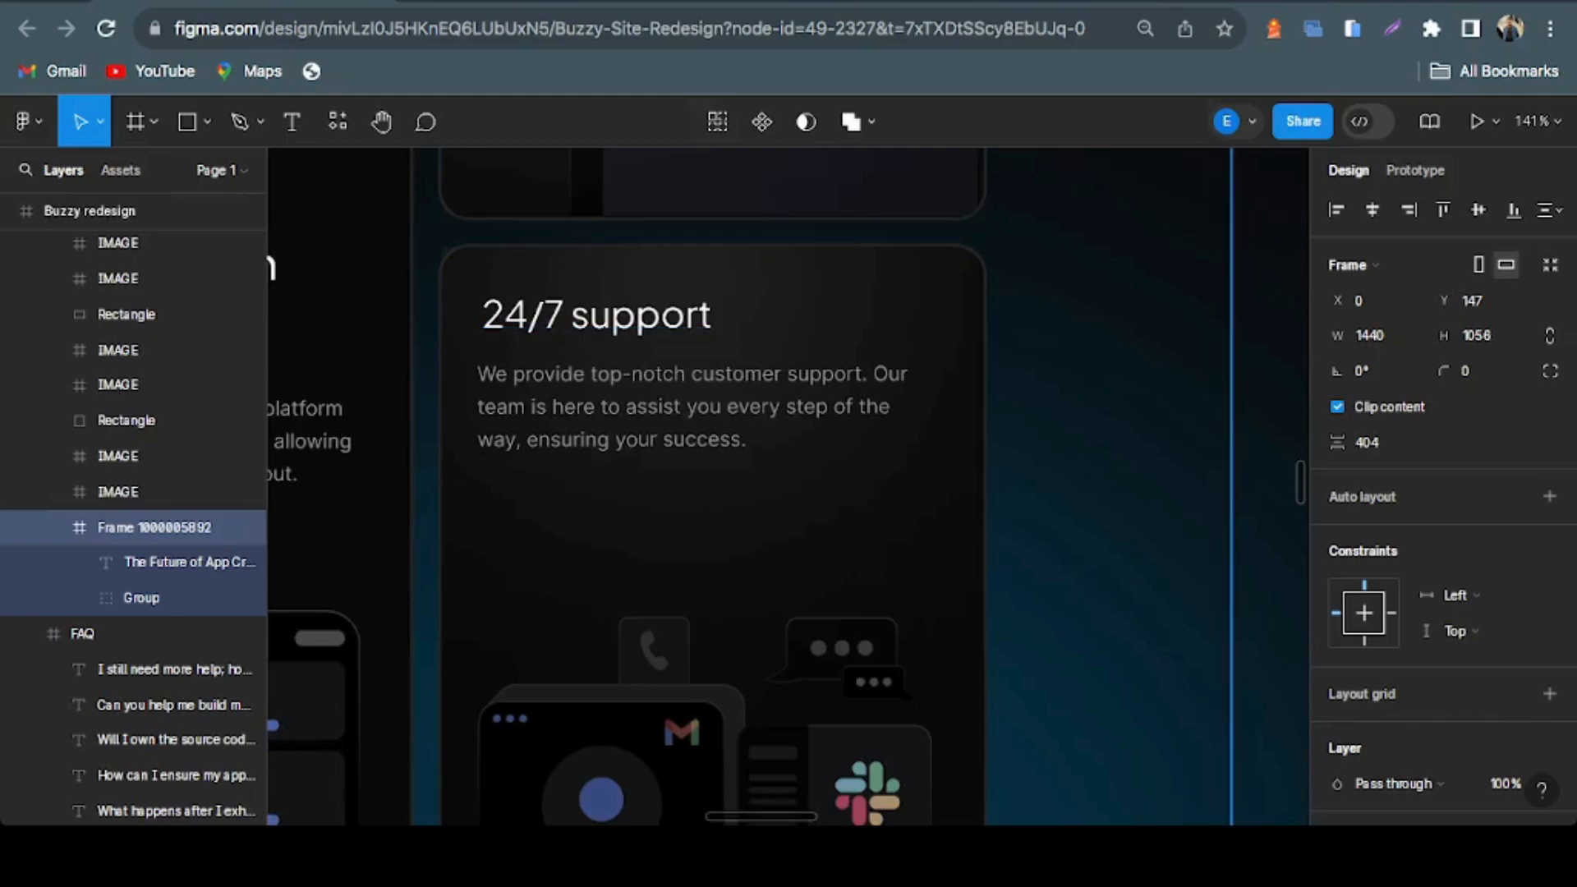
pyautogui.scroll(-2, 786, 486)
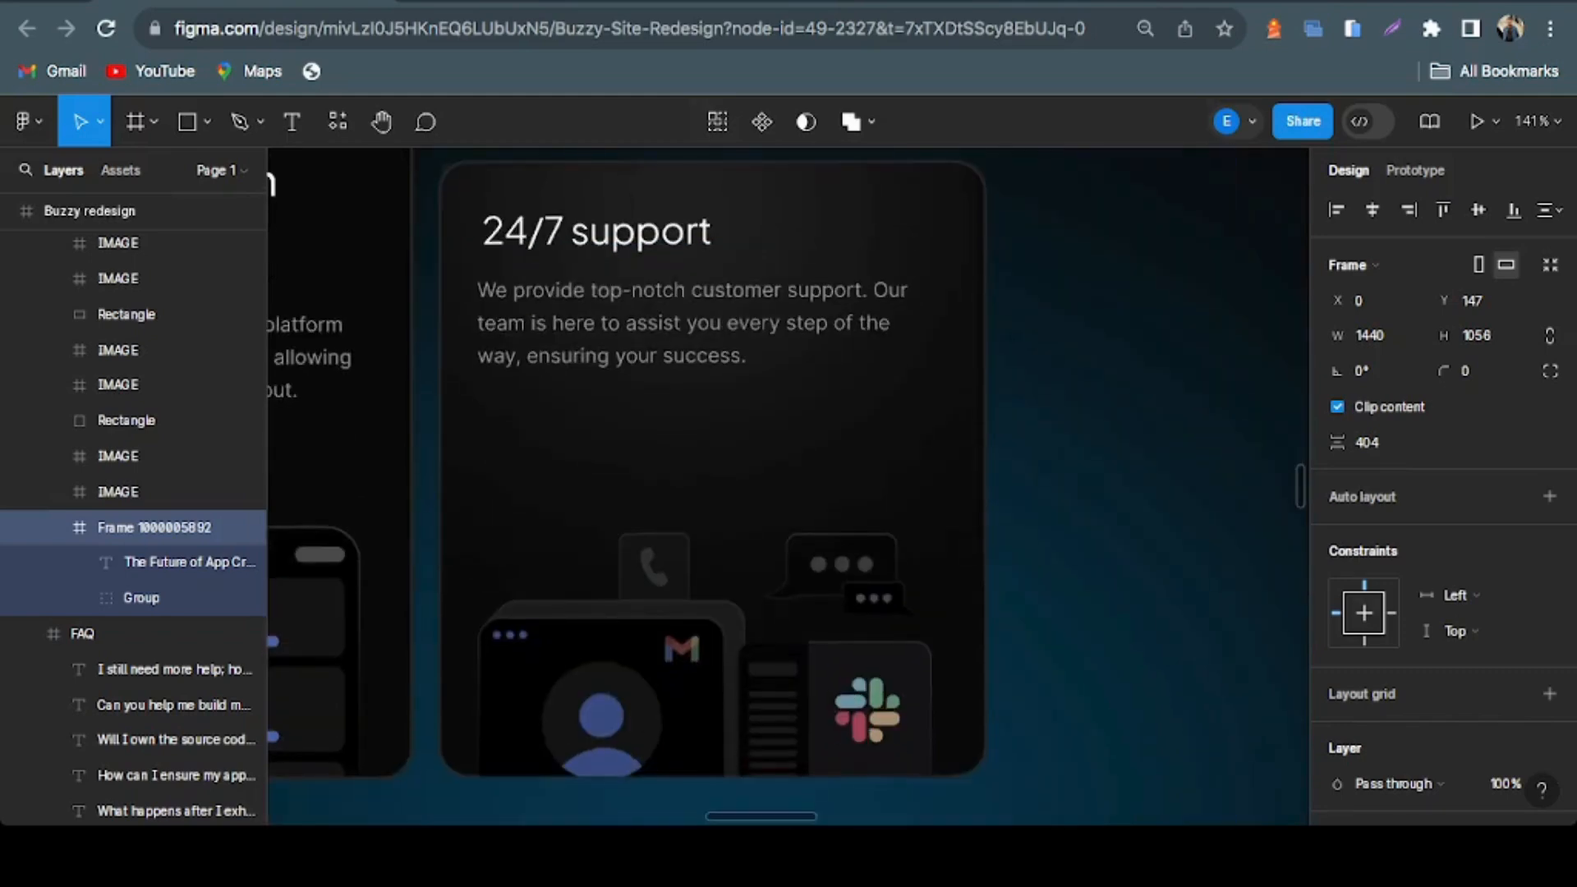
pyautogui.scroll(5, 788, 484)
# Examine the Easy integration card below the world map card
pyautogui.hscroll(-5, 789, 485)
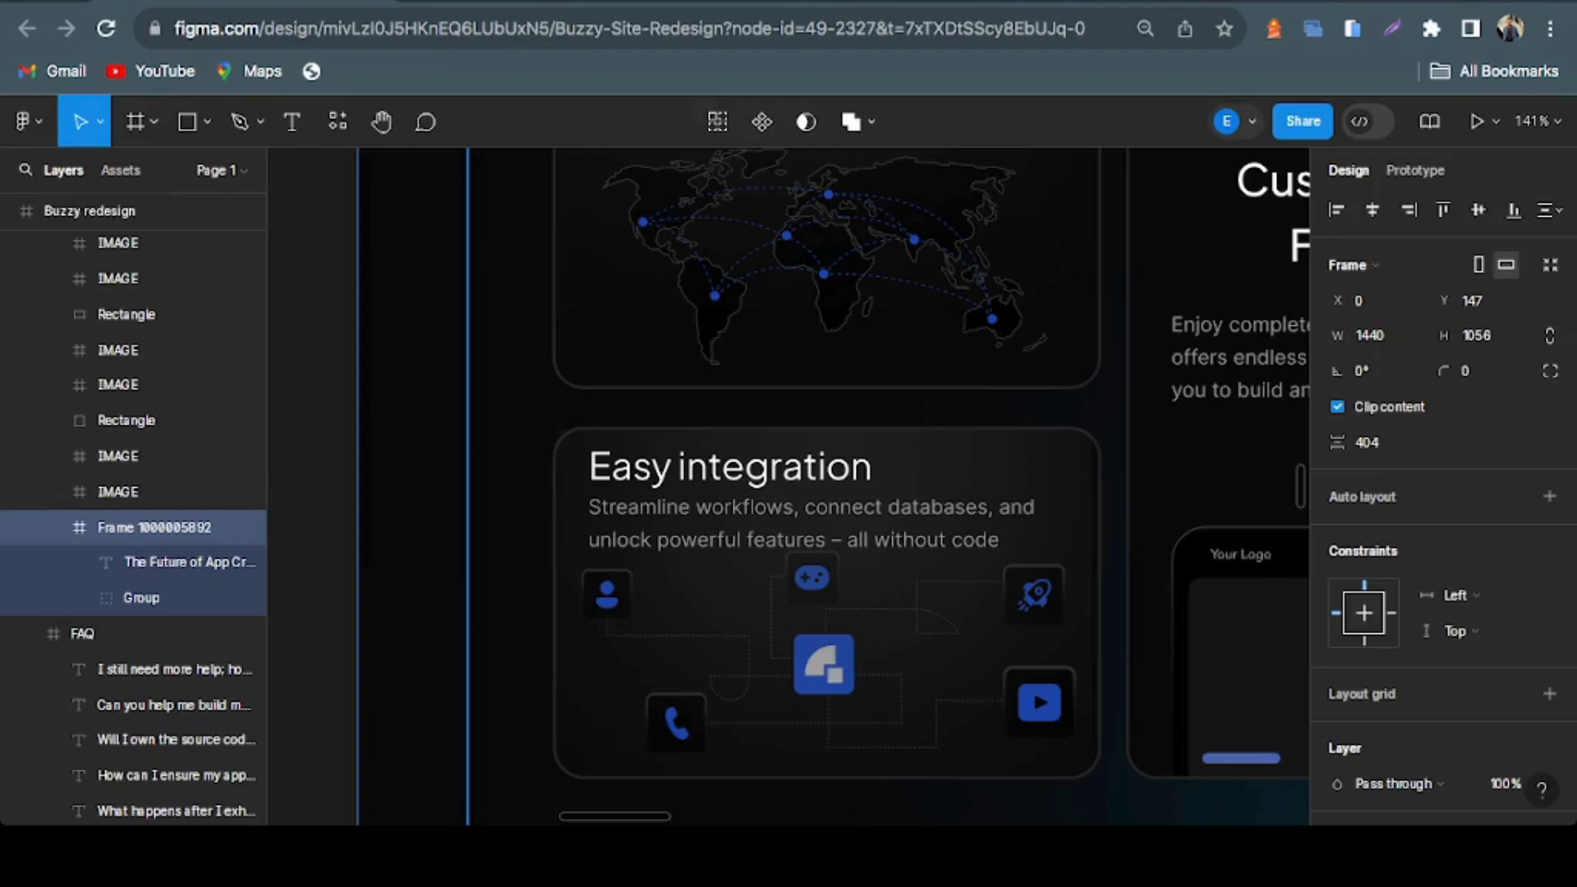
pyautogui.scroll(-1, 887, 484)
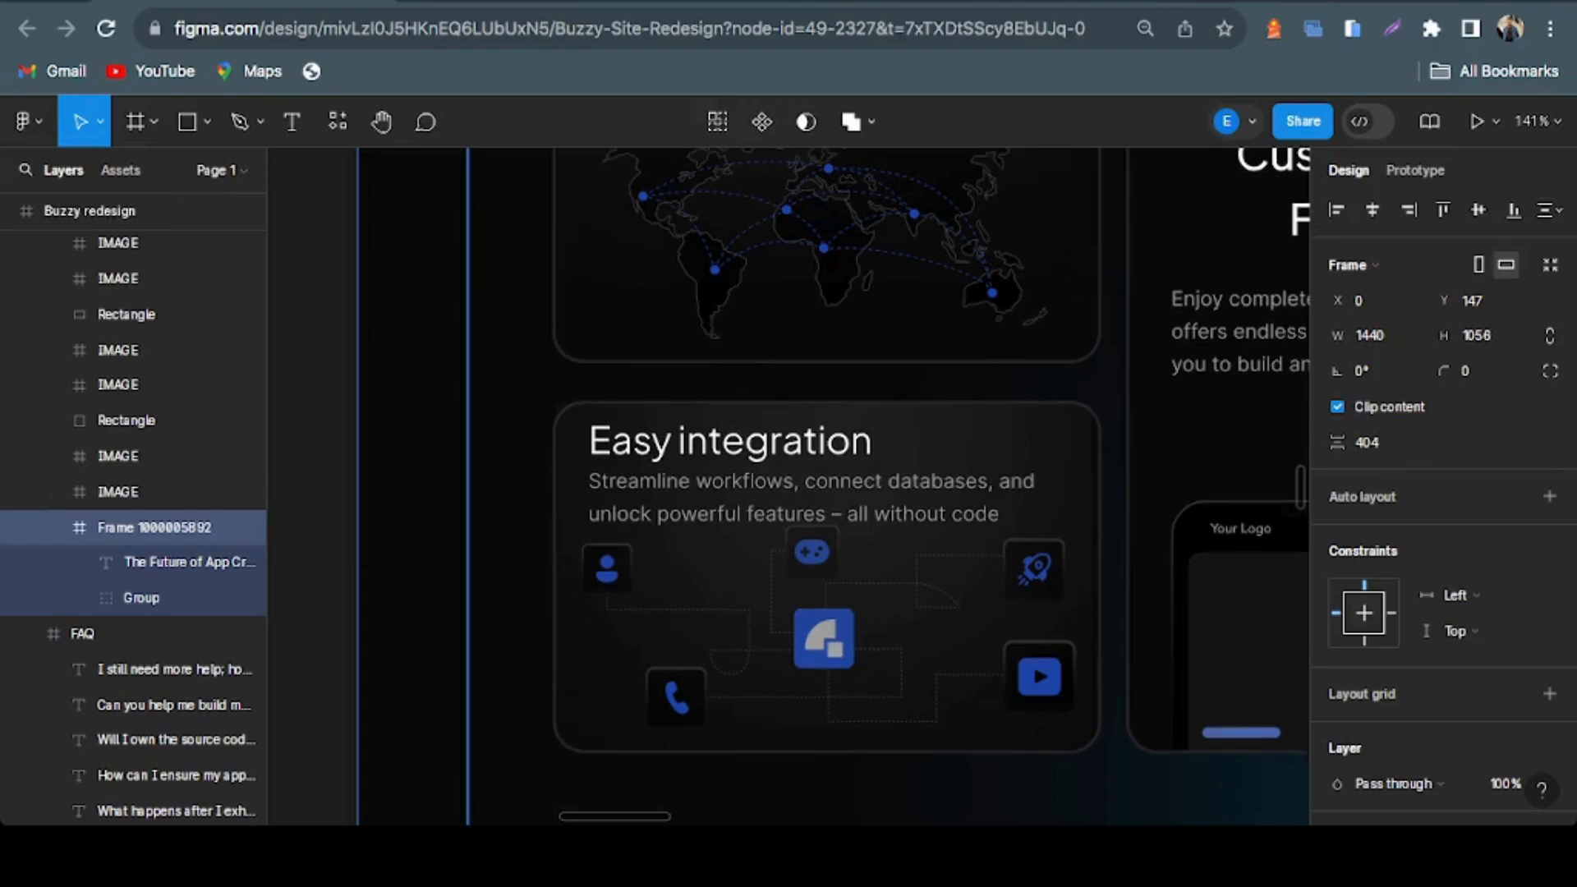
pyautogui.hscroll(10, 1288, 809)
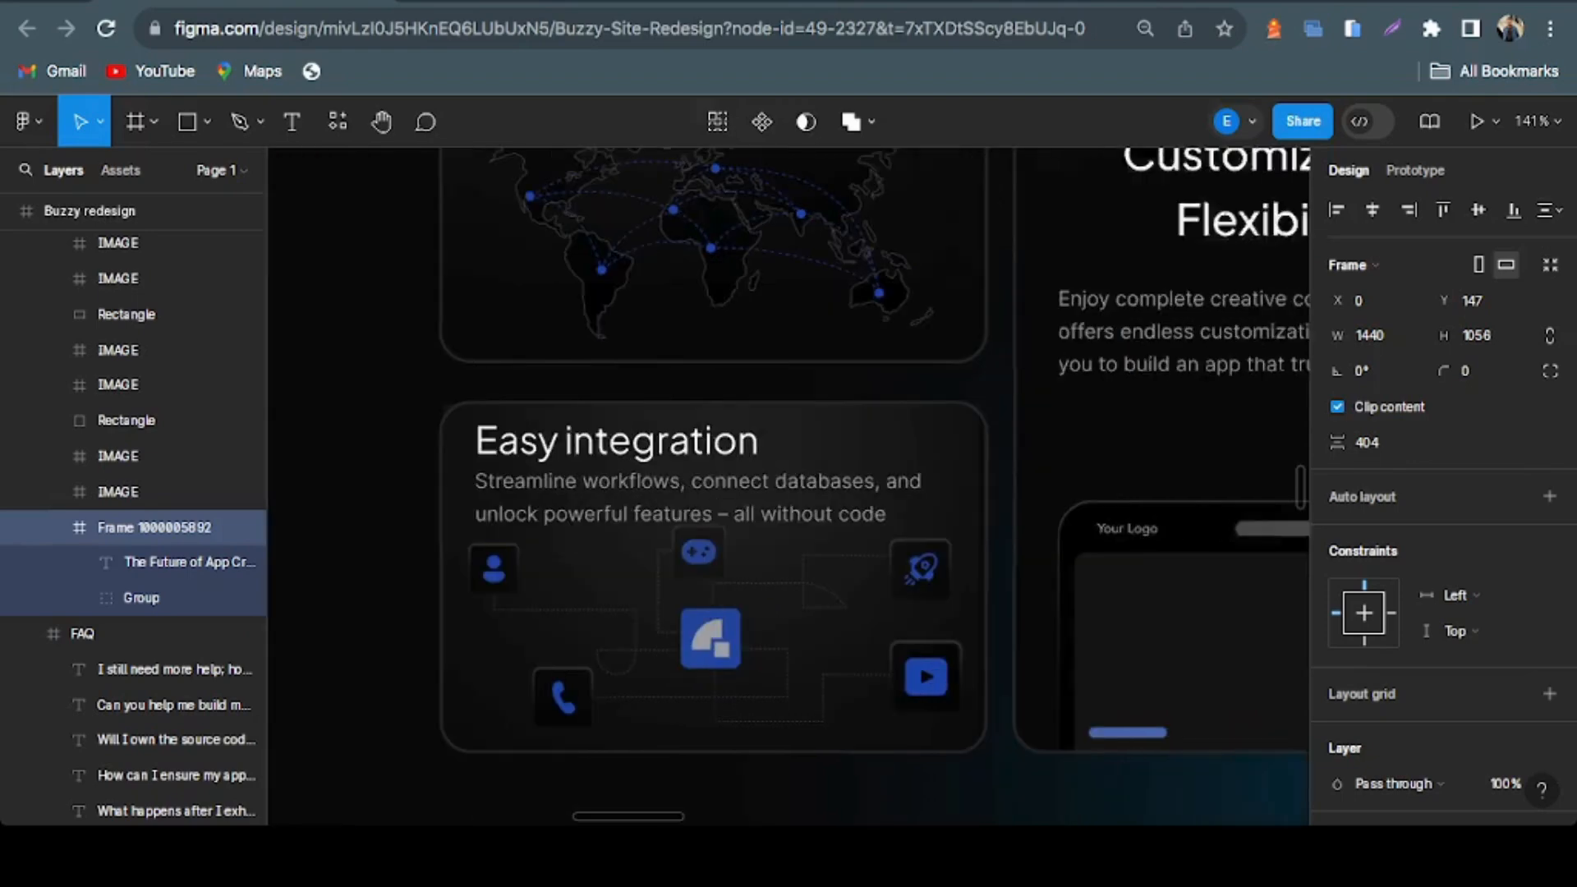
# Move the selected heading frame of the Why Buzzy section to X -4
pyautogui.scroll(-5, 1288, 809)
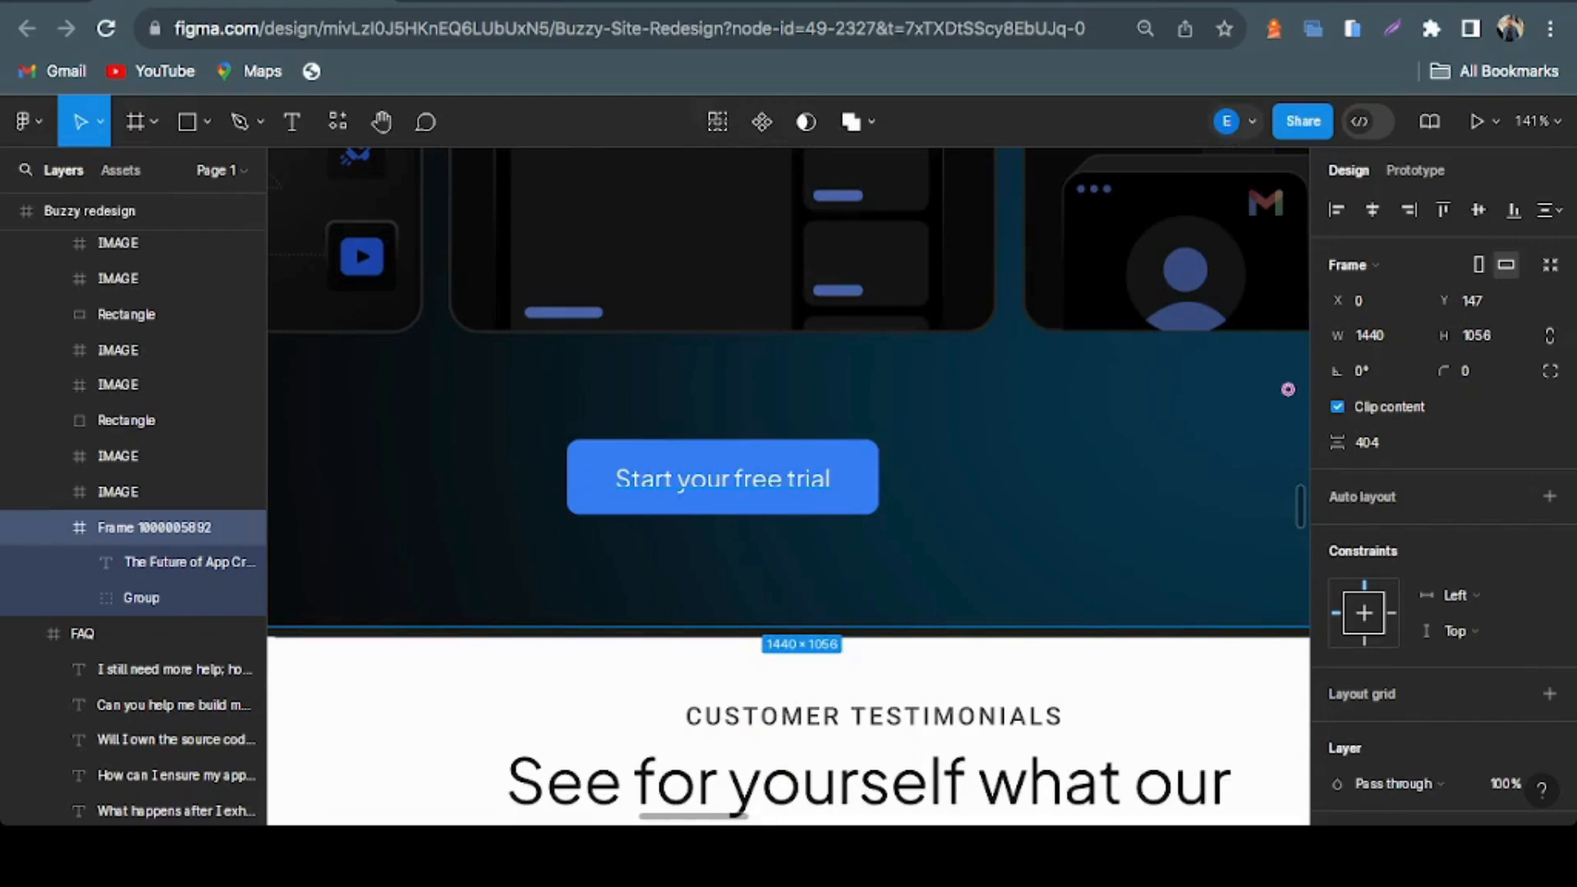
pyautogui.moveTo(722, 478); pyautogui.dragTo(716, 478)
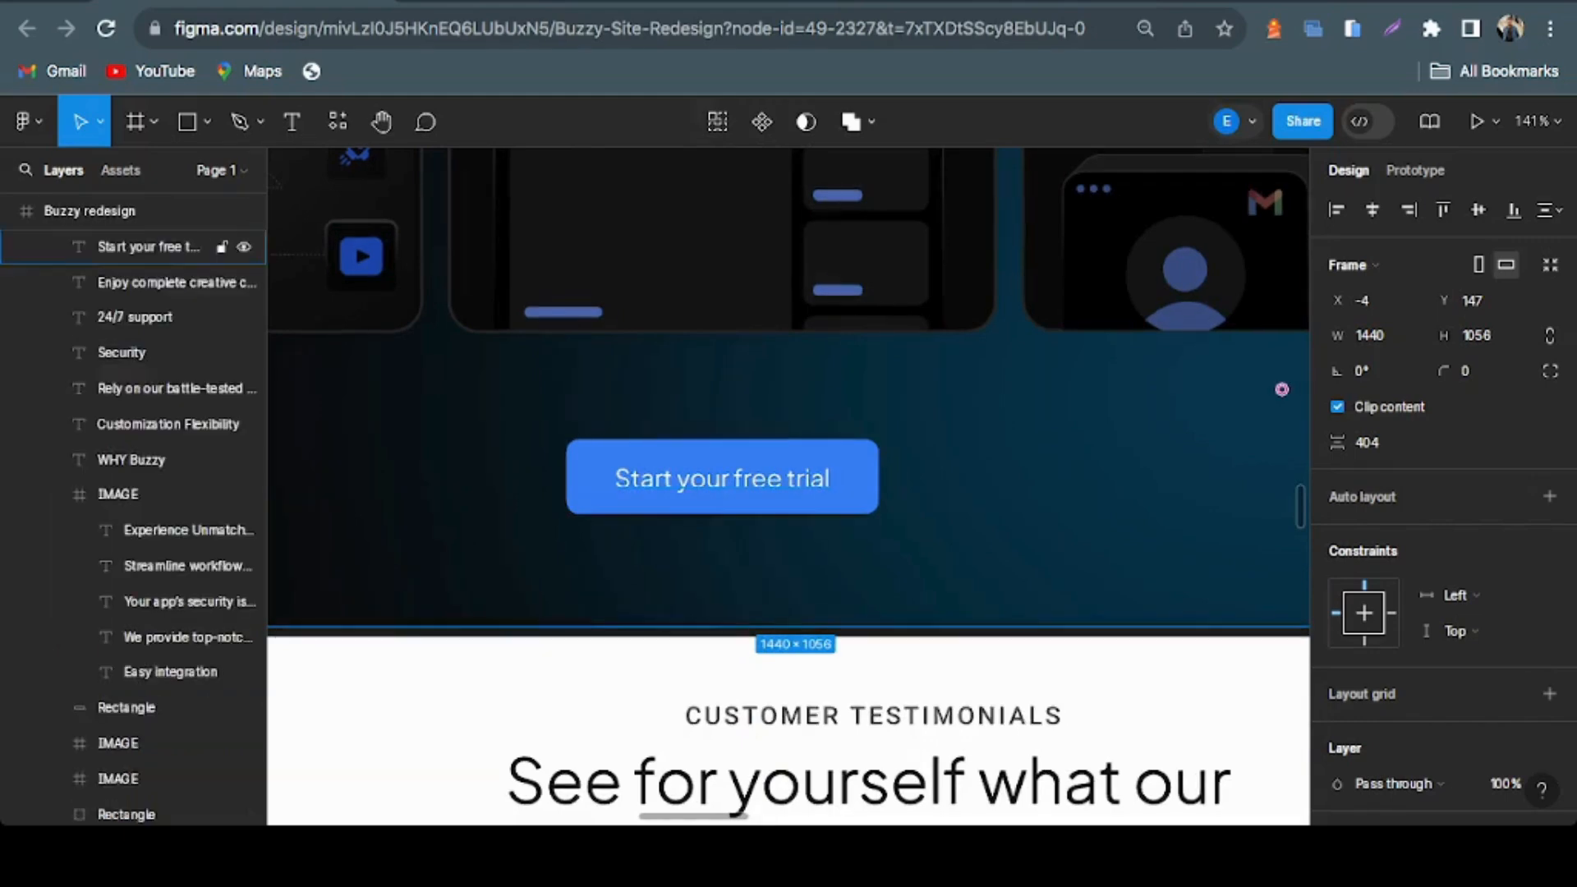
# Switch to the live Buzzy homepage, open the first testimonial card's YouTube video in a new tab, and return to the homepage
pyautogui.scroll(15, 1281, 389)
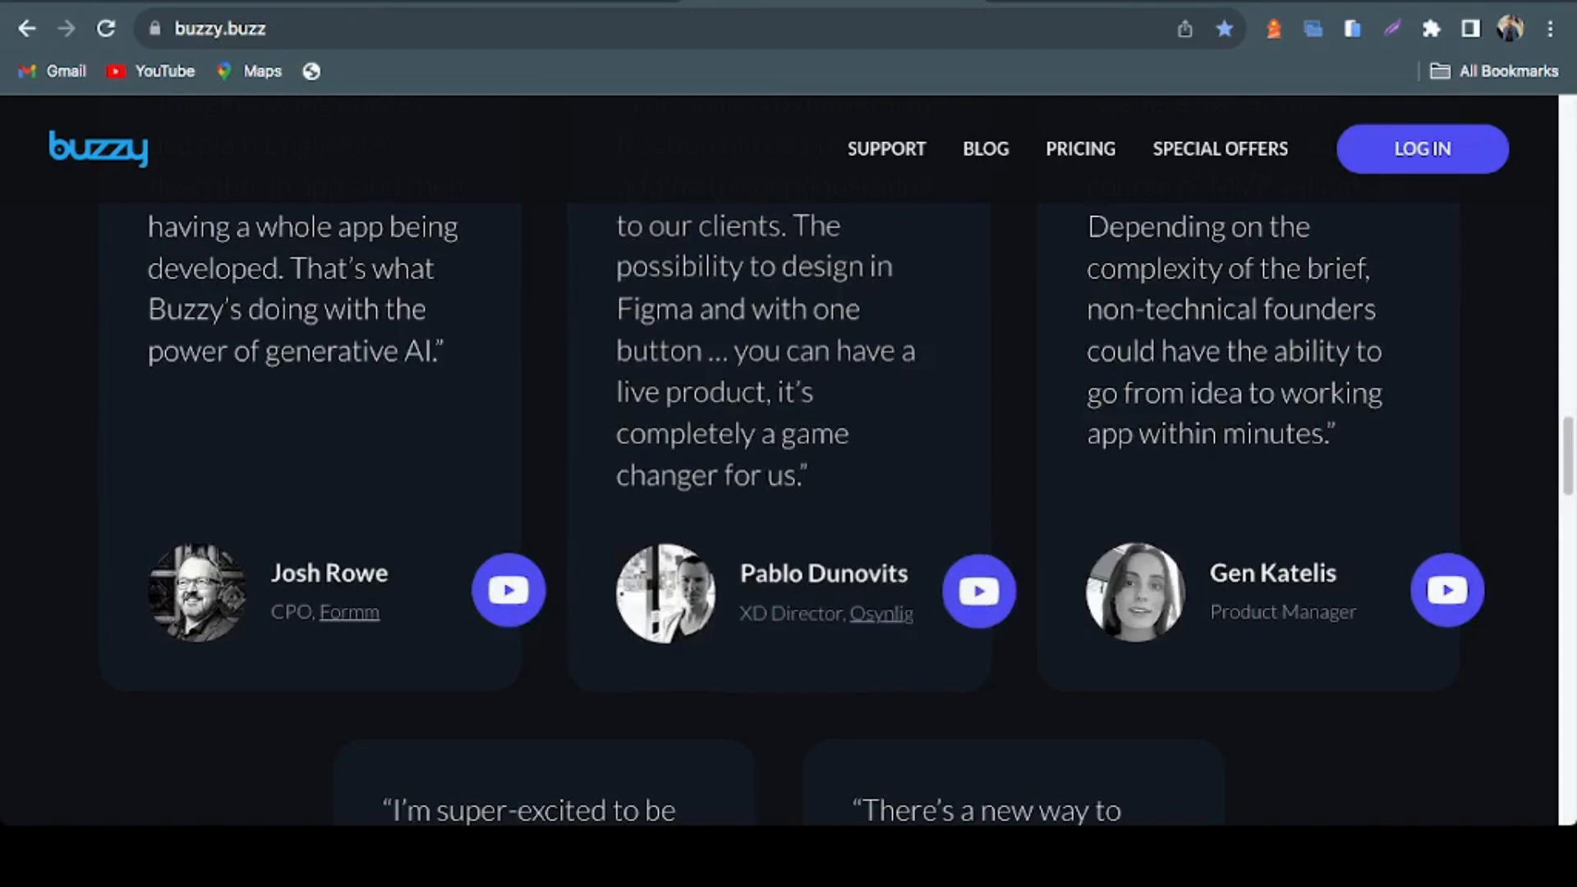
pyautogui.scroll(6, 788, 460)
pyautogui.scroll(-3, 788, 460)
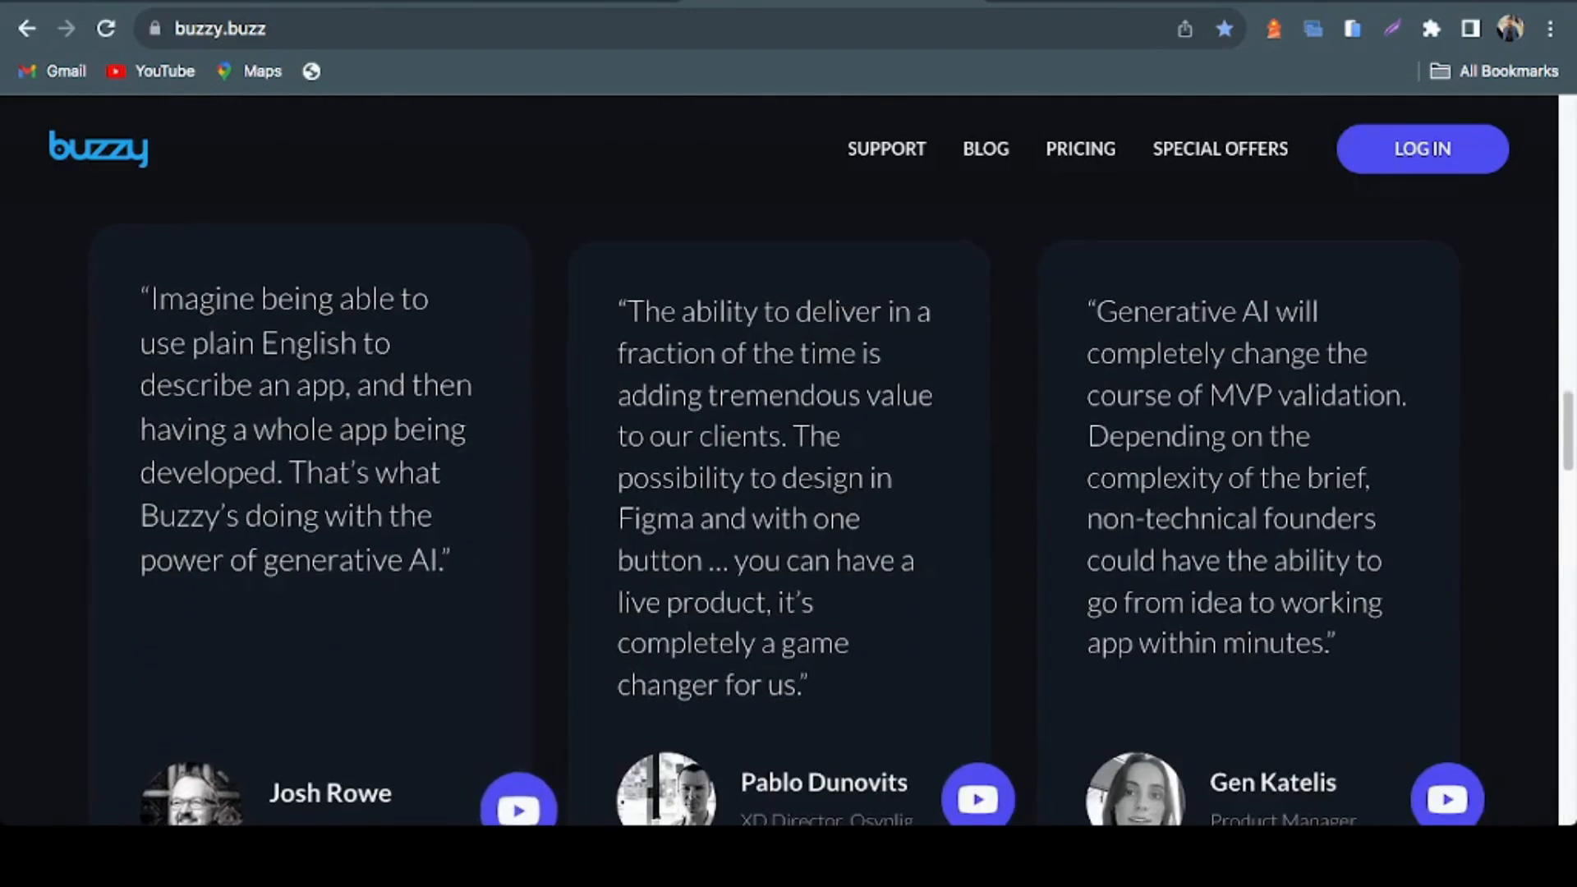
pyautogui.scroll(-2, 788, 460)
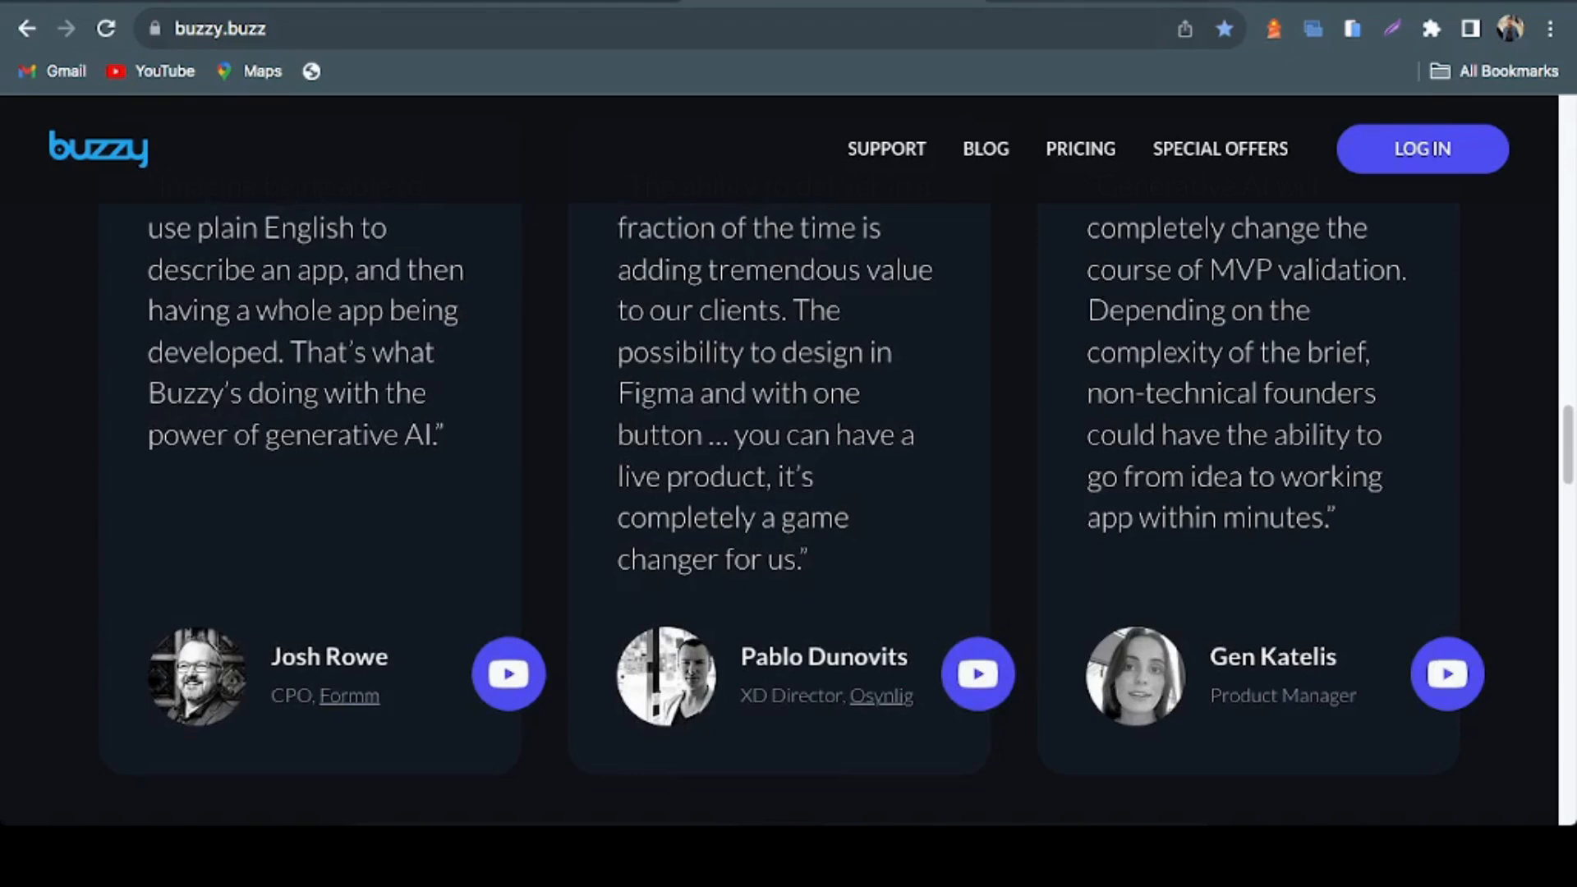
pyautogui.click(508, 674)
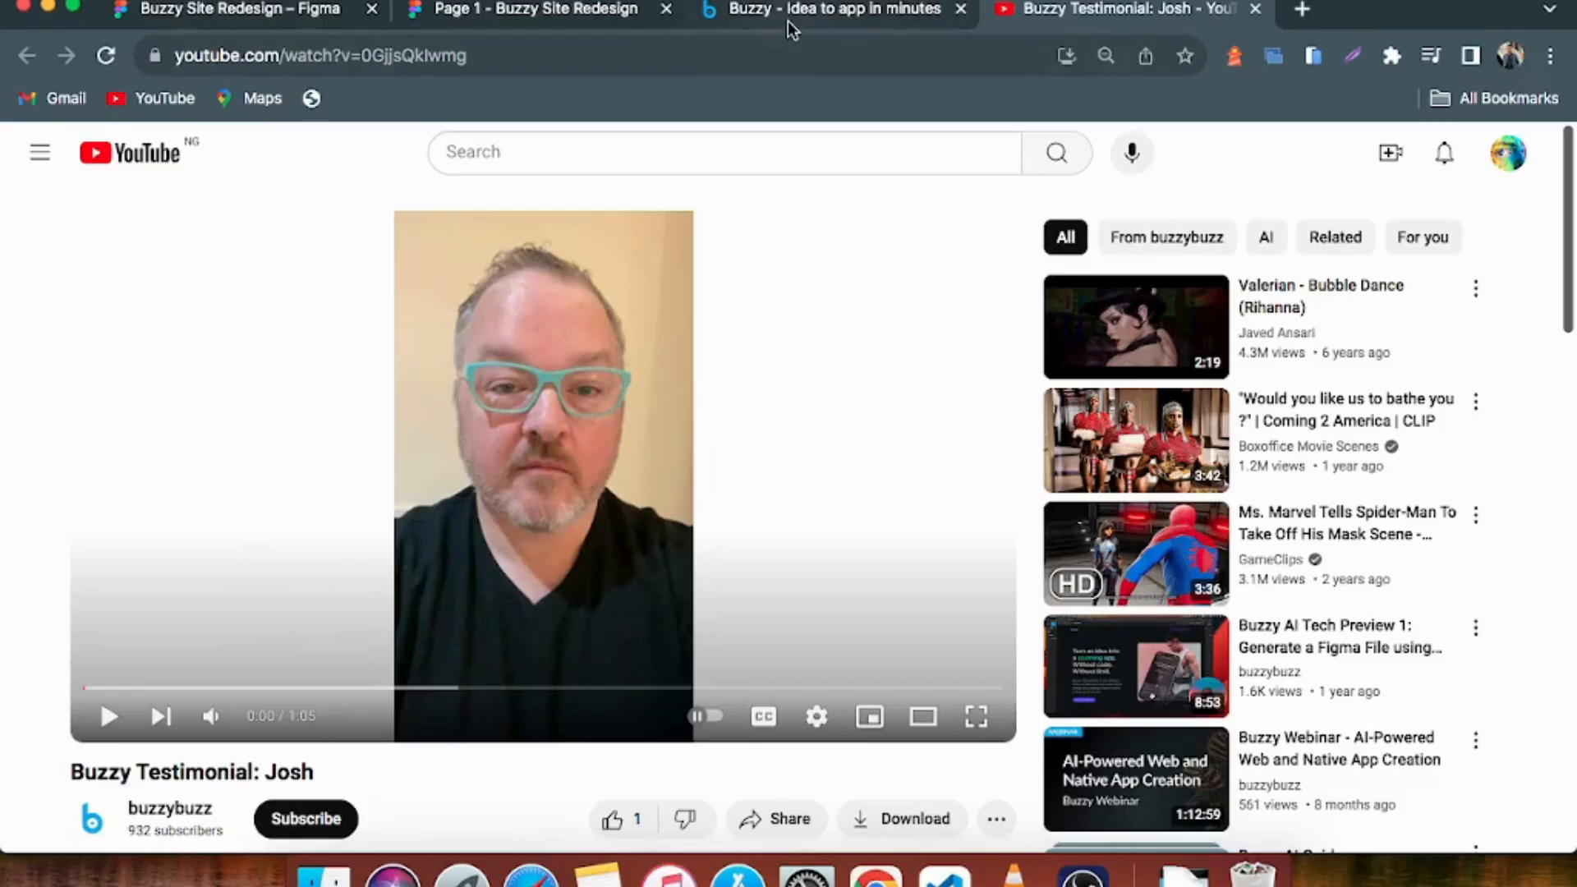
pyautogui.click(787, 21)
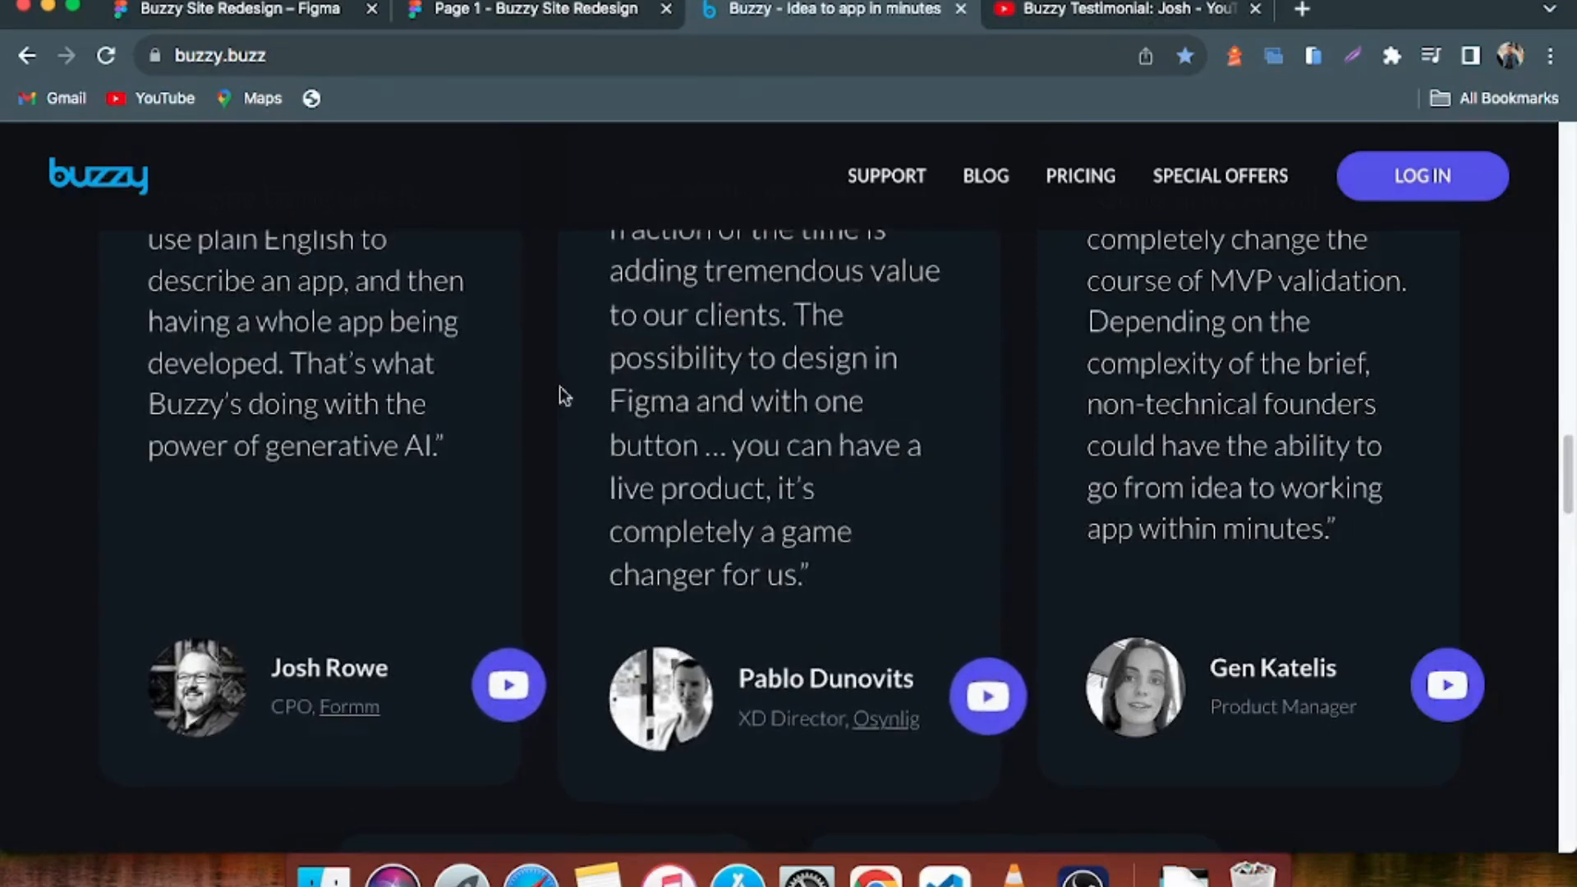
# Review the quotes, portraits and video links in the row of three testimonial cards on the live homepage
pyautogui.scroll(3, 564, 397)
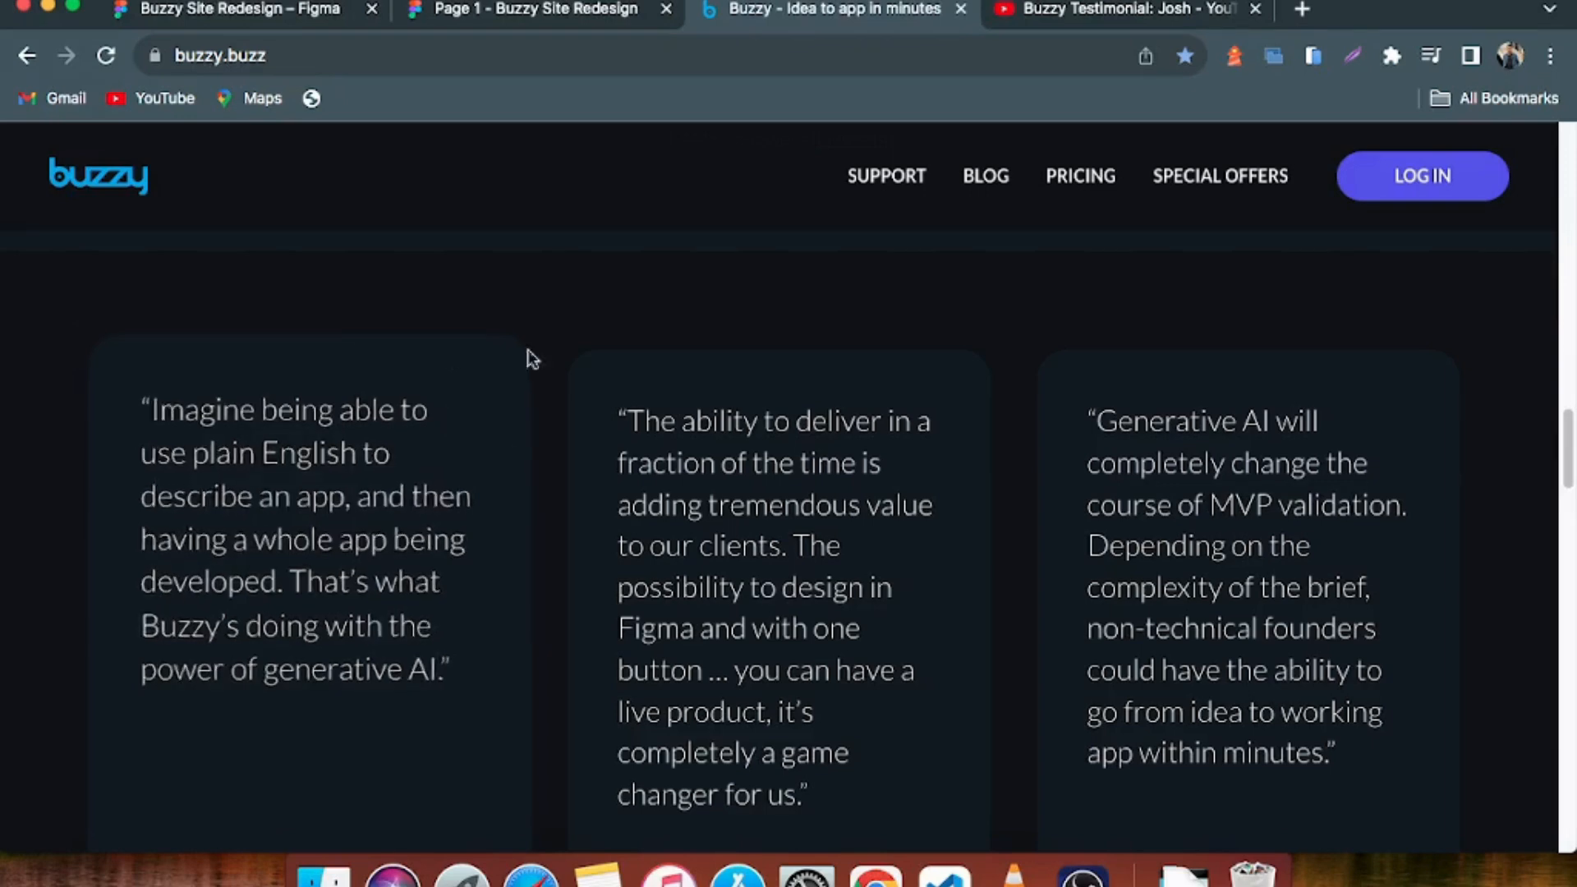
pyautogui.scroll(3, 535, 421)
pyautogui.scroll(-3, 556, 503)
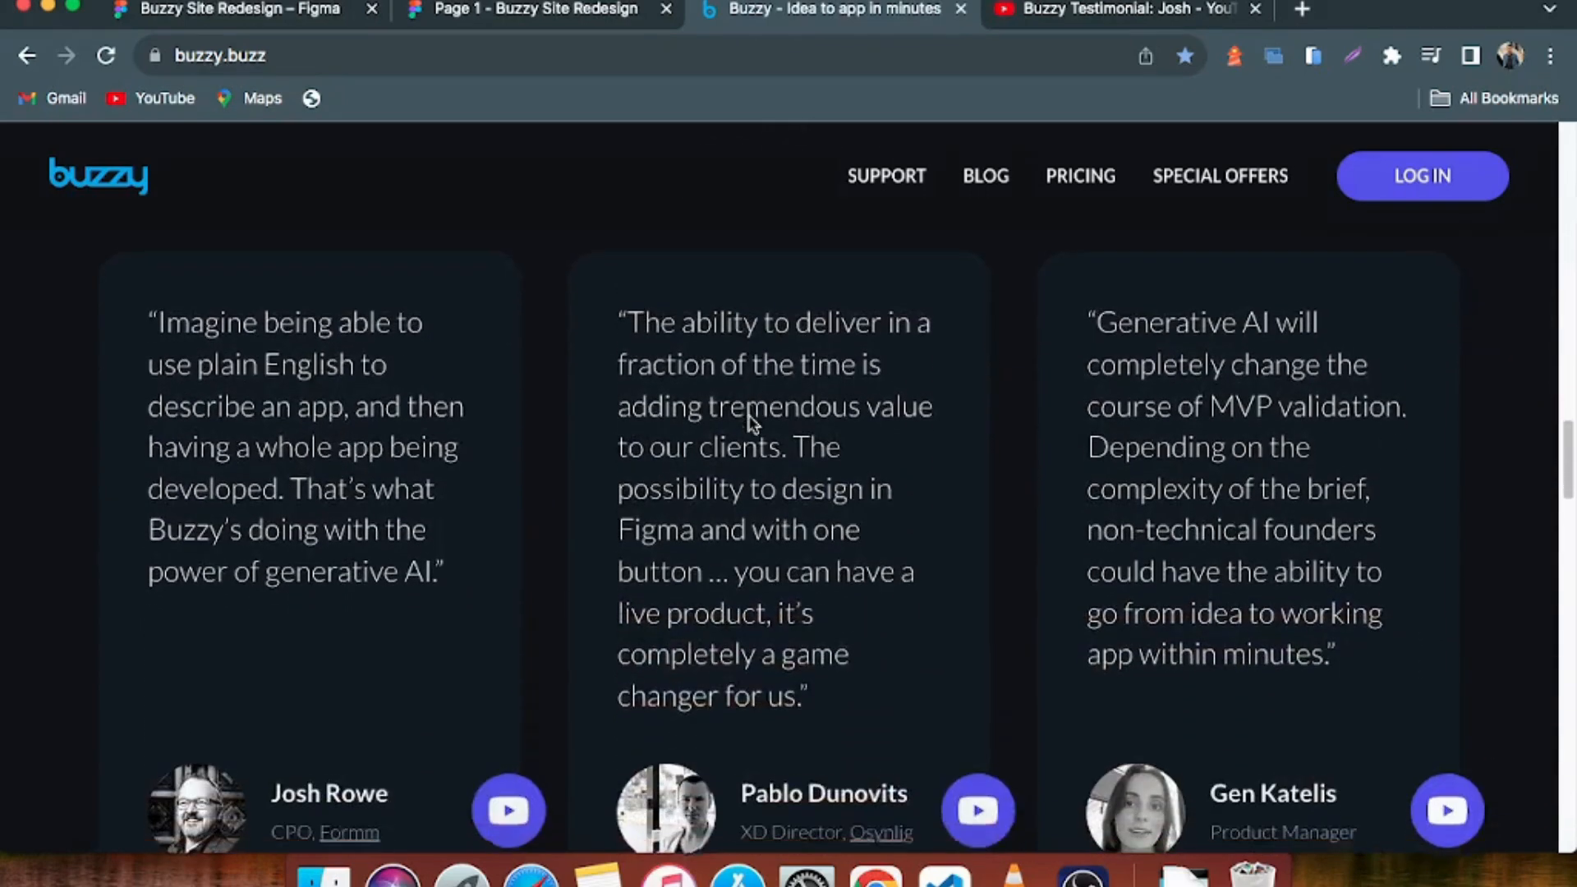
pyautogui.scroll(-1, 556, 504)
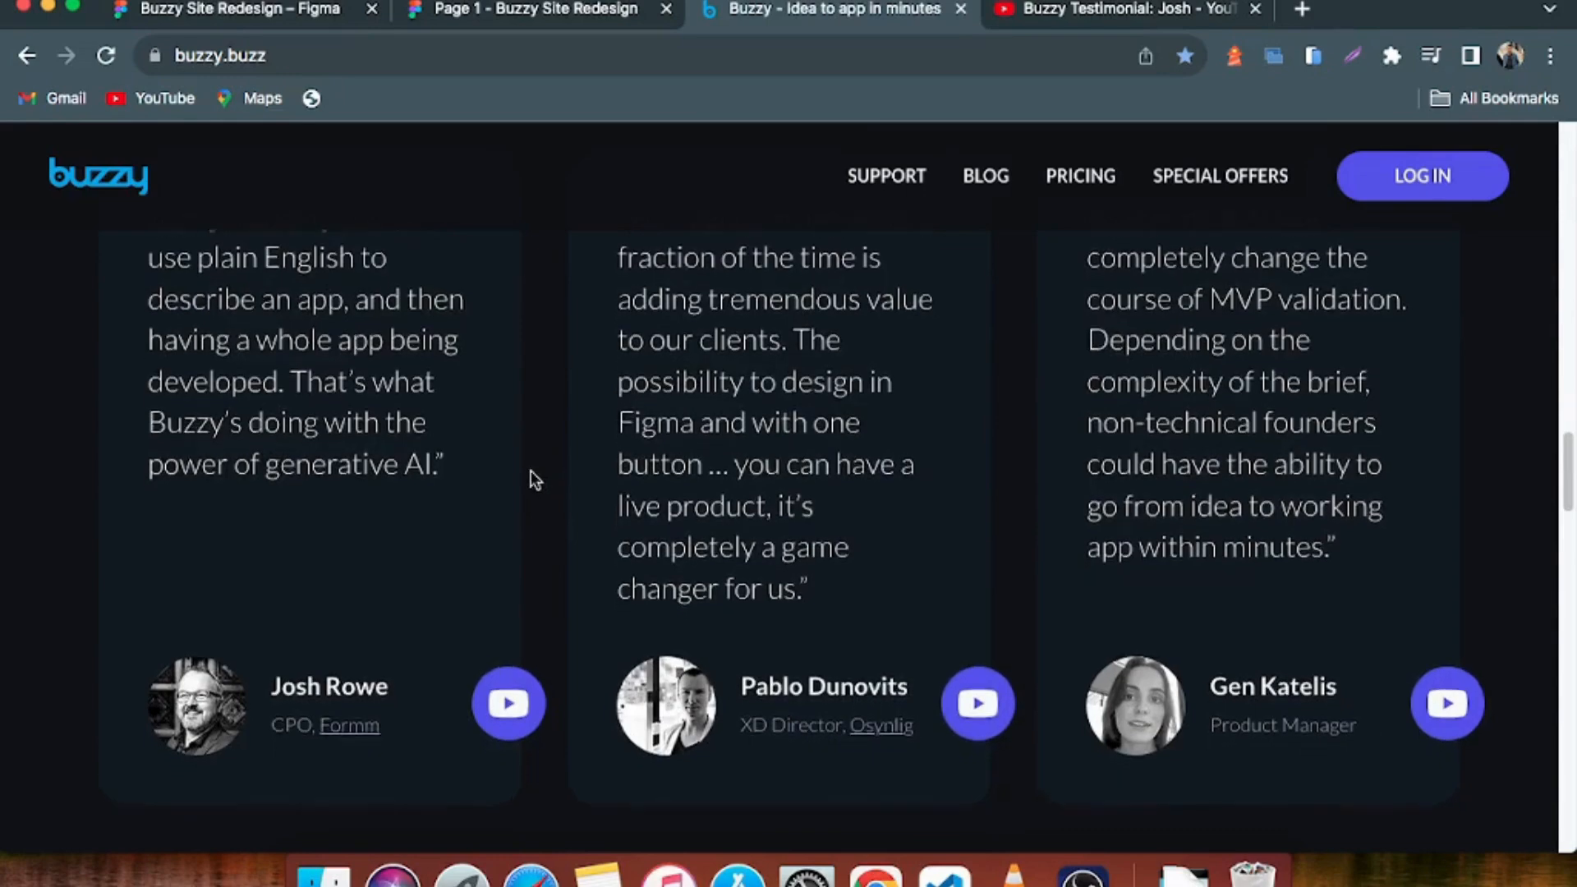
pyautogui.scroll(-1, 528, 479)
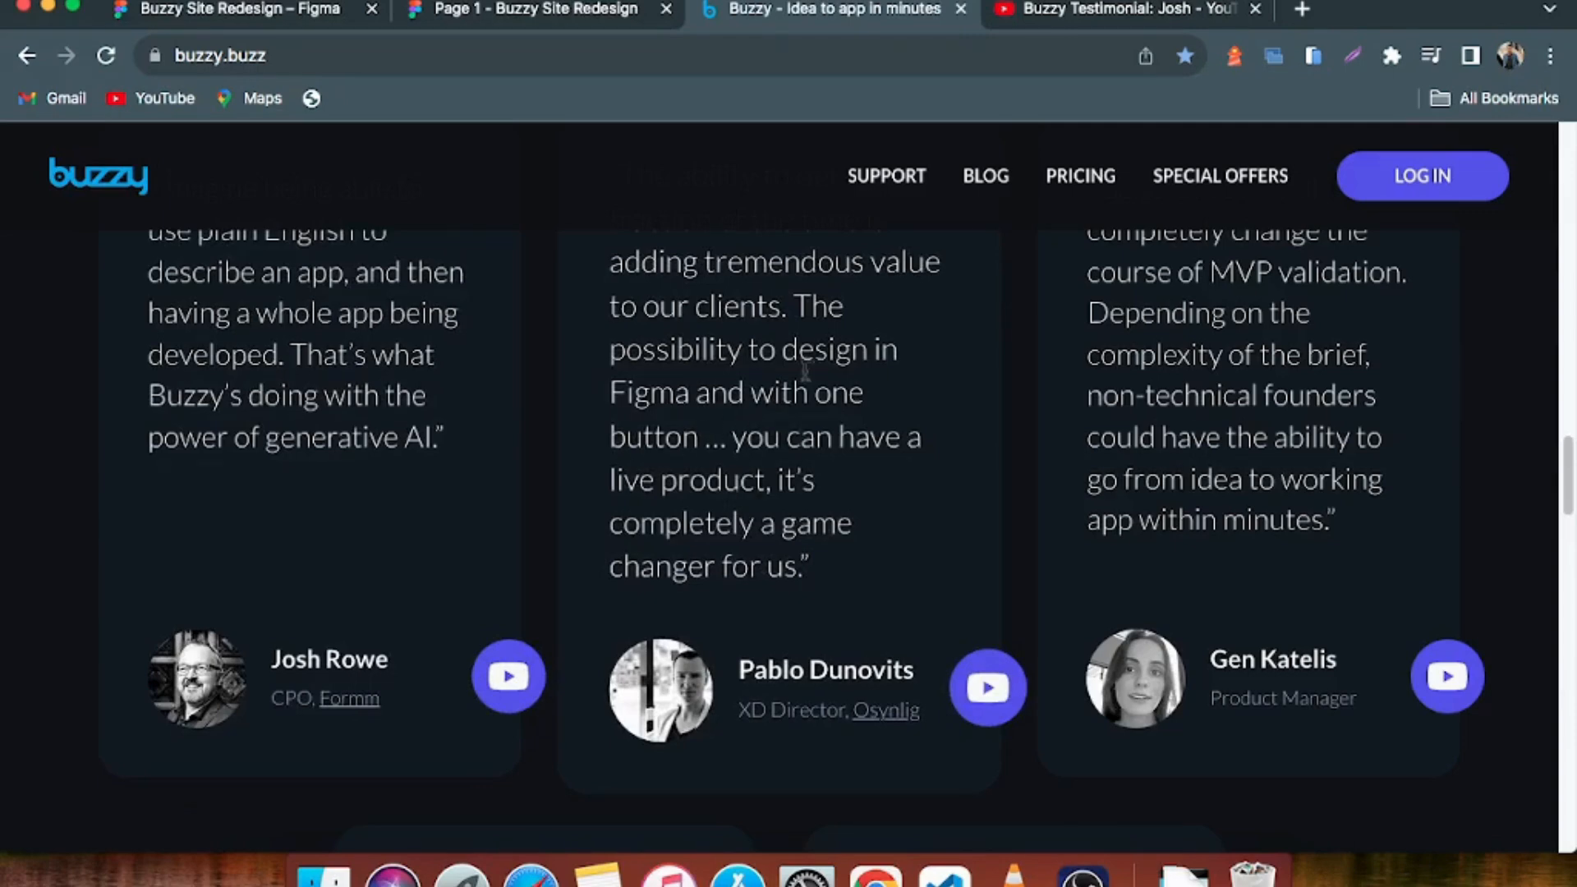
pyautogui.scroll(1, 805, 371)
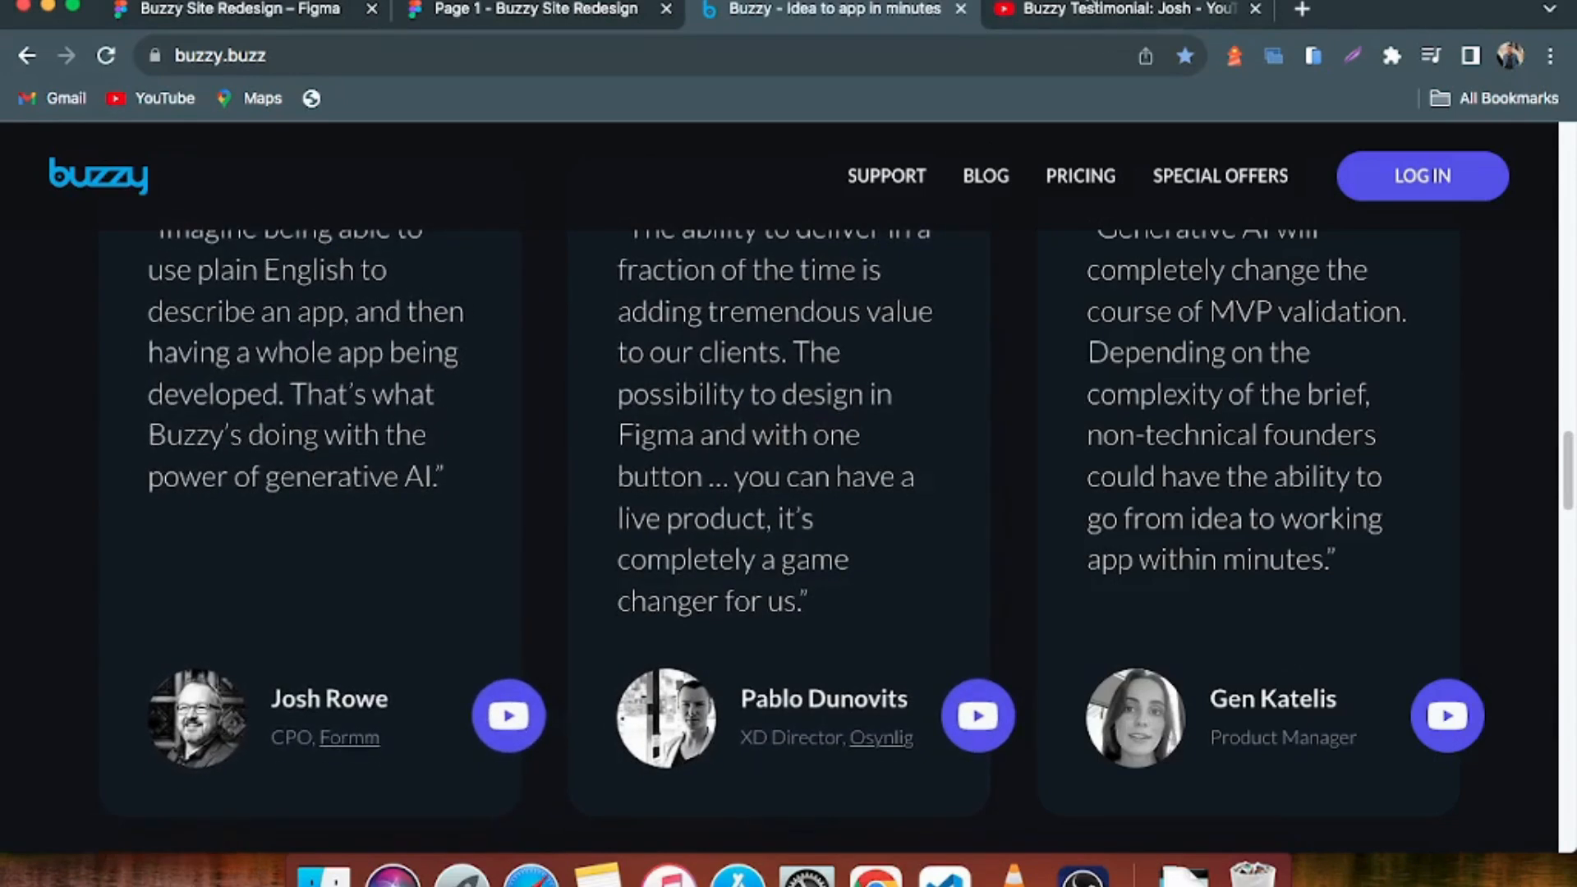
# Switch to the YouTube testimonial video and examine its page and the list of recommended videos
pyautogui.click(1084, 10)
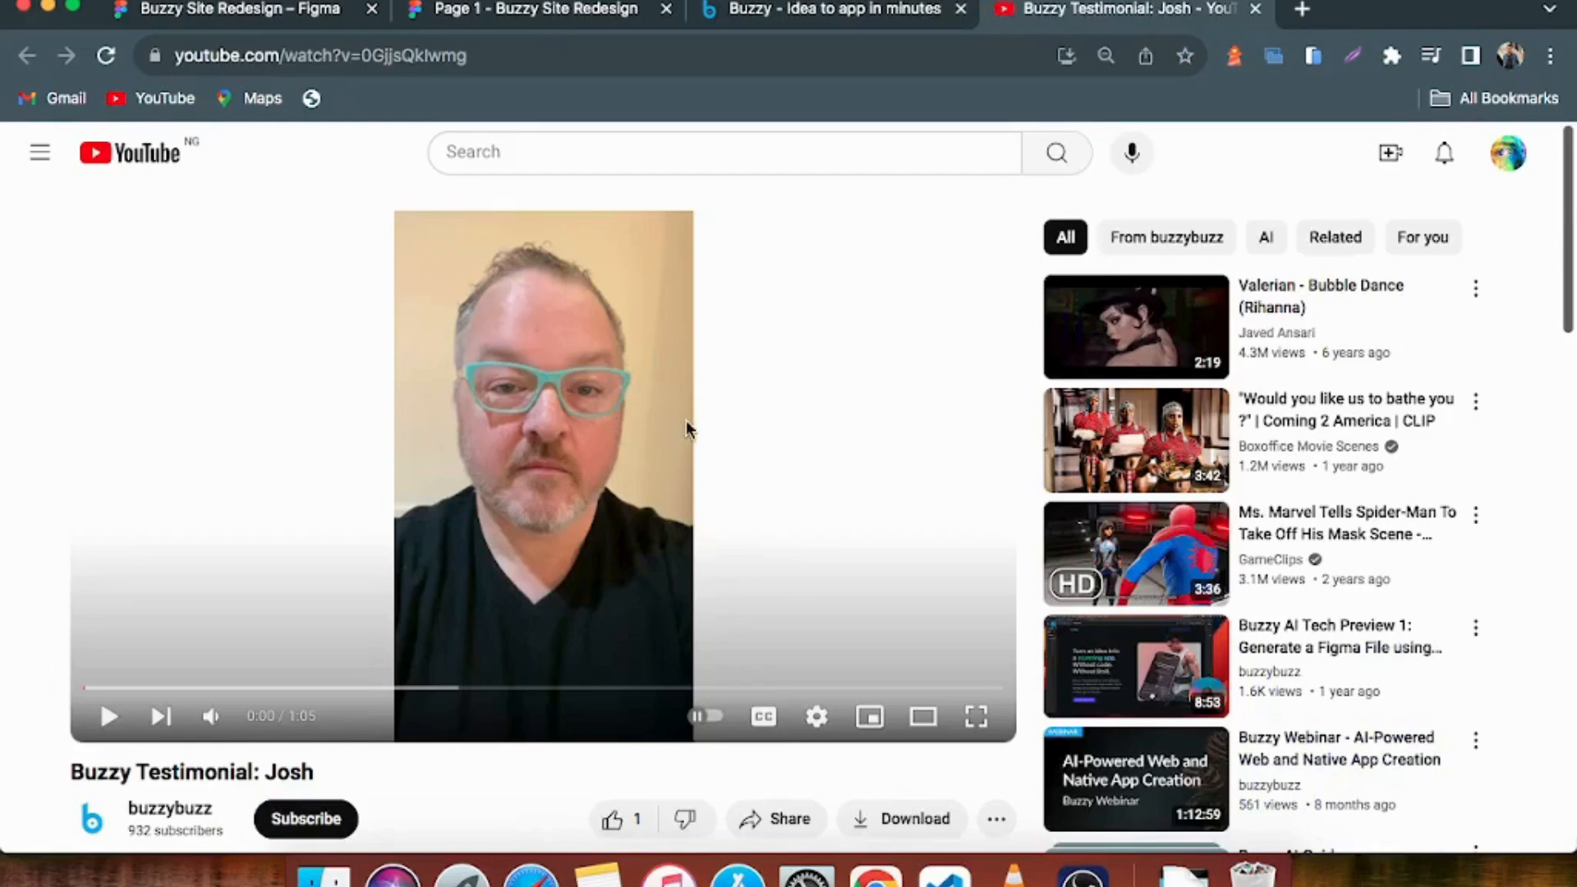
pyautogui.moveTo(1199, 548)
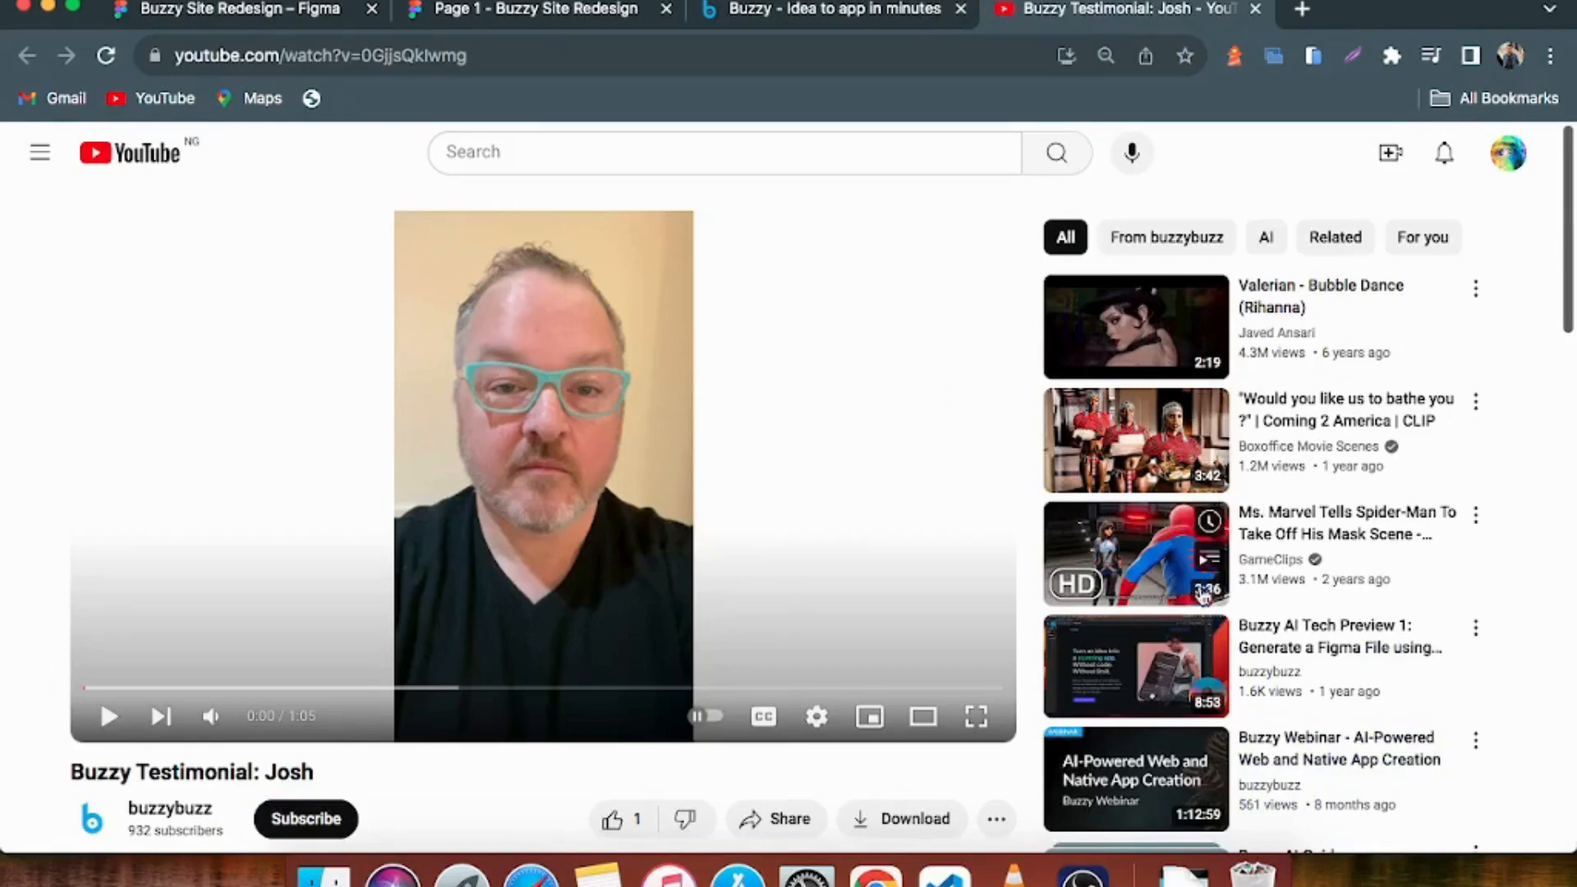
pyautogui.scroll(-2, 1183, 525)
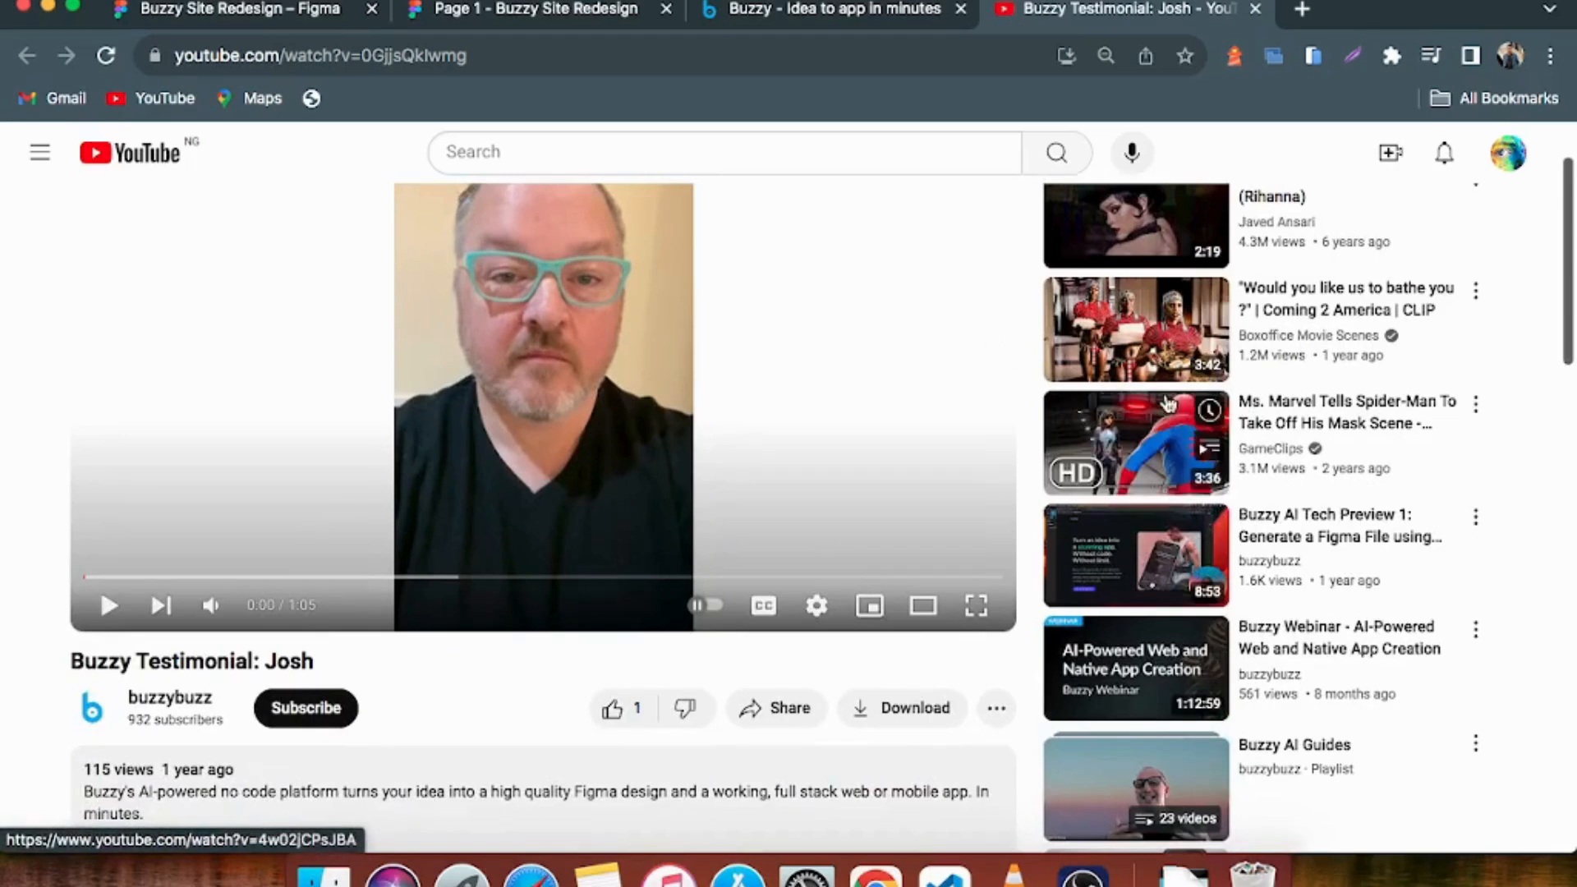
# Return to the Figma redesign and inspect the testimonial's portrait overlay, name heading and quote text by selecting each one
pyautogui.click(238, 9)
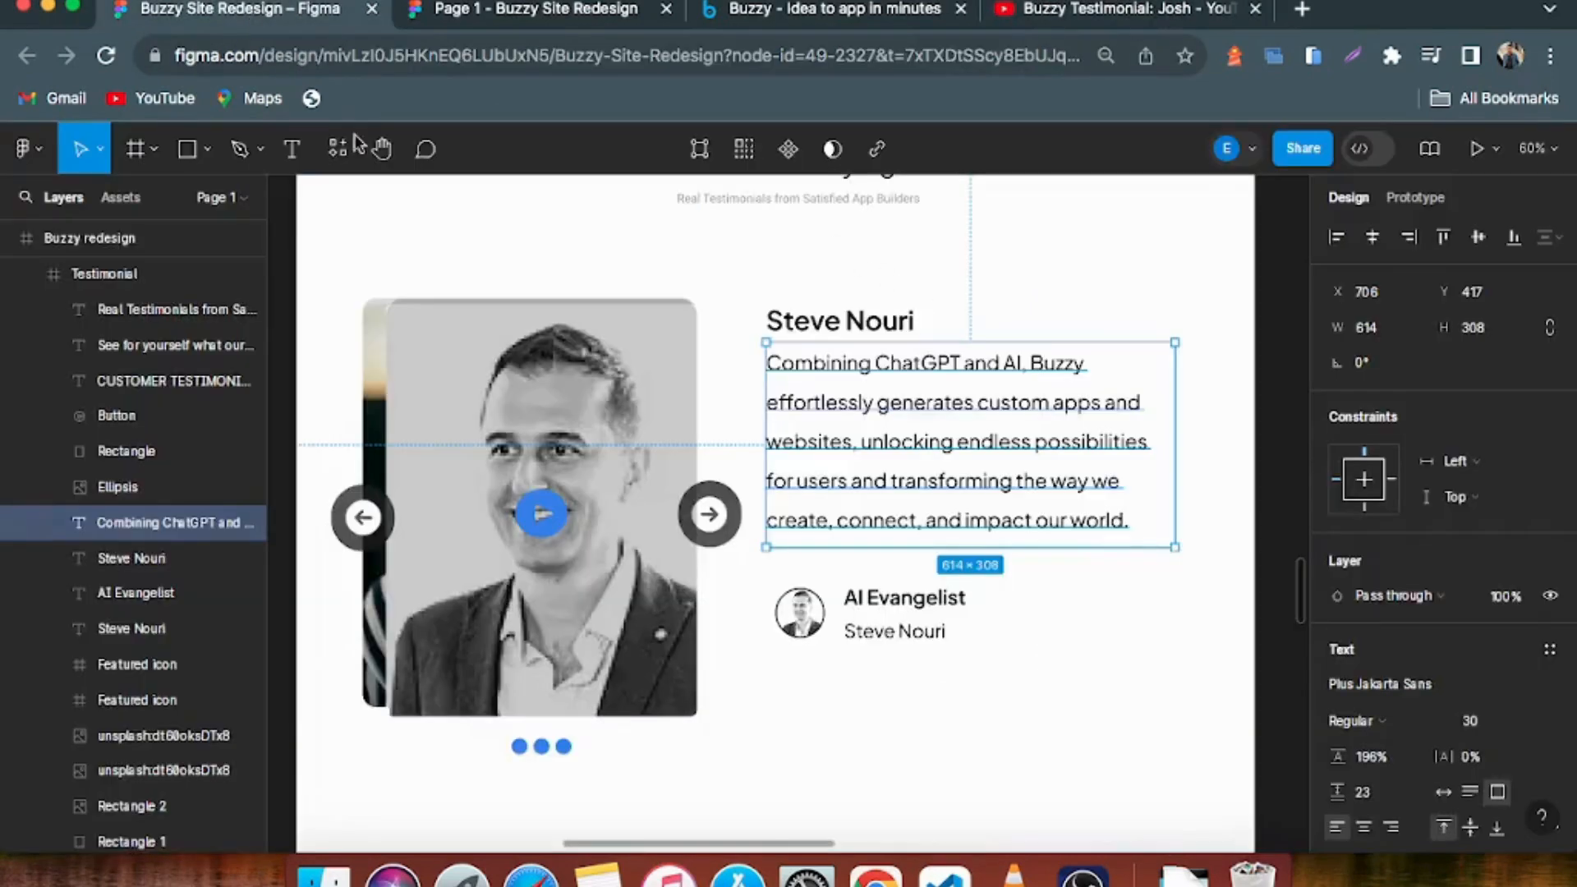
pyautogui.click(484, 359)
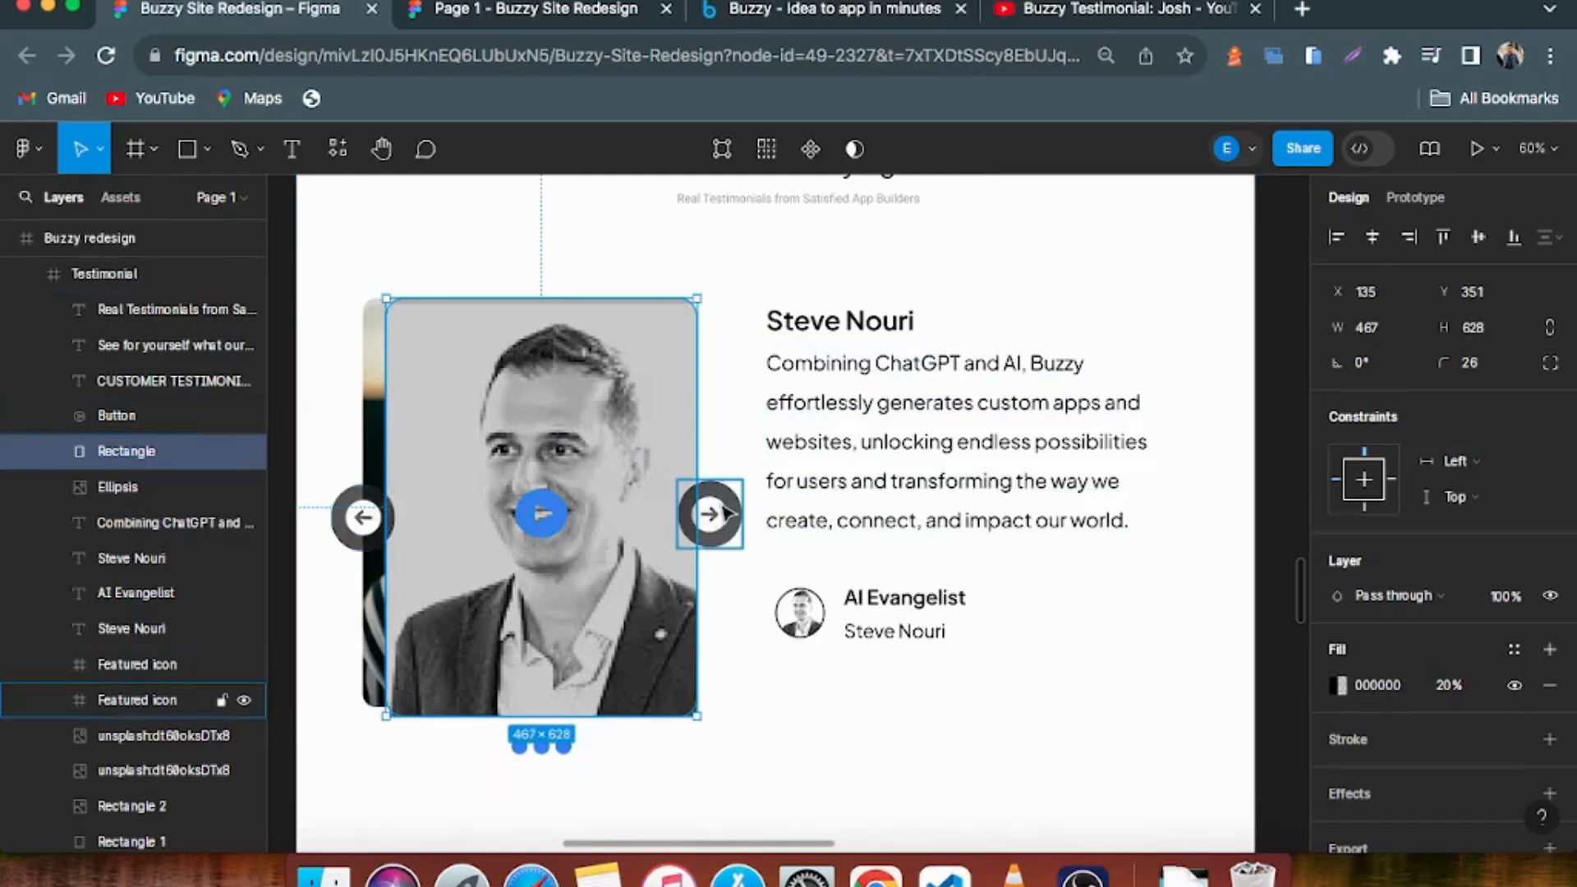
pyautogui.click(882, 324)
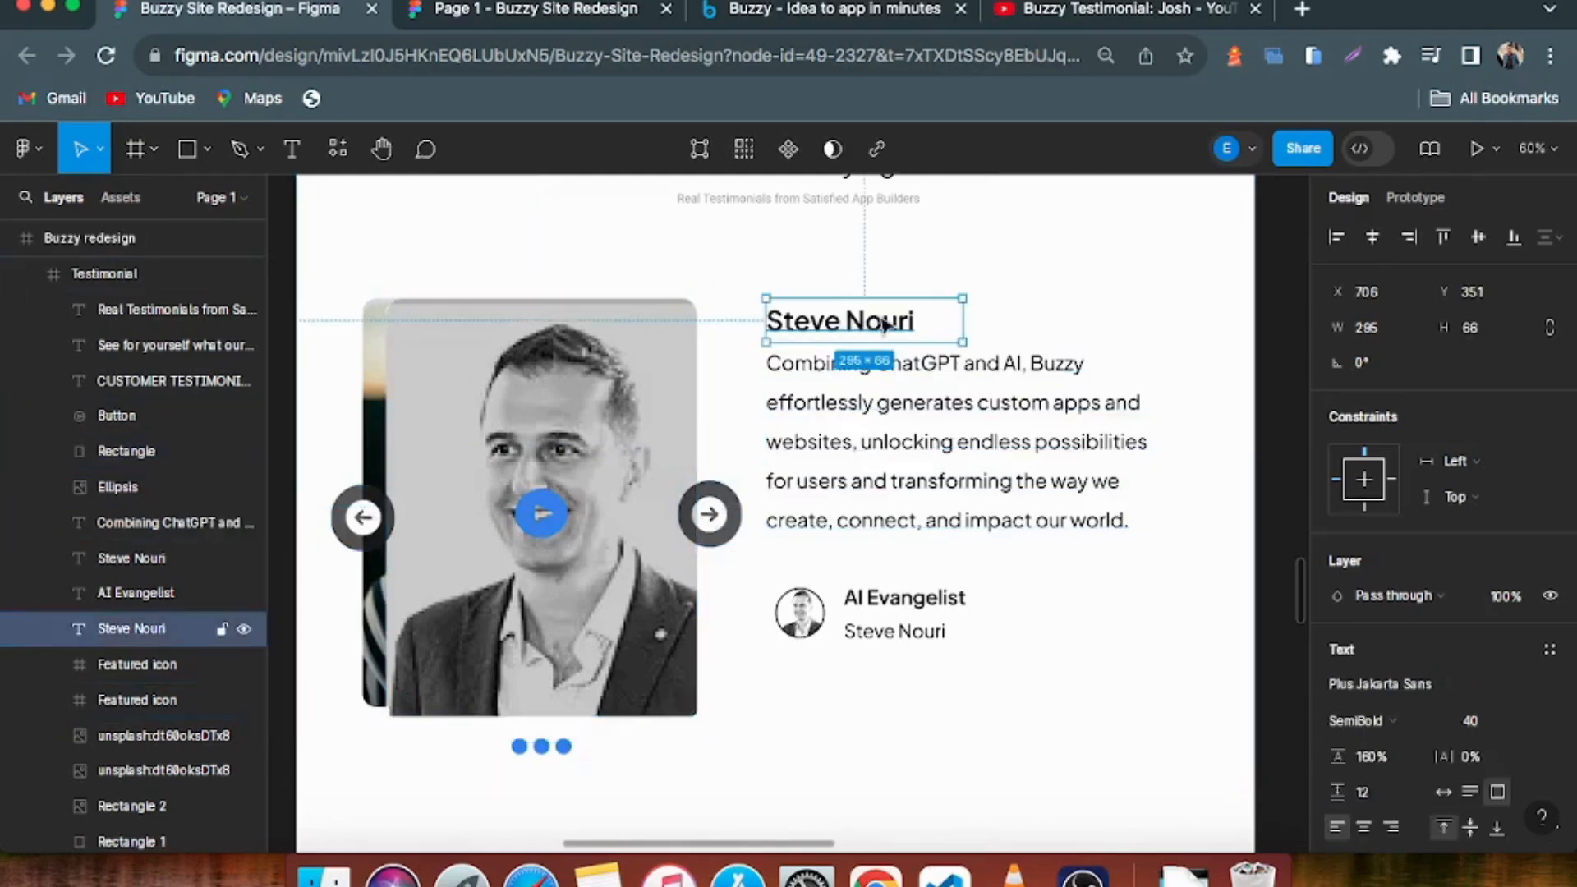
pyautogui.click(917, 415)
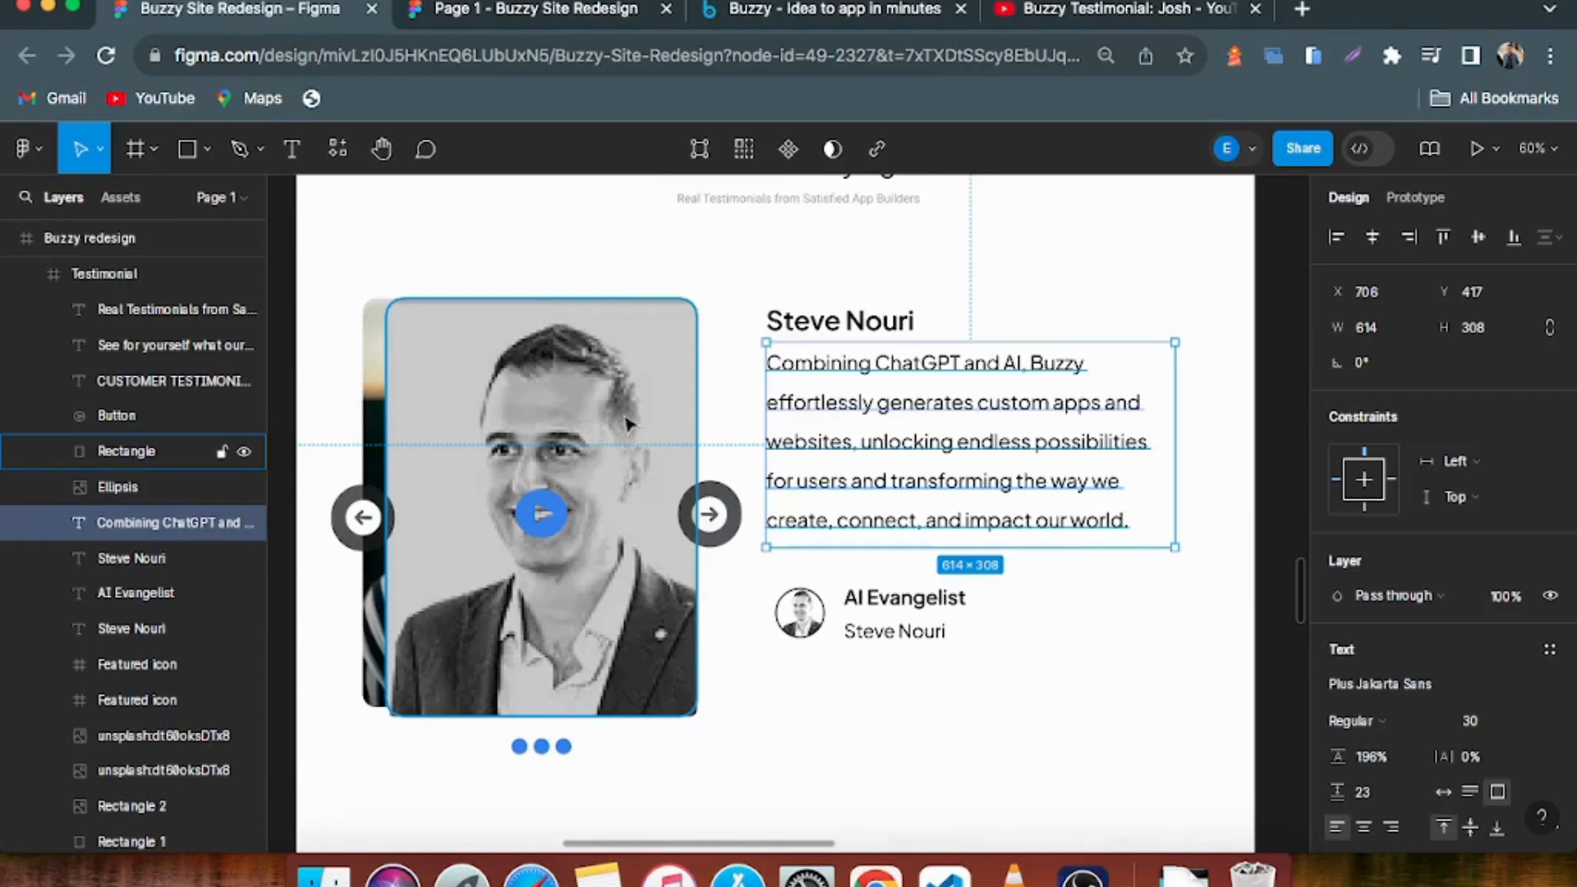
# Switch back to the live homepage and compare its testimonial cards and the featured AI Evangelist testimonial with the redesign
pyautogui.click(1125, 10)
pyautogui.click(787, 22)
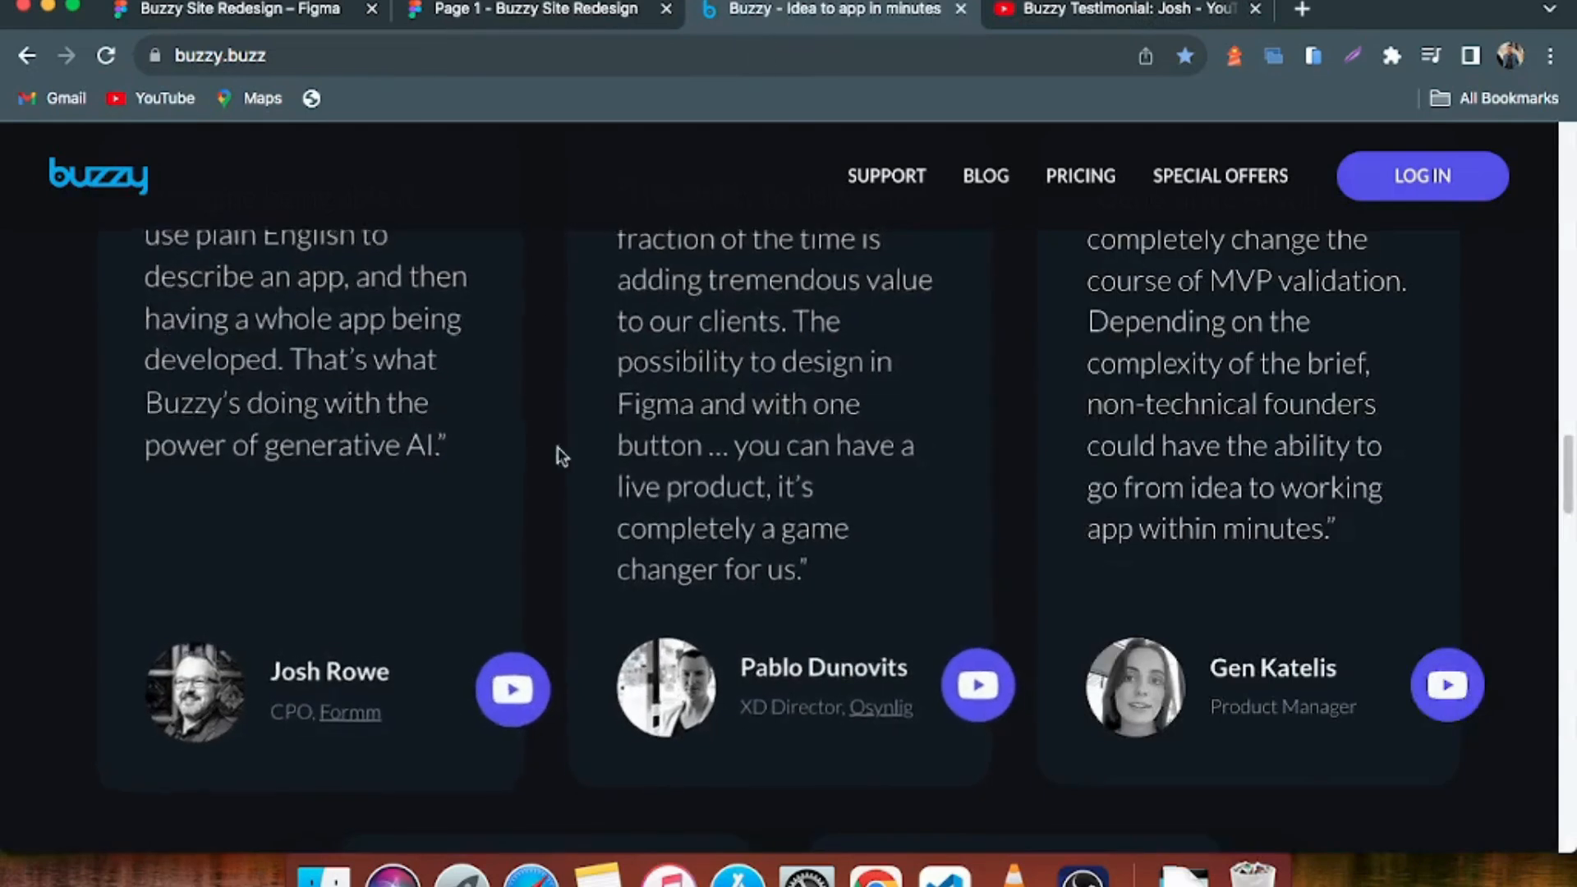
pyautogui.scroll(3, 499, 406)
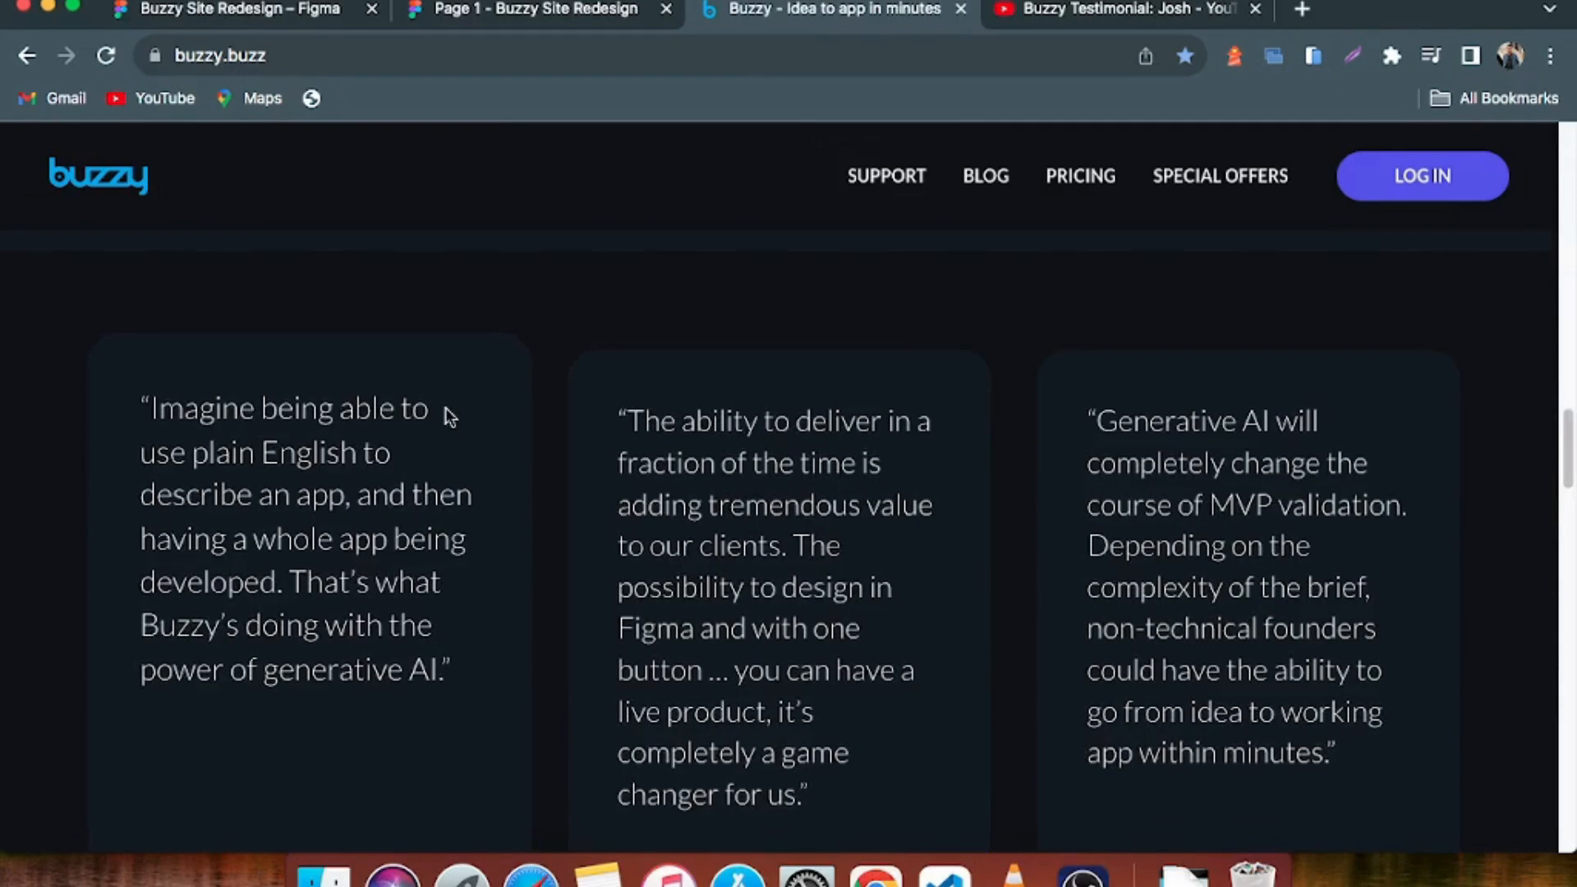
pyautogui.scroll(2, 536, 426)
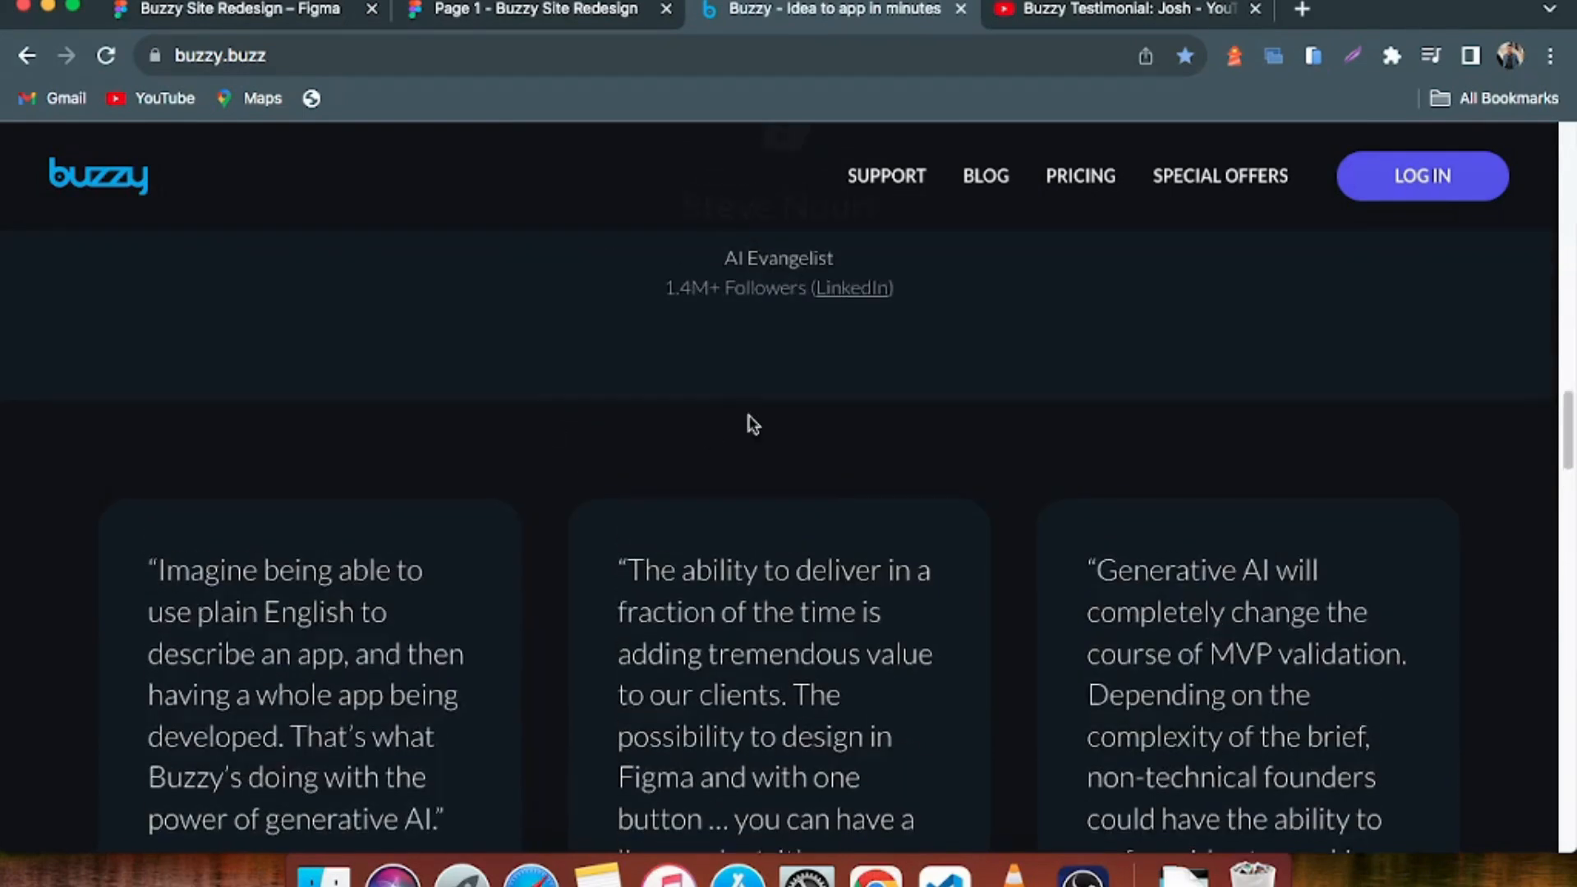
pyautogui.scroll(-3, 747, 419)
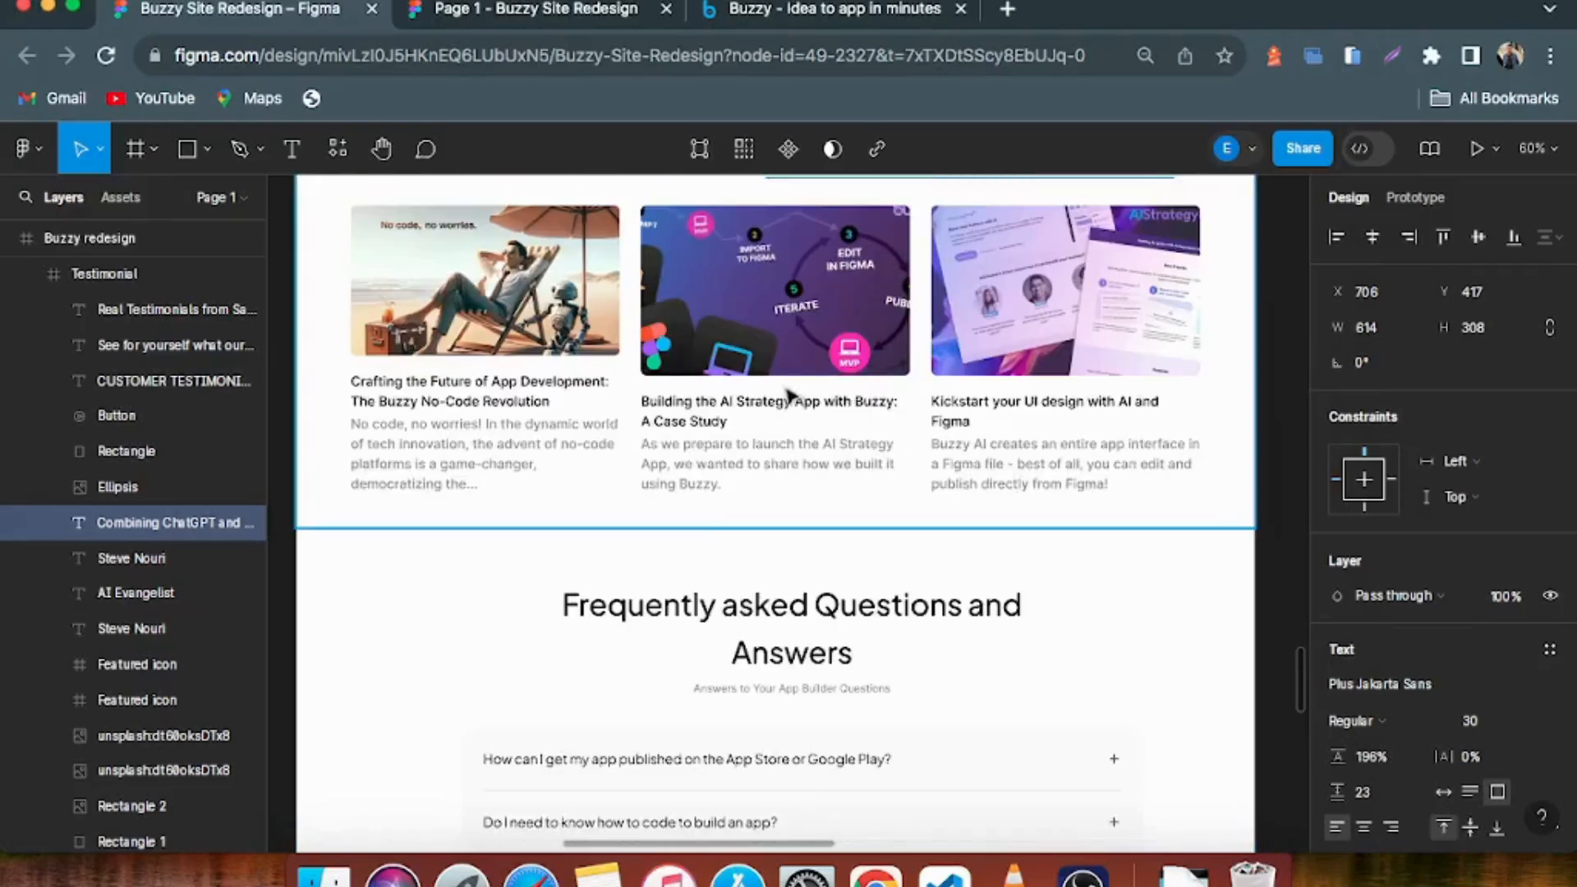
# Compare the redesign's Blog section in Figma with the BuzzyShirt and Stock Portfolio Tracker case studies on the live homepage
pyautogui.scroll(5, 787, 395)
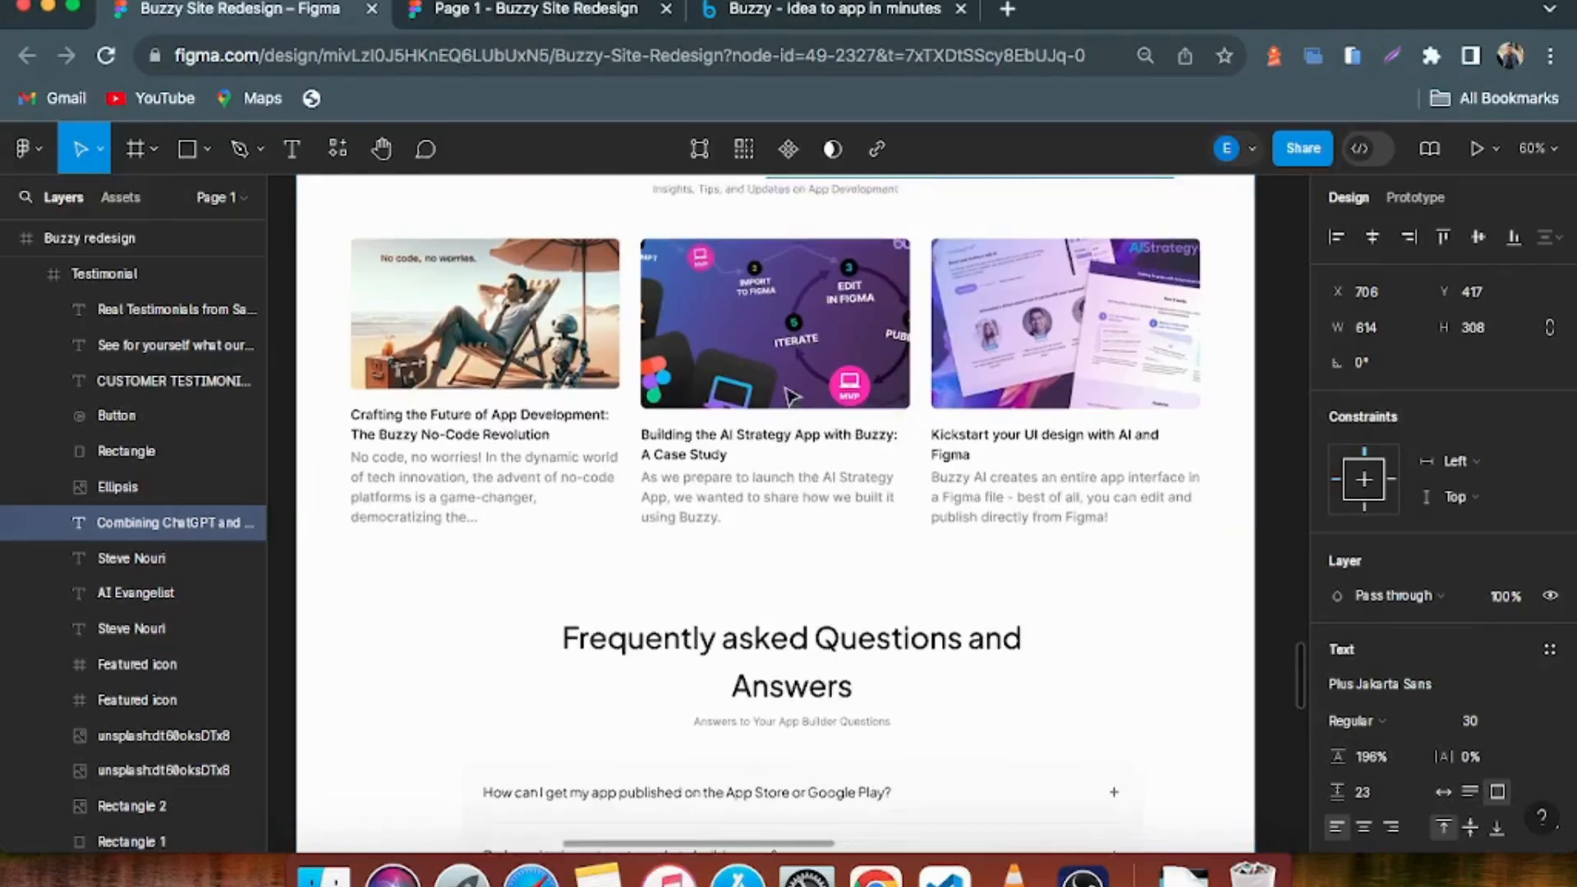
pyautogui.scroll(-3, 803, 305)
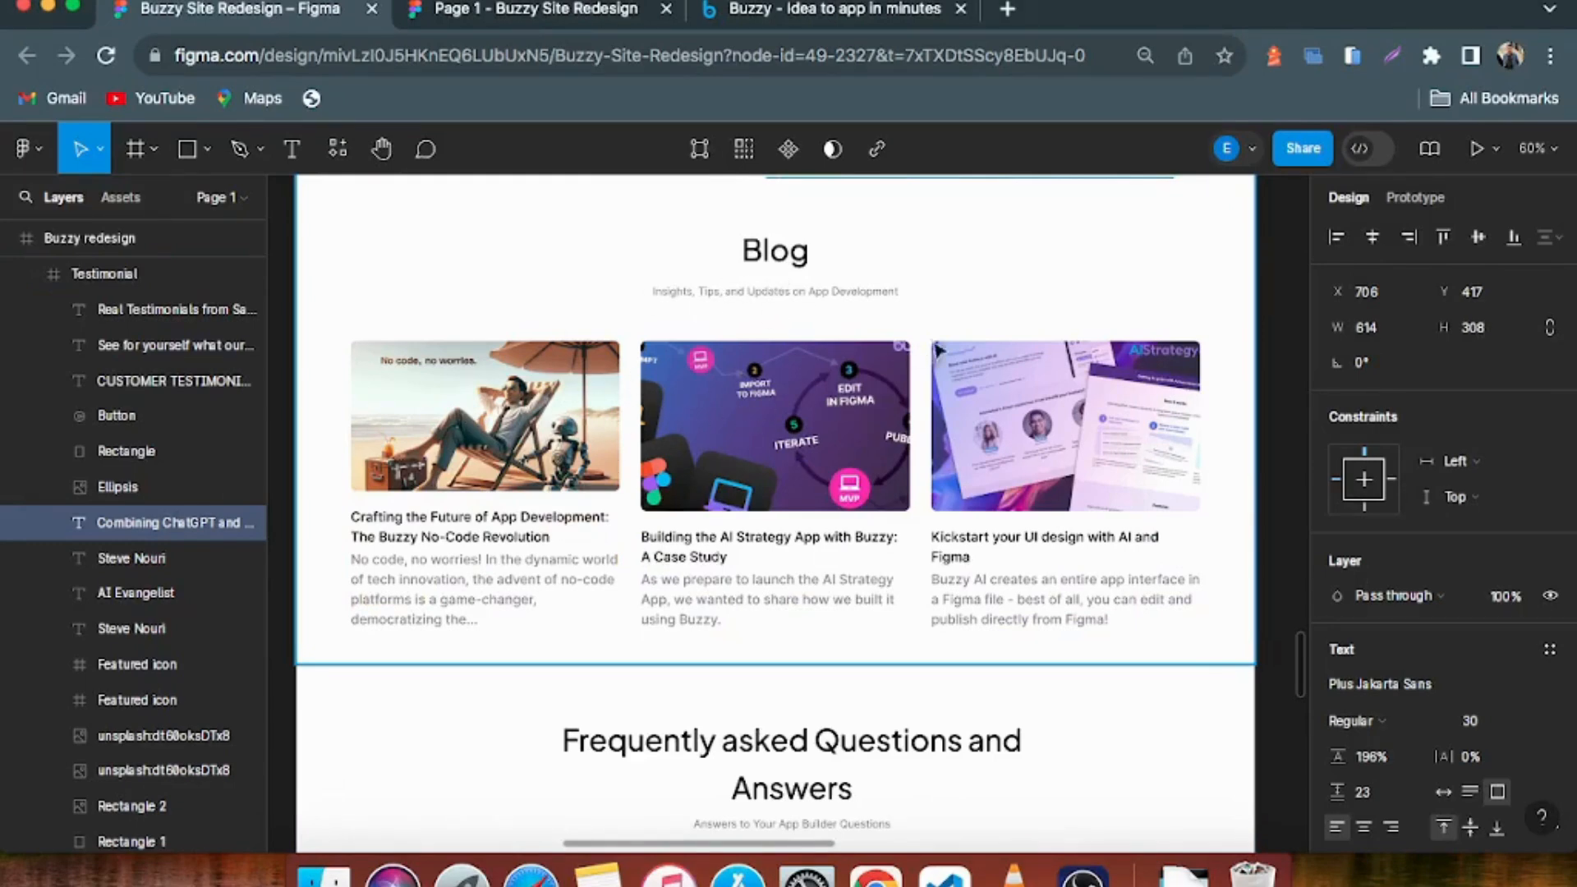
pyautogui.click(788, 12)
pyautogui.scroll(10, 734, 448)
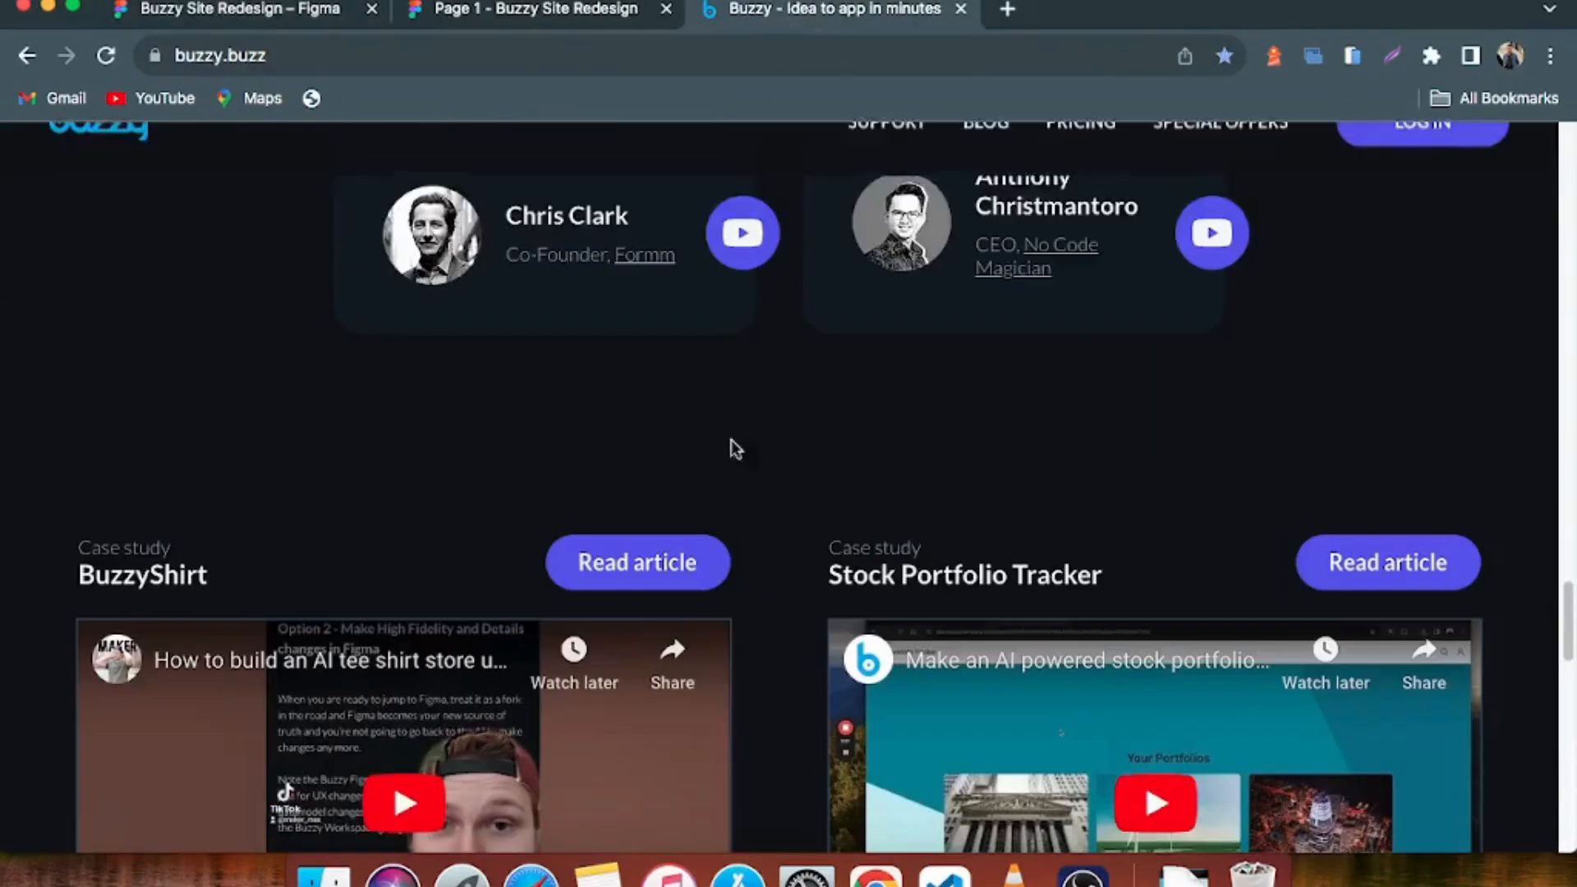
pyautogui.scroll(-3, 733, 448)
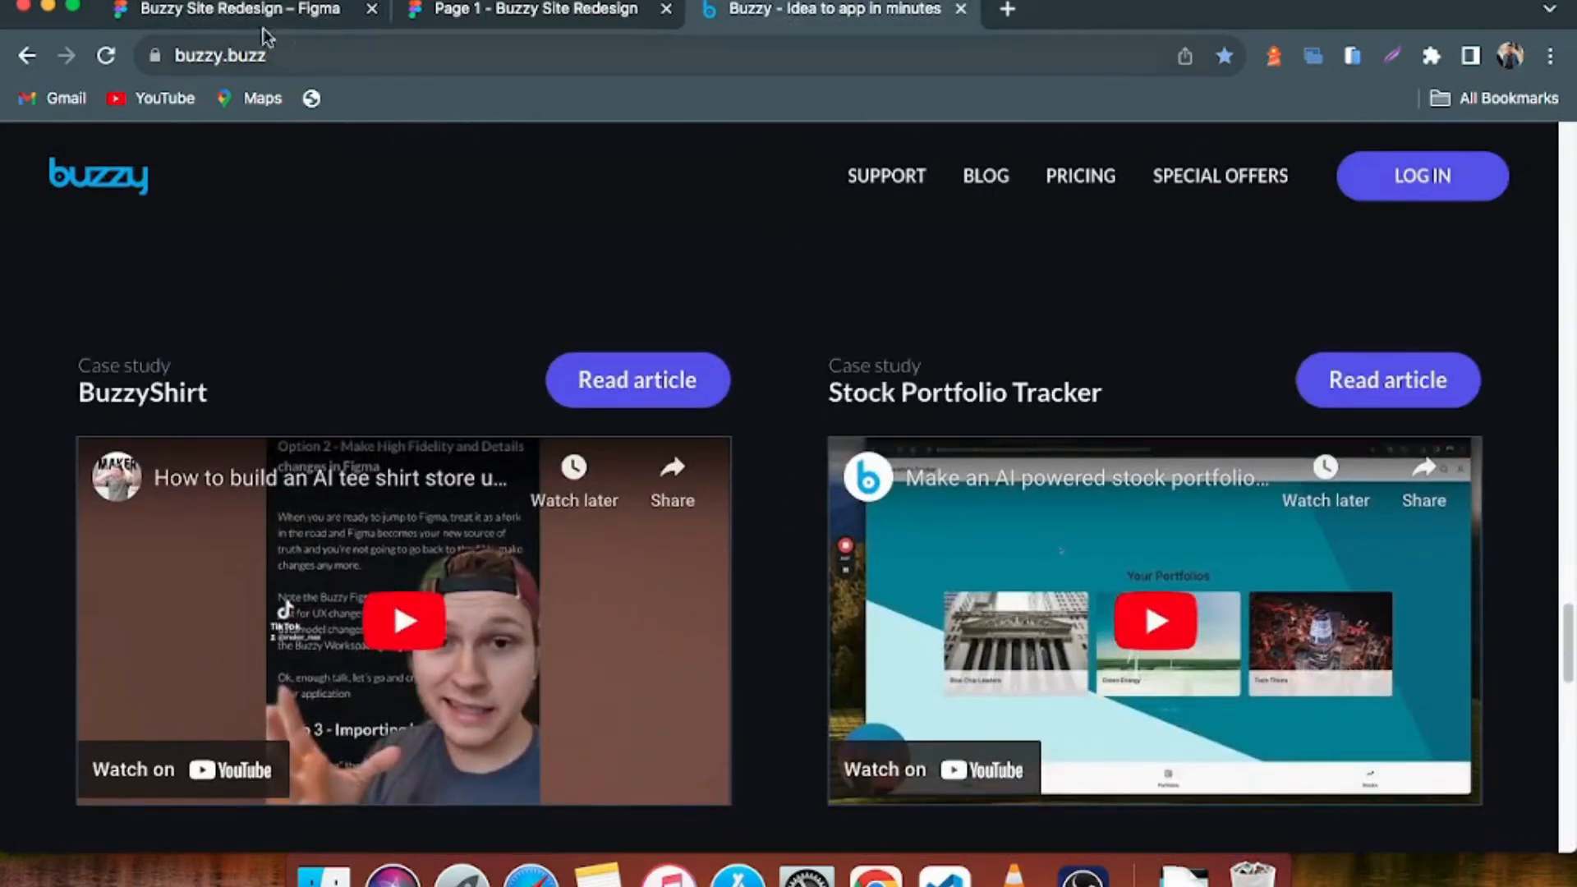
pyautogui.click(250, 10)
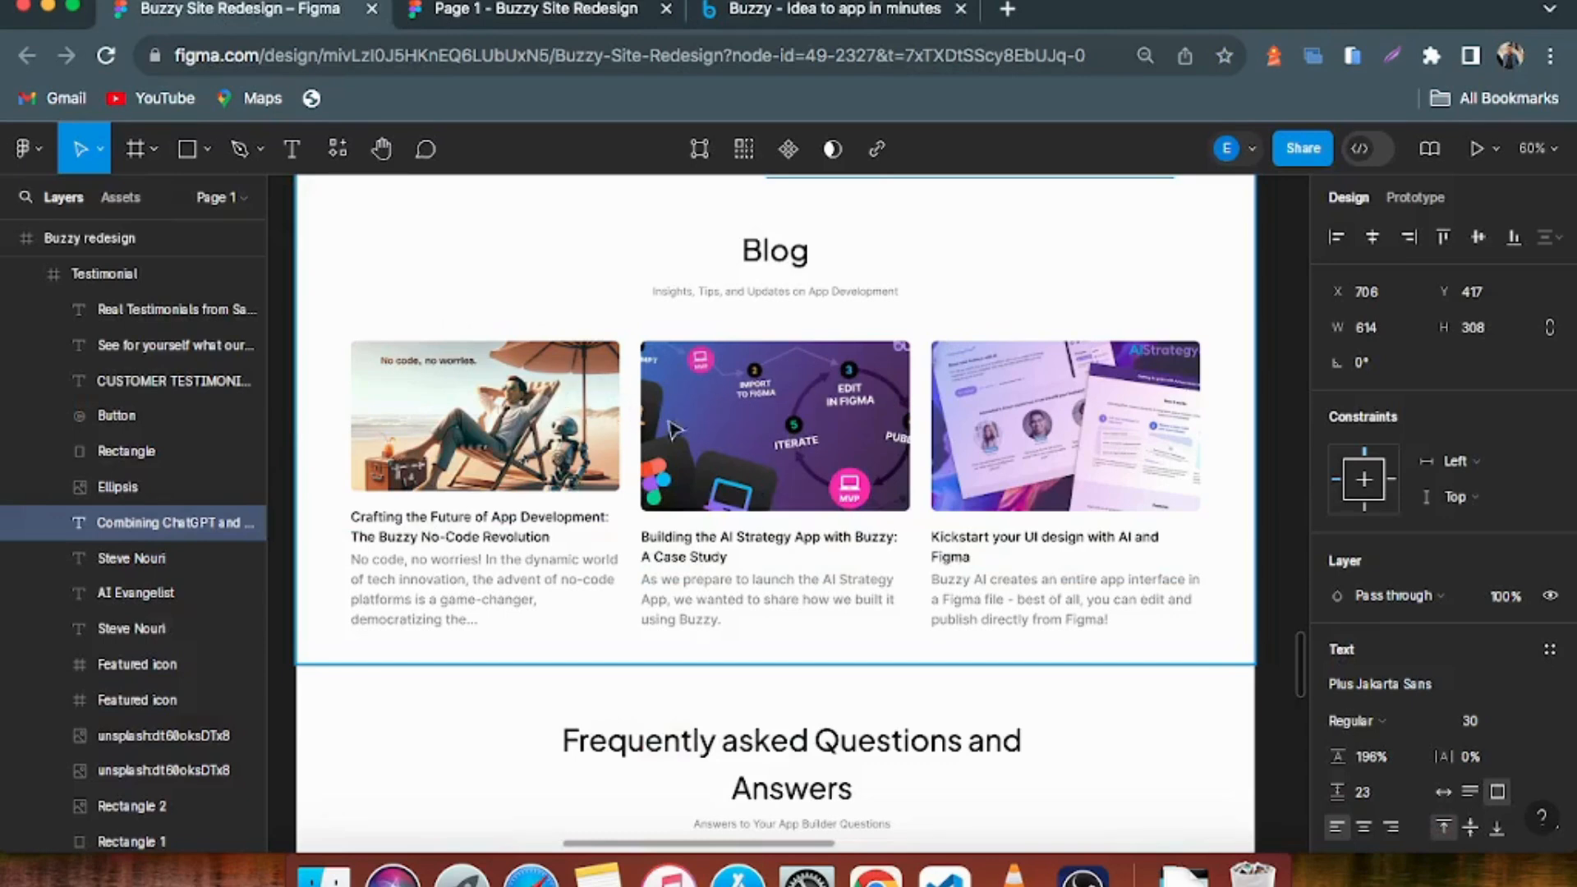
# Compare the redesign's Frequently asked Questions and Answers section with the Figma plugin section and footer of the live homepage
pyautogui.scroll(-5, 696, 429)
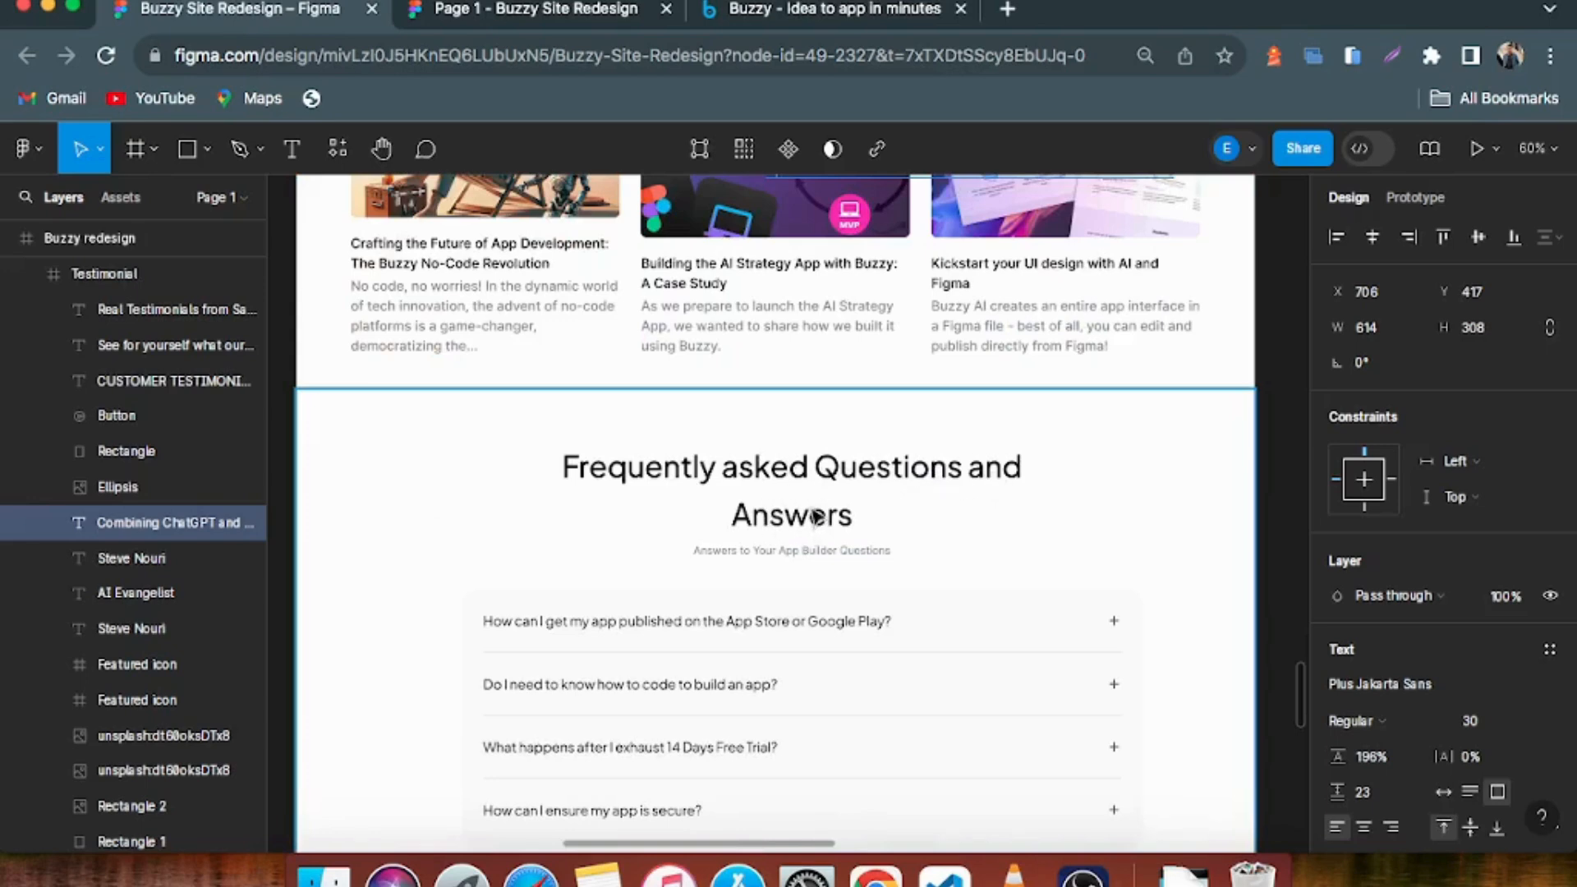
pyautogui.scroll(-1, 816, 509)
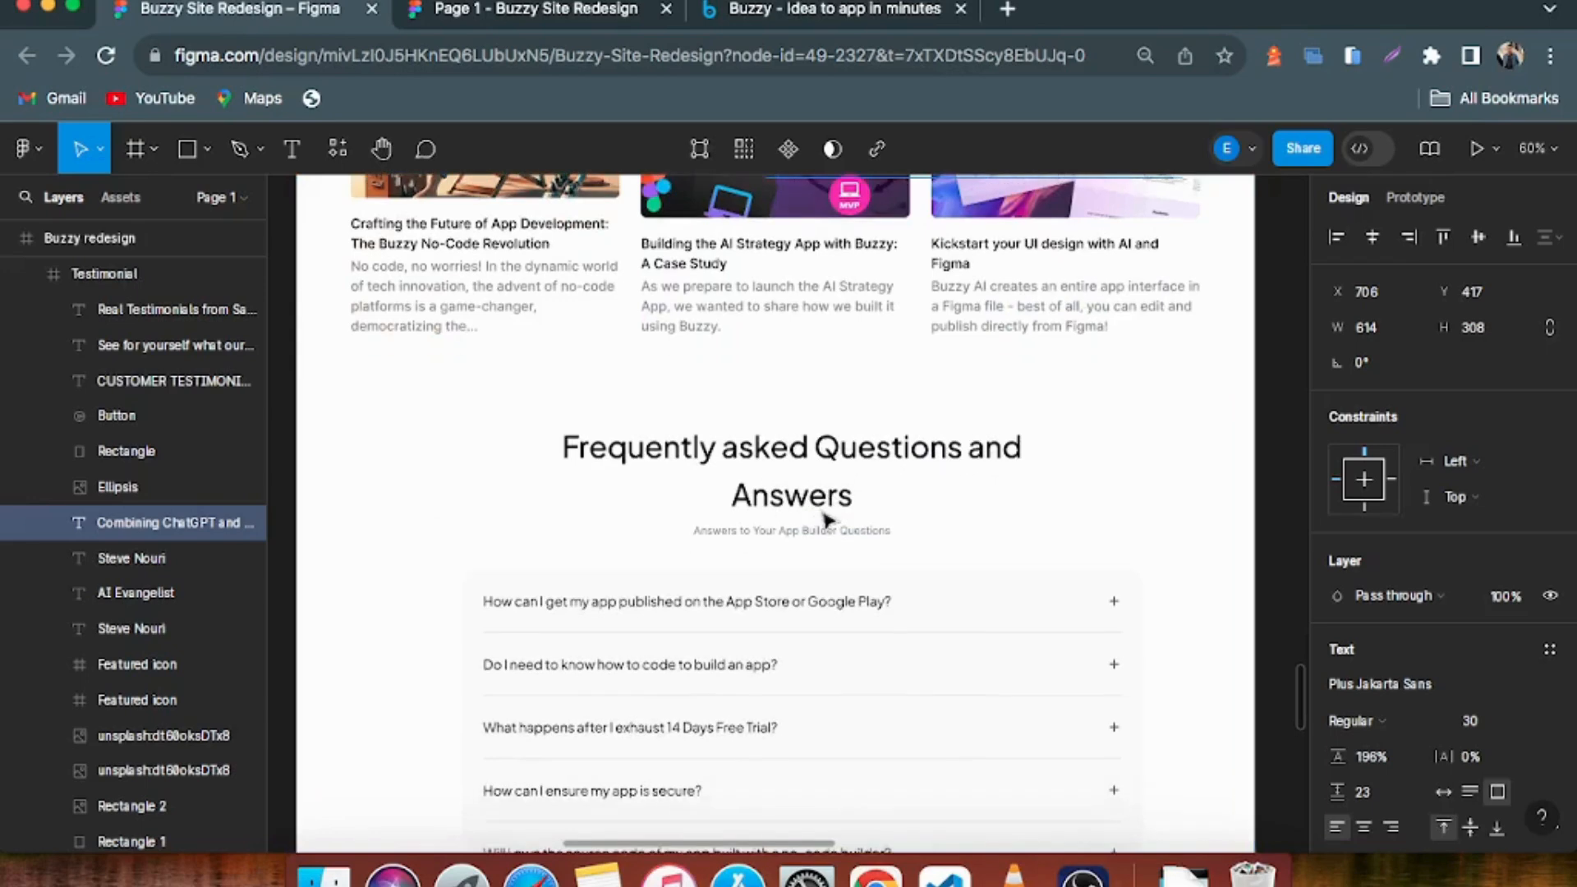
pyautogui.click(778, 11)
pyautogui.scroll(-10, 801, 509)
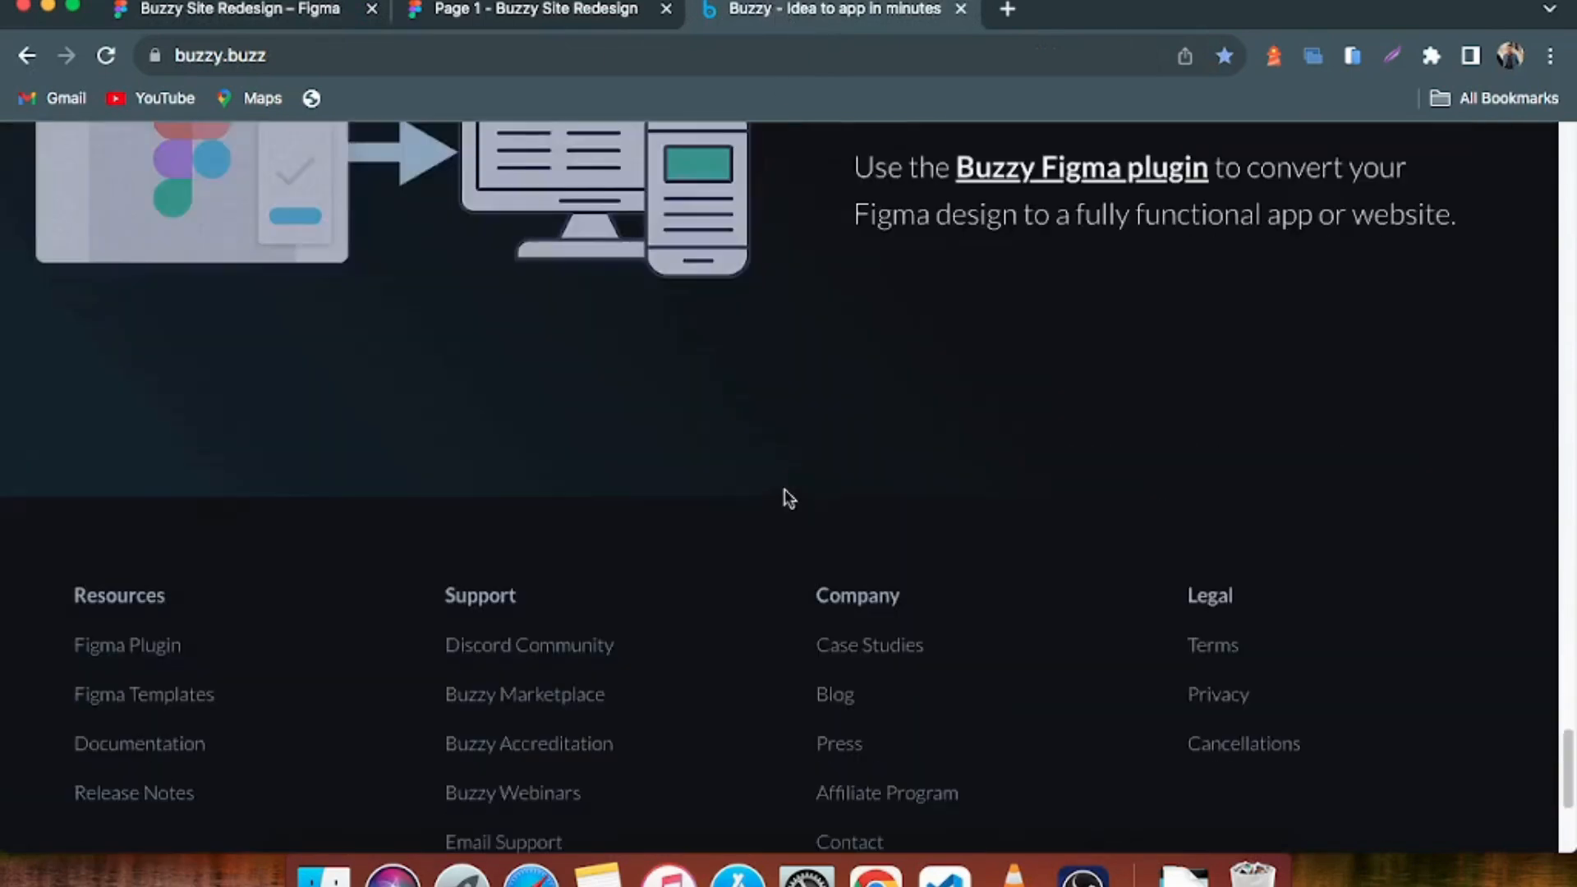
pyautogui.scroll(10, 690, 306)
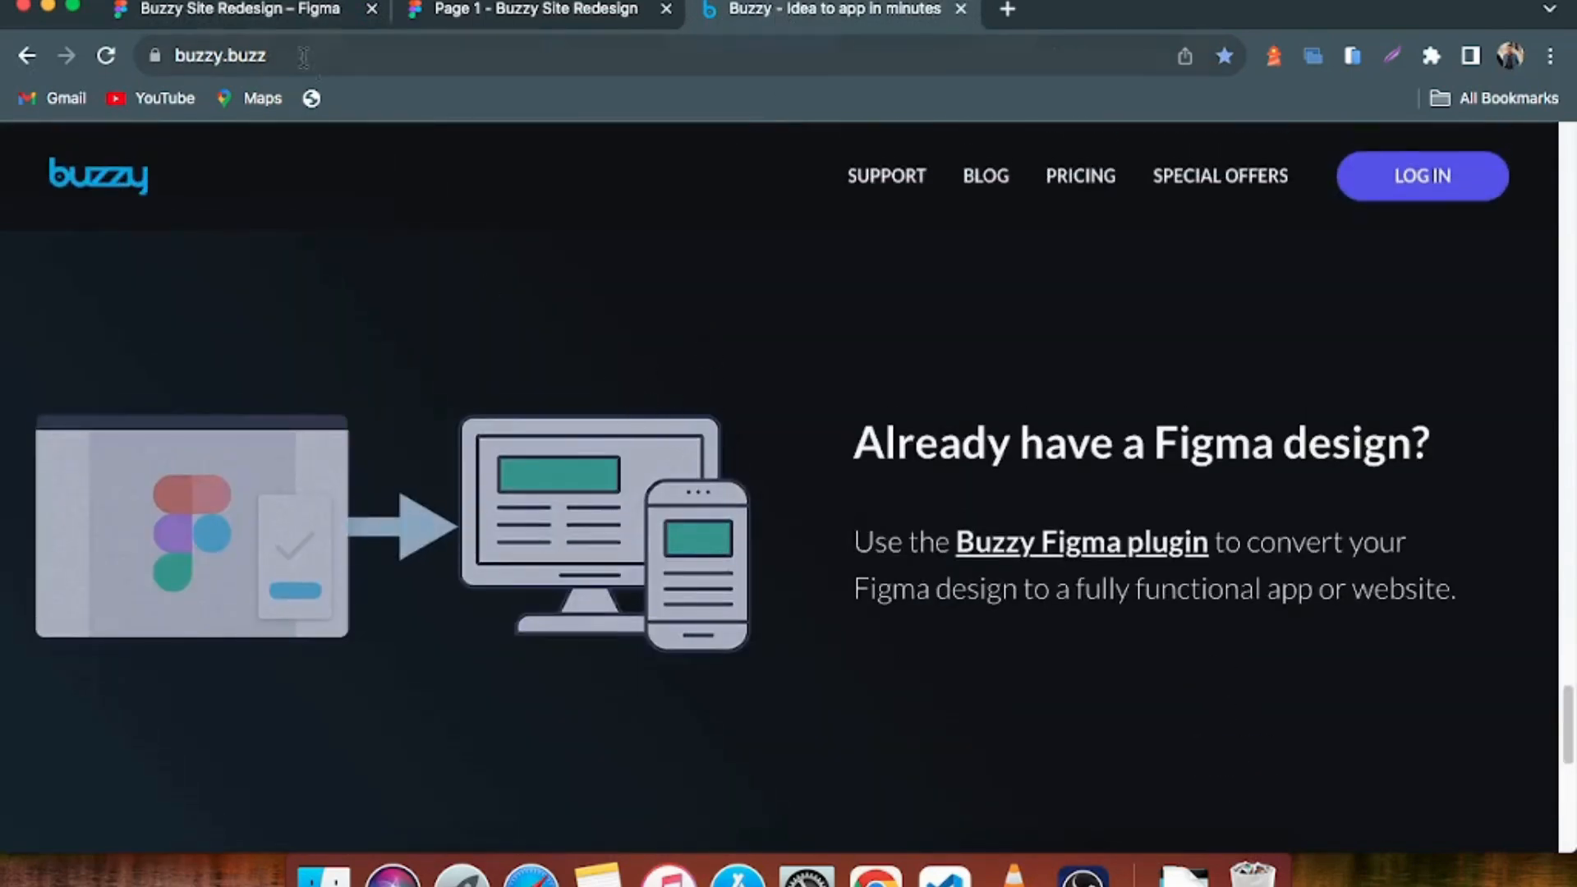
pyautogui.click(269, 19)
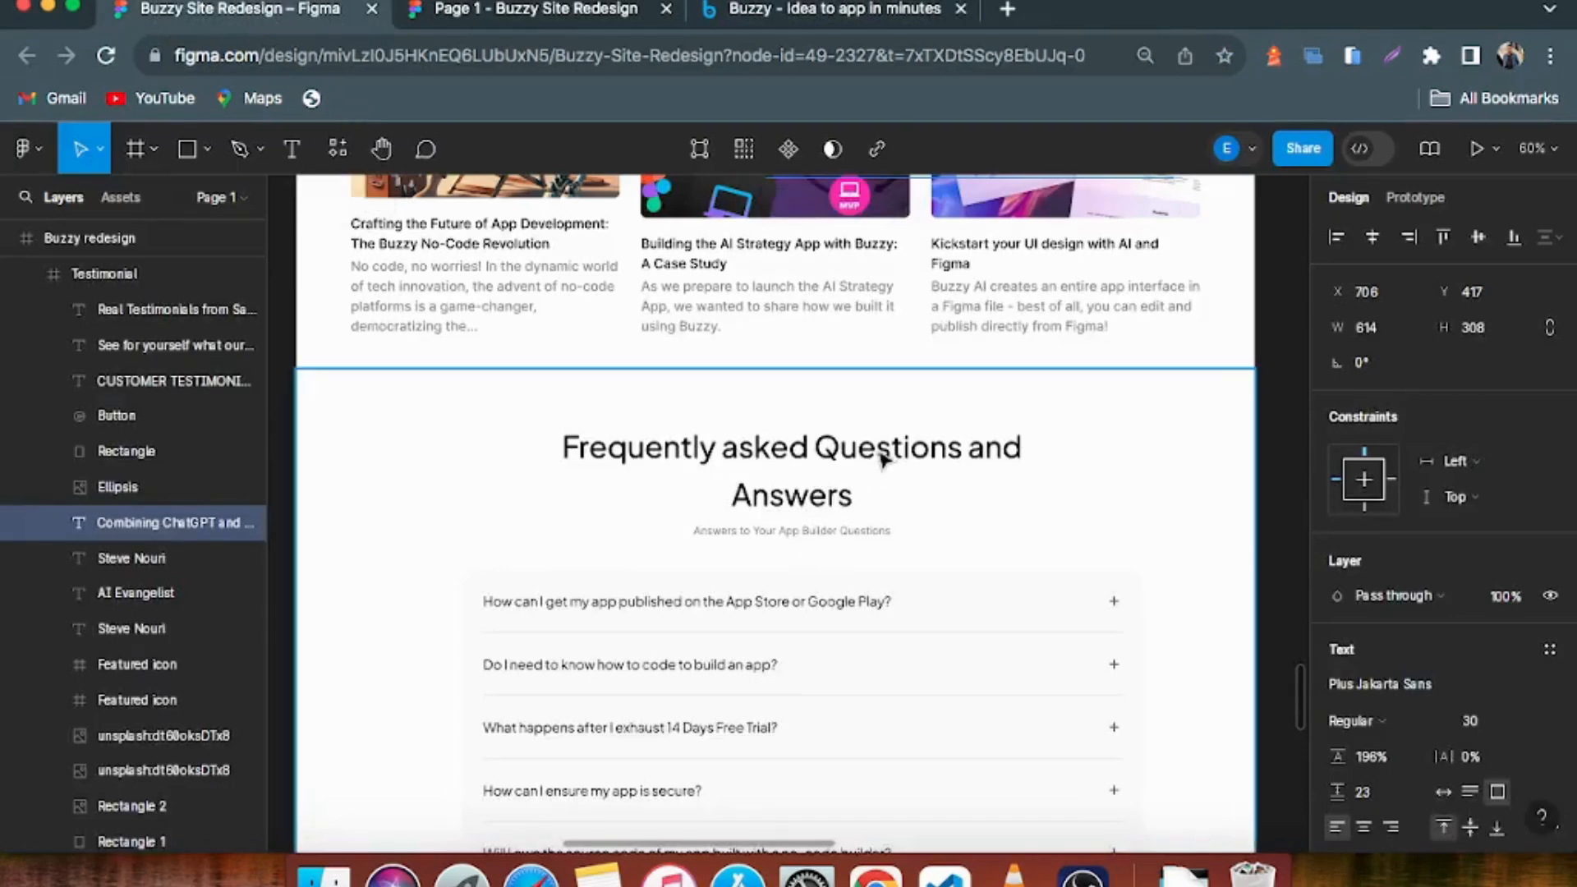
# Examine the heading, subtitle and expandable question list of the redesign's FAQ section
pyautogui.scroll(-2, 875, 453)
pyautogui.scroll(-3, 856, 458)
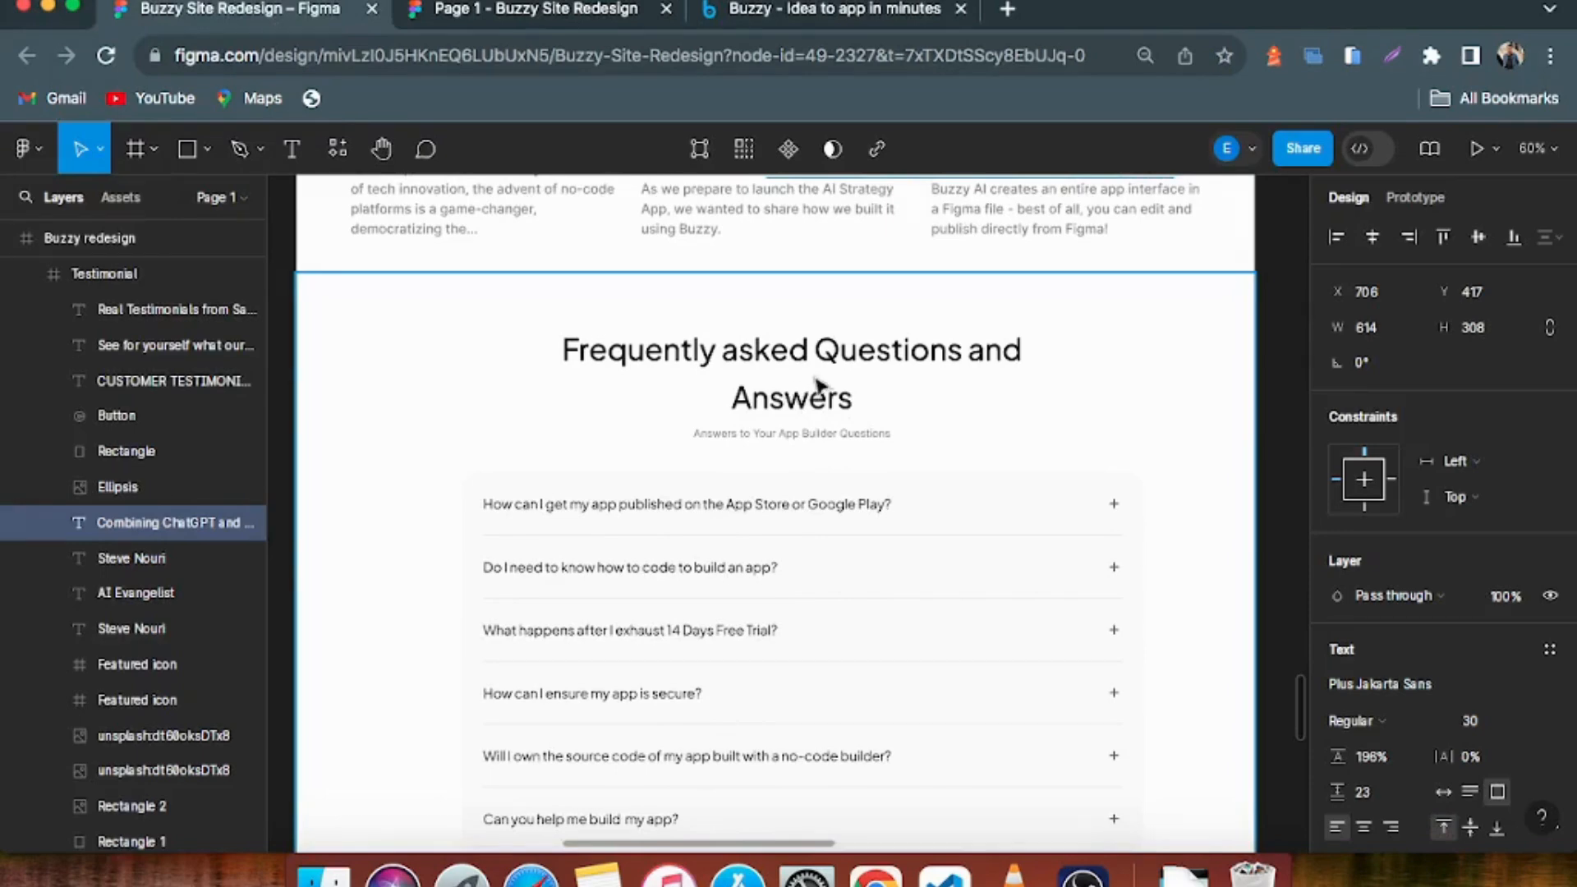
pyautogui.scroll(-1, 834, 398)
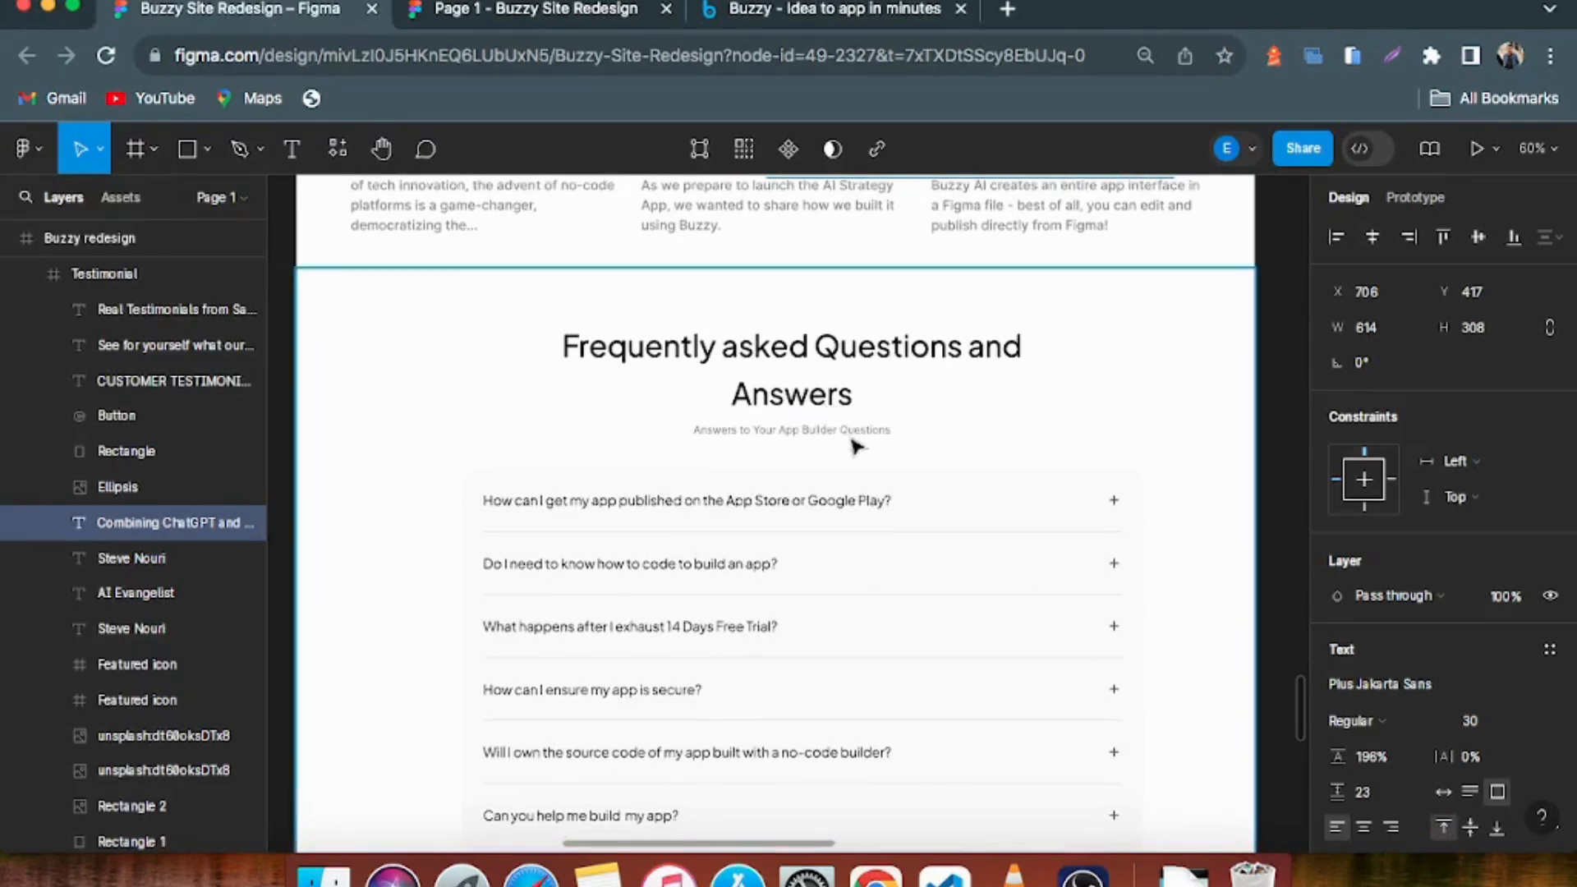
pyautogui.scroll(-1, 854, 446)
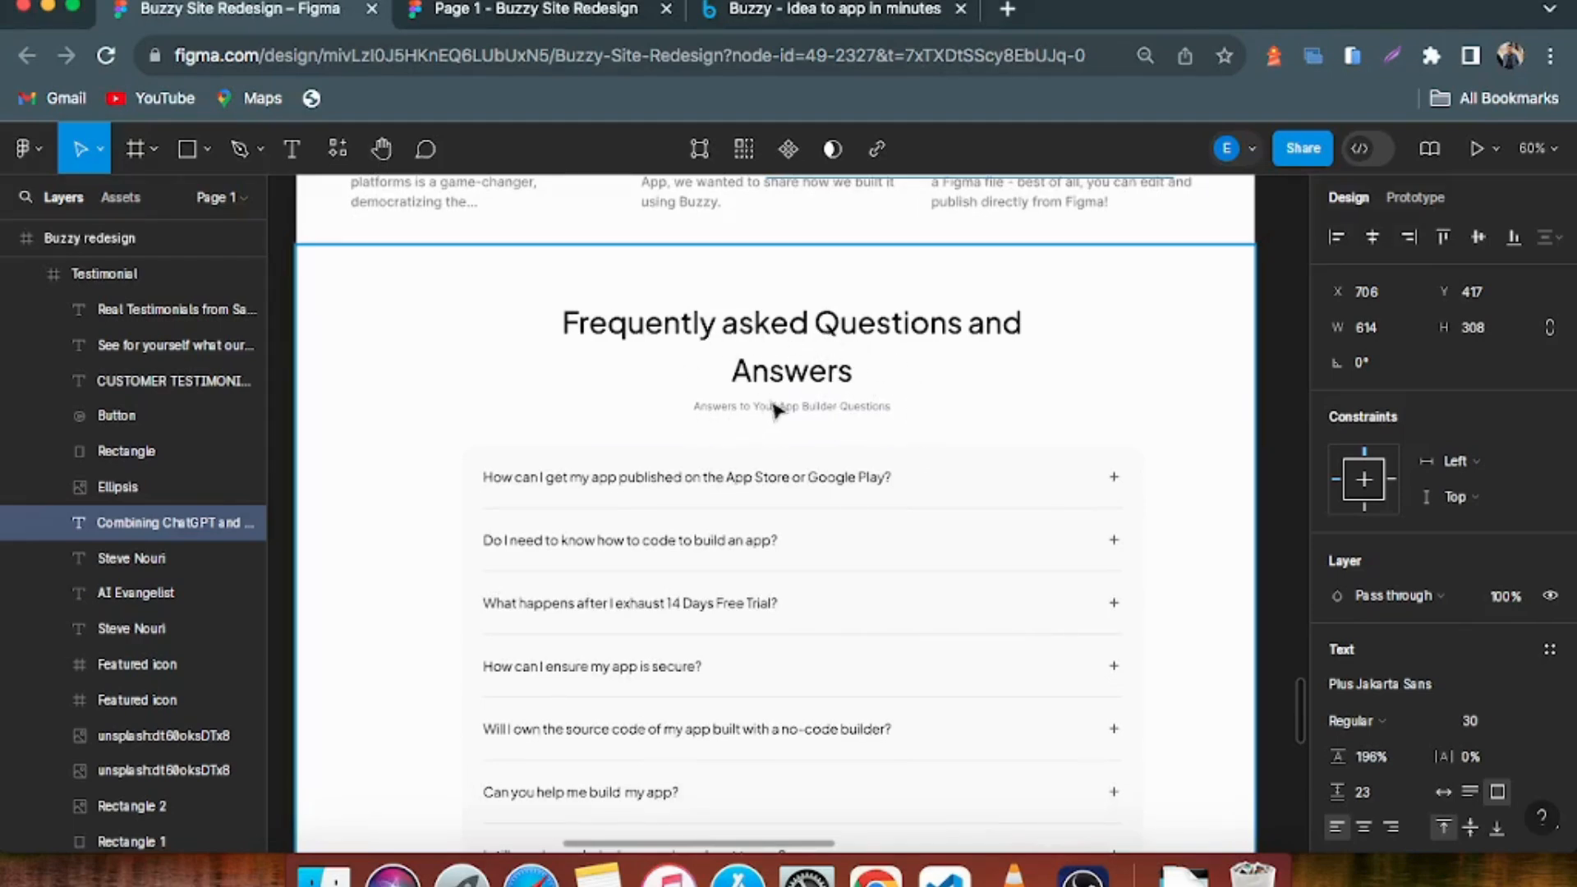
# Review the redesign's FAQ question list and select the dark "Experience the simplicity of building Apps" call-to-action frame below it
pyautogui.scroll(-1, 776, 410)
pyautogui.scroll(-3, 776, 415)
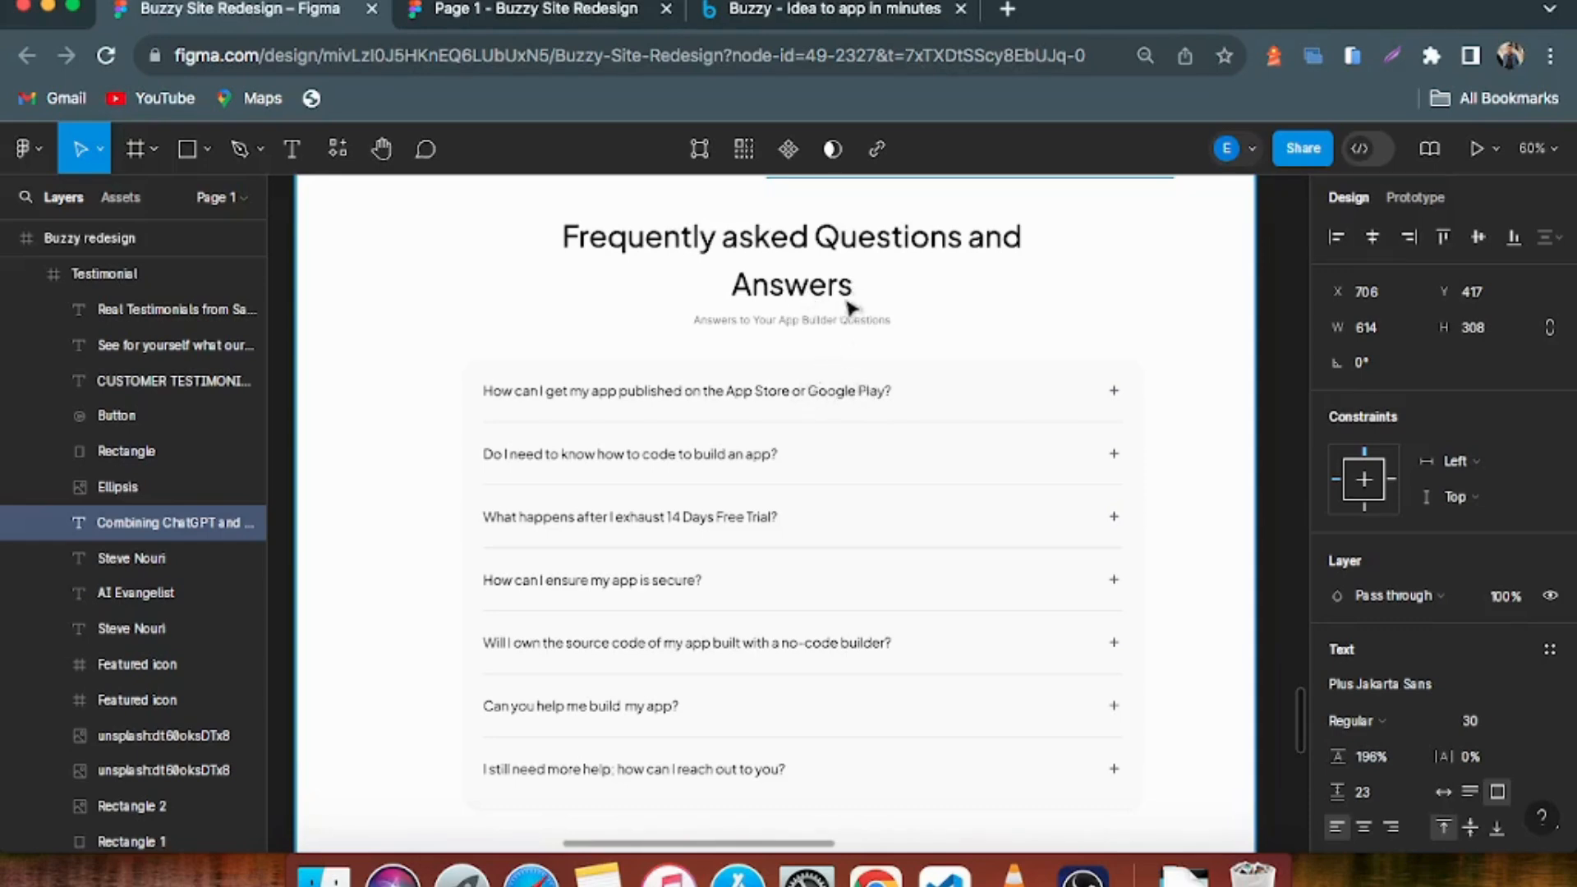
pyautogui.scroll(-3, 1074, 802)
pyautogui.click(1073, 803)
pyautogui.scroll(-2, 953, 608)
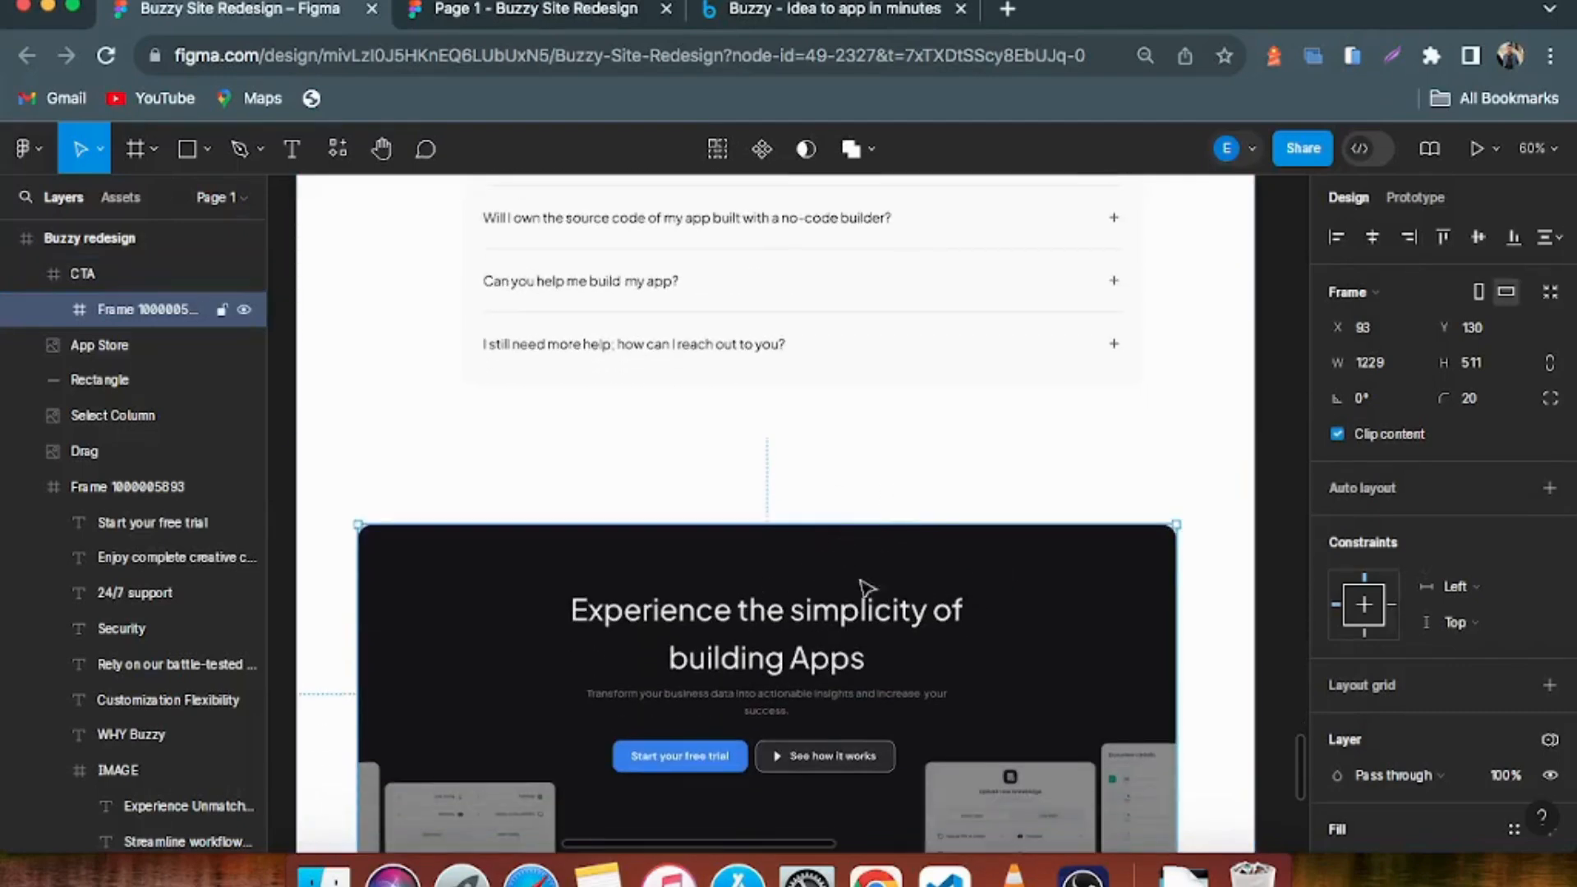
pyautogui.scroll(-2, 790, 565)
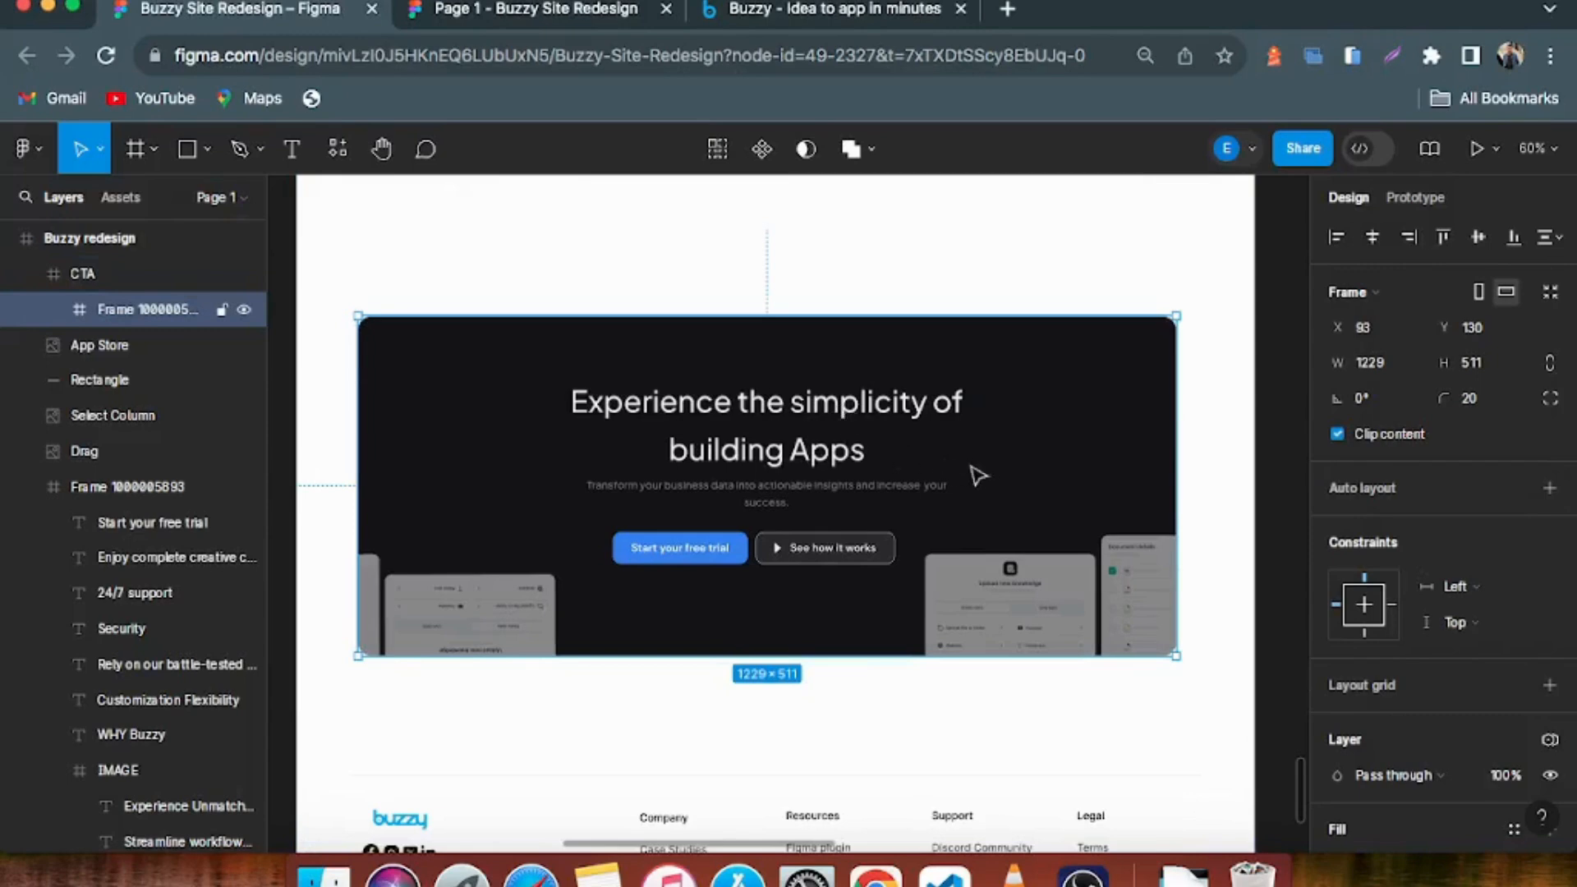
# Revisit the FAQ questions and examine the call-to-action banner's heading, subtitle and two buttons in the redesign
pyautogui.scroll(2, 813, 388)
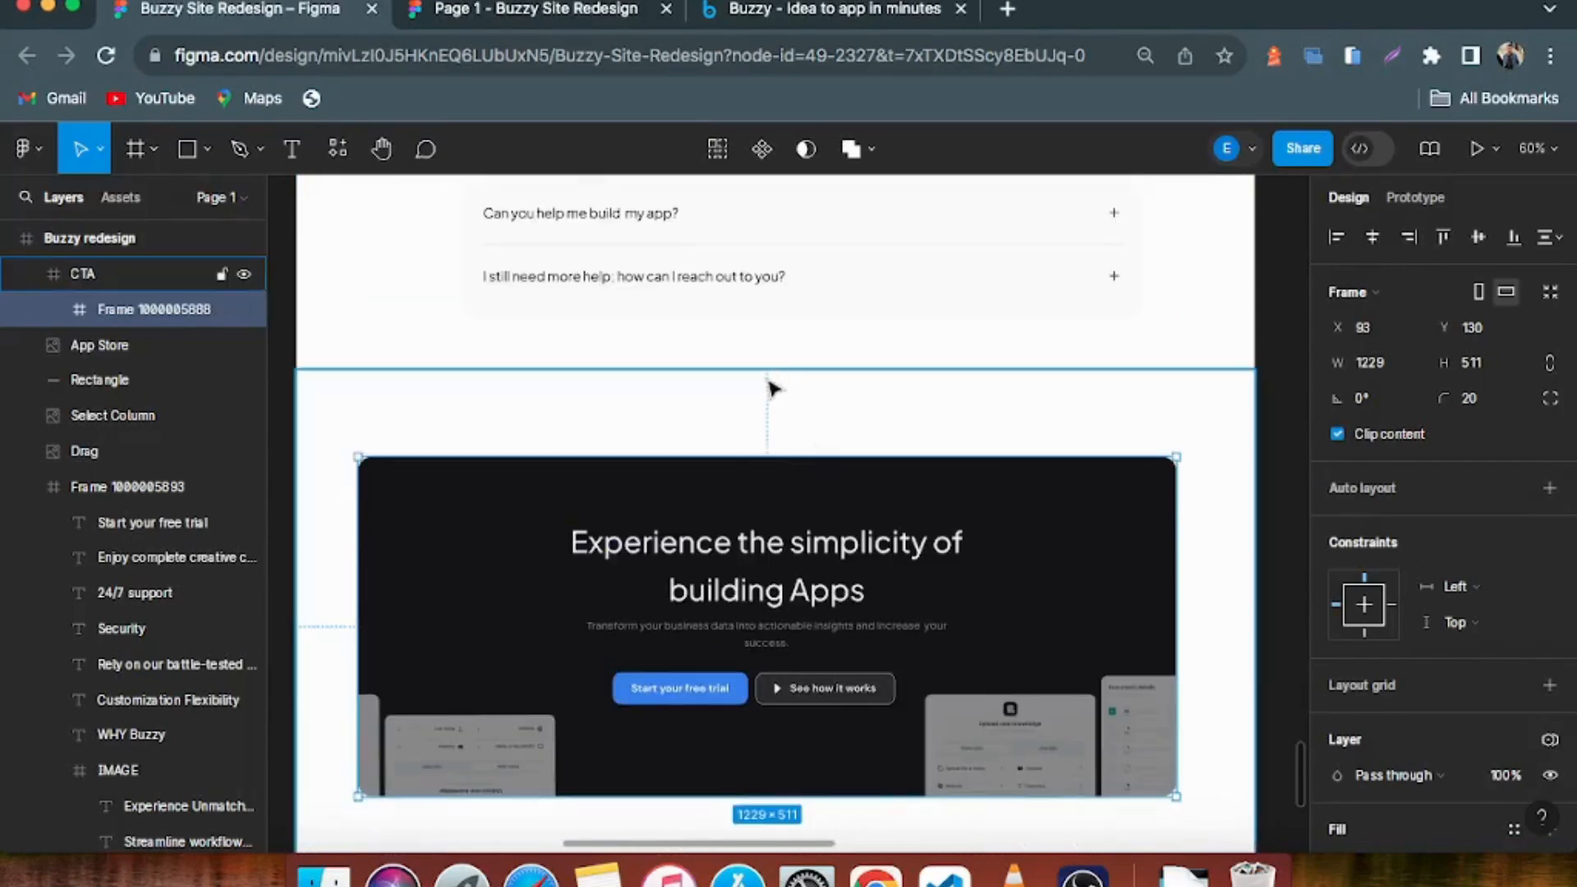
pyautogui.scroll(6, 789, 389)
pyautogui.scroll(2, 880, 451)
pyautogui.scroll(-6, 845, 460)
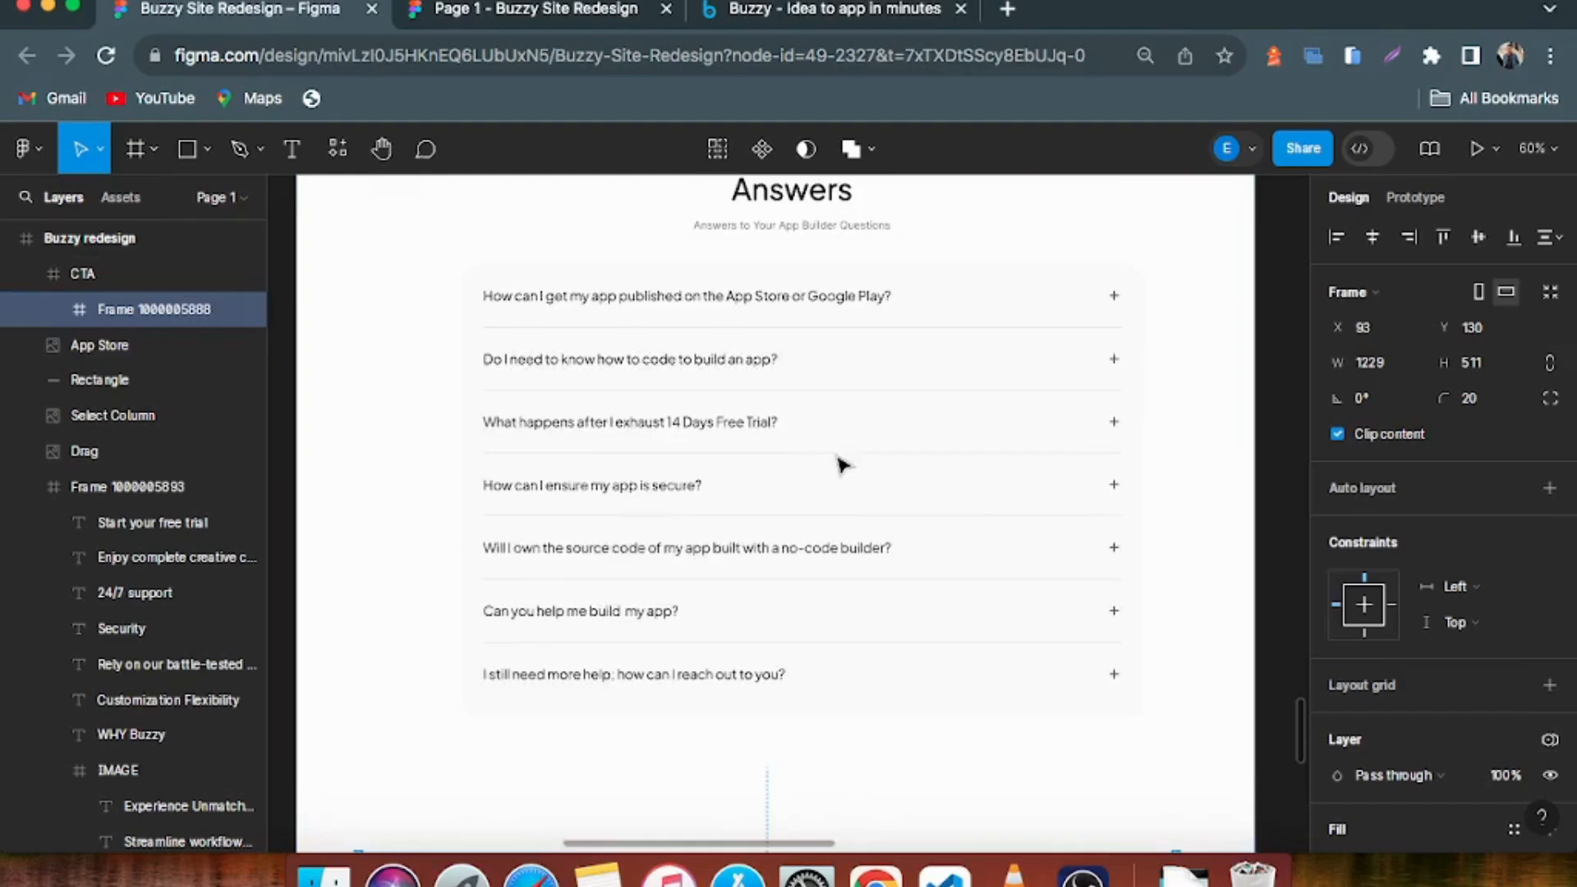
pyautogui.scroll(-2, 847, 476)
pyautogui.scroll(-3, 809, 574)
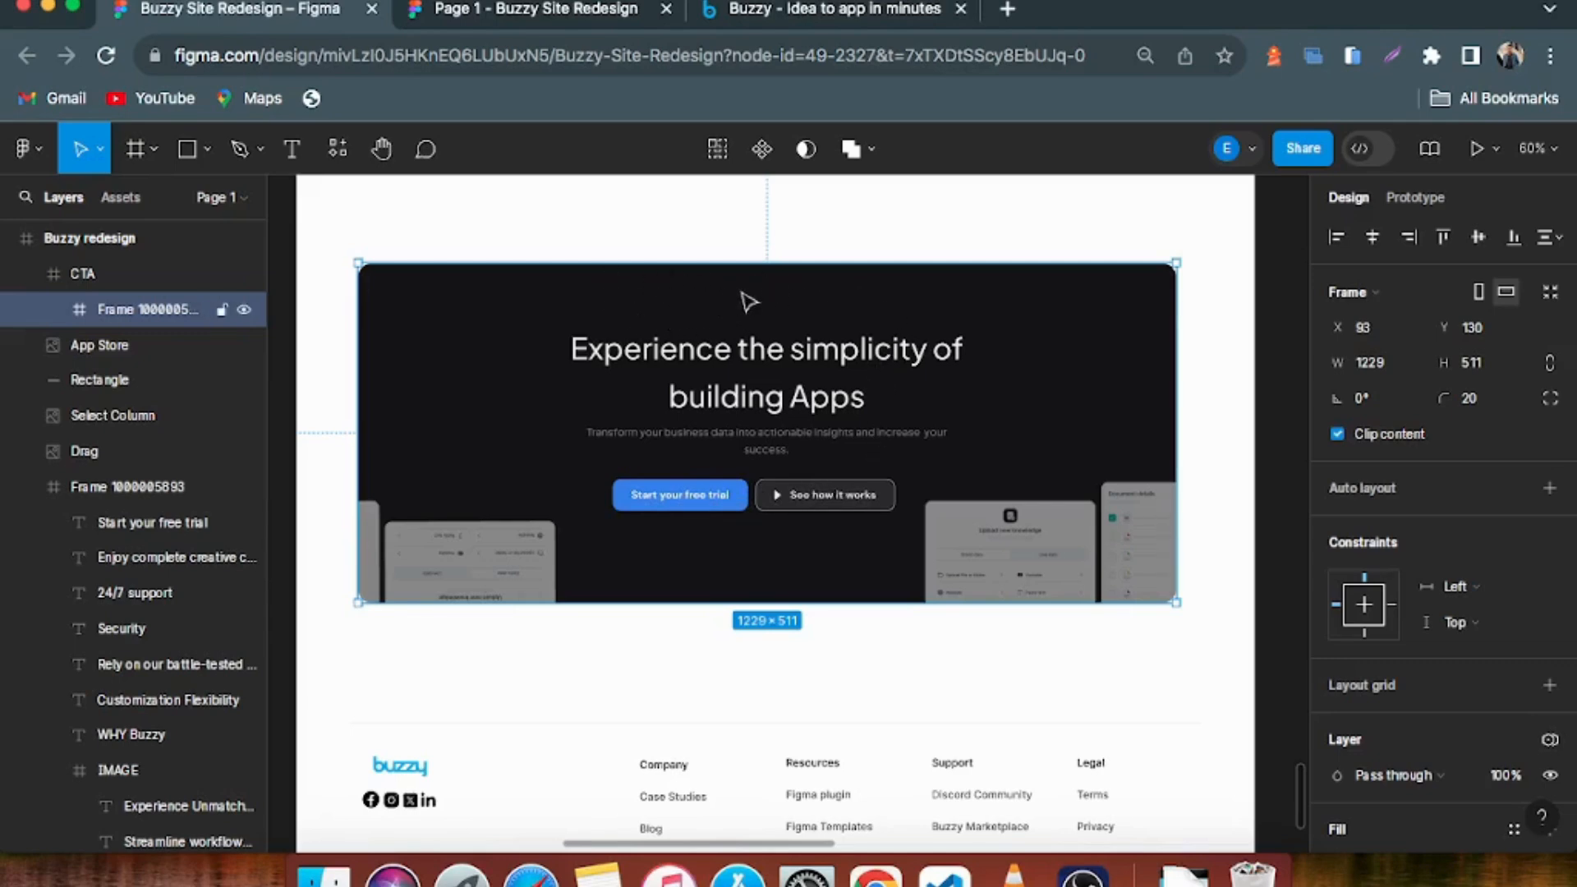
pyautogui.scroll(1, 747, 306)
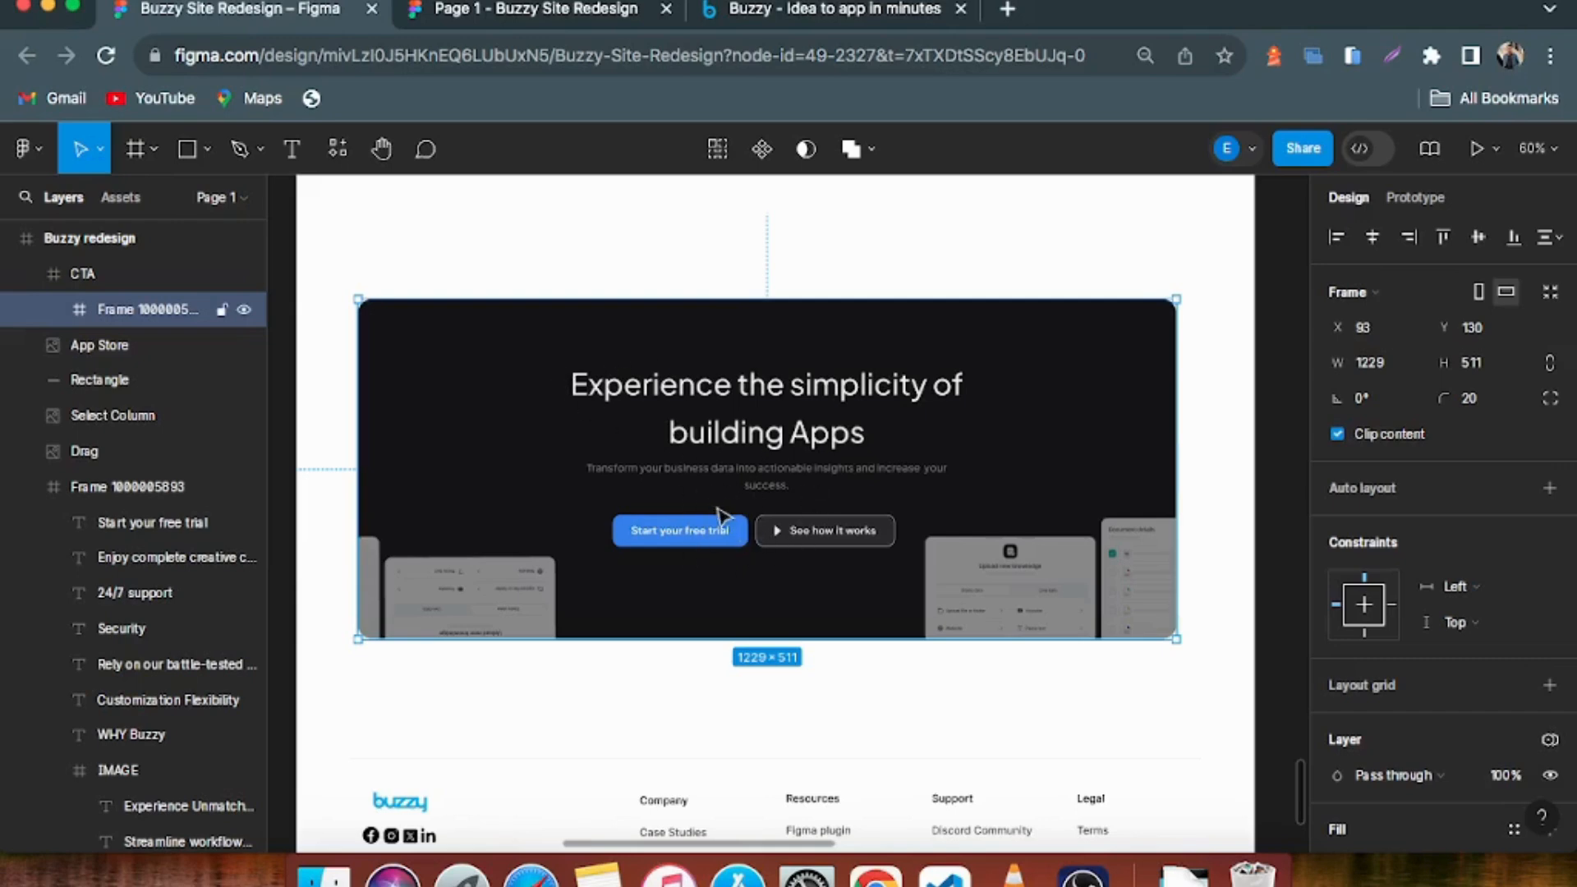
# Compare the redesign's footer link columns and social icons in Figma with the footer of the live Buzzy homepage
pyautogui.scroll(-8, 727, 535)
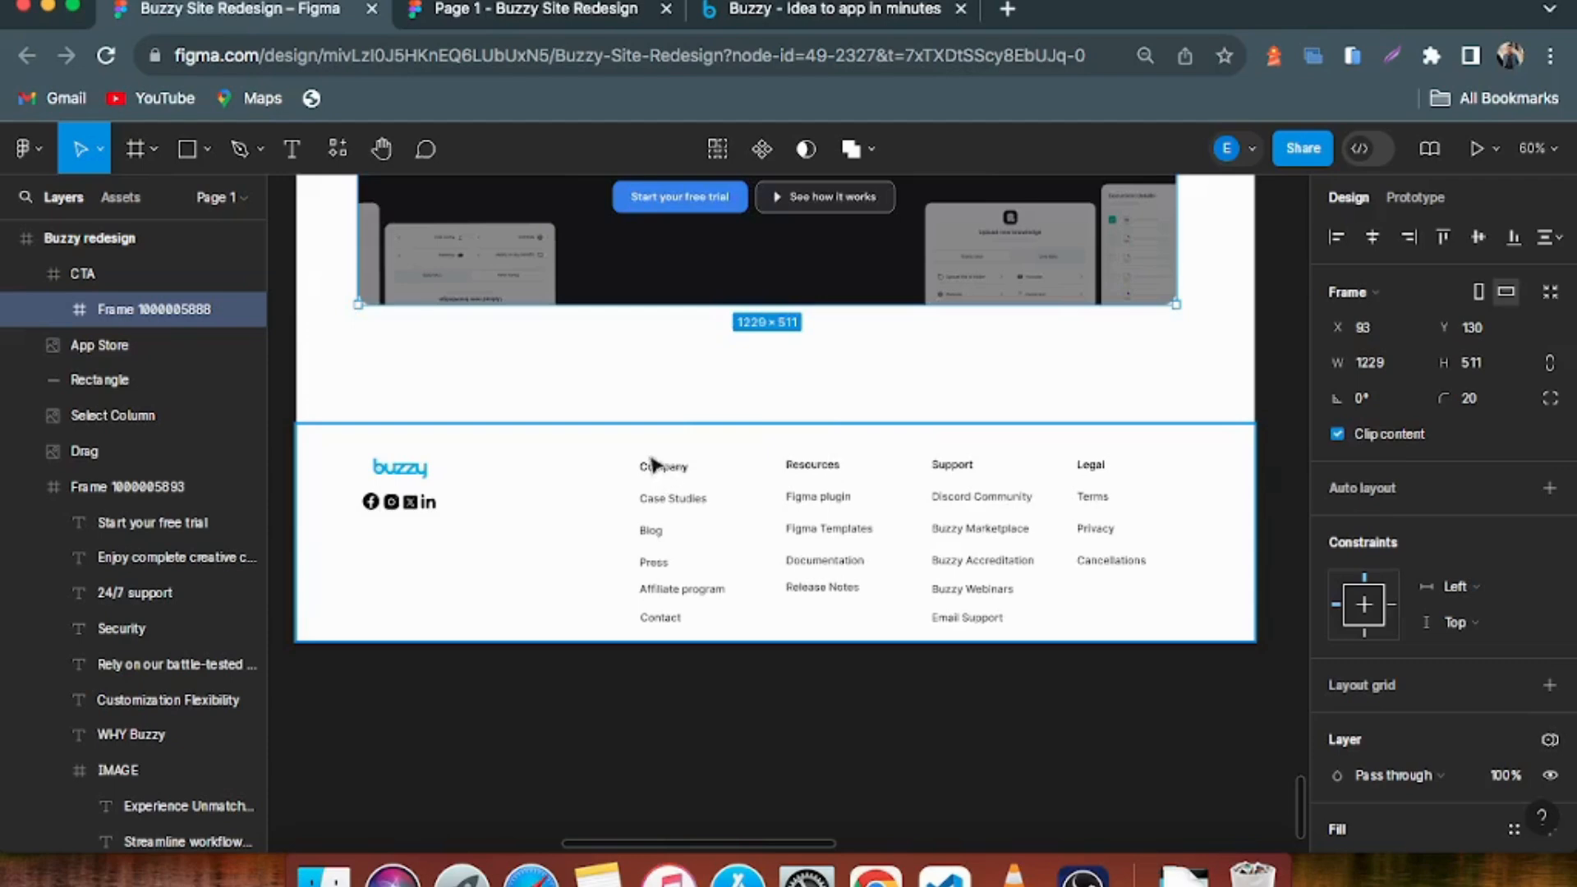
pyautogui.click(779, 8)
pyautogui.scroll(-10, 865, 518)
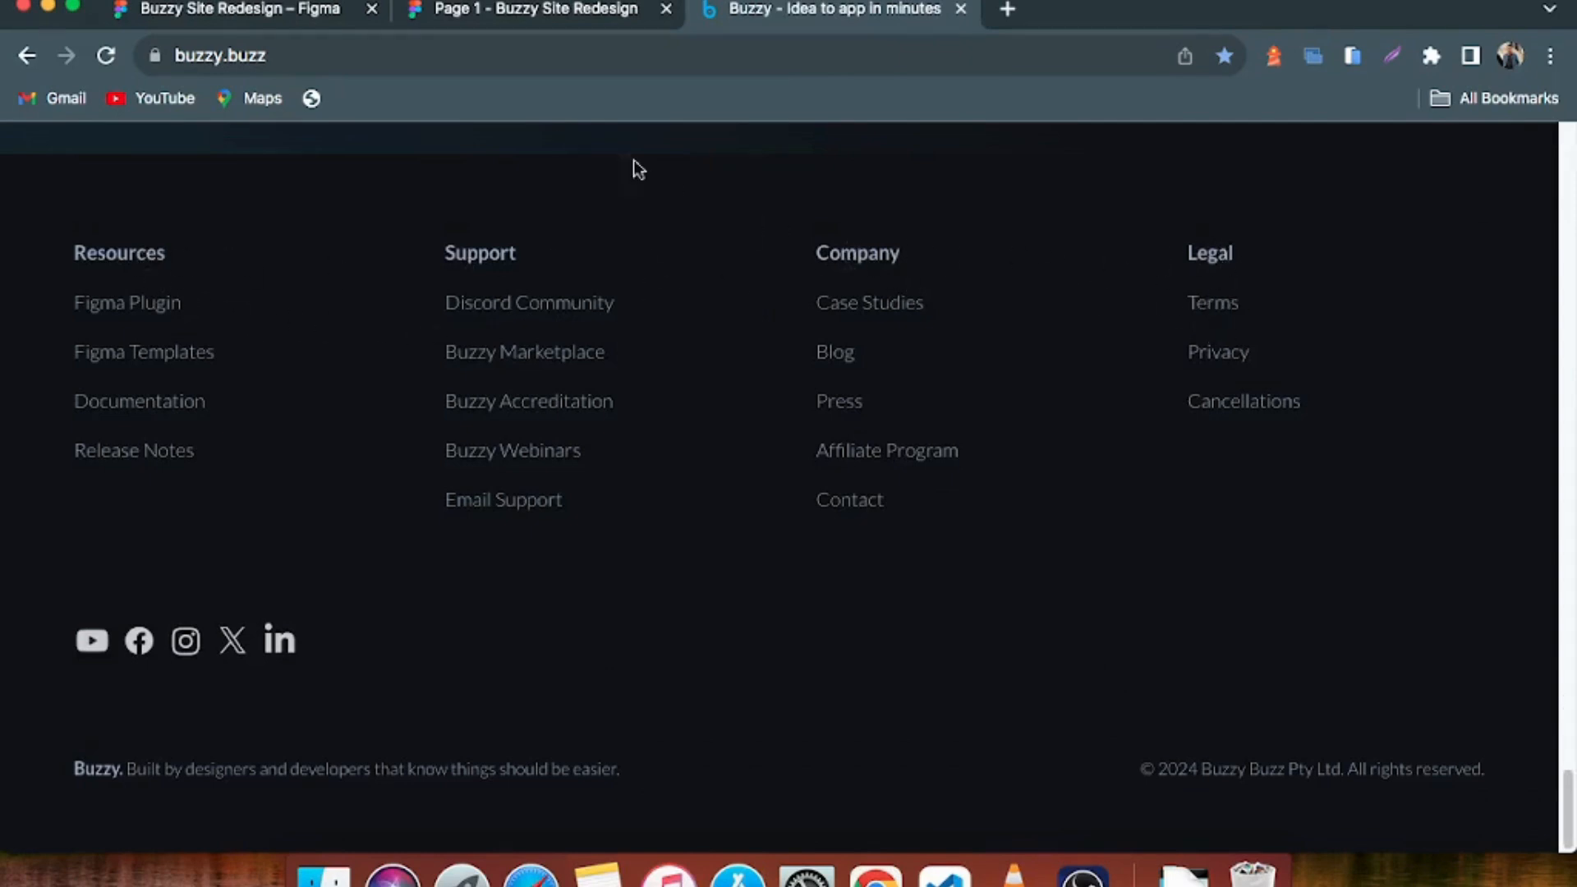
pyautogui.click(316, 10)
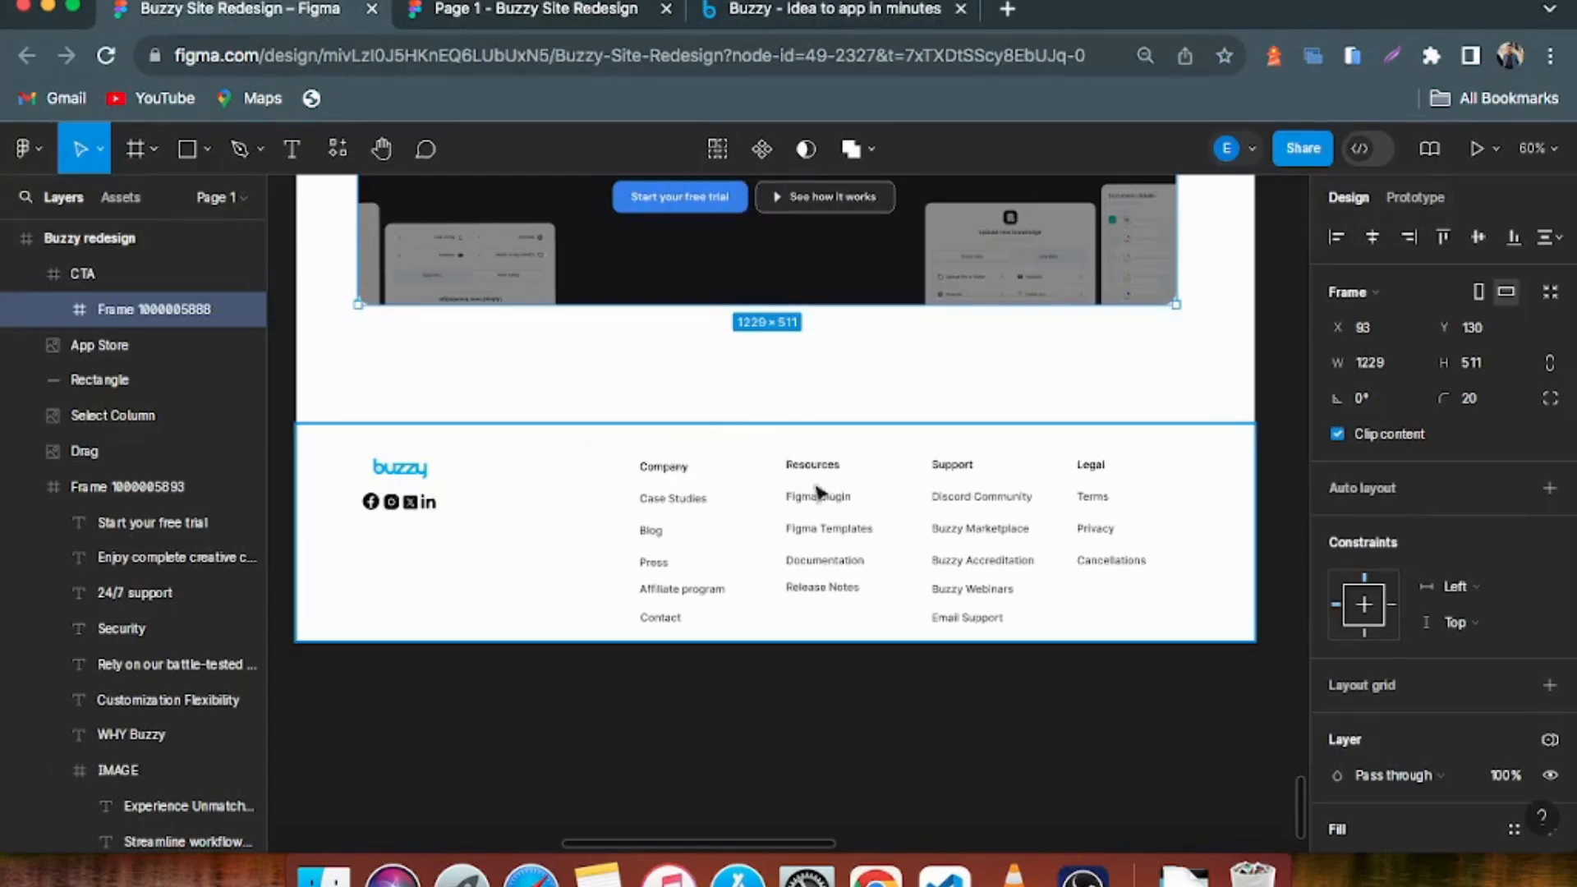
pyautogui.click(1083, 874)
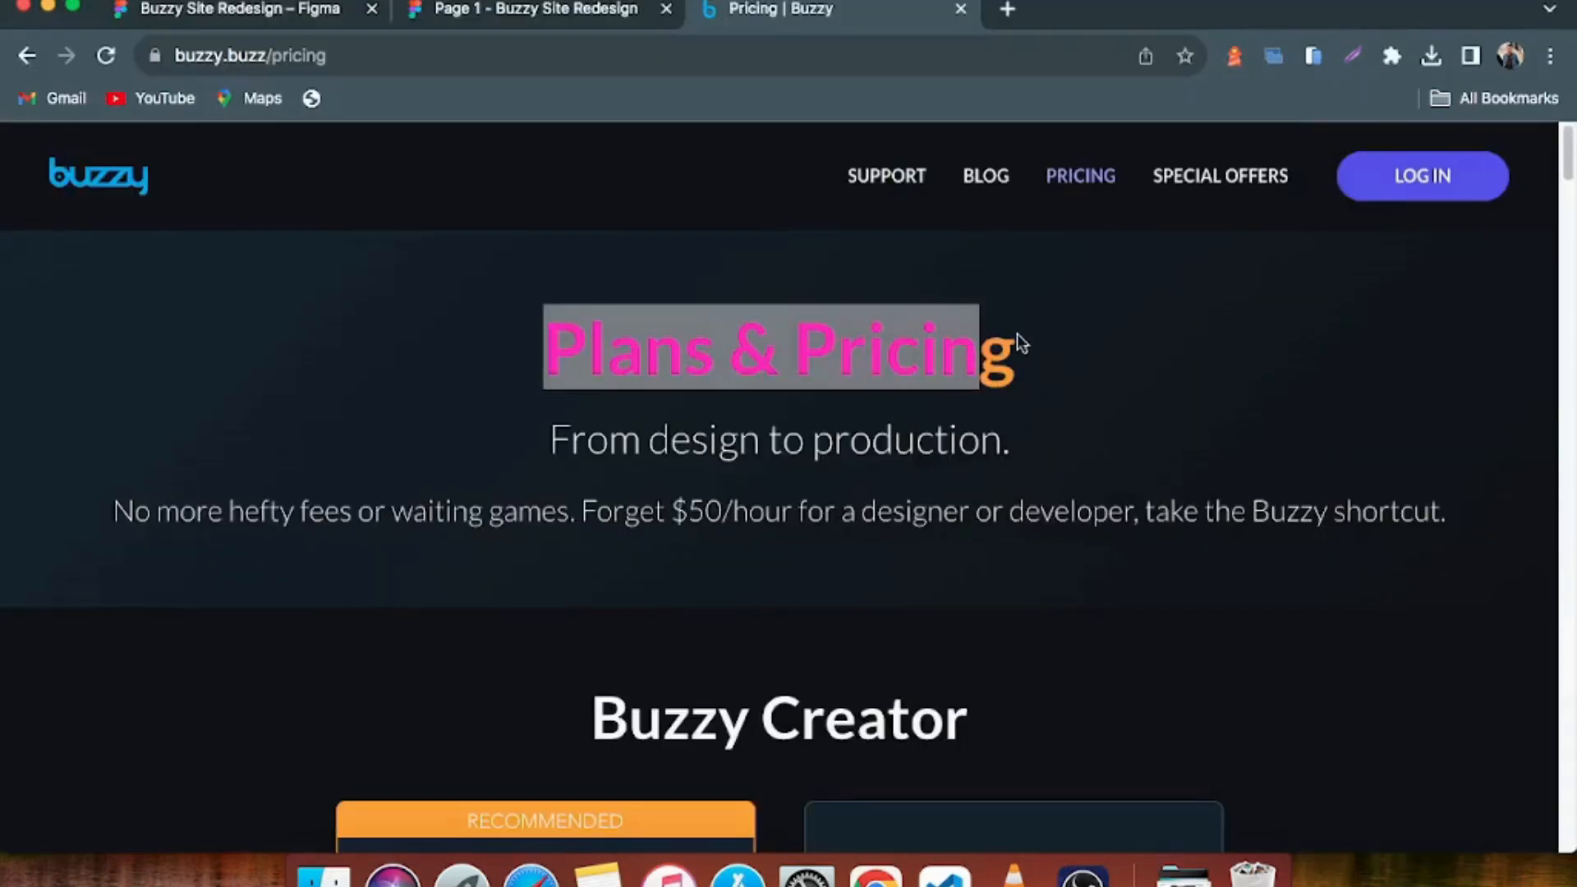
# Examine the live Plans & Pricing page's heading and its Buzzy Creator section, highlighting the section title and the AI Teams plan name
pyautogui.click(1052, 355)
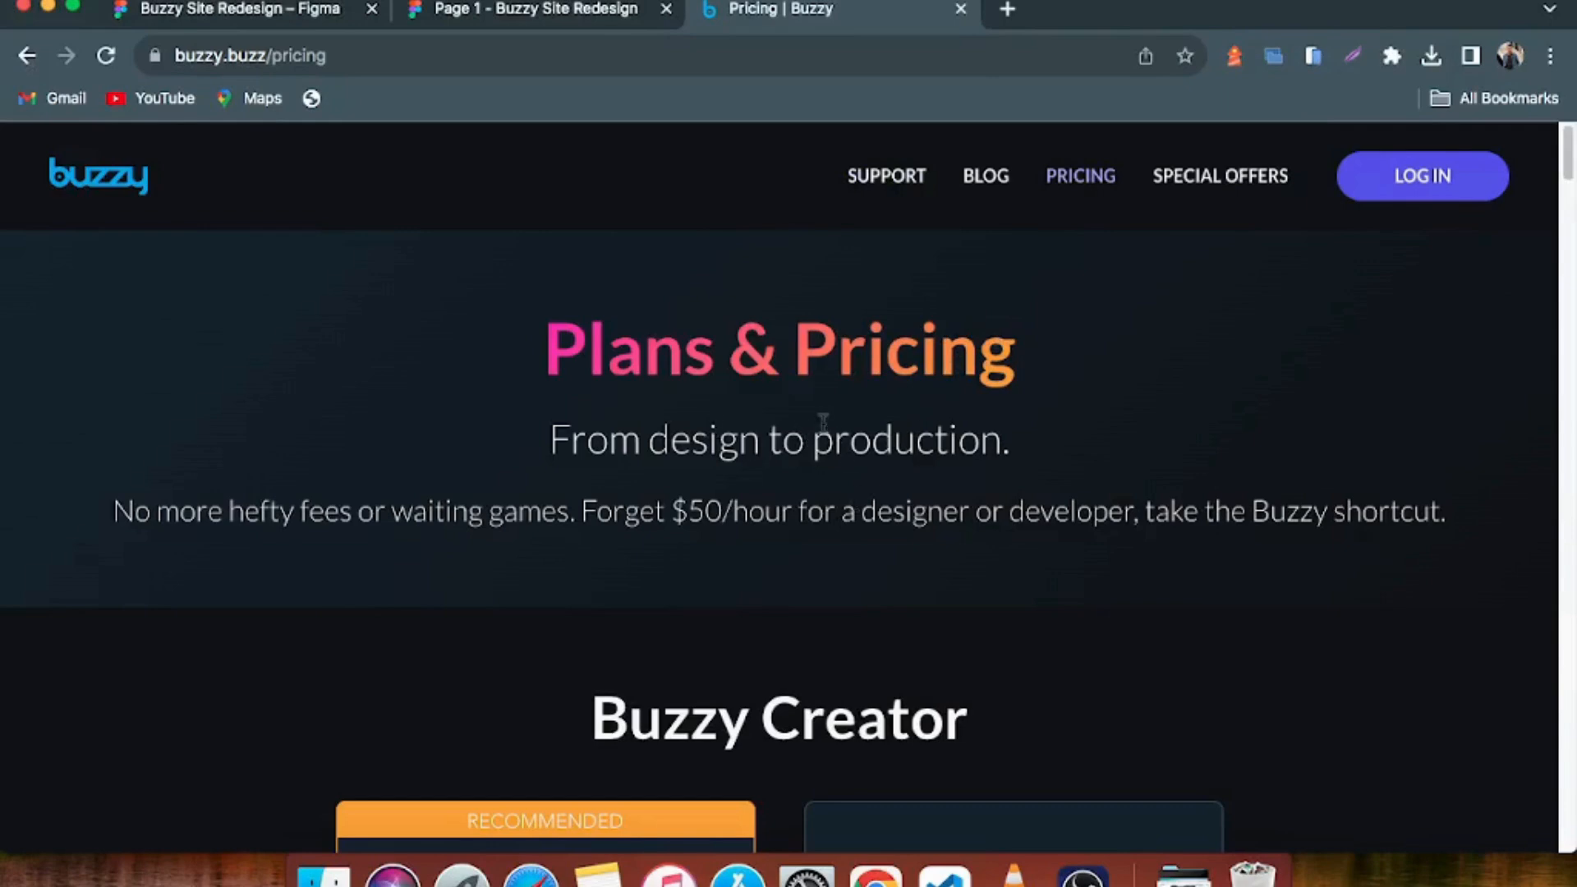
pyautogui.scroll(-6, 650, 374)
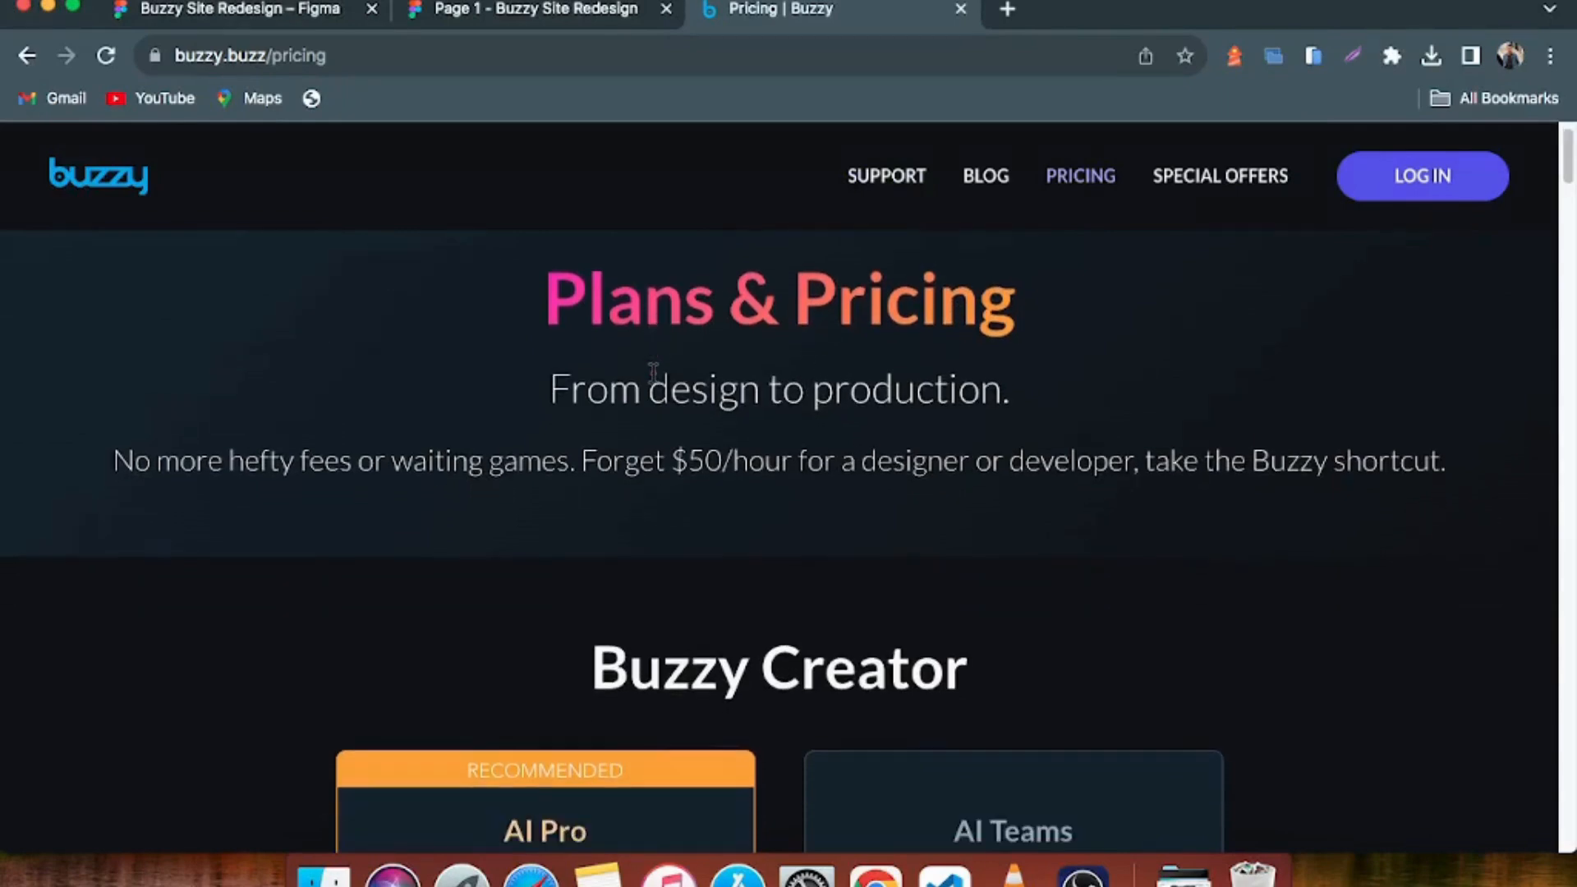
pyautogui.scroll(2, 654, 362)
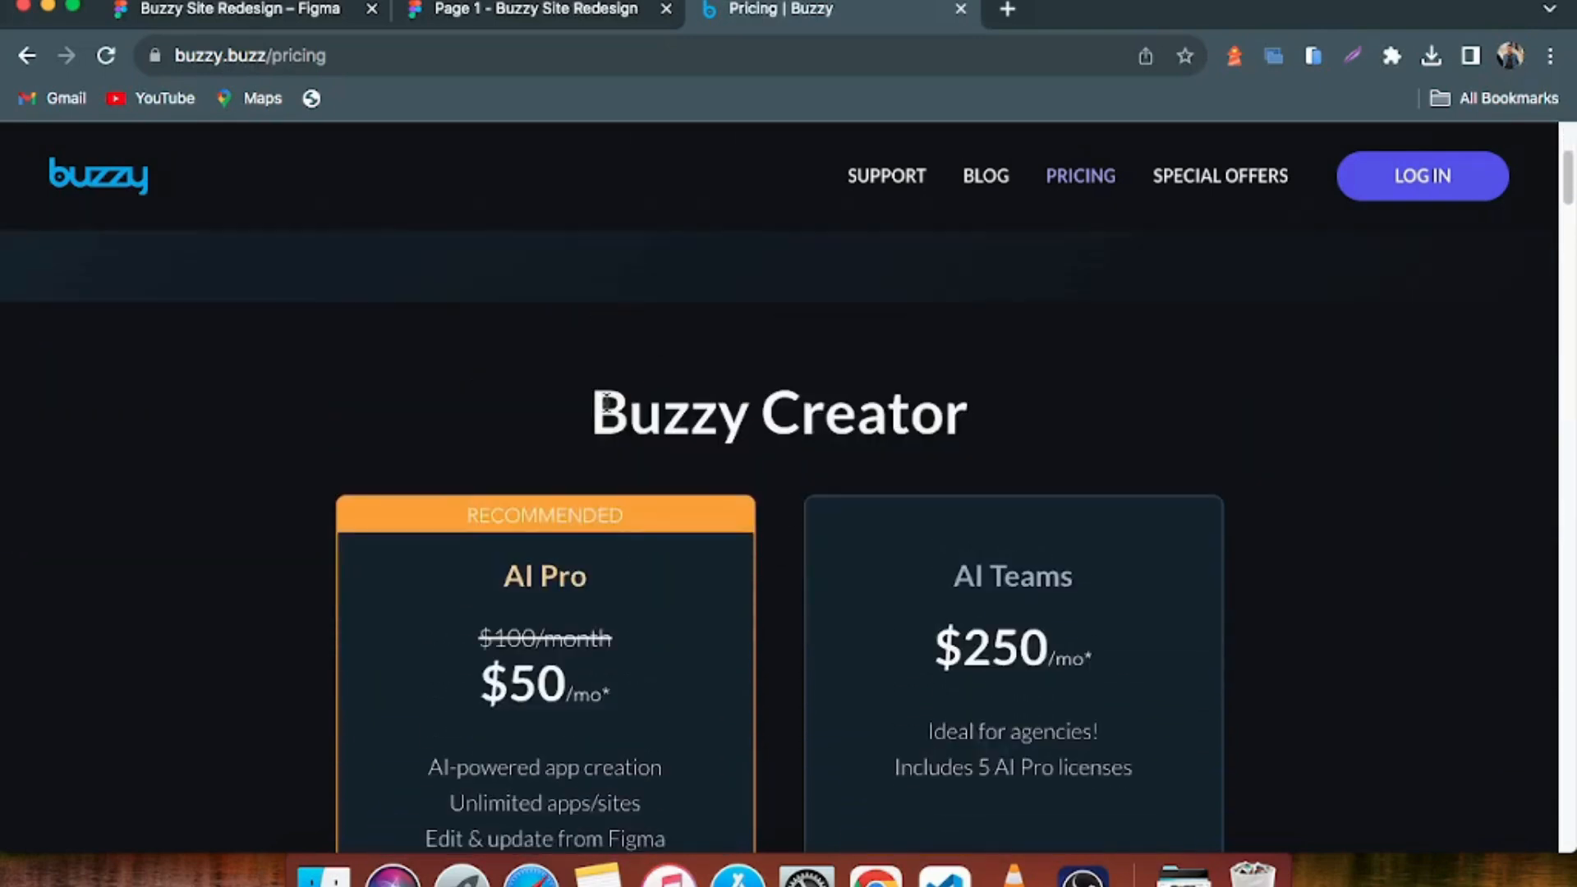
pyautogui.moveTo(604, 402); pyautogui.dragTo(969, 411)
pyautogui.scroll(-1, 810, 458)
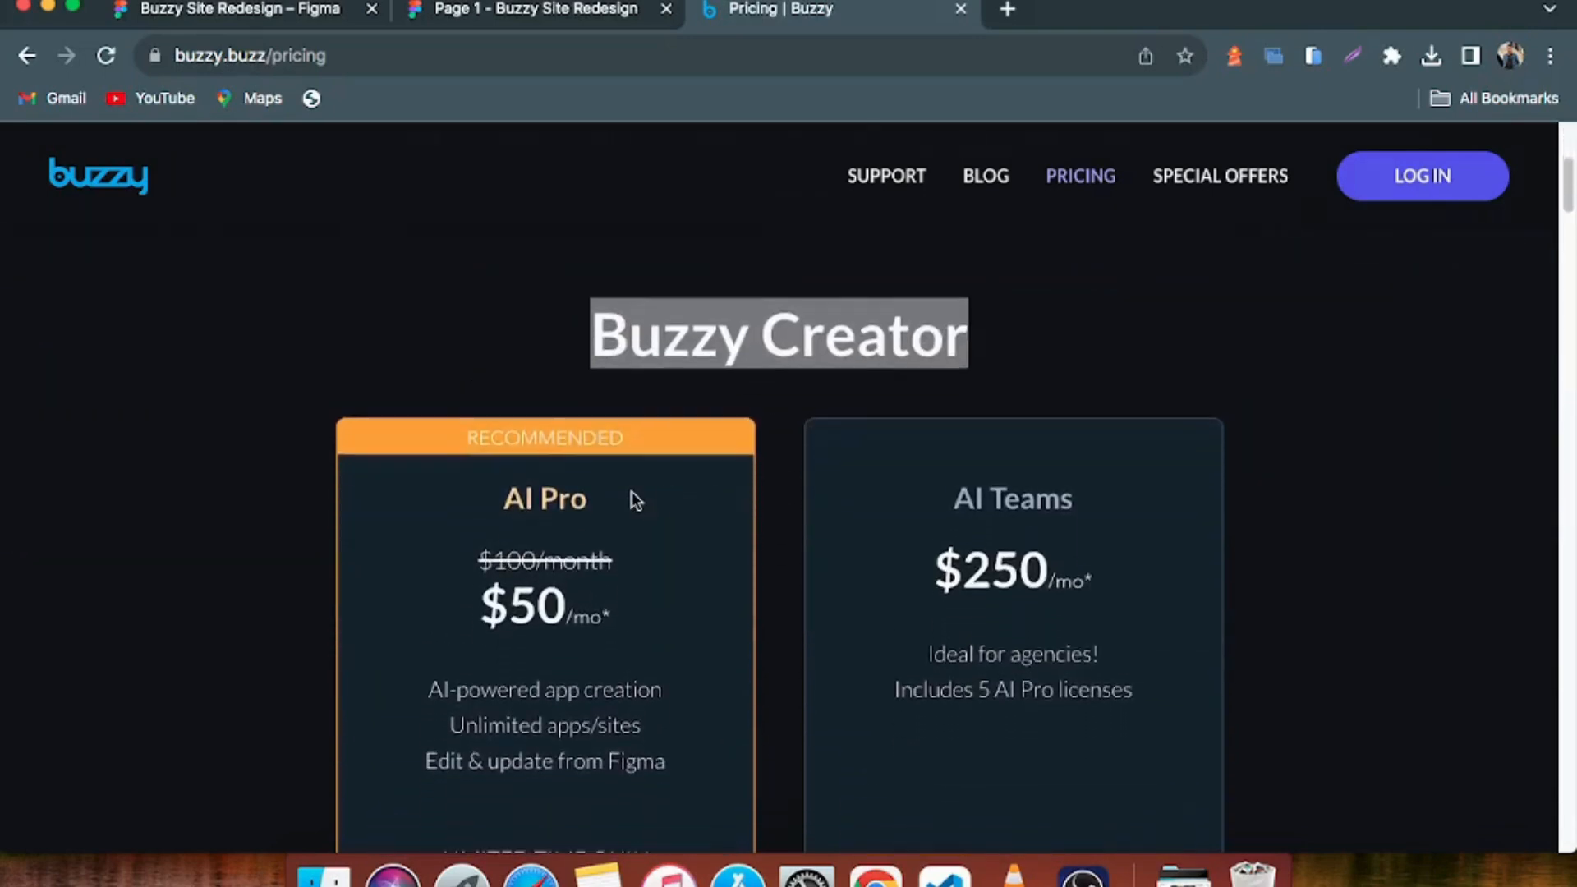
pyautogui.scroll(-1, 629, 495)
pyautogui.scroll(-2, 629, 516)
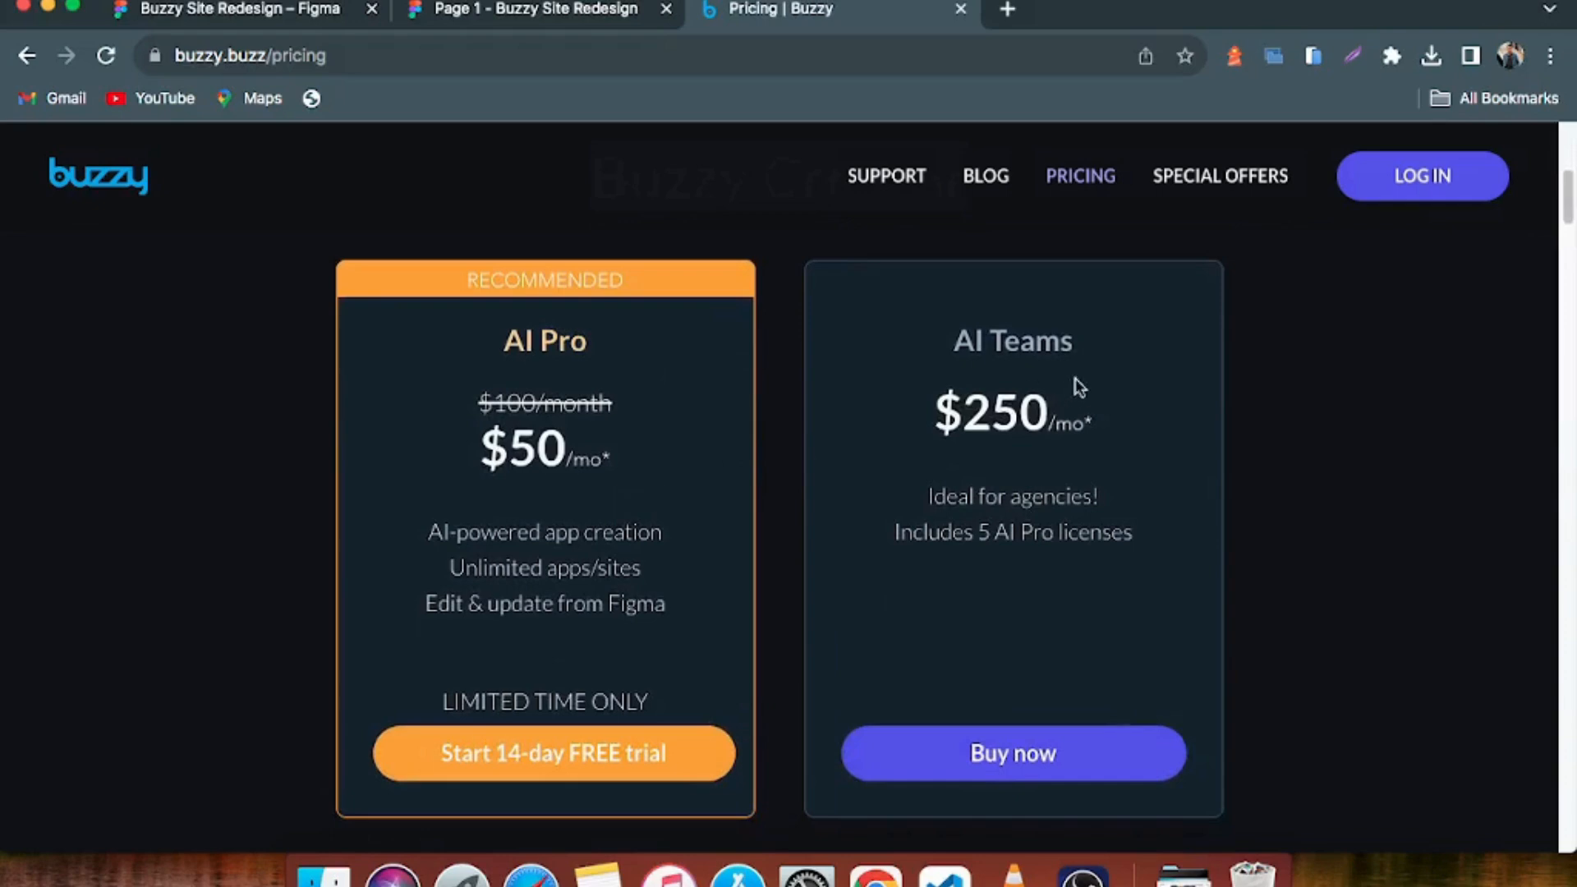
pyautogui.moveTo(978, 337); pyautogui.dragTo(1116, 349)
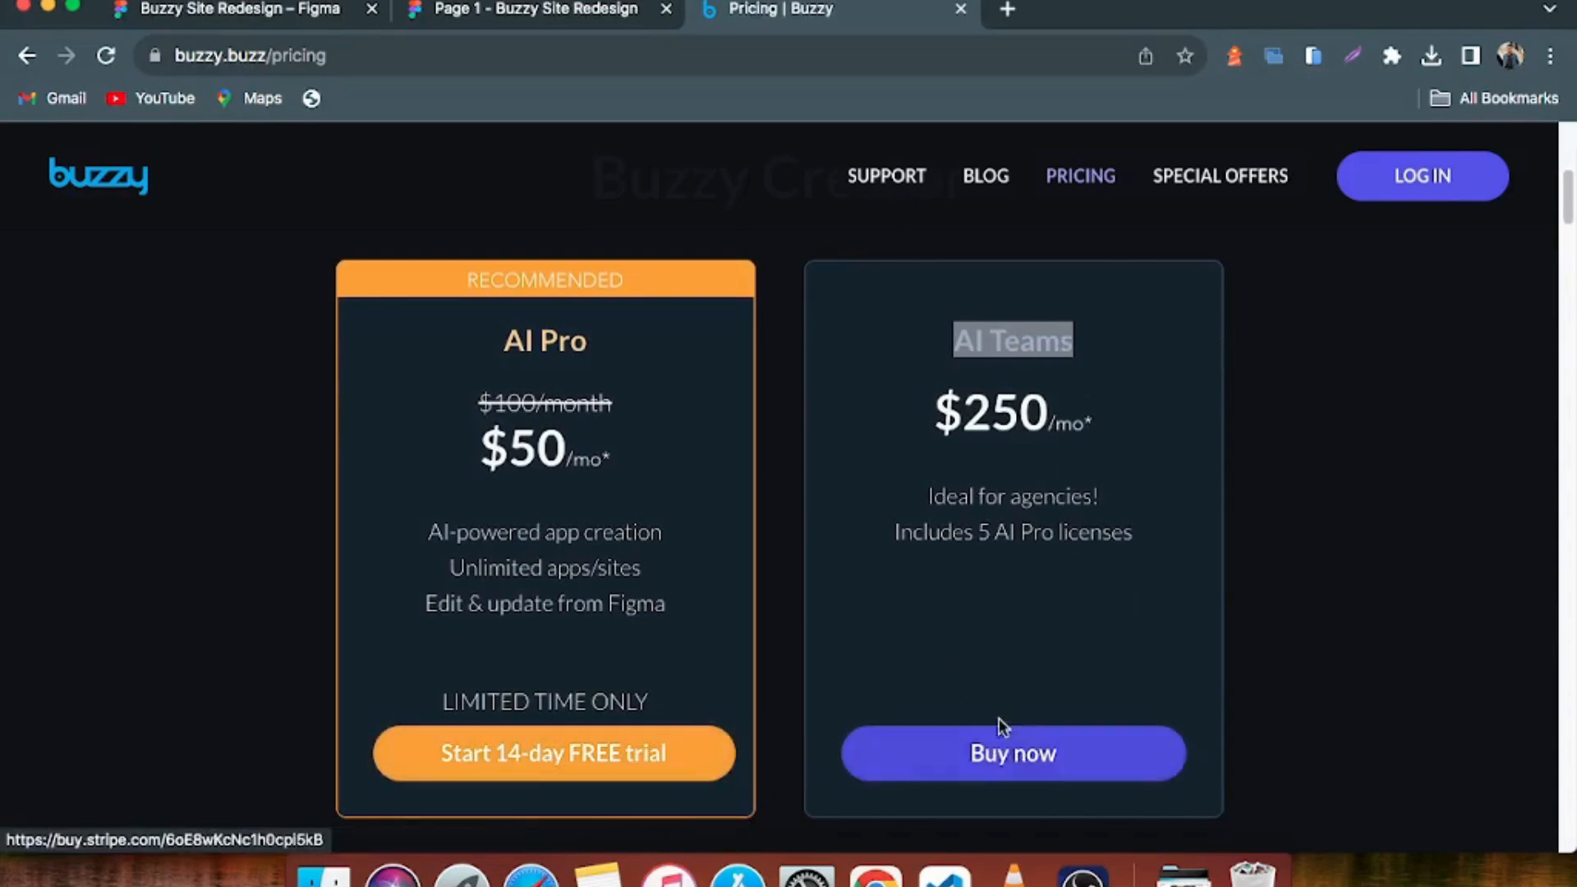
# Examine the Ready to deploy section, highlighting the Large and Enterprise plan names and viewing the plans' purchase buttons
pyautogui.scroll(-1, 867, 655)
pyautogui.scroll(-10, 867, 656)
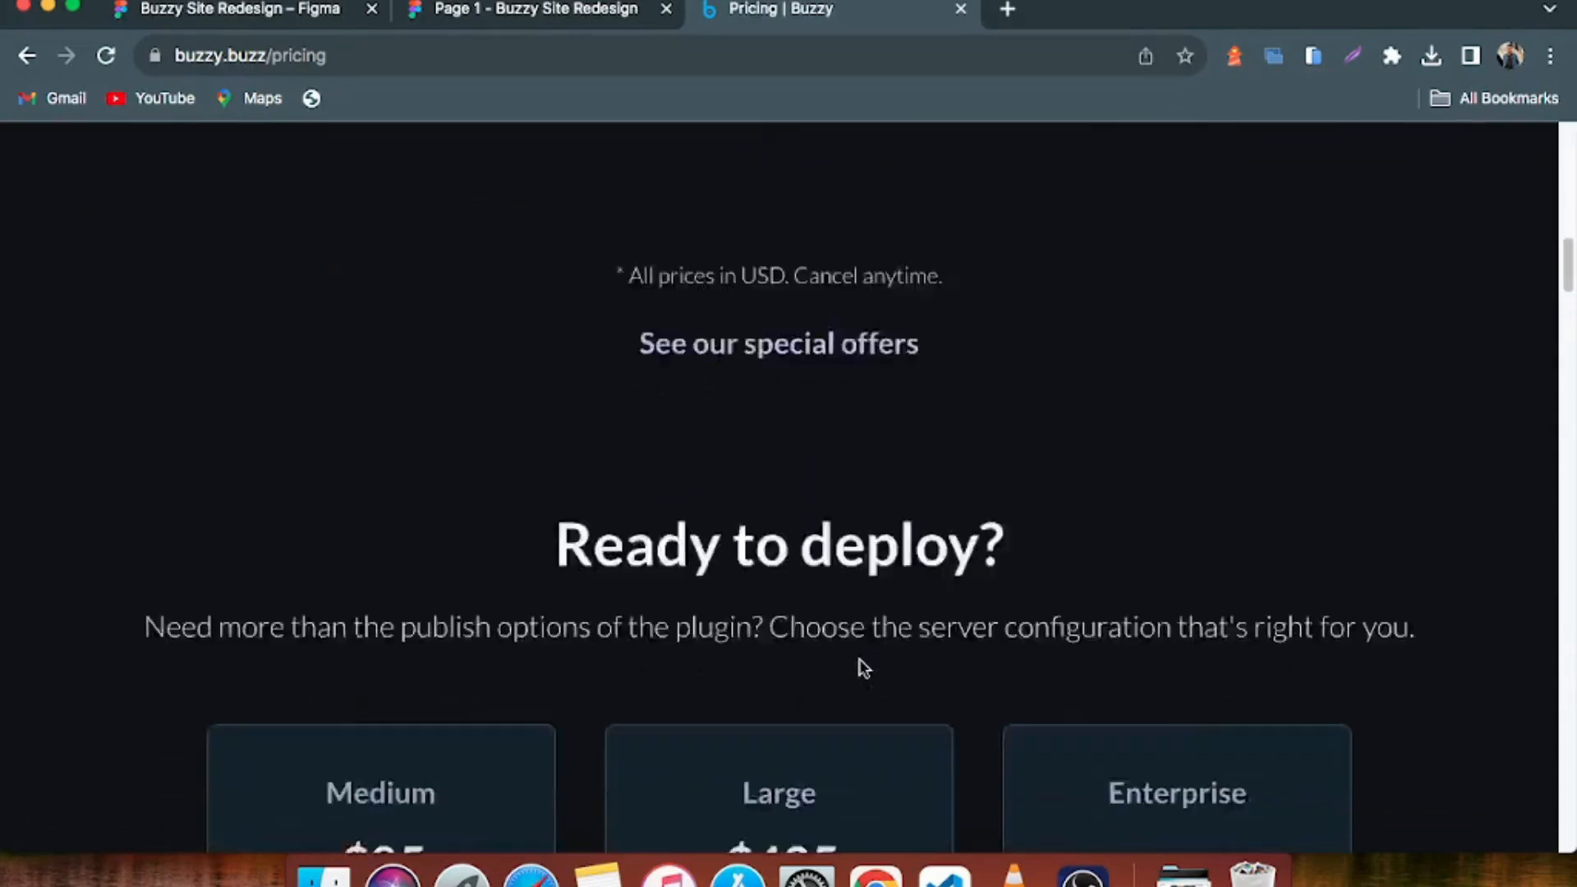
pyautogui.scroll(-1, 504, 426)
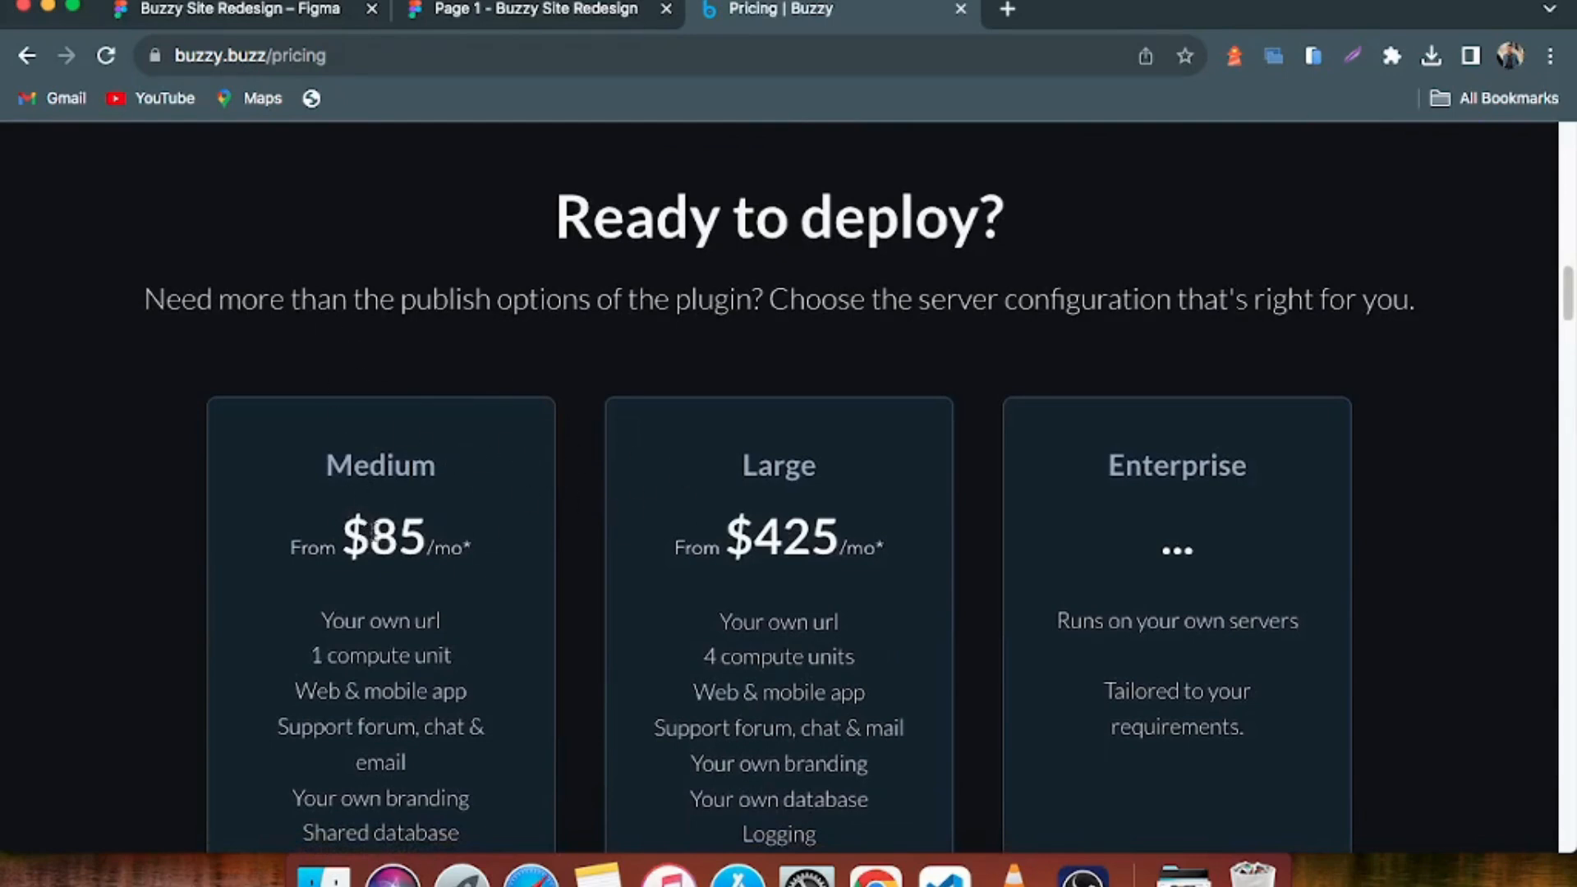
pyautogui.moveTo(765, 450); pyautogui.dragTo(956, 450)
pyautogui.moveTo(1105, 456); pyautogui.dragTo(1254, 472)
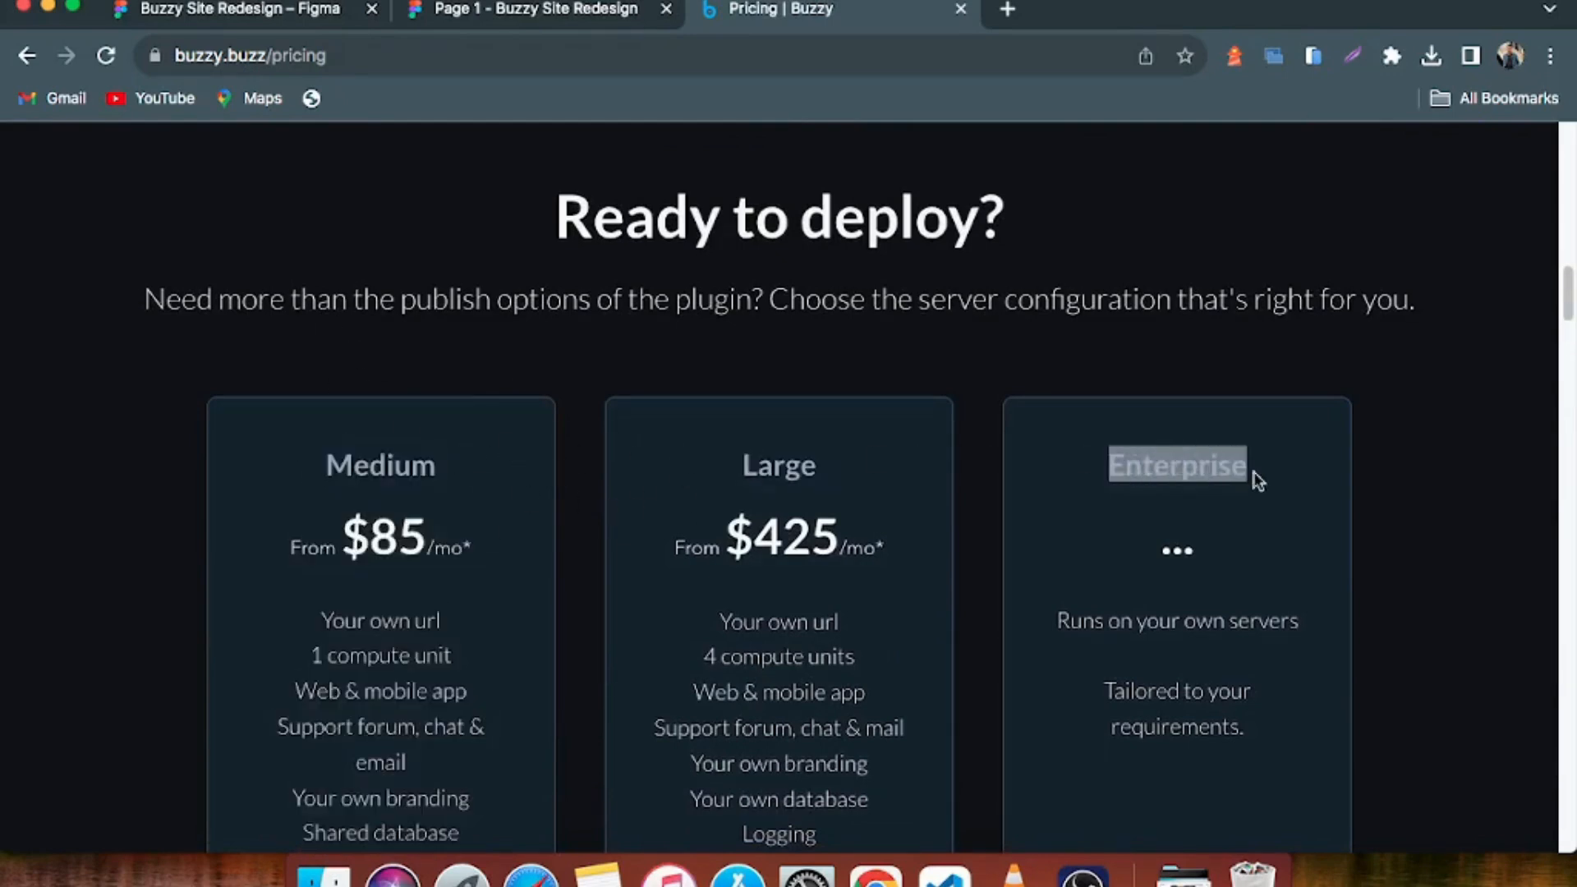
pyautogui.scroll(-9, 837, 542)
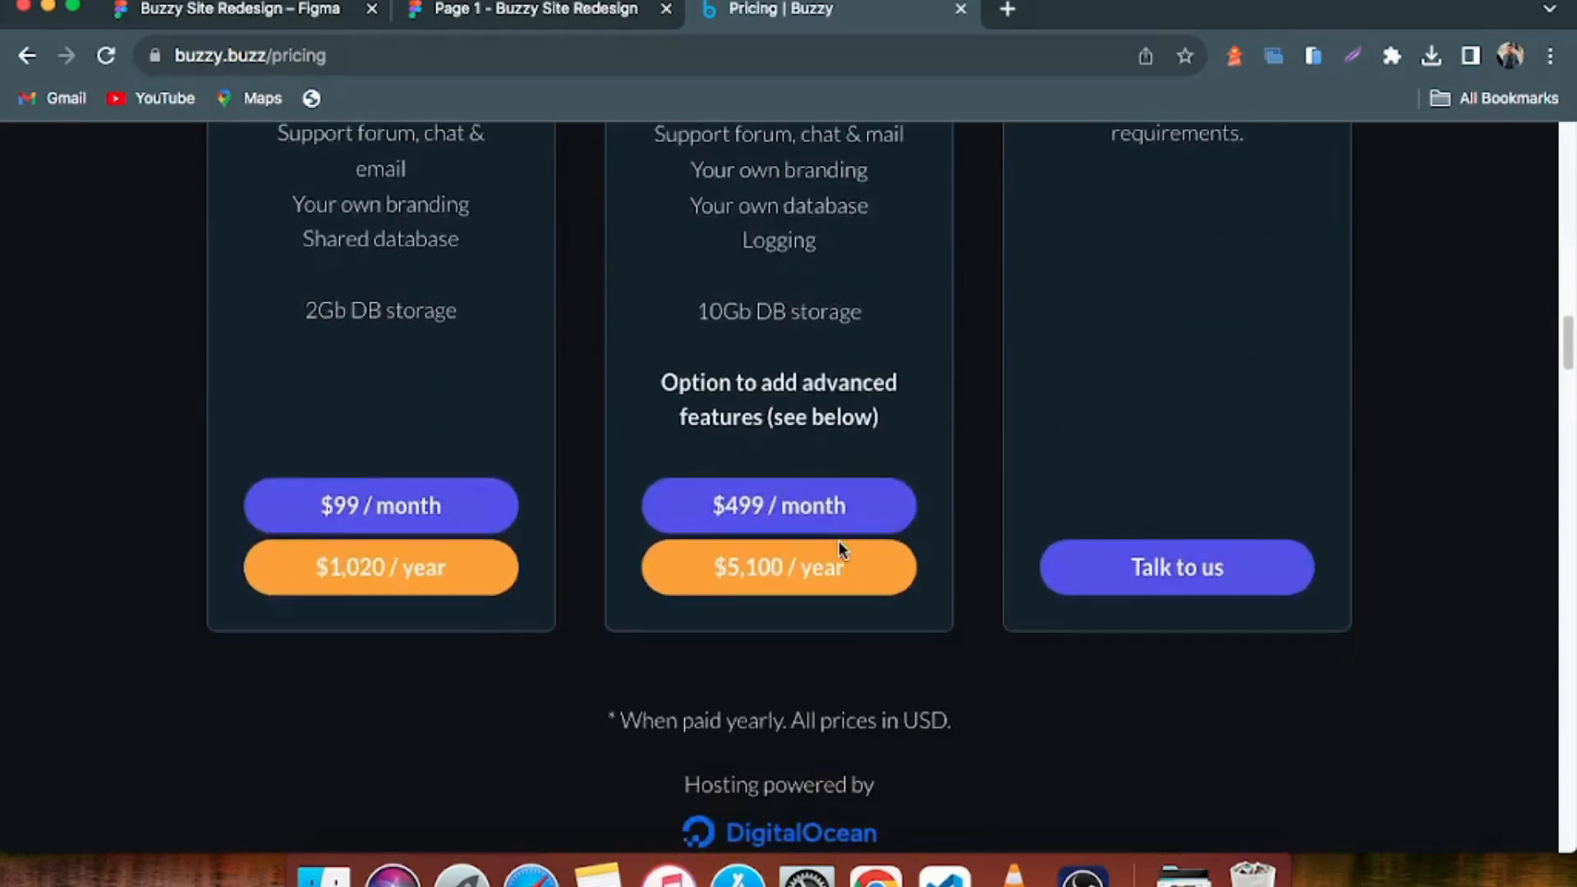
# Look through the Buzzy Incubator plan, the advanced feature add-ons and the Feature Comparison table on the pricing page
pyautogui.scroll(-11, 843, 549)
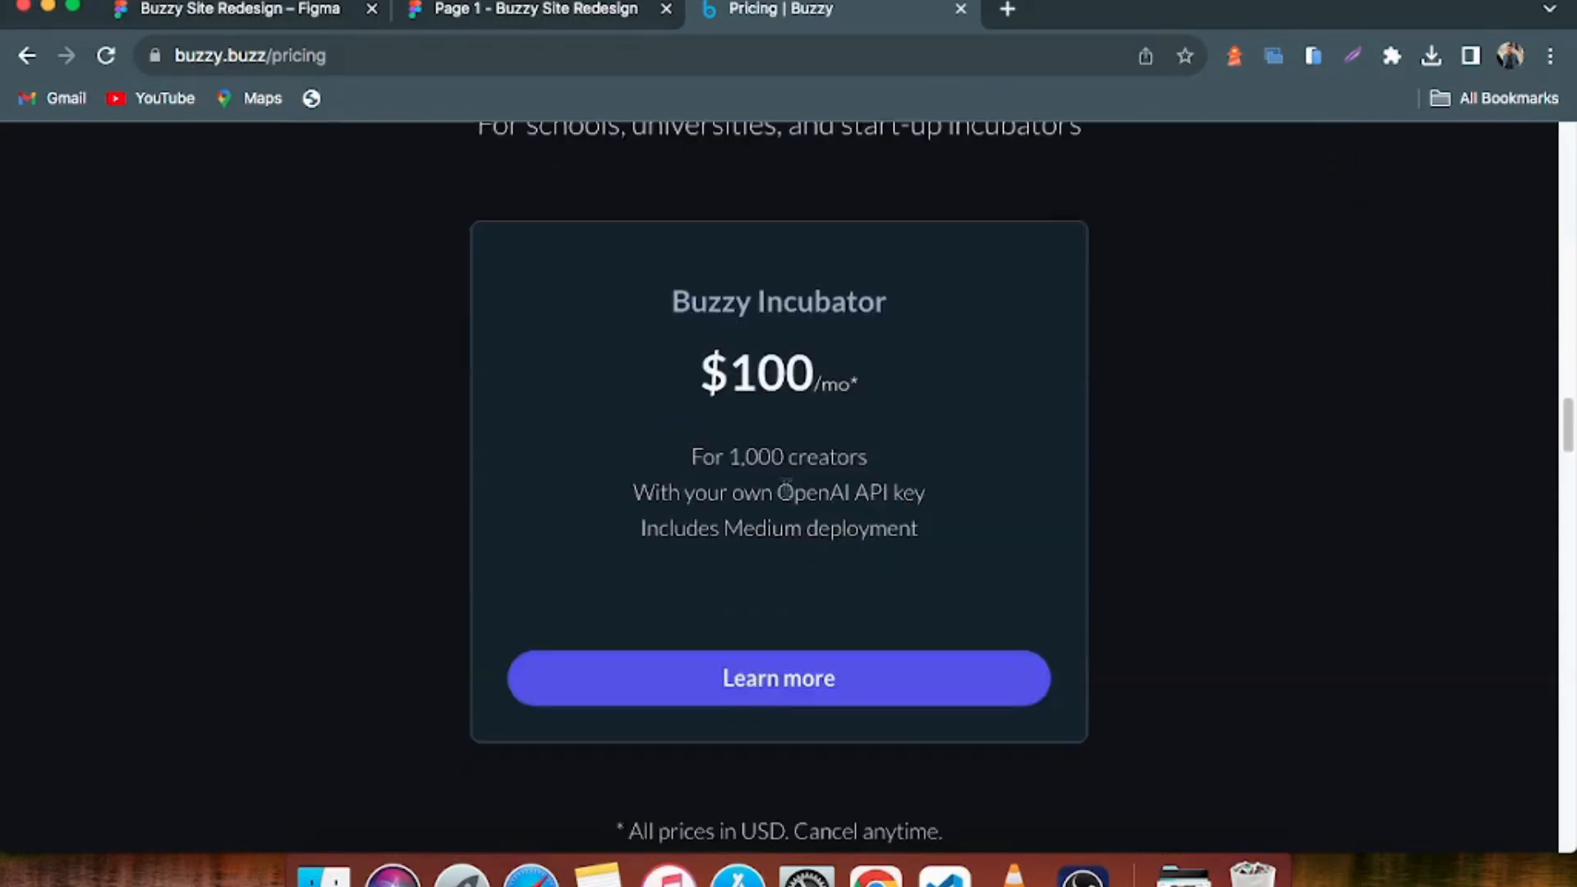
pyautogui.scroll(-5, 890, 513)
pyautogui.scroll(-8, 889, 513)
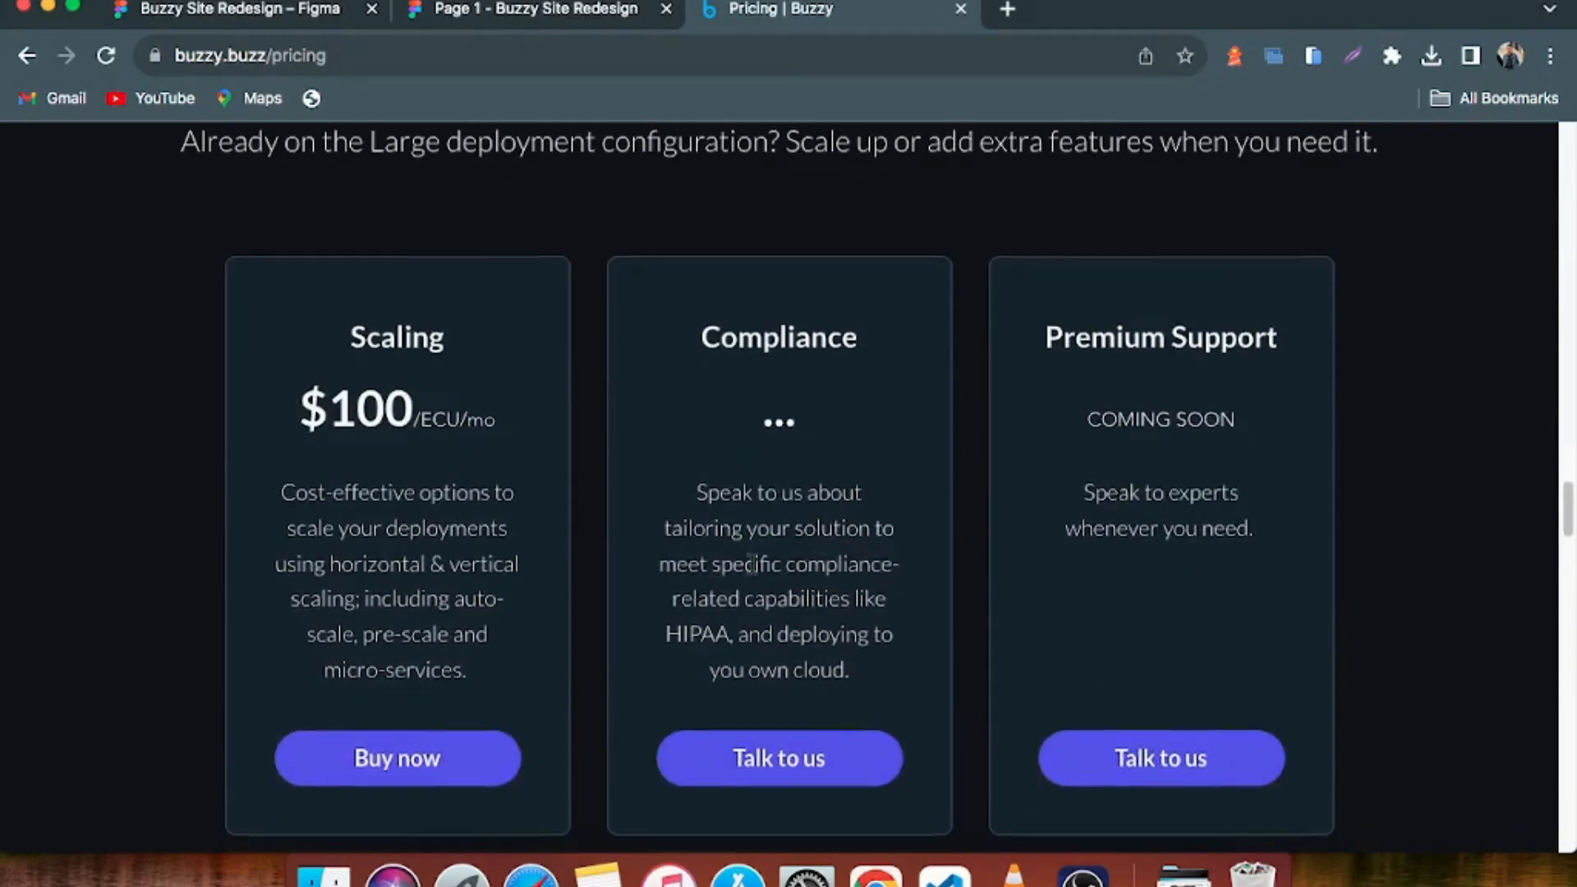
pyautogui.scroll(-20, 746, 556)
pyautogui.scroll(15, 742, 553)
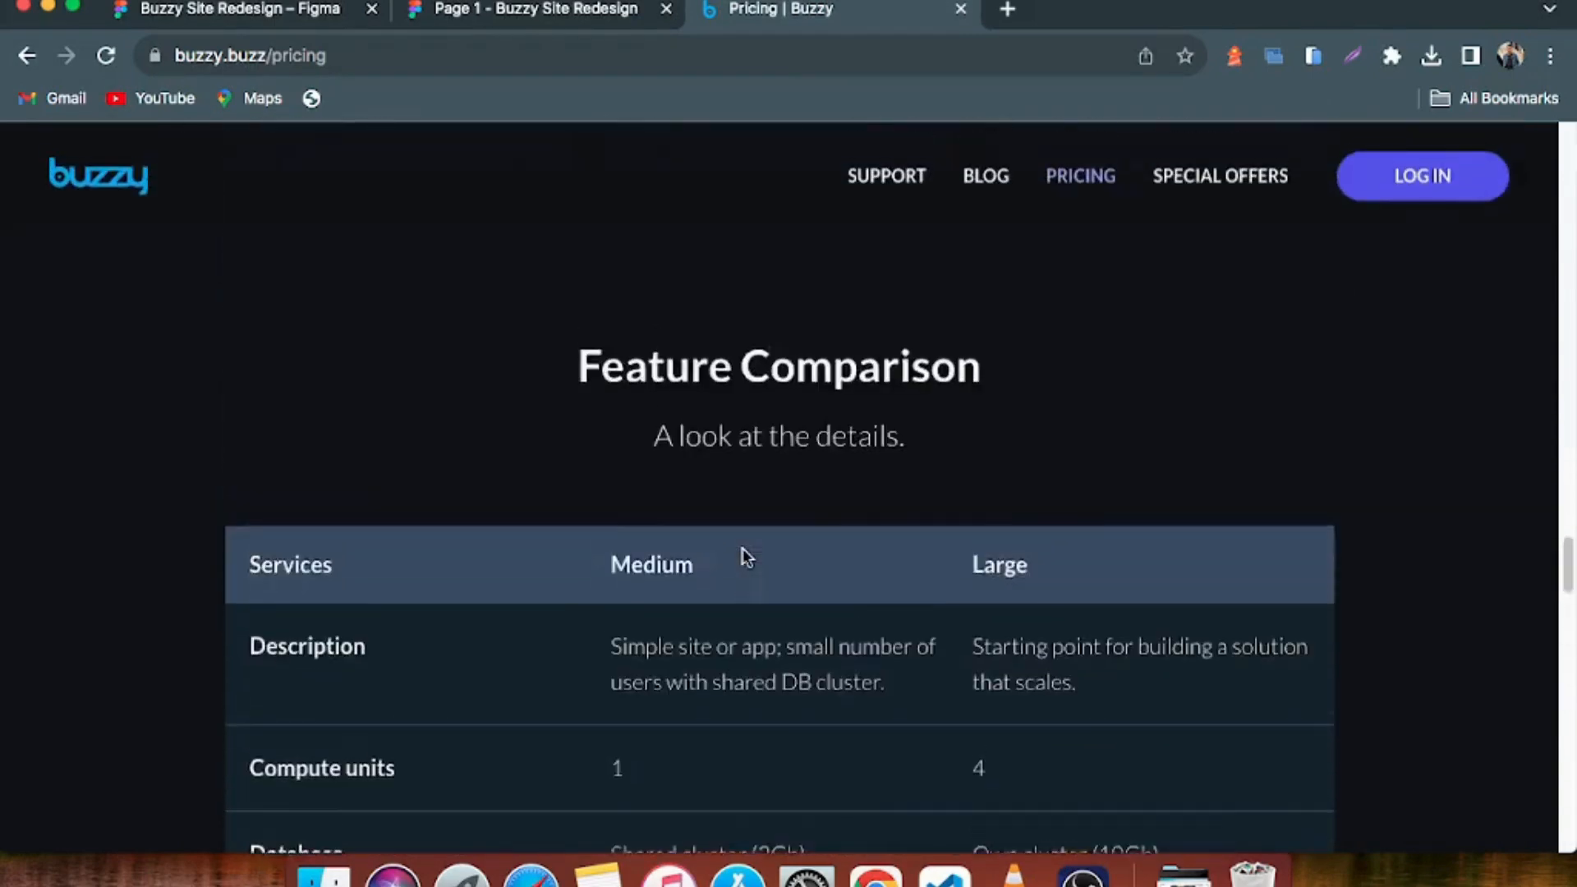
# Go back through the pricing page's sections from Need advanced features up to the Buzzy Creator plans
pyautogui.scroll(15, 787, 544)
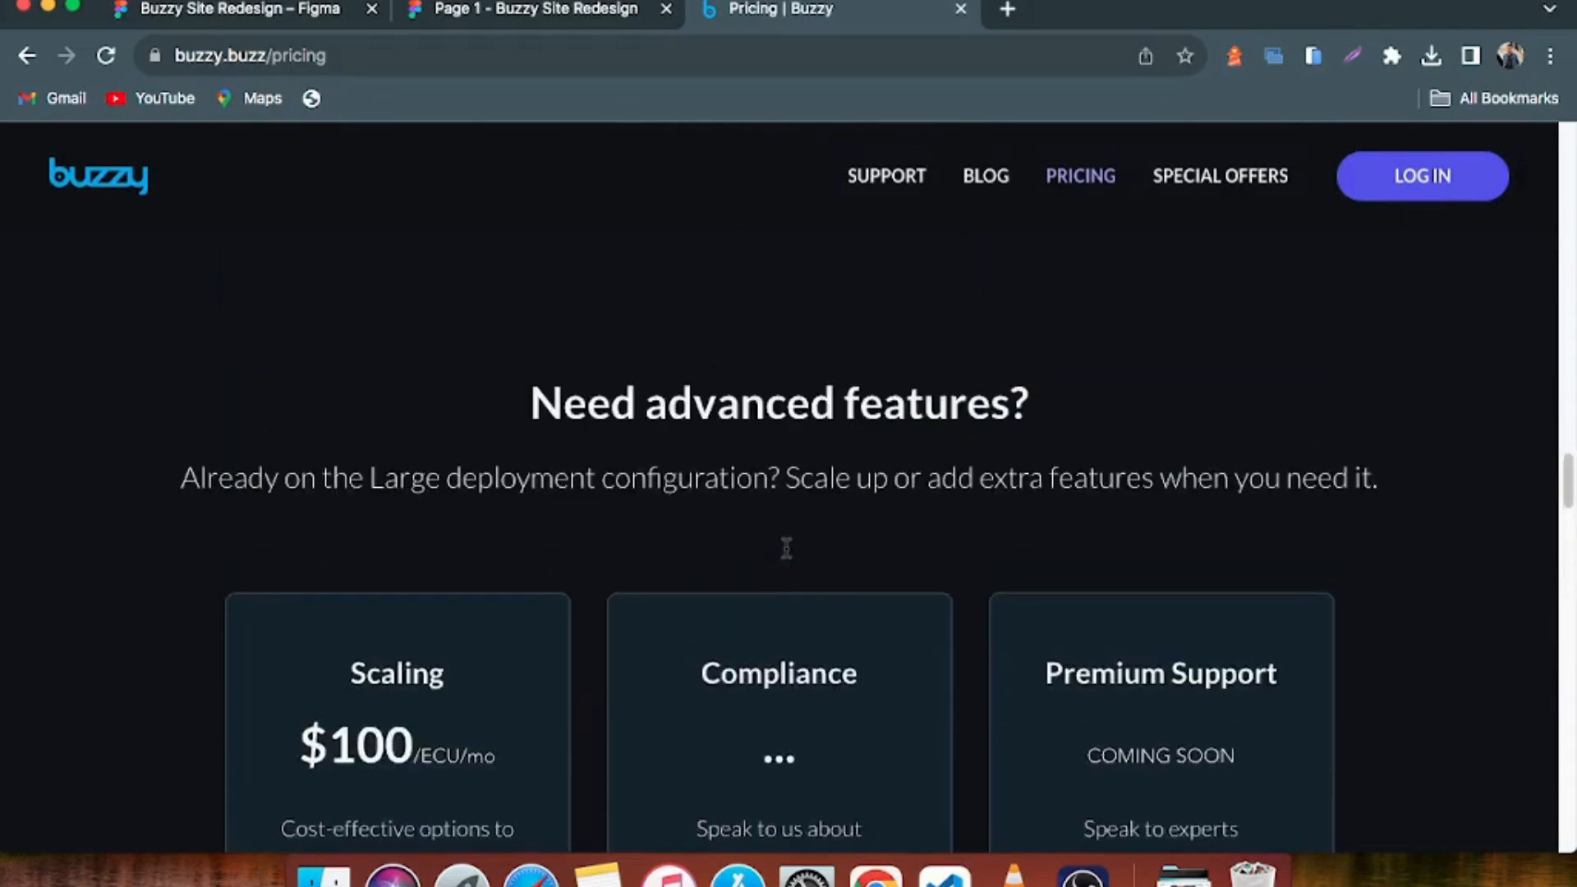
pyautogui.scroll(8, 809, 538)
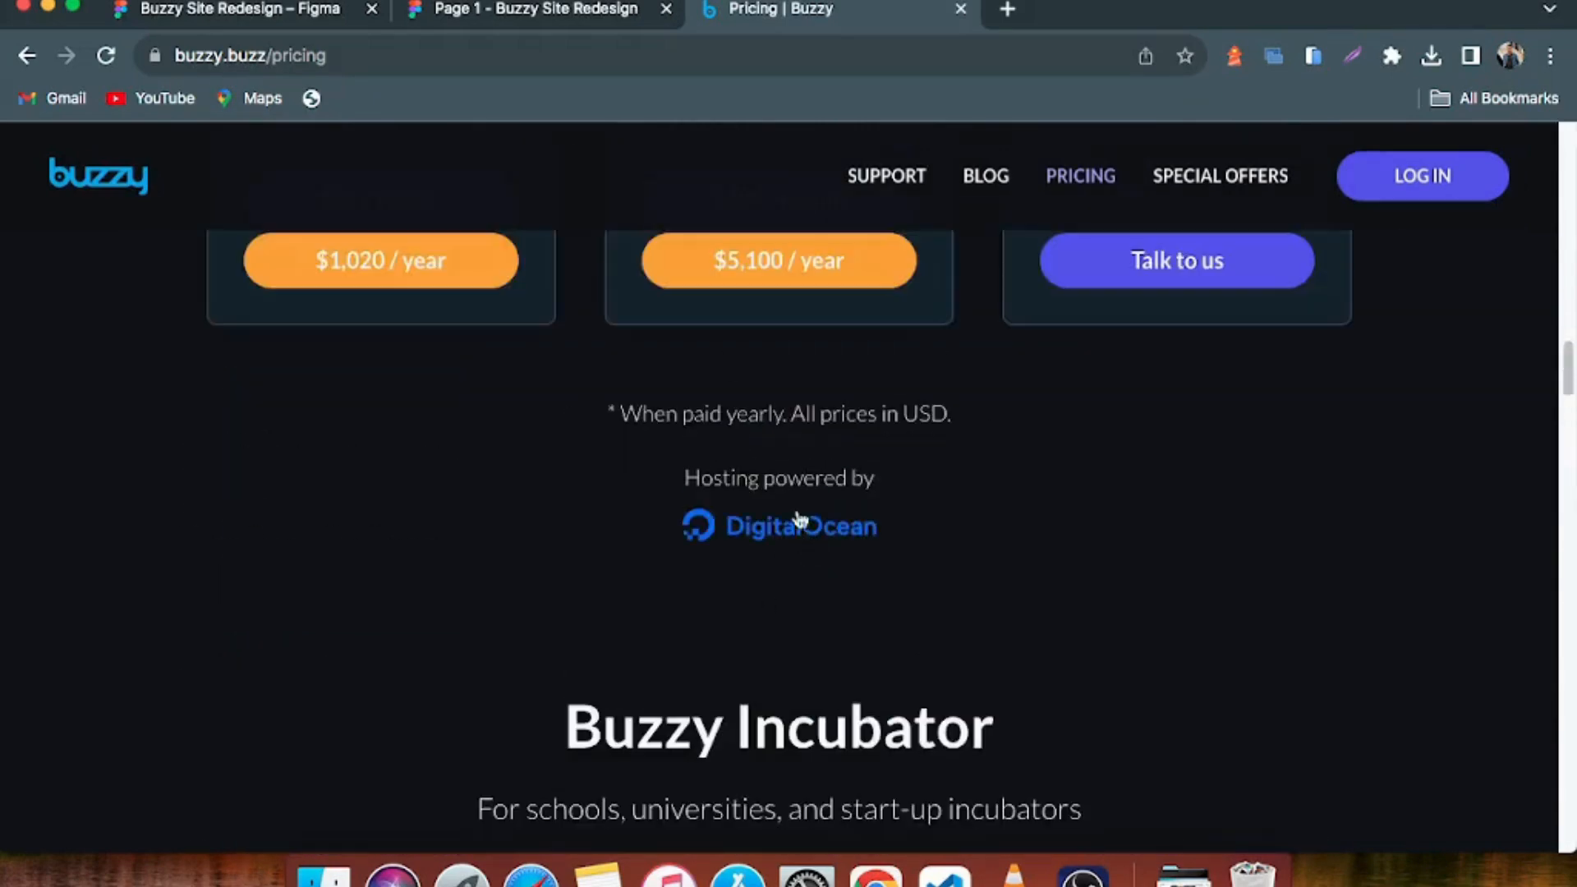
pyautogui.scroll(10, 799, 548)
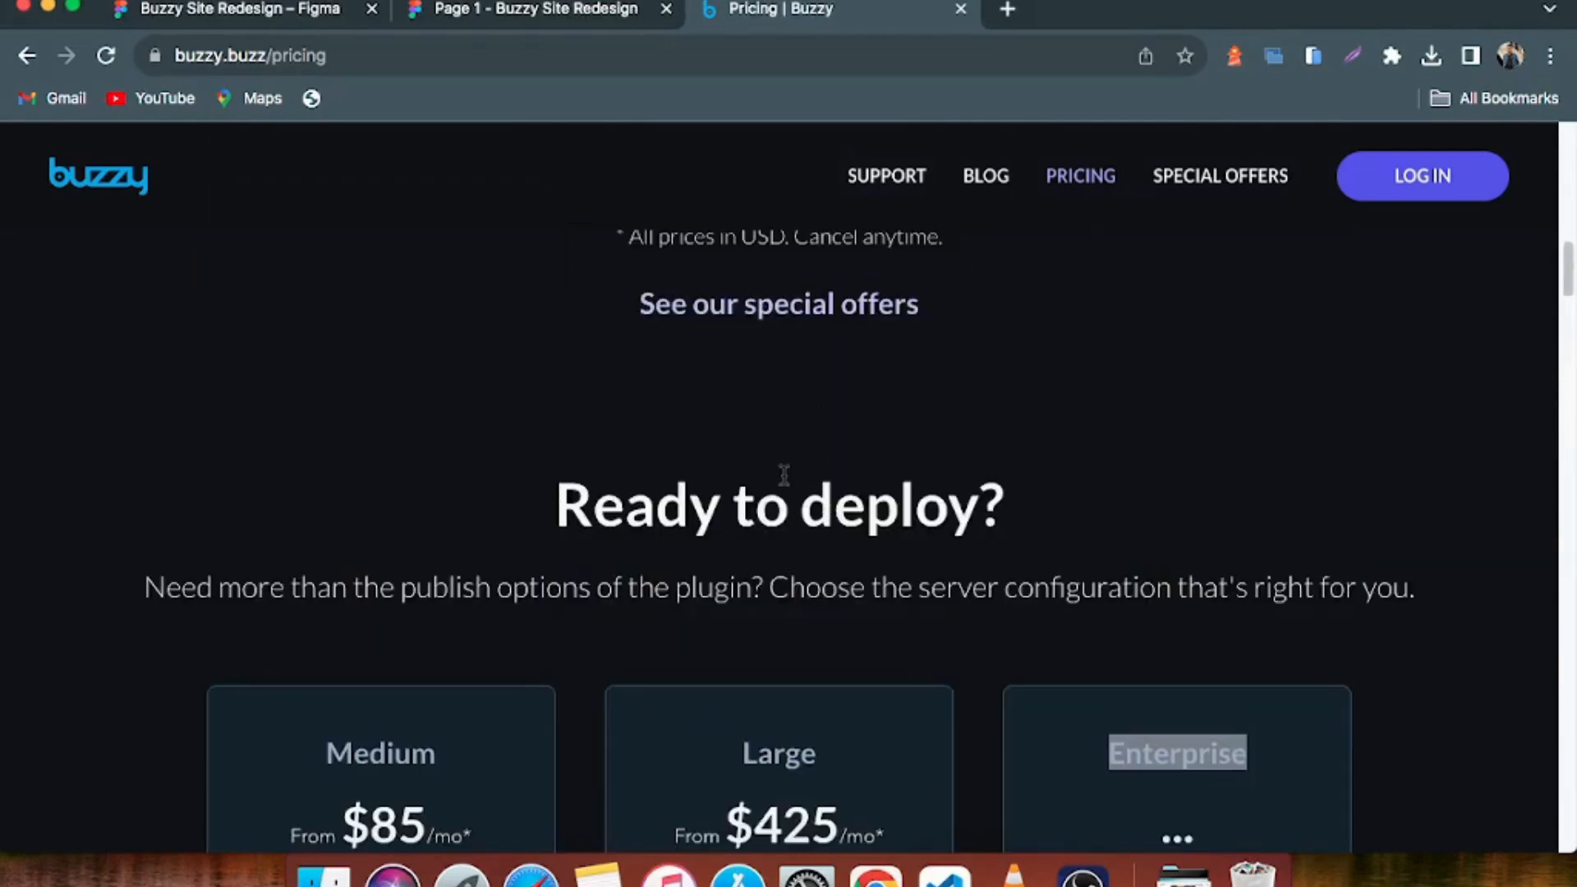
pyautogui.scroll(8, 781, 473)
pyautogui.scroll(4, 767, 528)
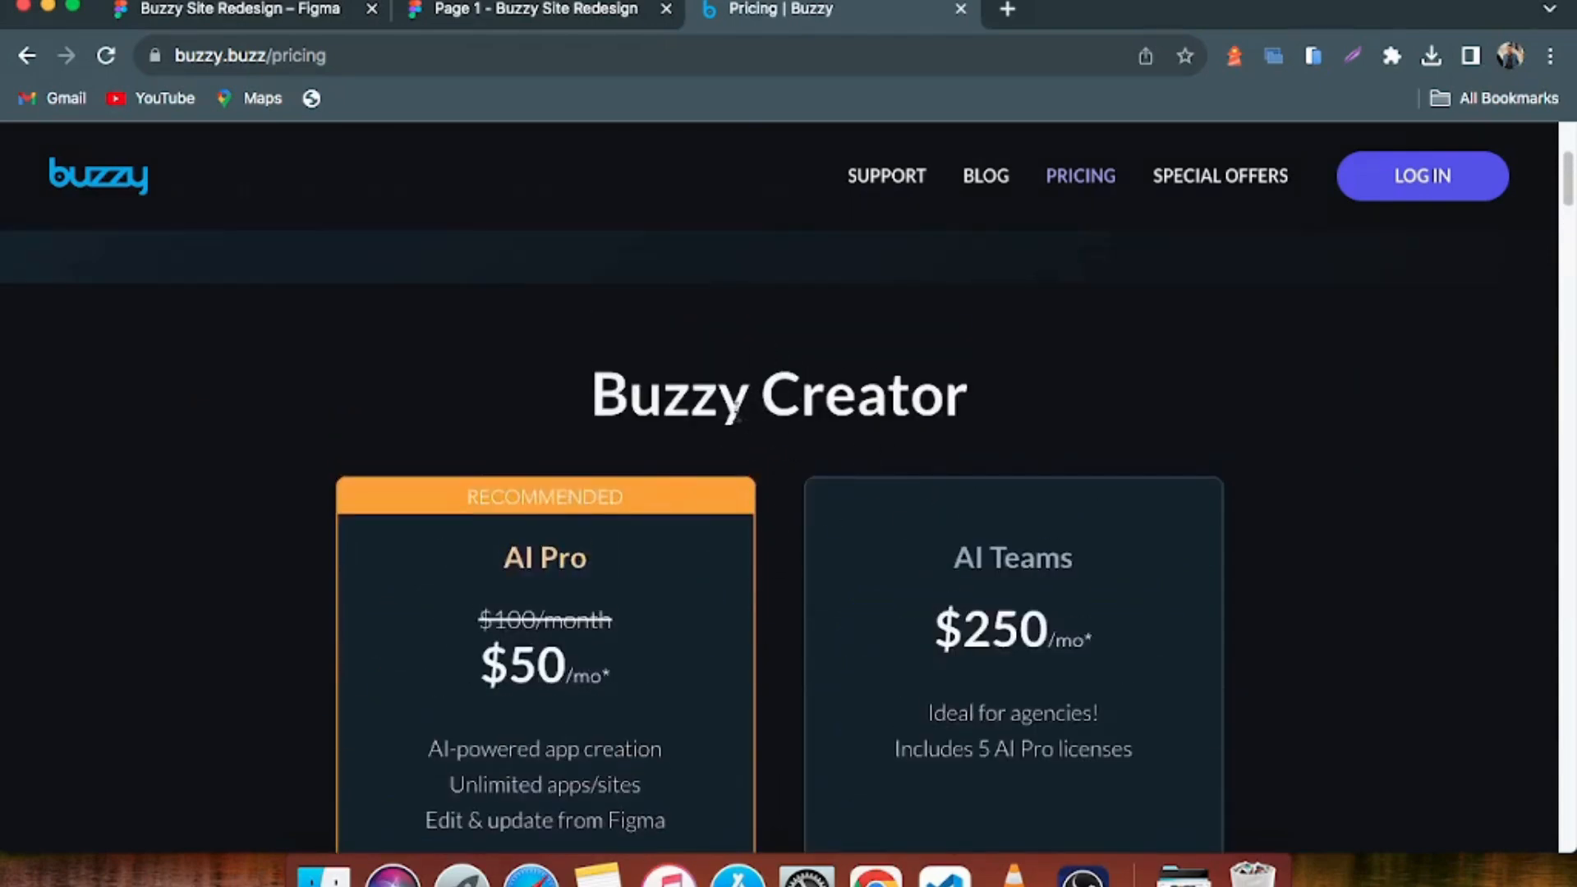
# Review the AI Pro and AI Teams plans and highlight the Medium, Large and Enterprise plan names under Ready to deploy
pyautogui.scroll(-4, 737, 417)
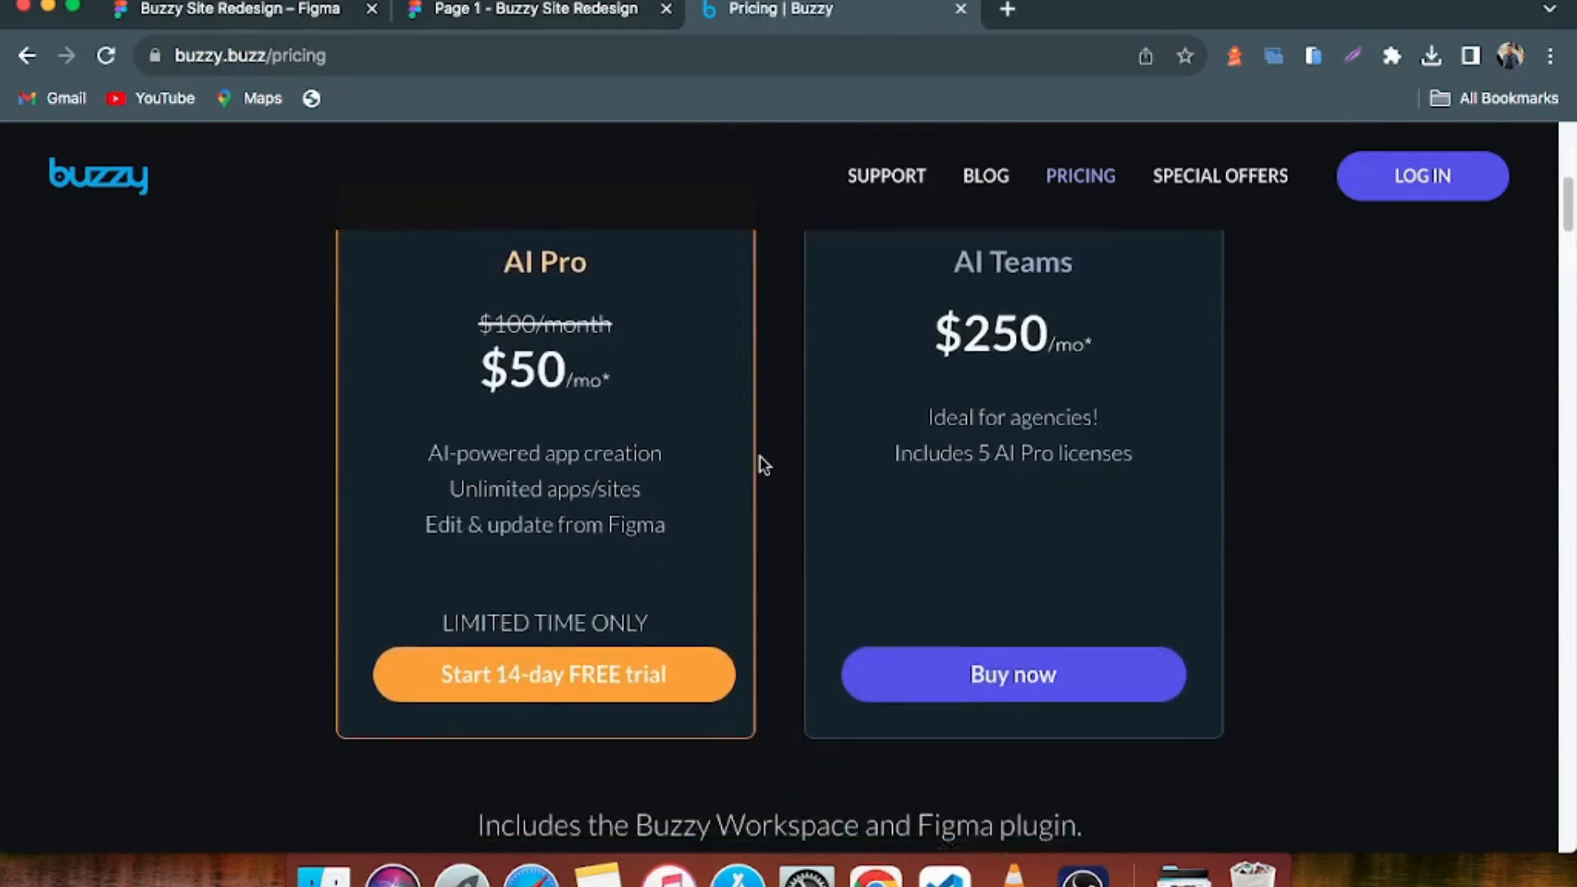
pyautogui.scroll(-4, 761, 455)
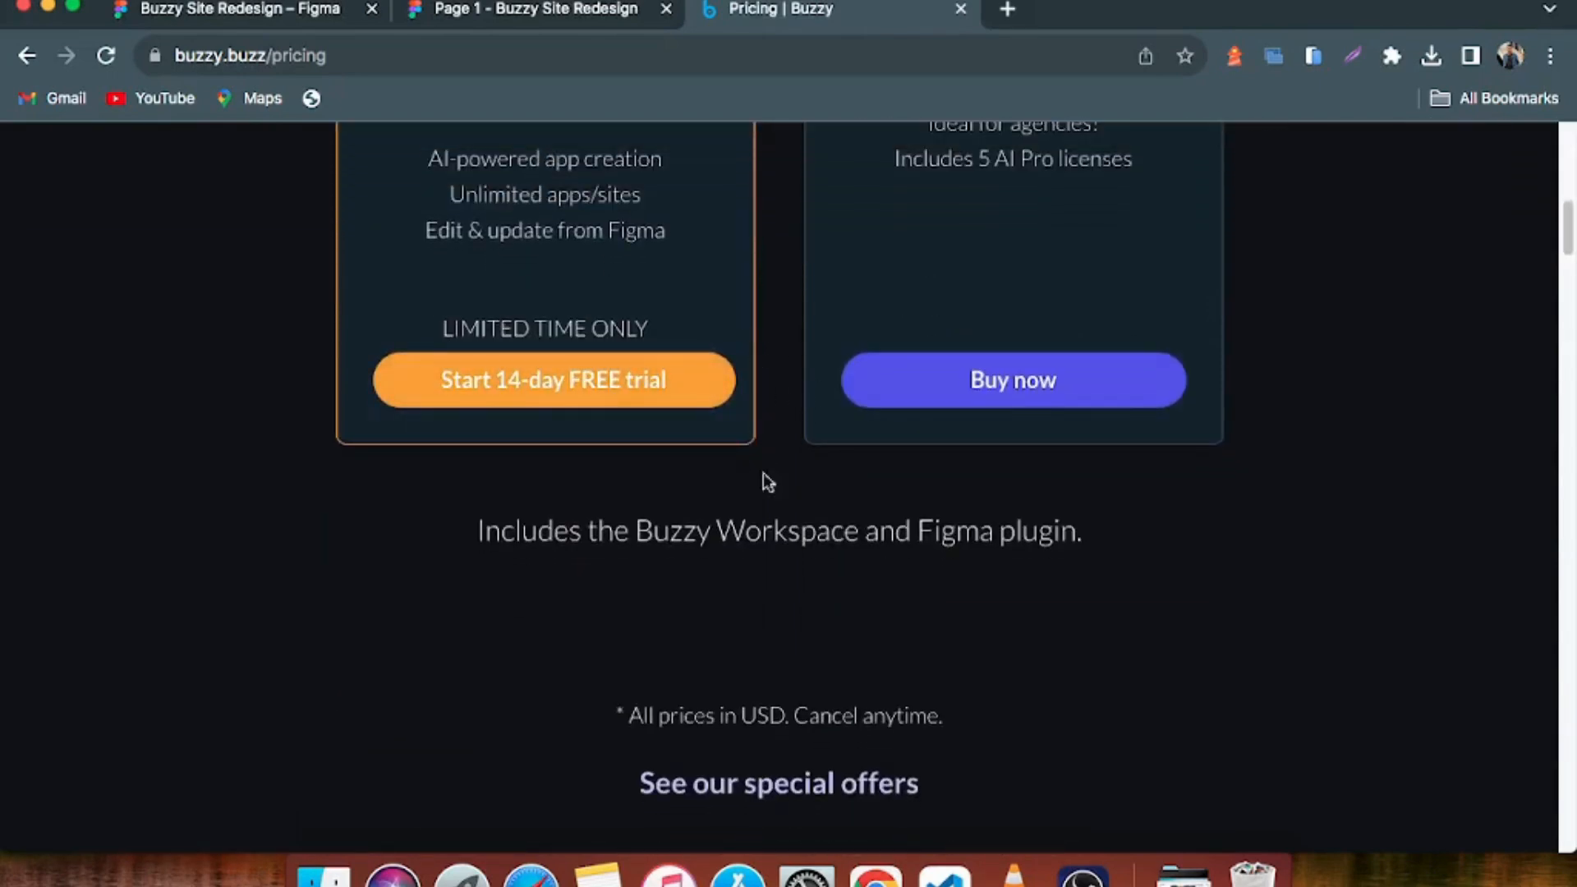
pyautogui.scroll(-4, 789, 439)
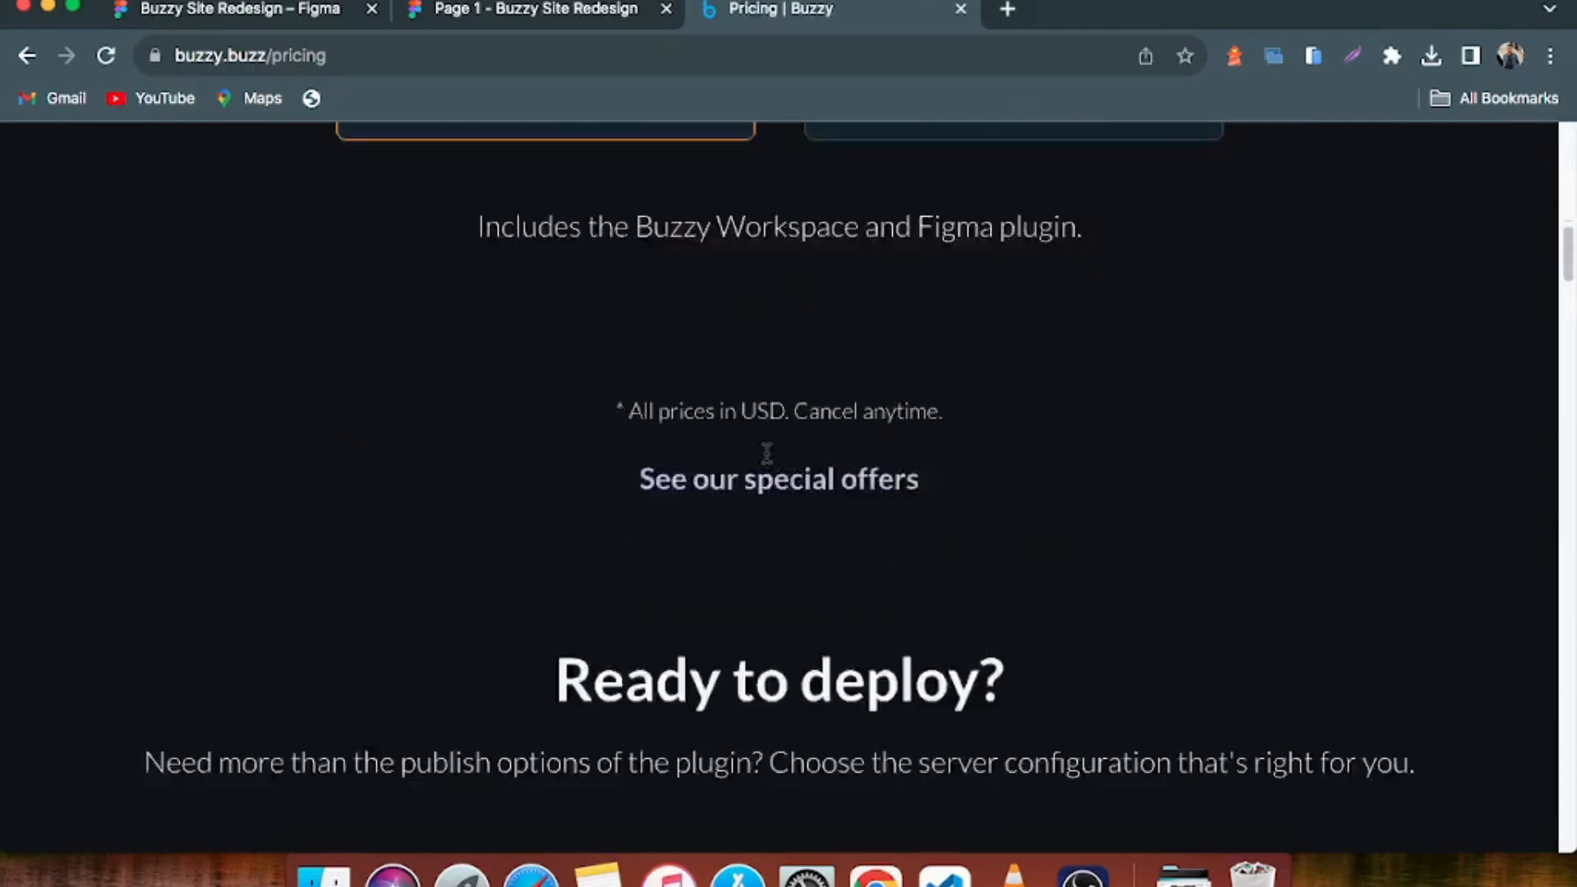
pyautogui.scroll(-2, 766, 453)
pyautogui.scroll(-2, 675, 444)
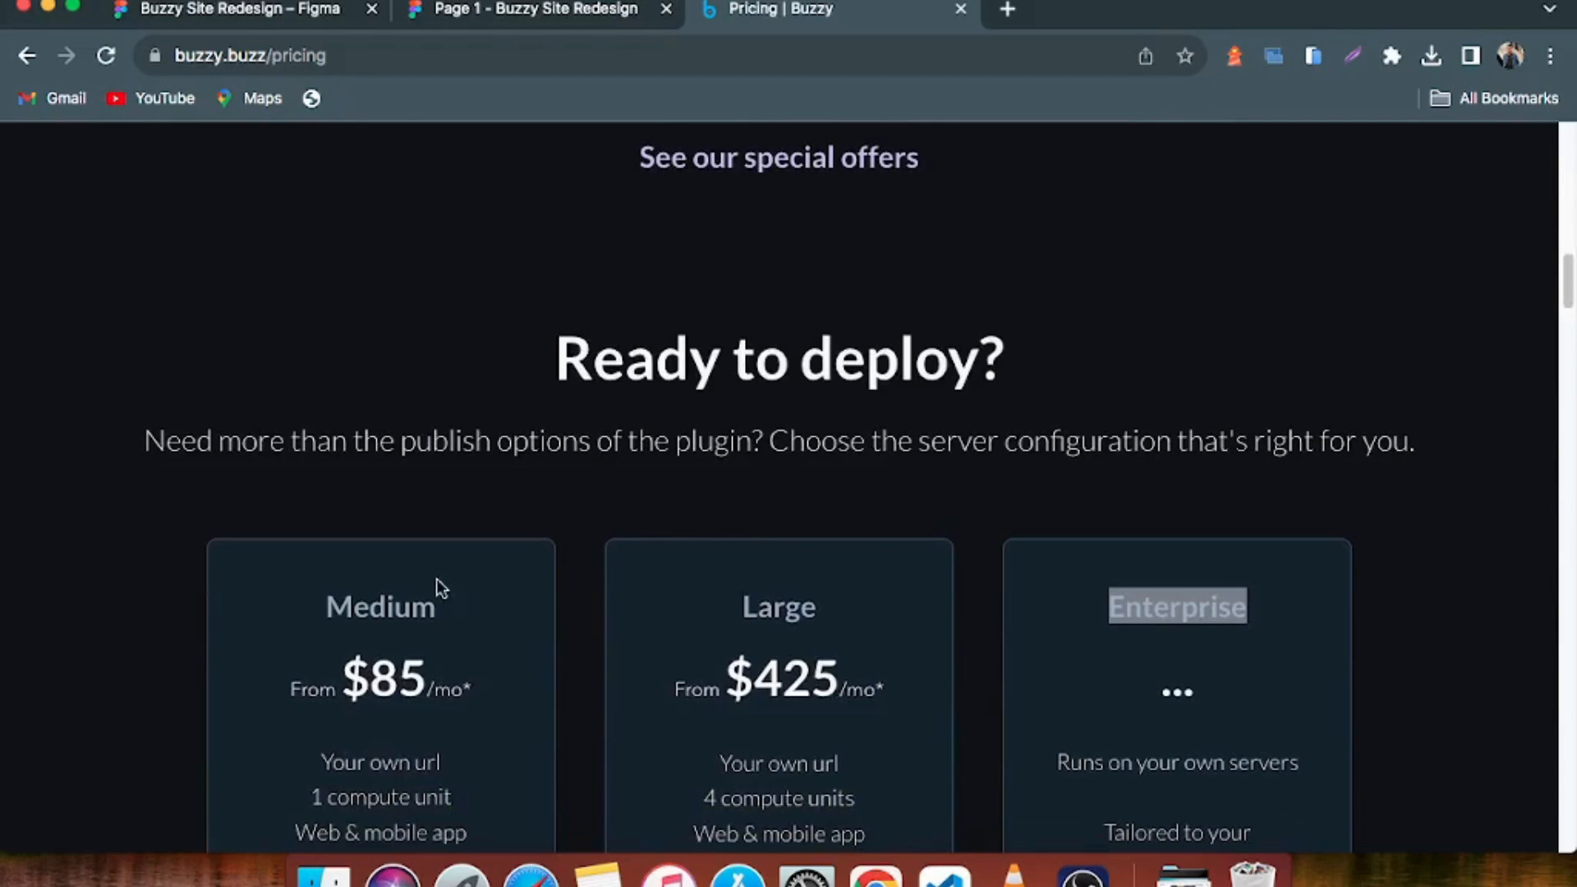
pyautogui.moveTo(347, 604); pyautogui.dragTo(440, 604)
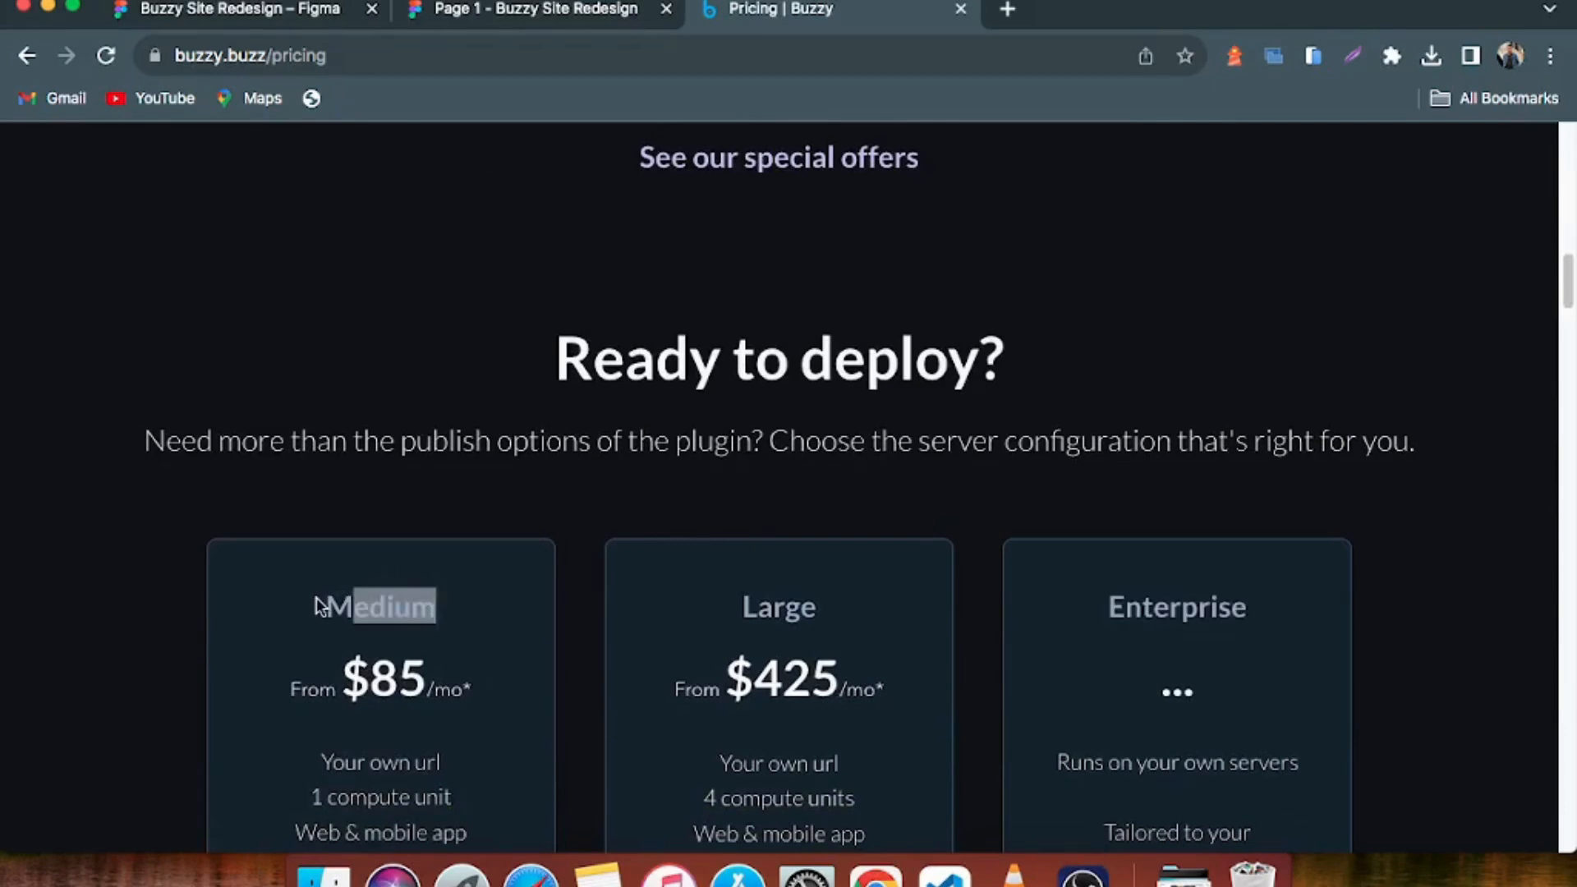
pyautogui.moveTo(321, 607); pyautogui.dragTo(443, 605)
pyautogui.moveTo(775, 603); pyautogui.dragTo(895, 605)
pyautogui.click(1113, 605)
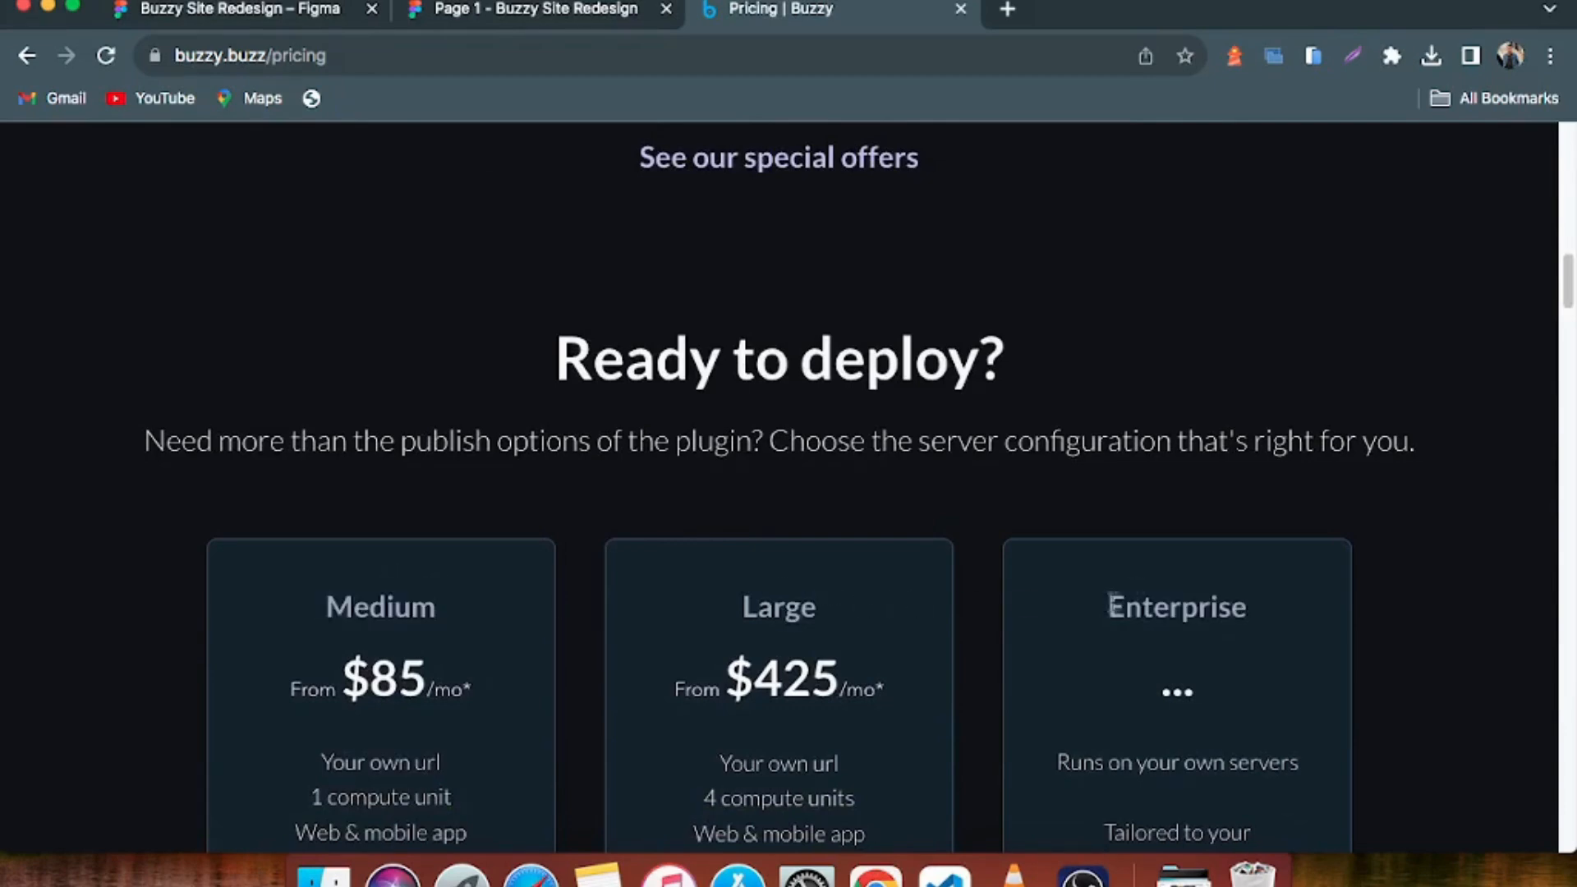
pyautogui.moveTo(1111, 605); pyautogui.dragTo(1271, 609)
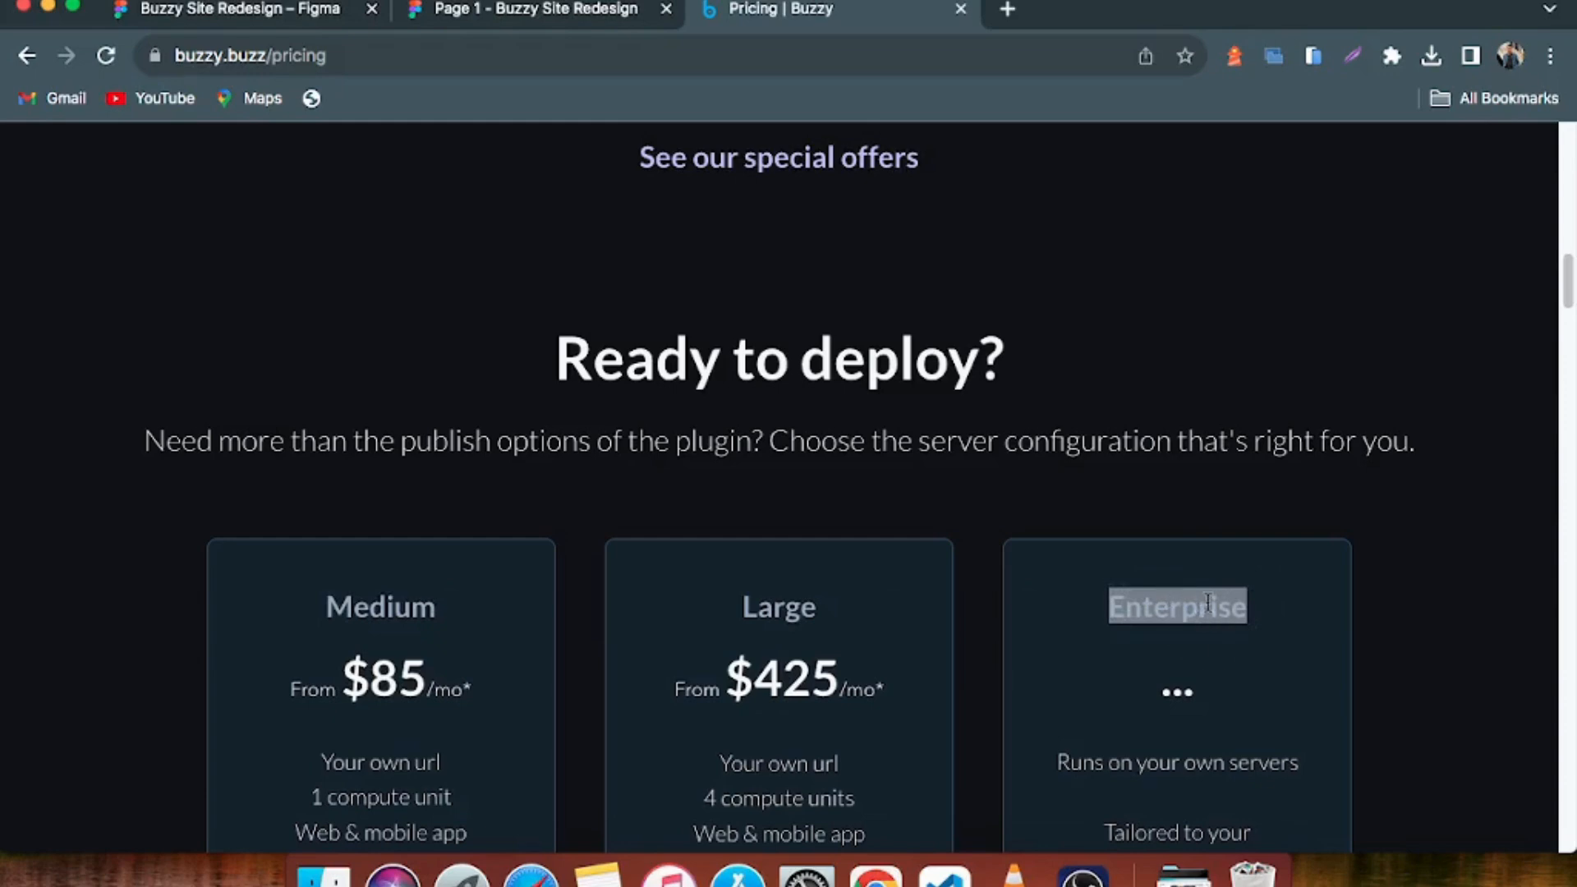
# Compare the live Ready to deploy plans with the prototype's Plans & Pricing hero, customer logos and billing toggle
pyautogui.scroll(-12, 868, 564)
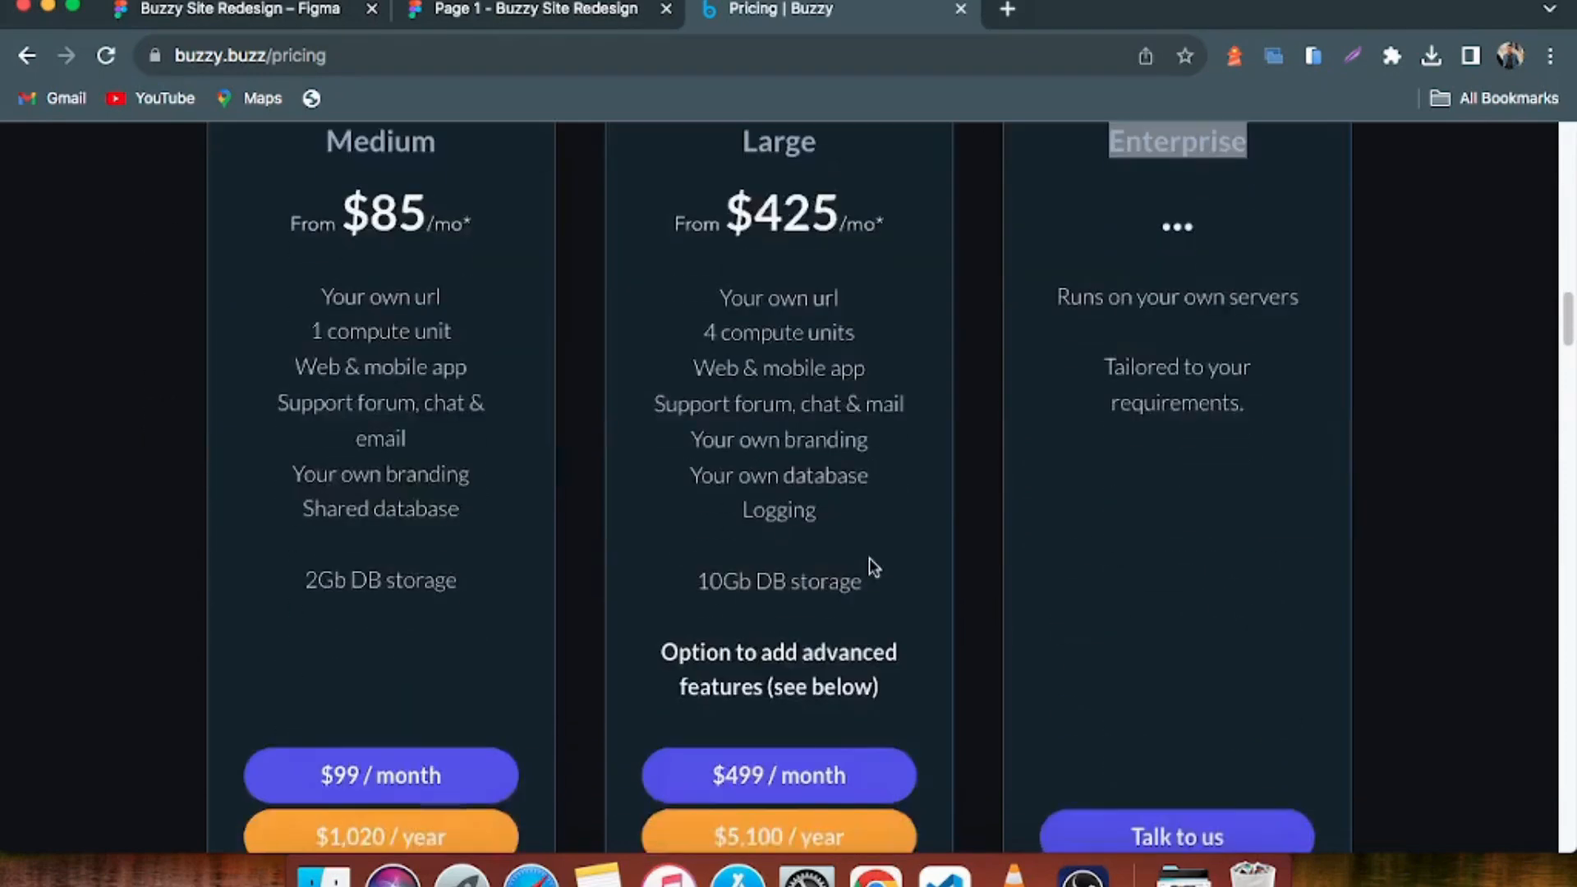
pyautogui.click(530, 20)
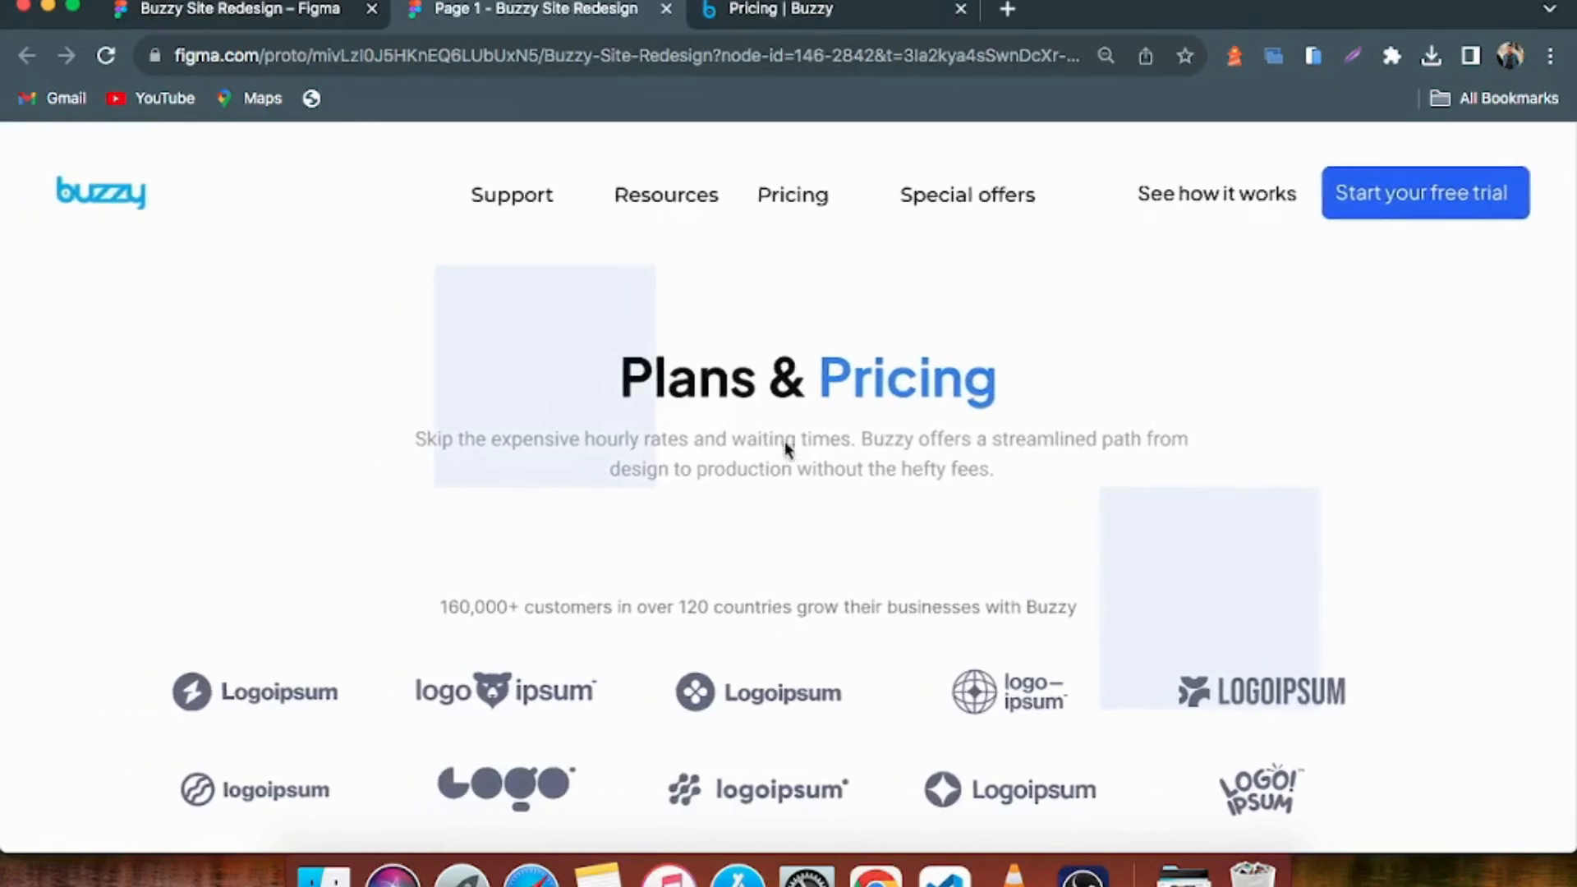
pyautogui.scroll(-2, 780, 443)
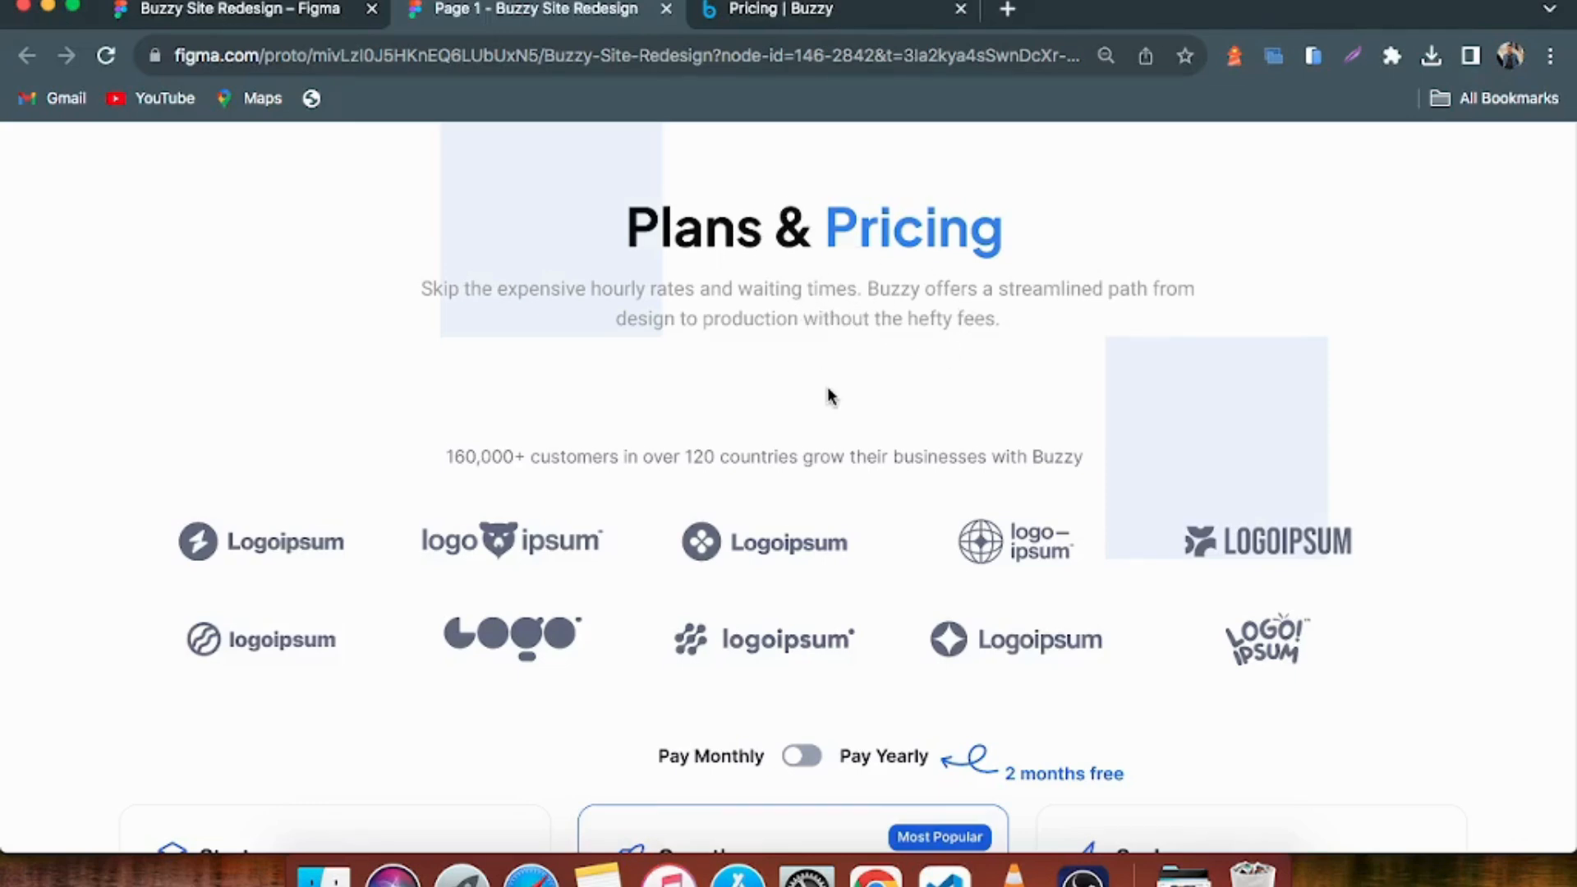
pyautogui.scroll(-4, 828, 411)
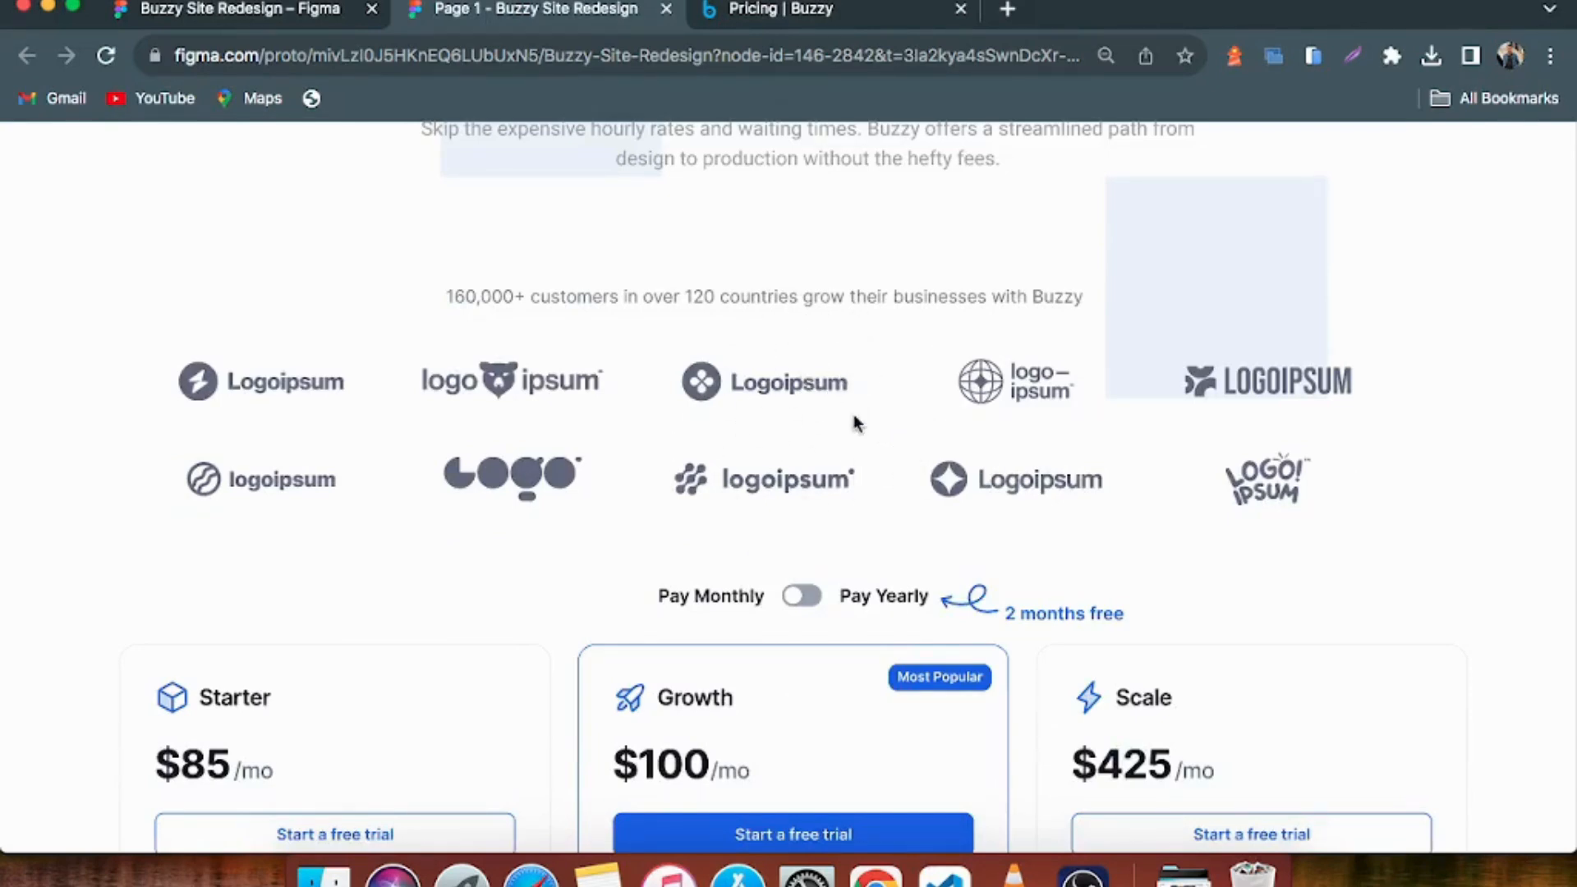
# In the Figma design file, select the Starter, Growth and Scale plan cards in turn and view the Enterprise card
pyautogui.click(267, 20)
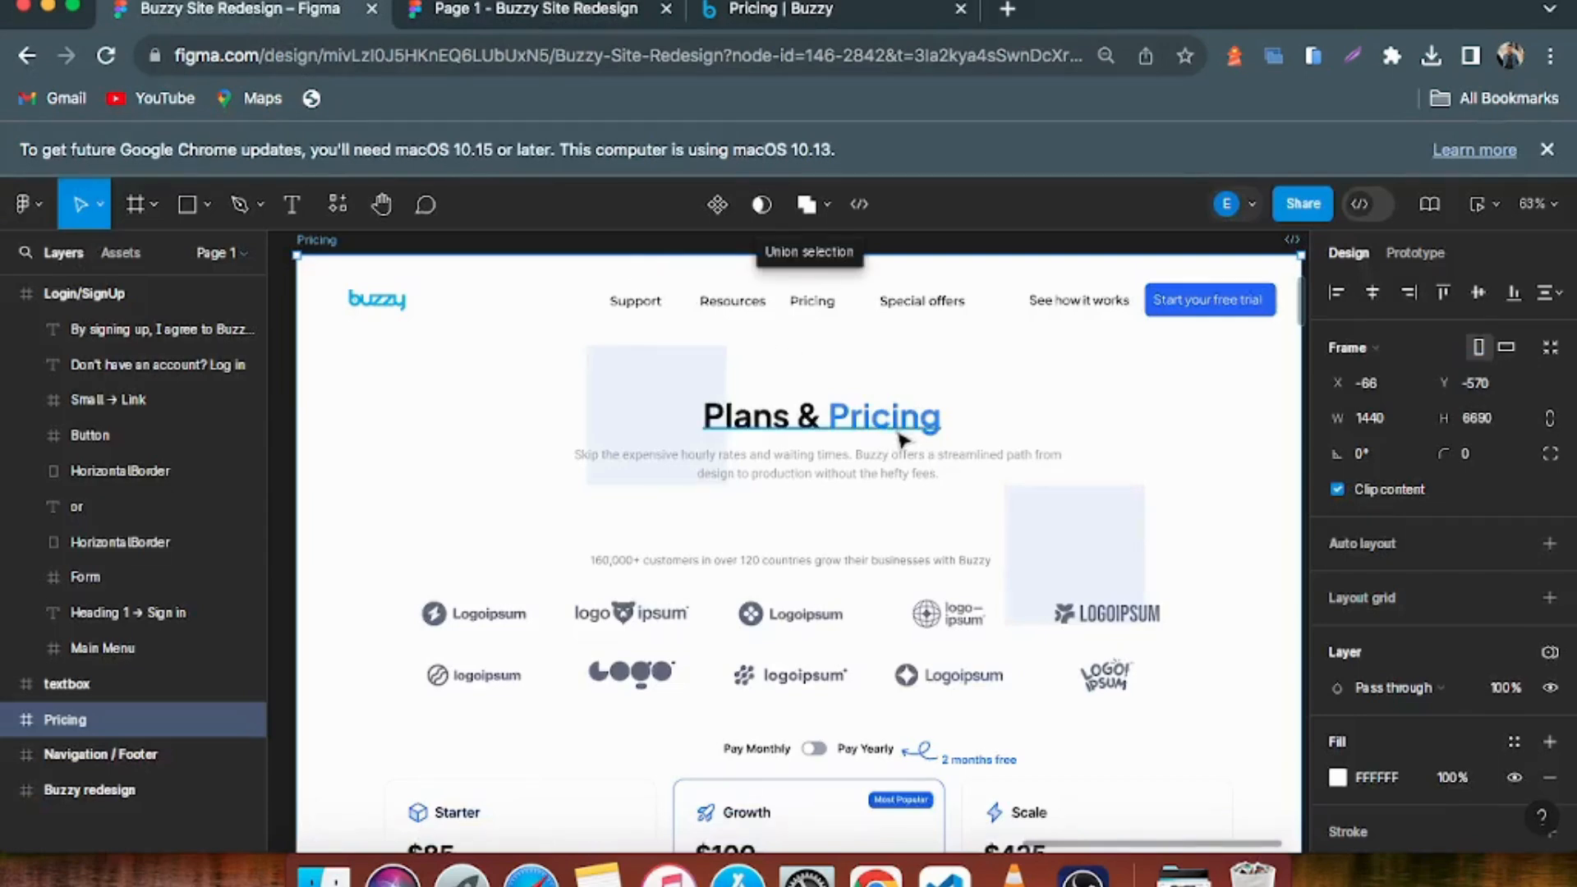
pyautogui.scroll(-5, 821, 493)
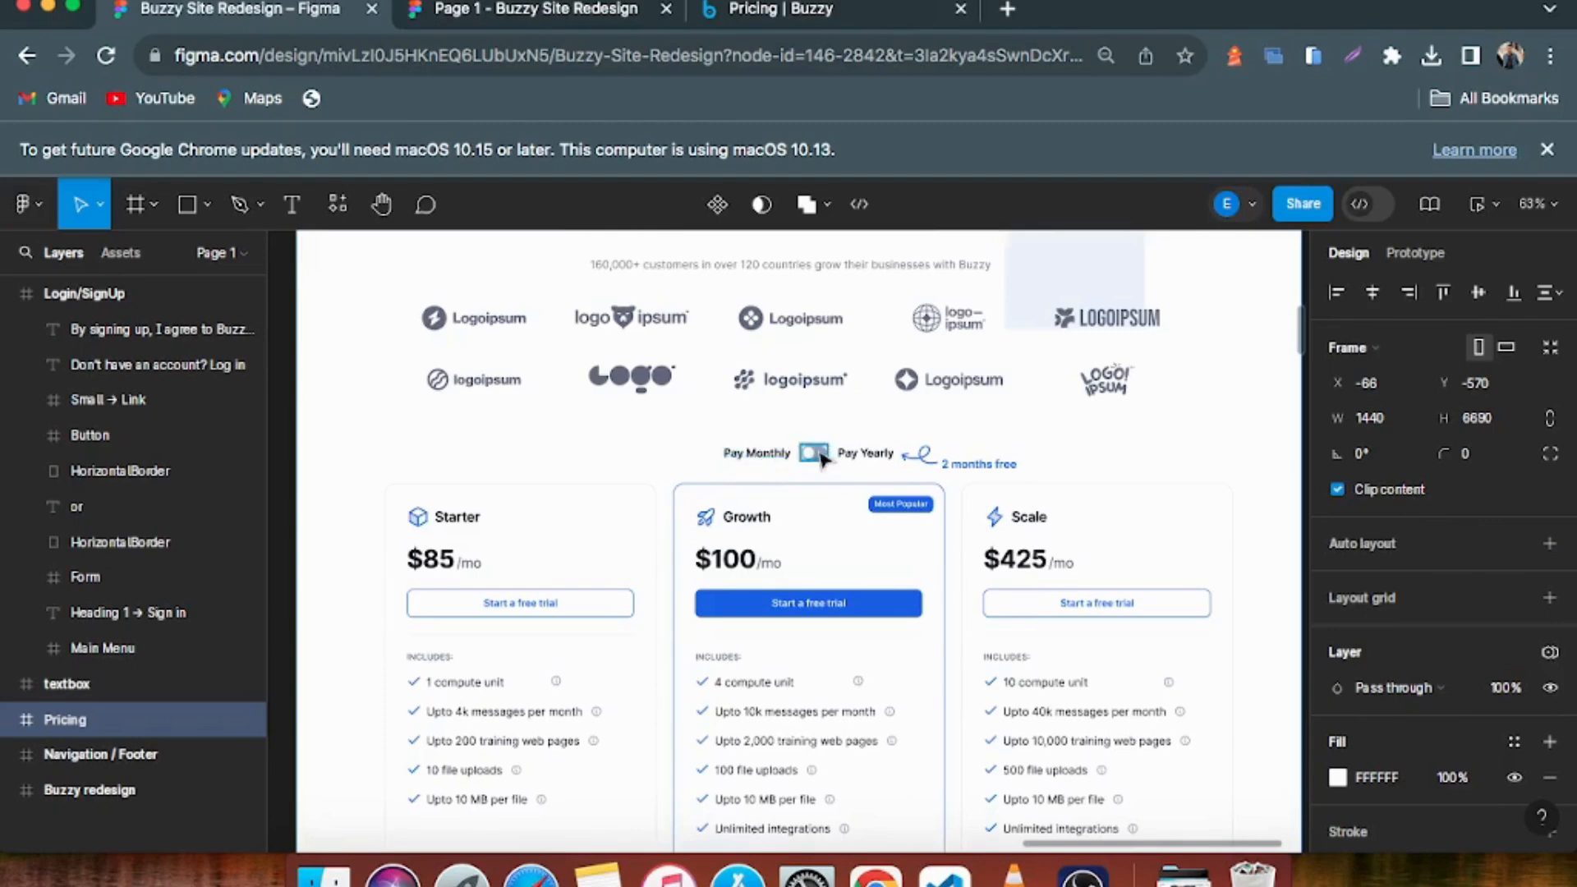
pyautogui.scroll(-2, 904, 510)
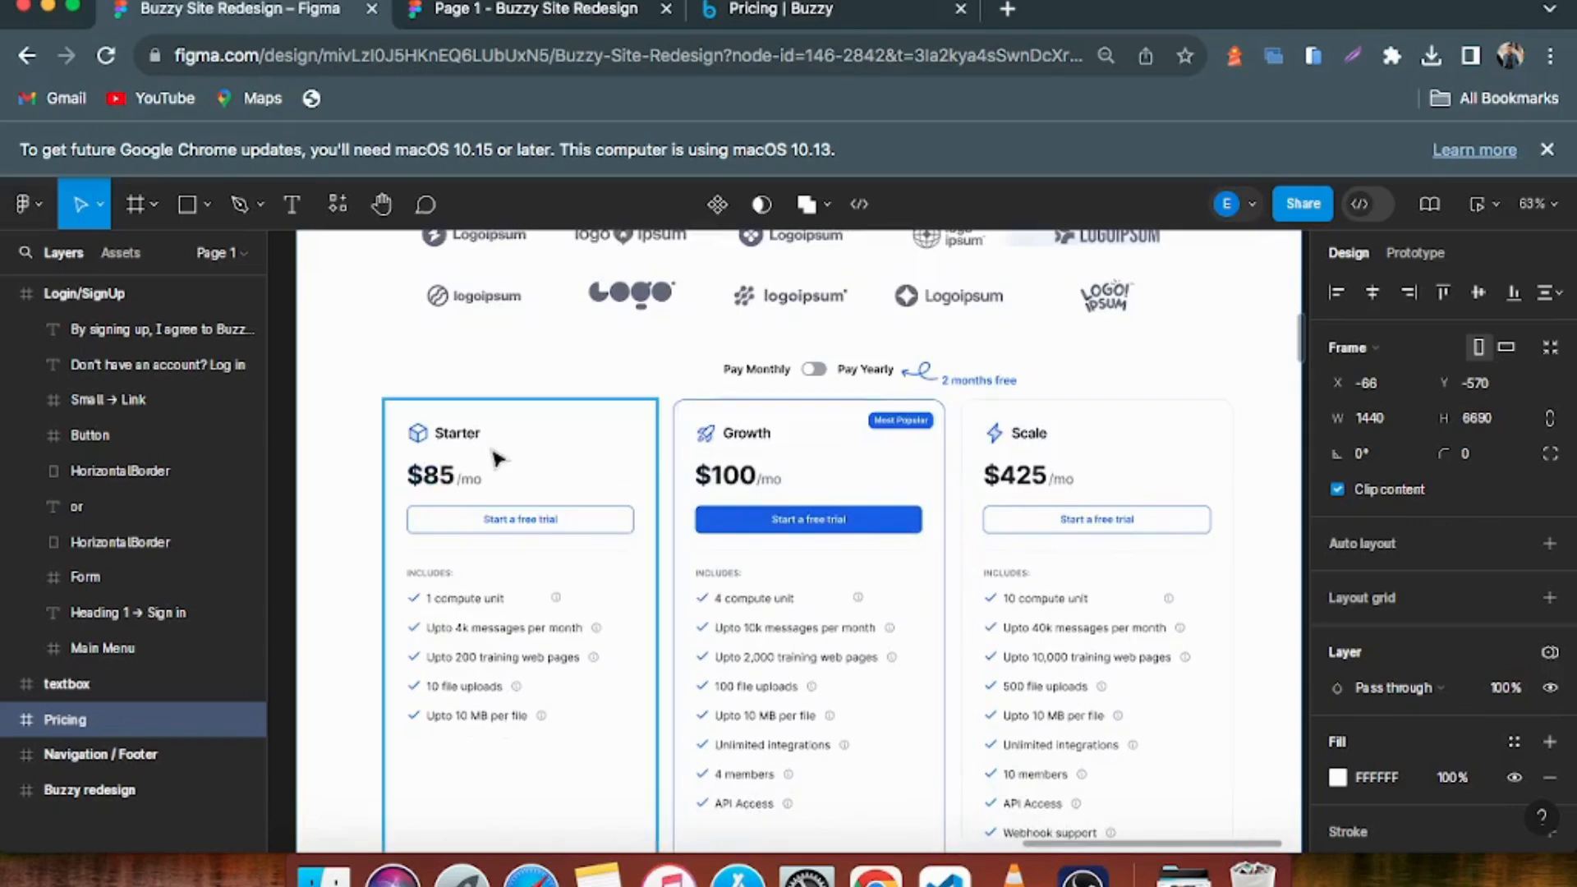
pyautogui.click(464, 454)
pyautogui.click(736, 431)
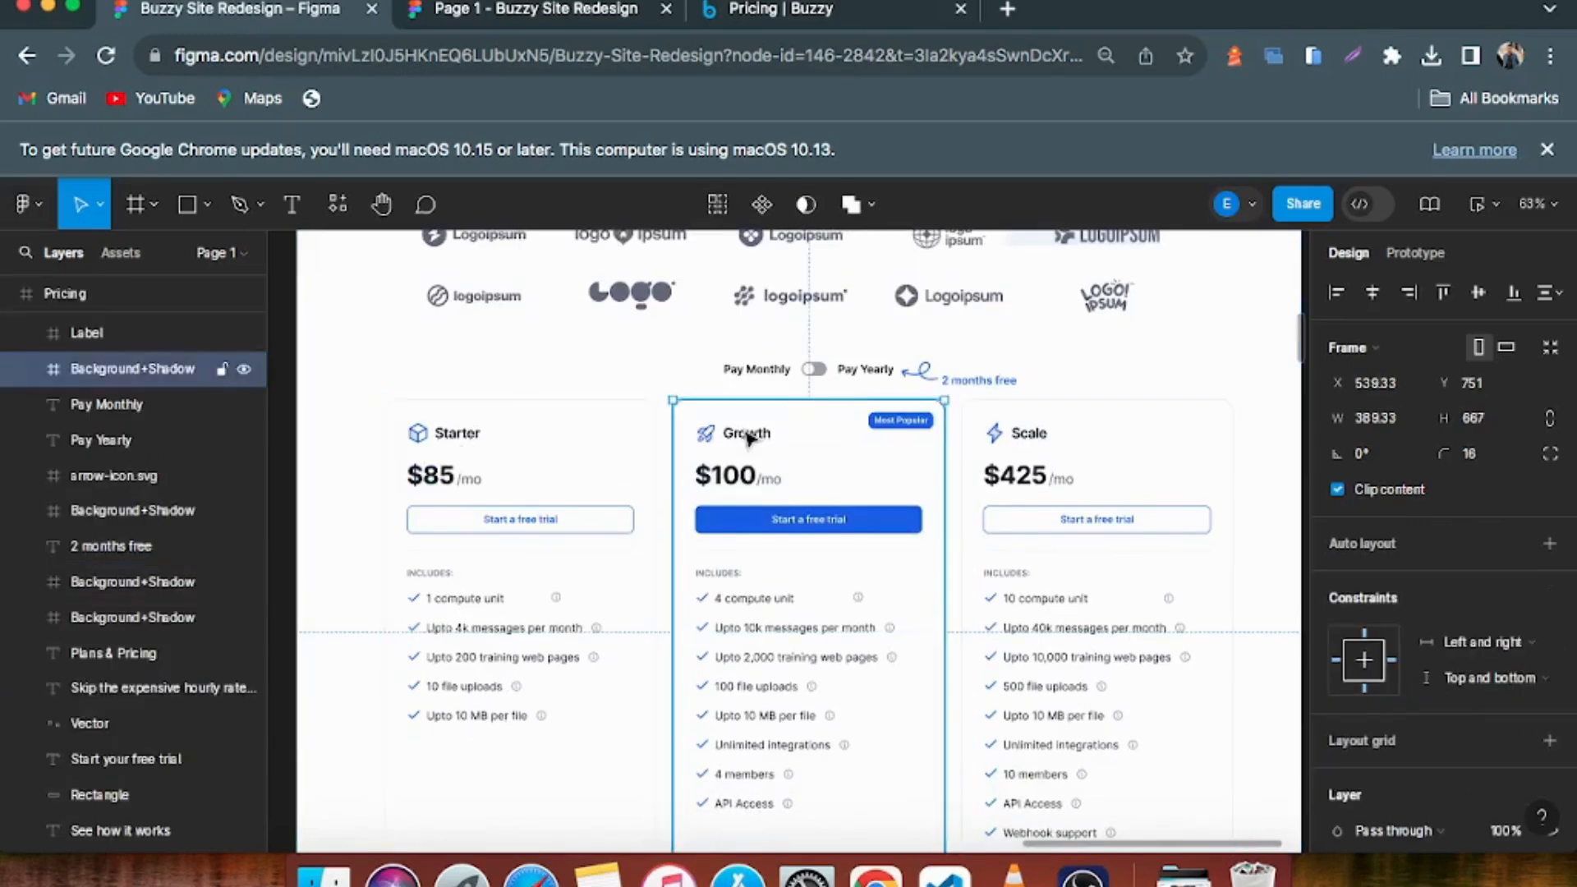
pyautogui.click(1025, 439)
pyautogui.scroll(-5, 1025, 442)
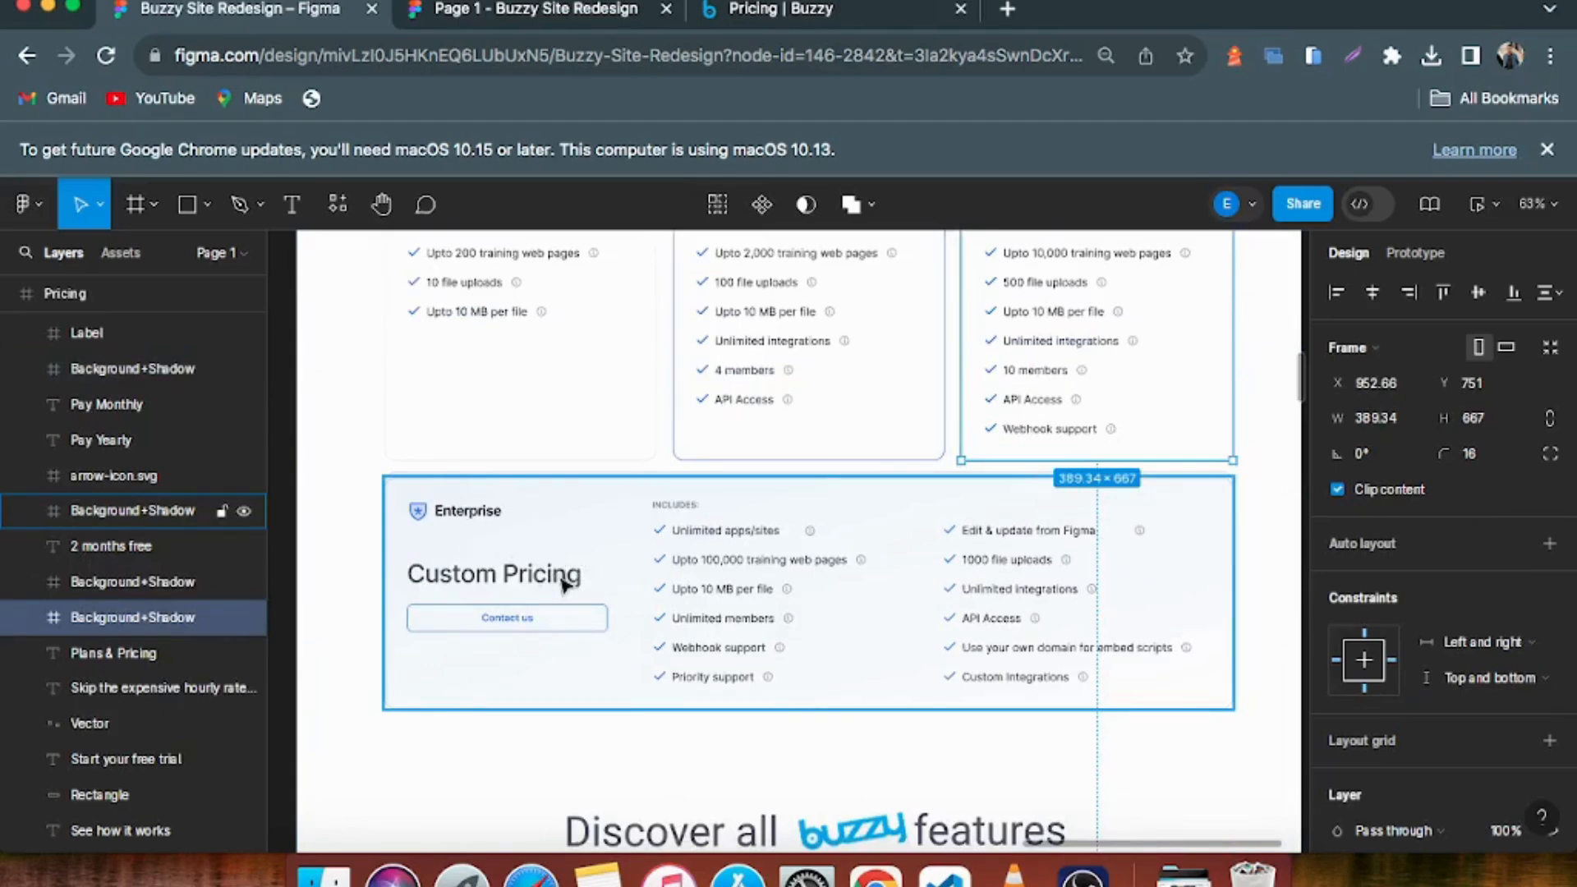
# Review the features included in the redesigned plans, selecting the Enterprise card and viewing its Custom Pricing details
pyautogui.scroll(5, 563, 585)
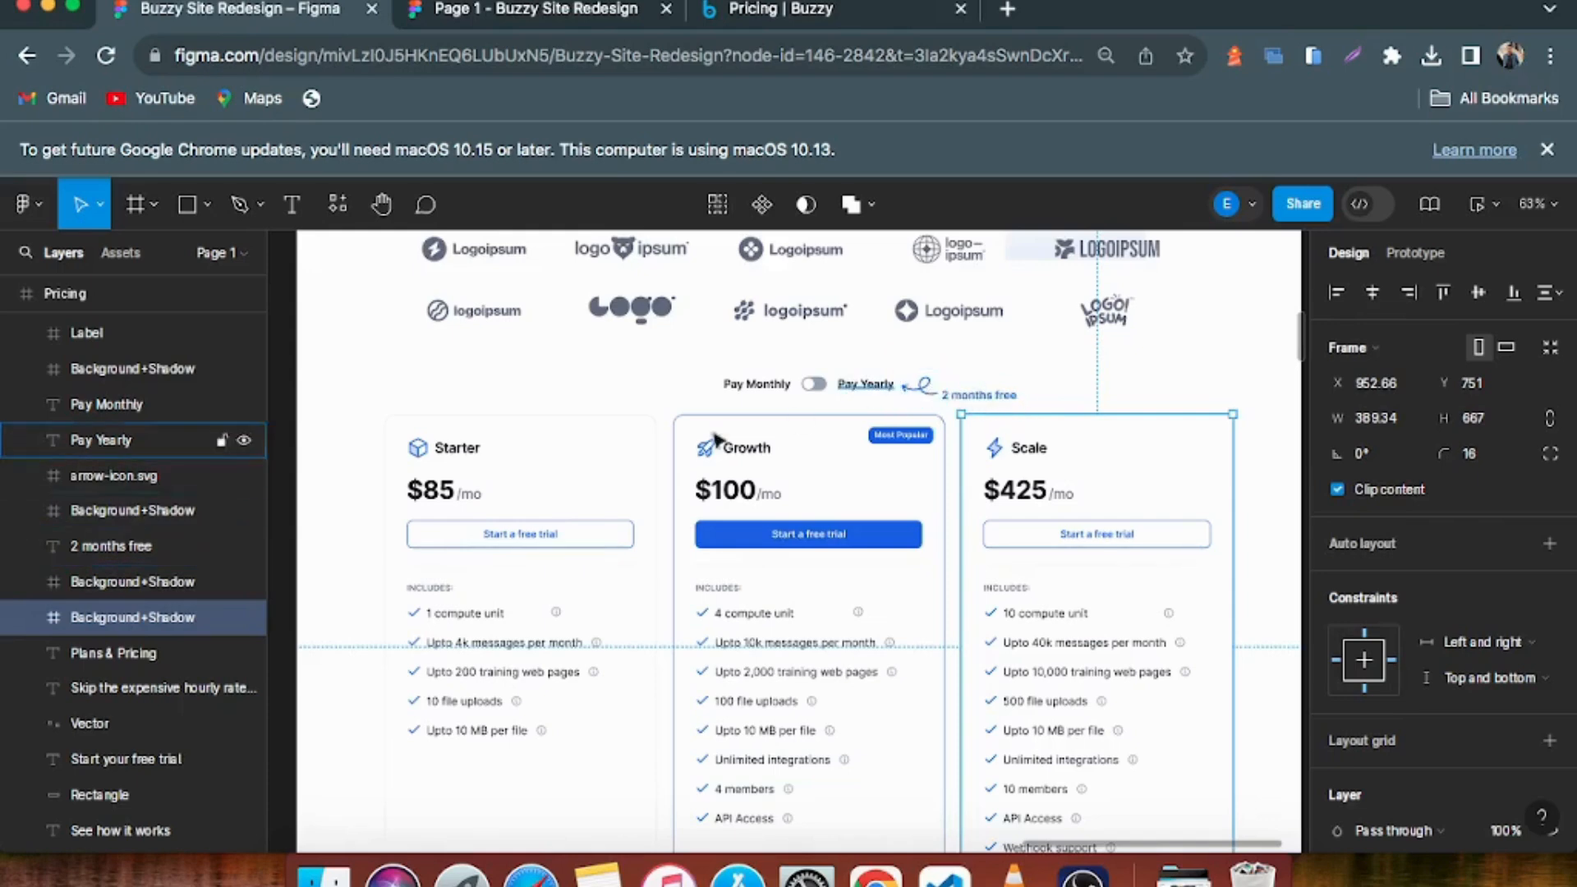
pyautogui.scroll(-1, 591, 483)
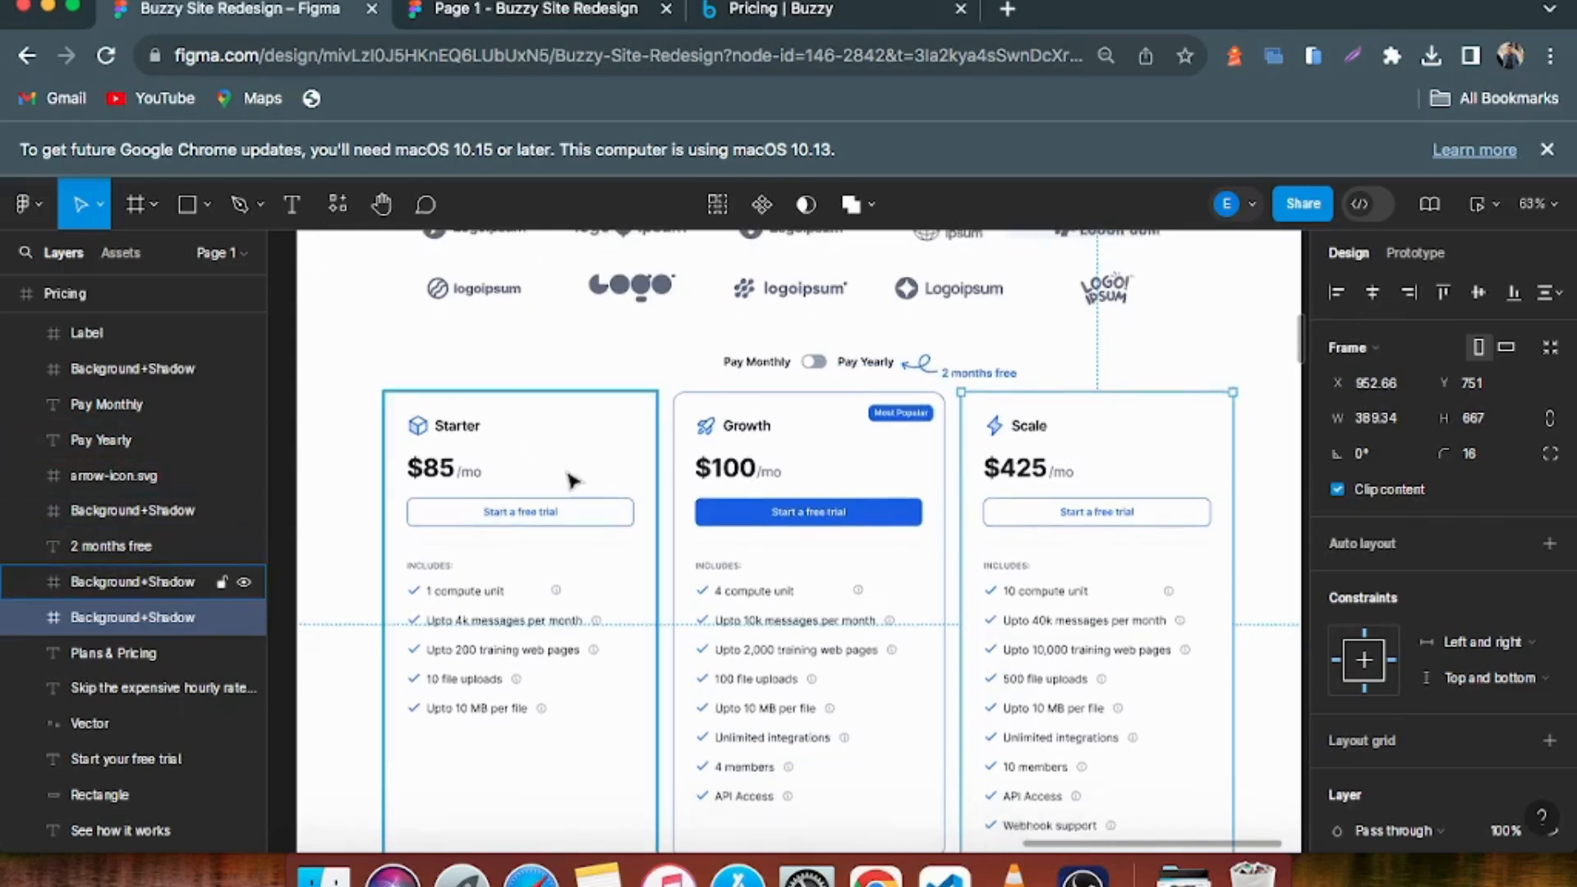
pyautogui.scroll(-2, 579, 472)
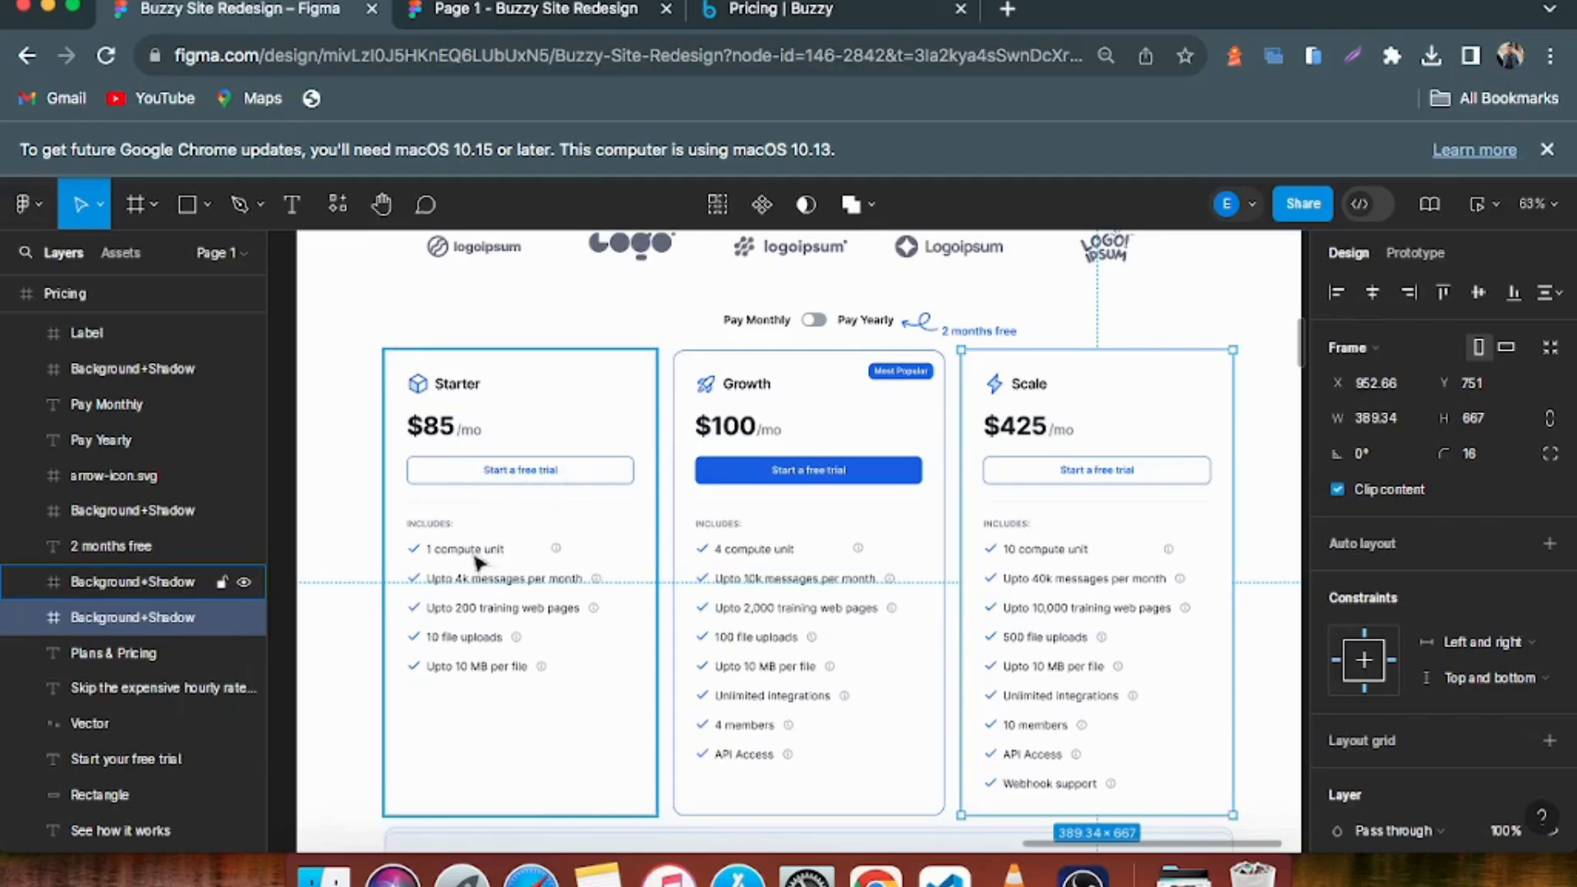
pyautogui.scroll(-1, 462, 558)
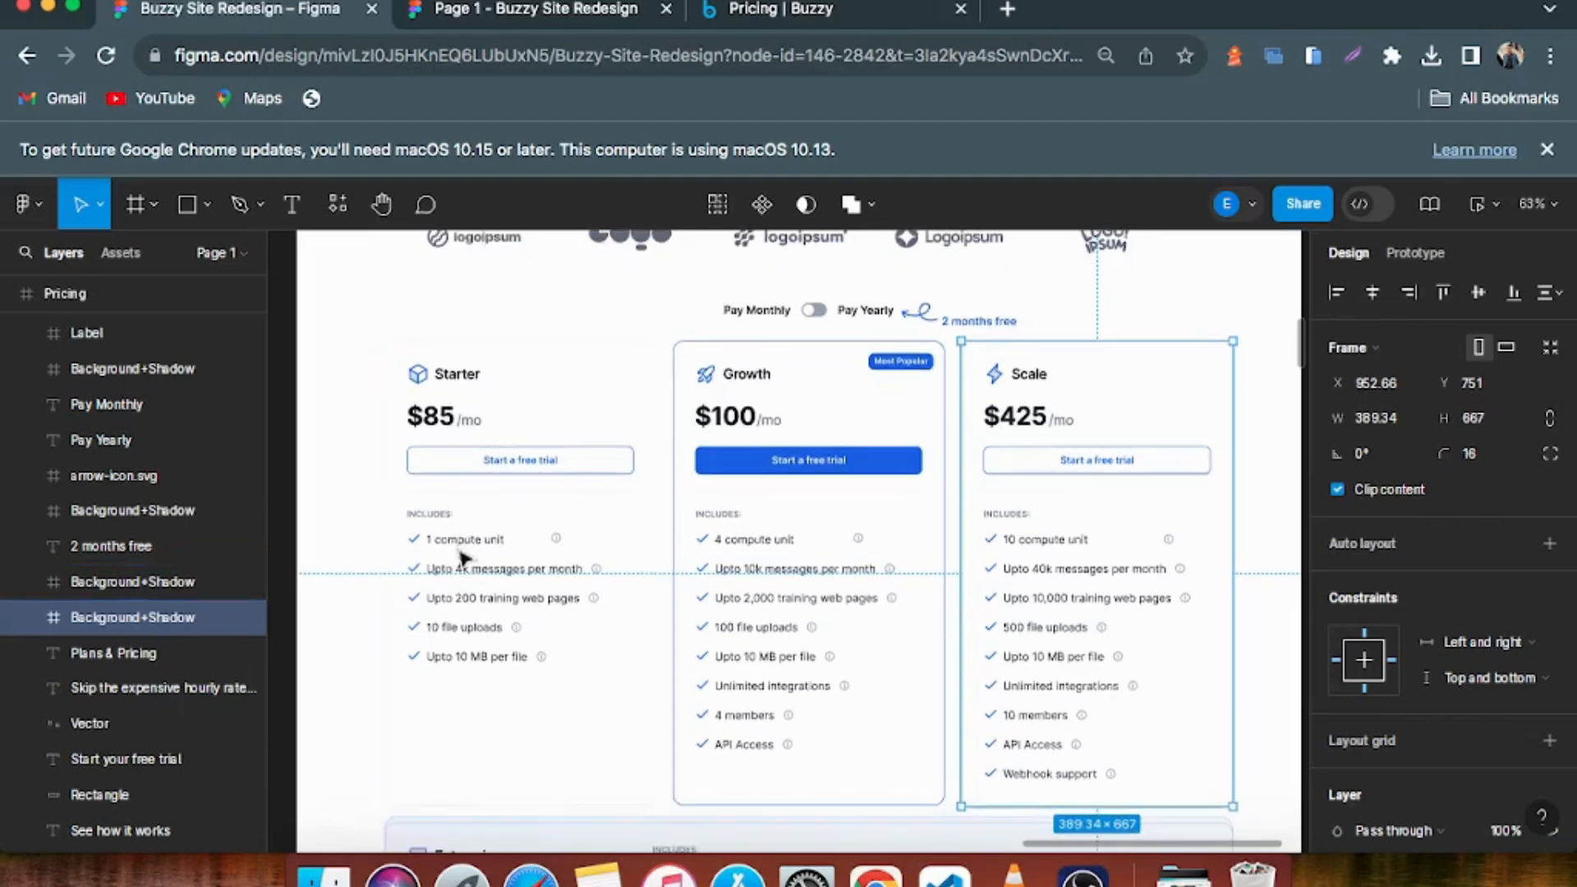
pyautogui.scroll(-2, 441, 525)
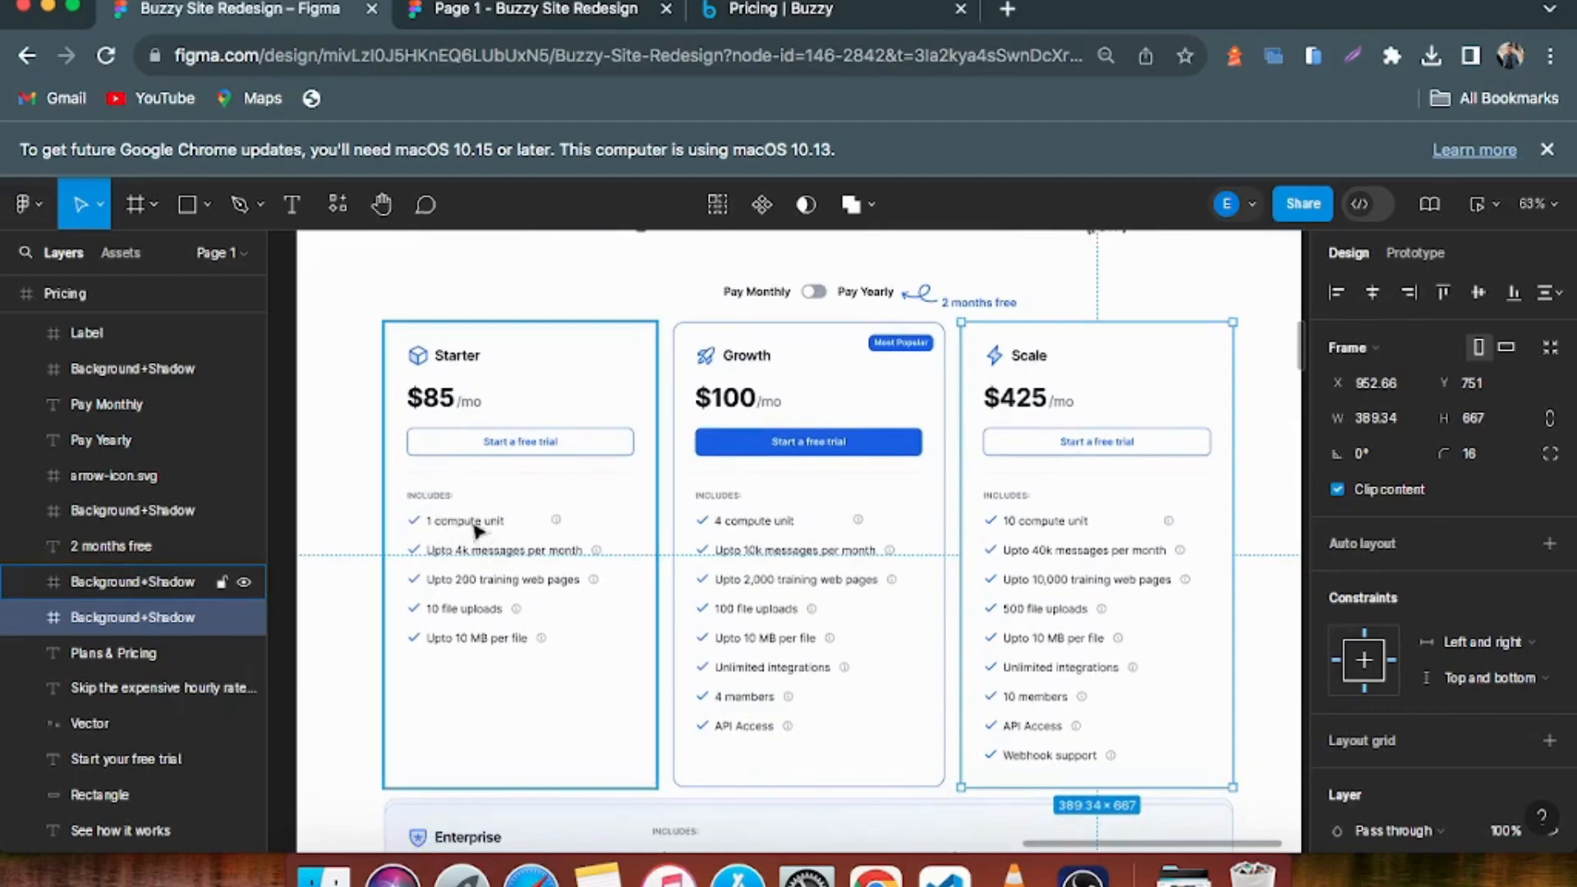
pyautogui.click(1083, 877)
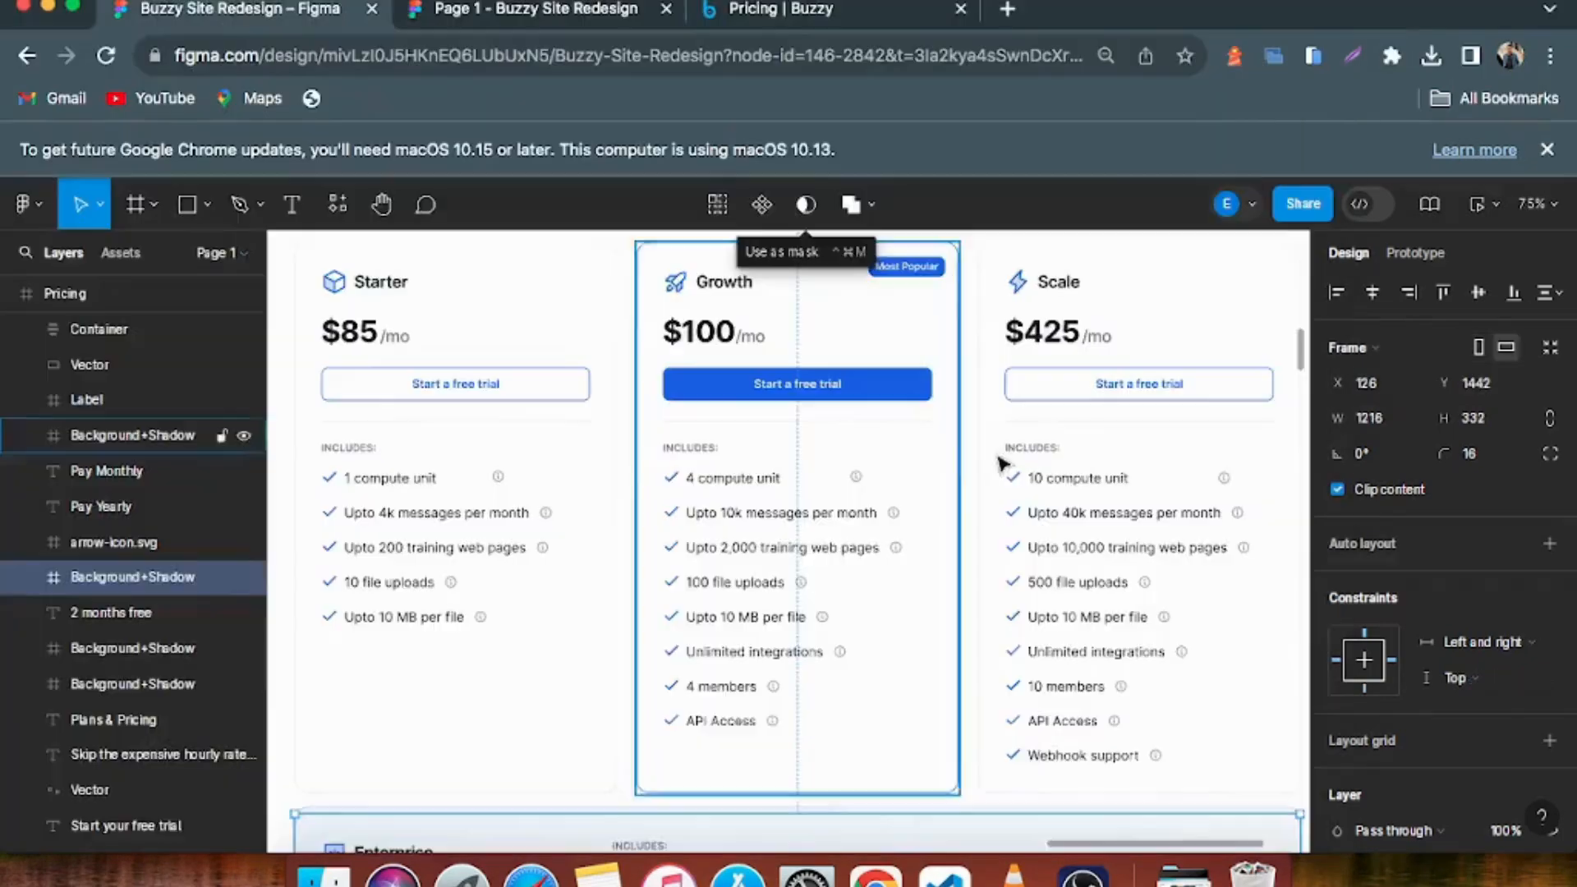
pyautogui.scroll(-15, 925, 457)
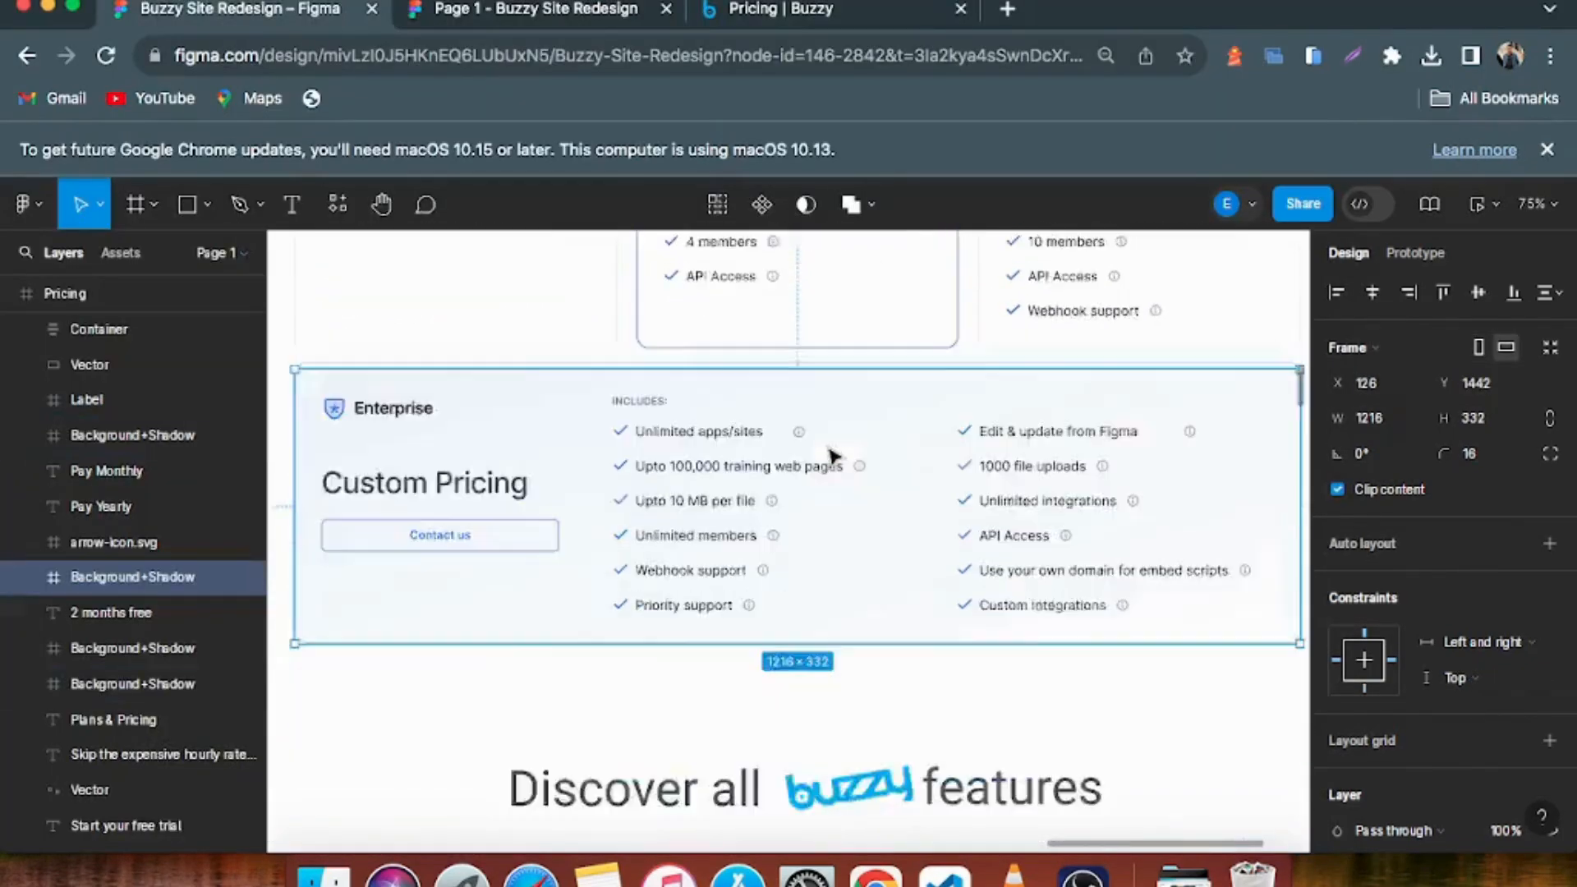
pyautogui.scroll(-5, 832, 457)
# Switch to the live pricing page and examine its advanced feature add-ons and Feature Comparison table, highlighting the table's subtitle
pyautogui.click(769, 12)
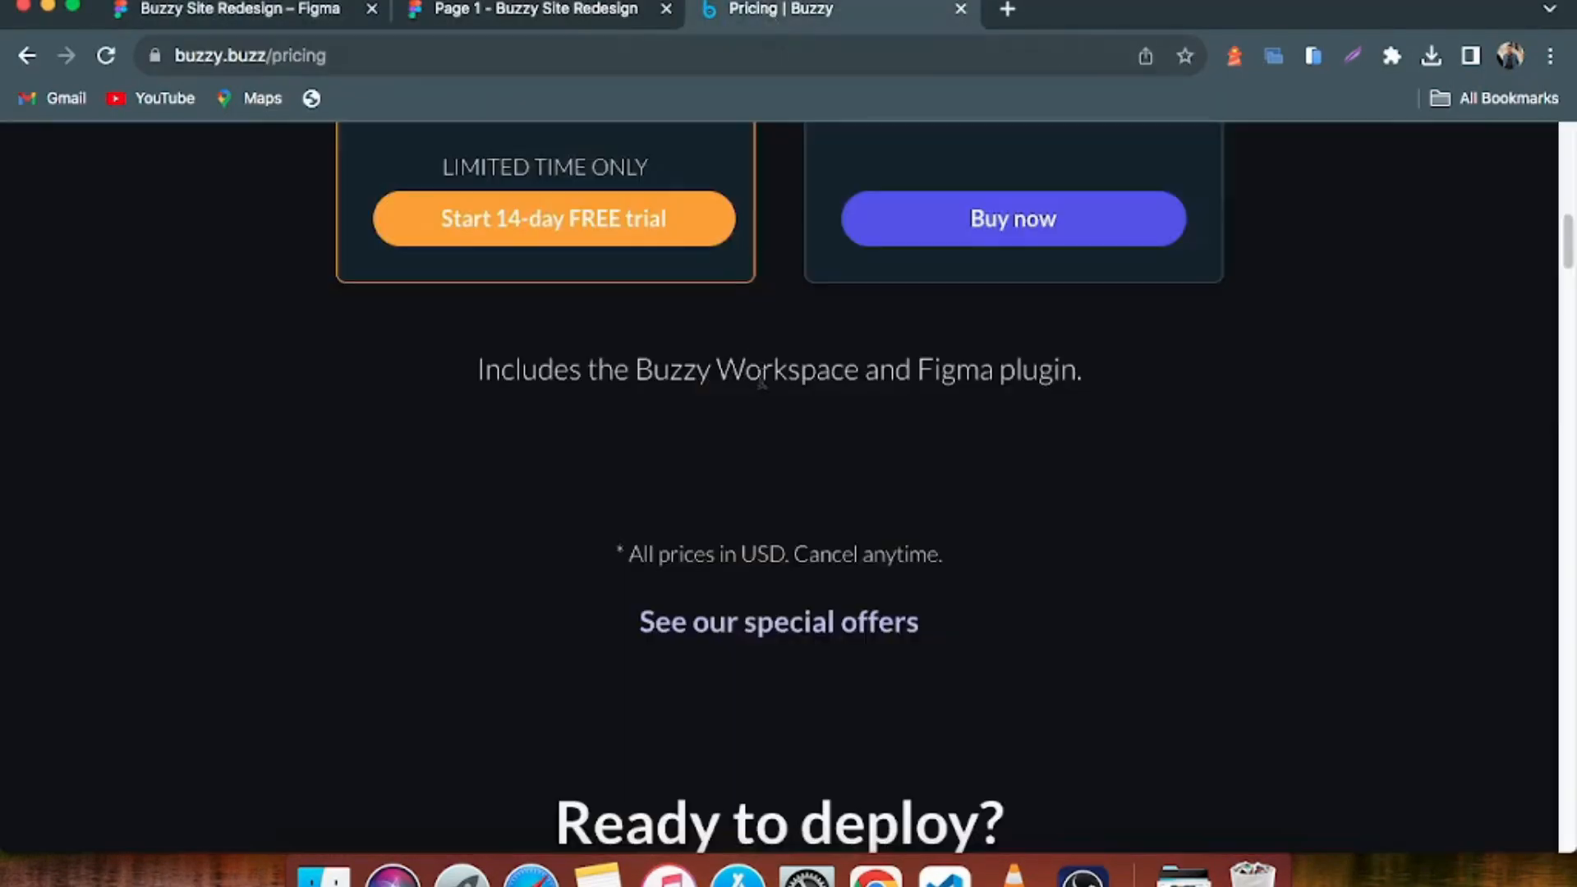
pyautogui.scroll(-20, 762, 382)
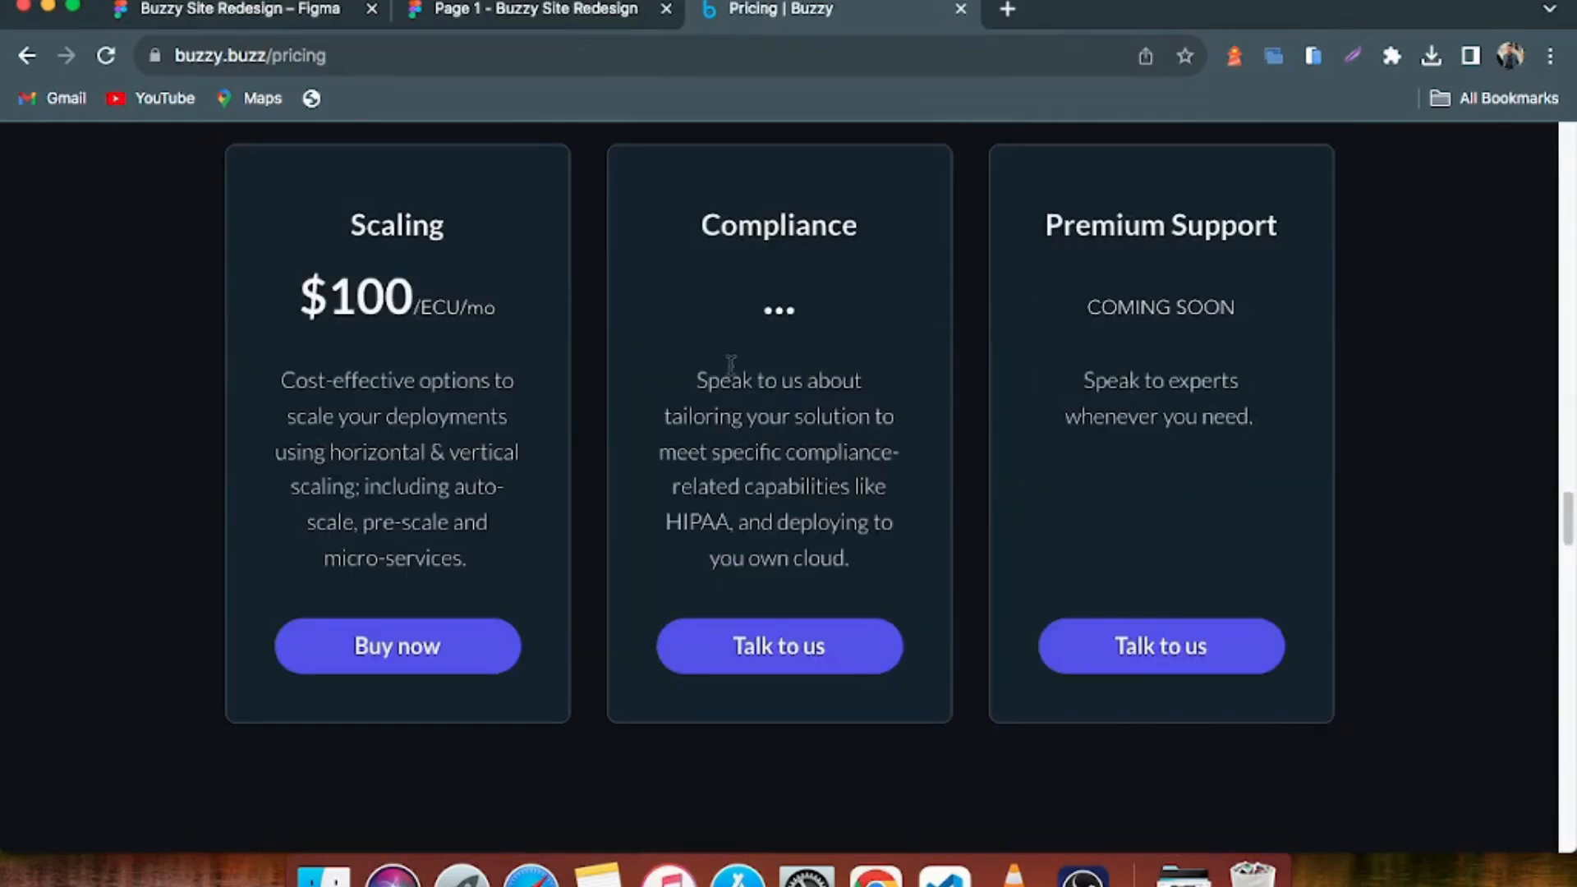
pyautogui.scroll(-5, 731, 364)
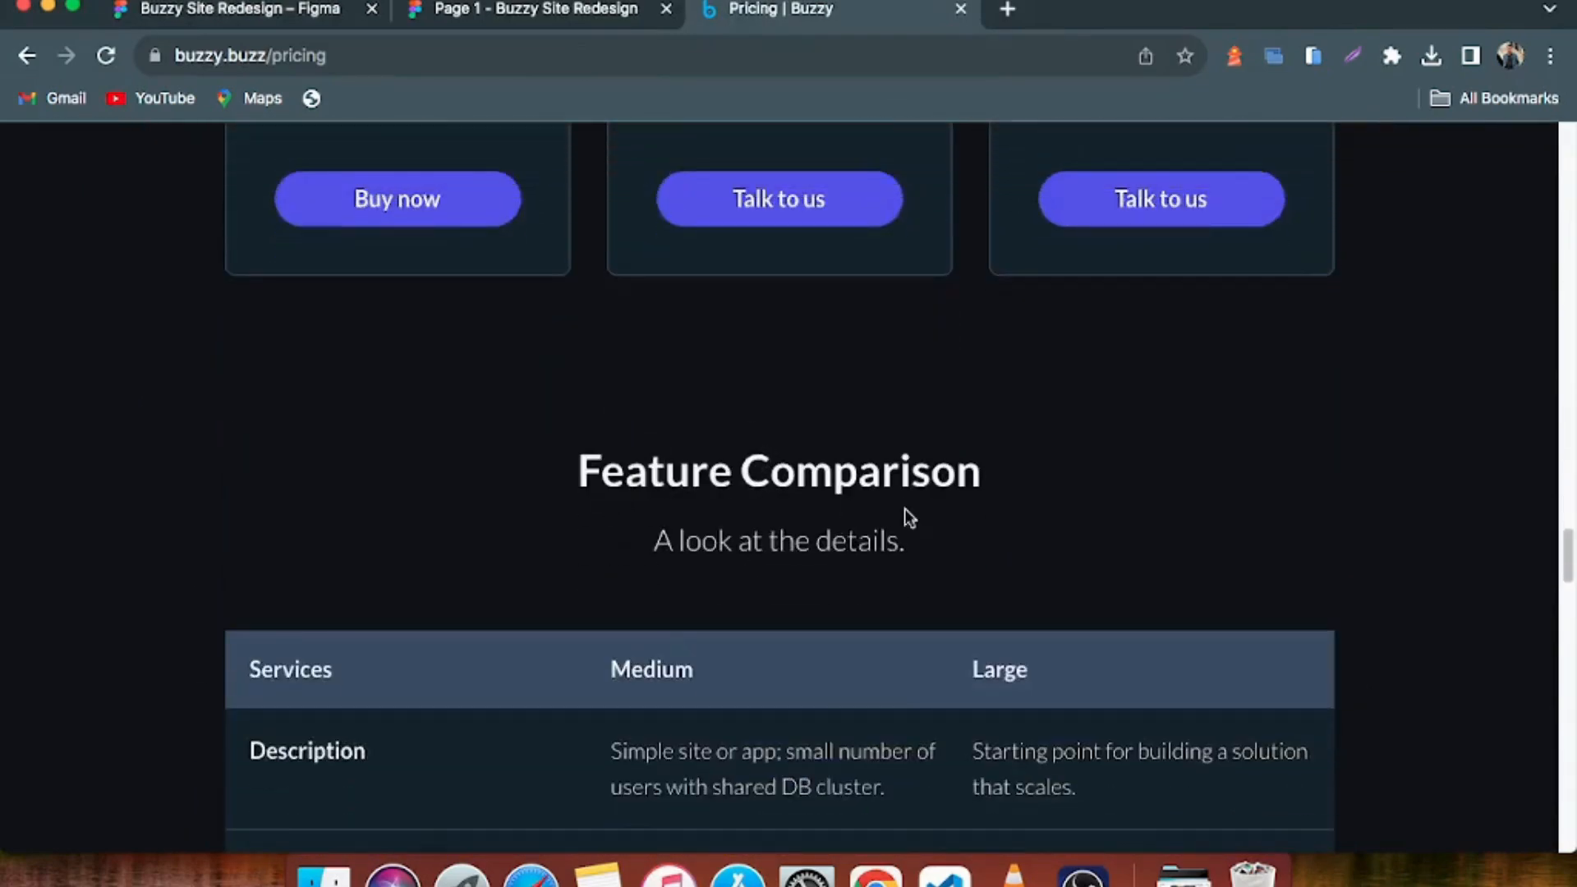
pyautogui.moveTo(909, 518); pyautogui.dragTo(918, 553)
pyautogui.scroll(-8, 903, 542)
pyautogui.scroll(5, 606, 454)
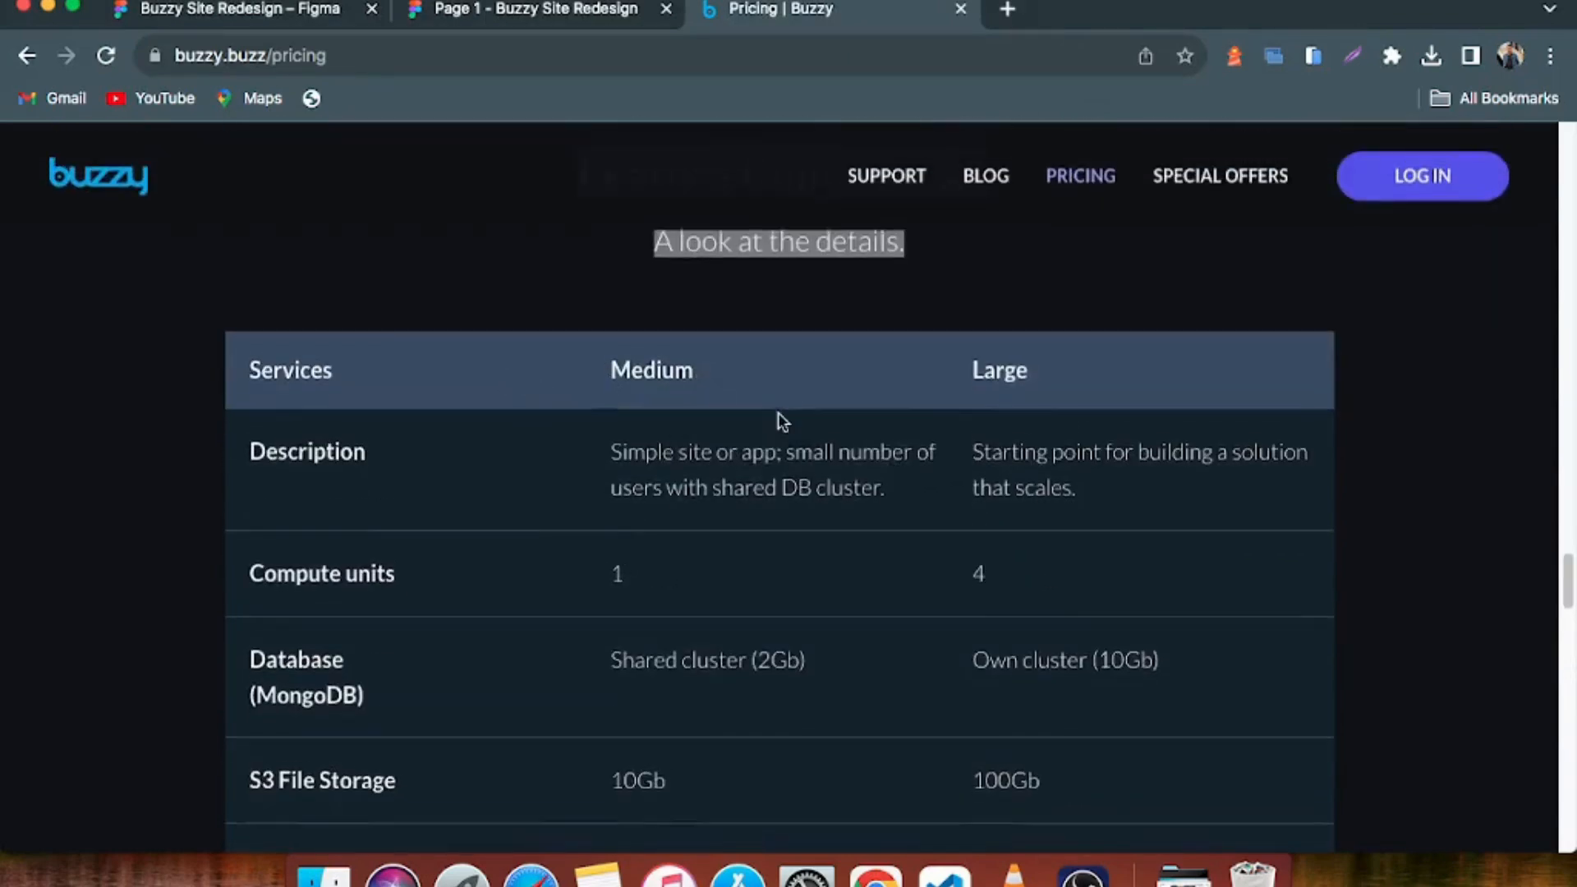
pyautogui.scroll(-1, 776, 412)
pyautogui.scroll(-15, 839, 404)
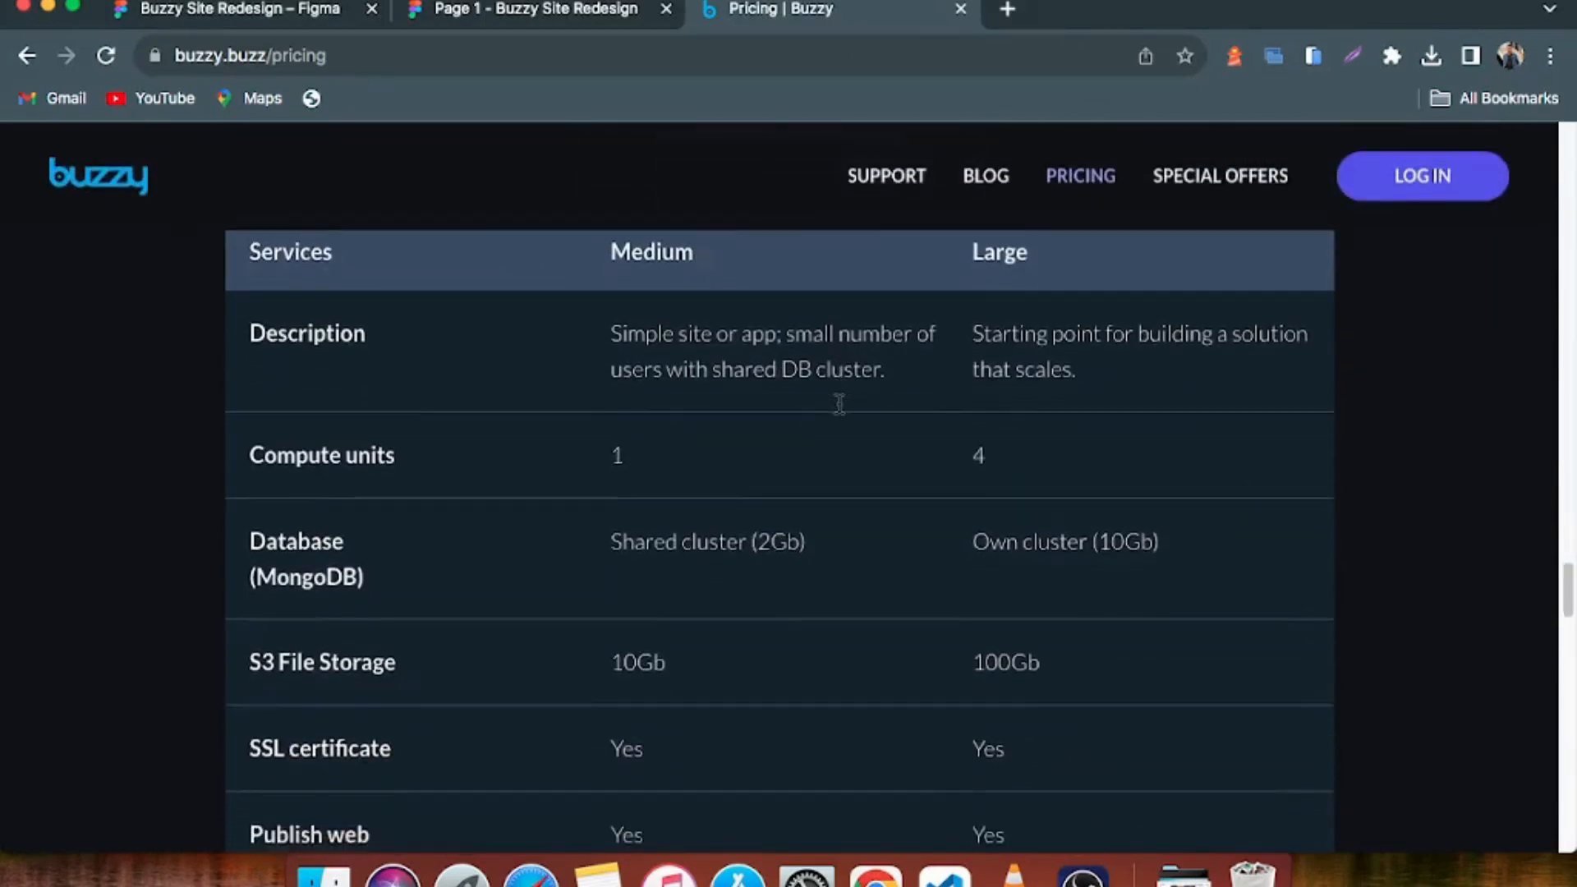
pyautogui.scroll(-2, 838, 406)
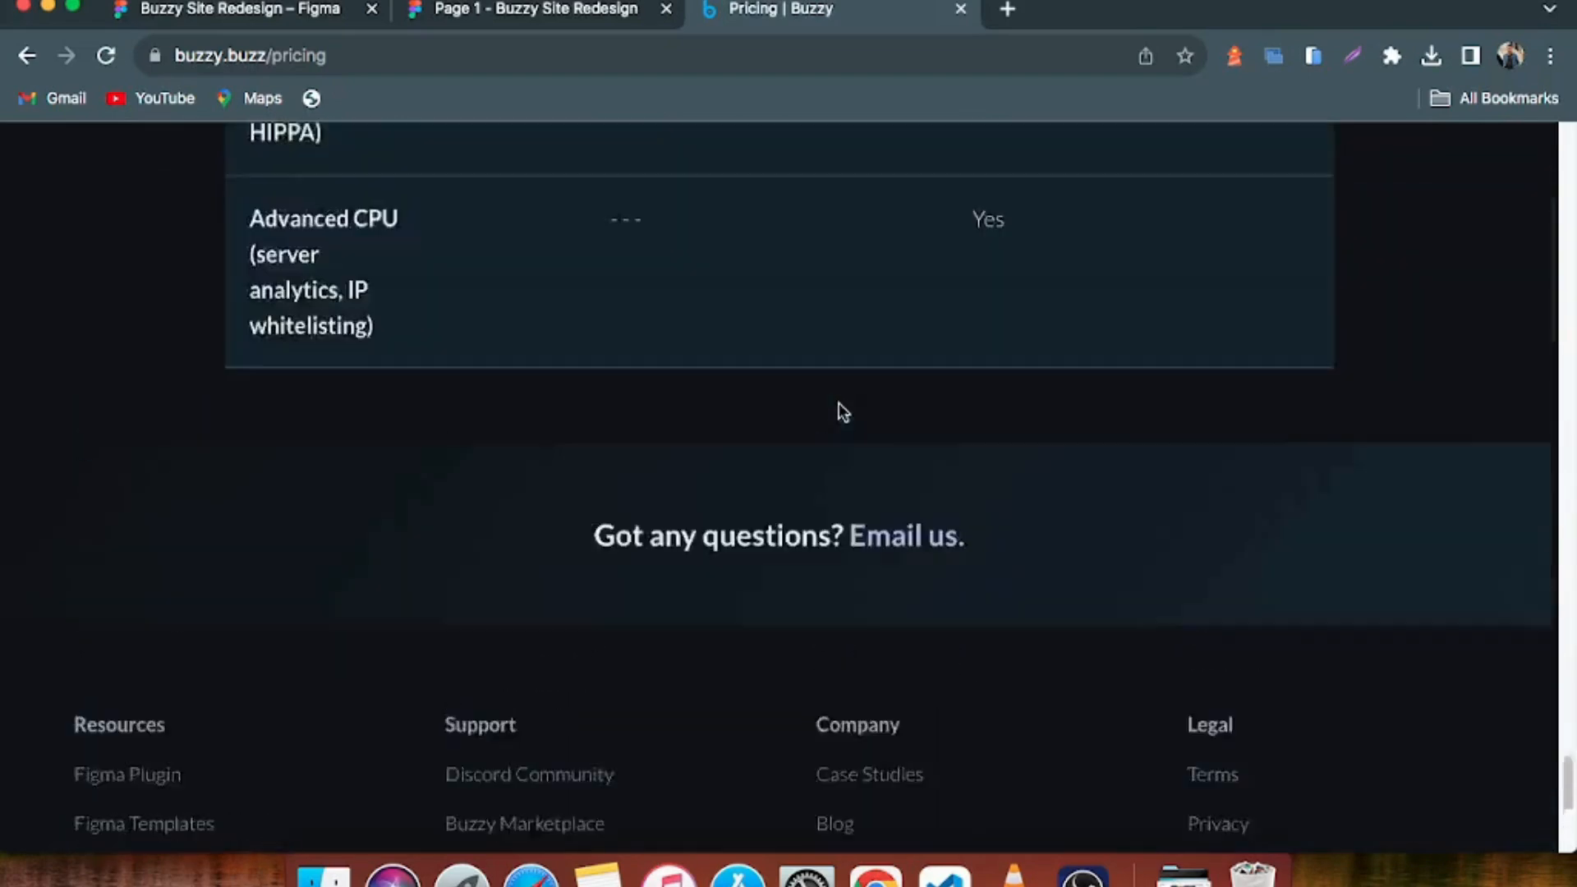
pyautogui.scroll(12, 837, 411)
# Return to the Figma design and examine the Discover all buzzy features comparison table across the four plans
pyautogui.click(250, 15)
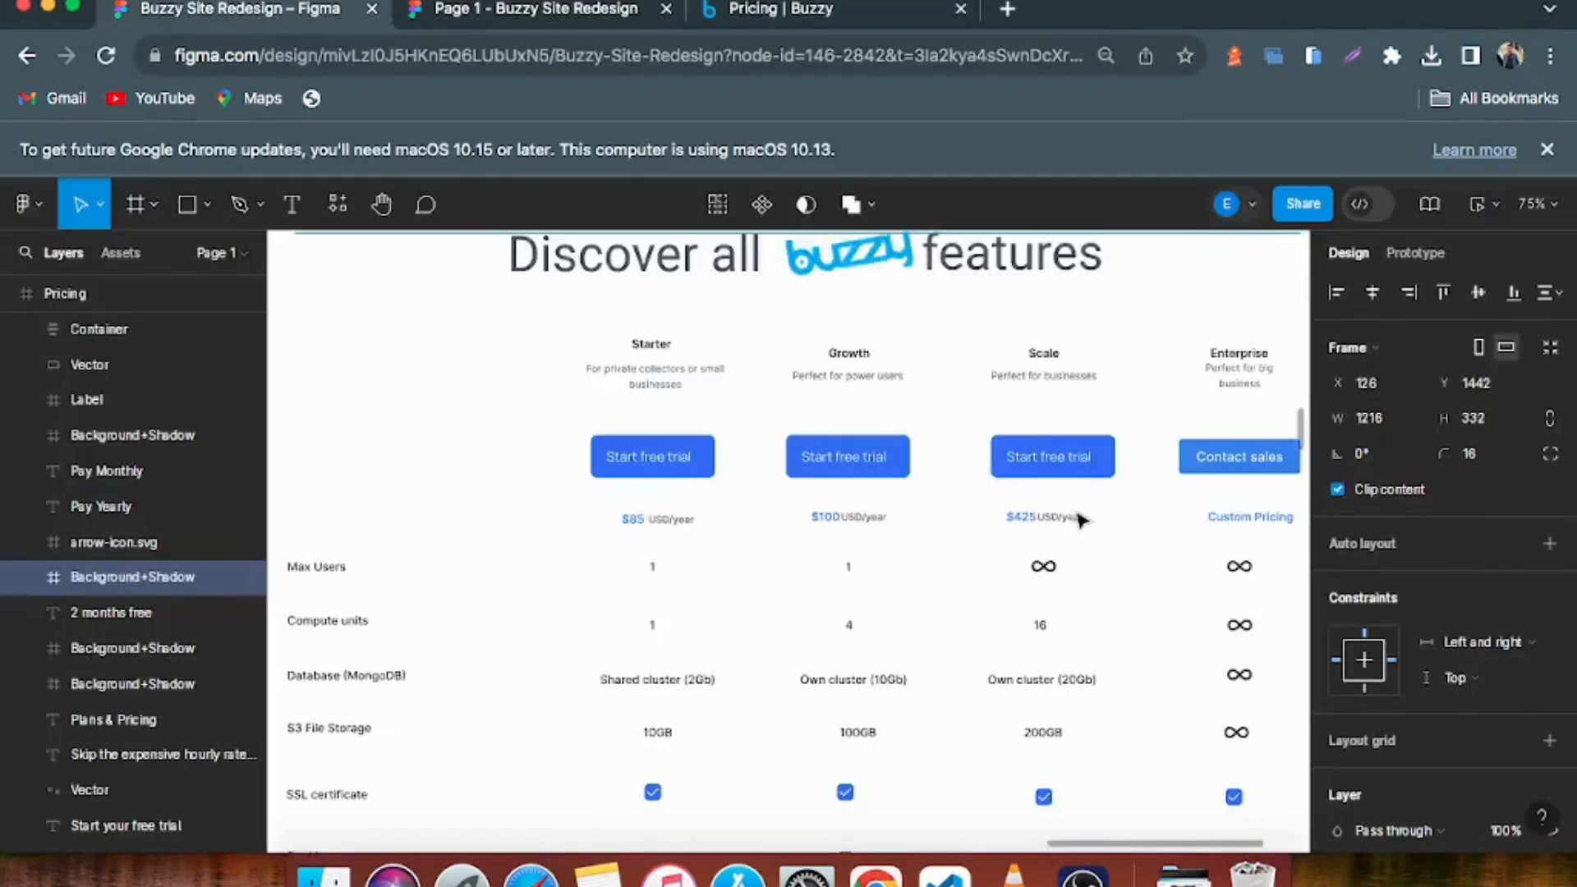
pyautogui.scroll(-2, 911, 508)
pyautogui.scroll(2, 626, 407)
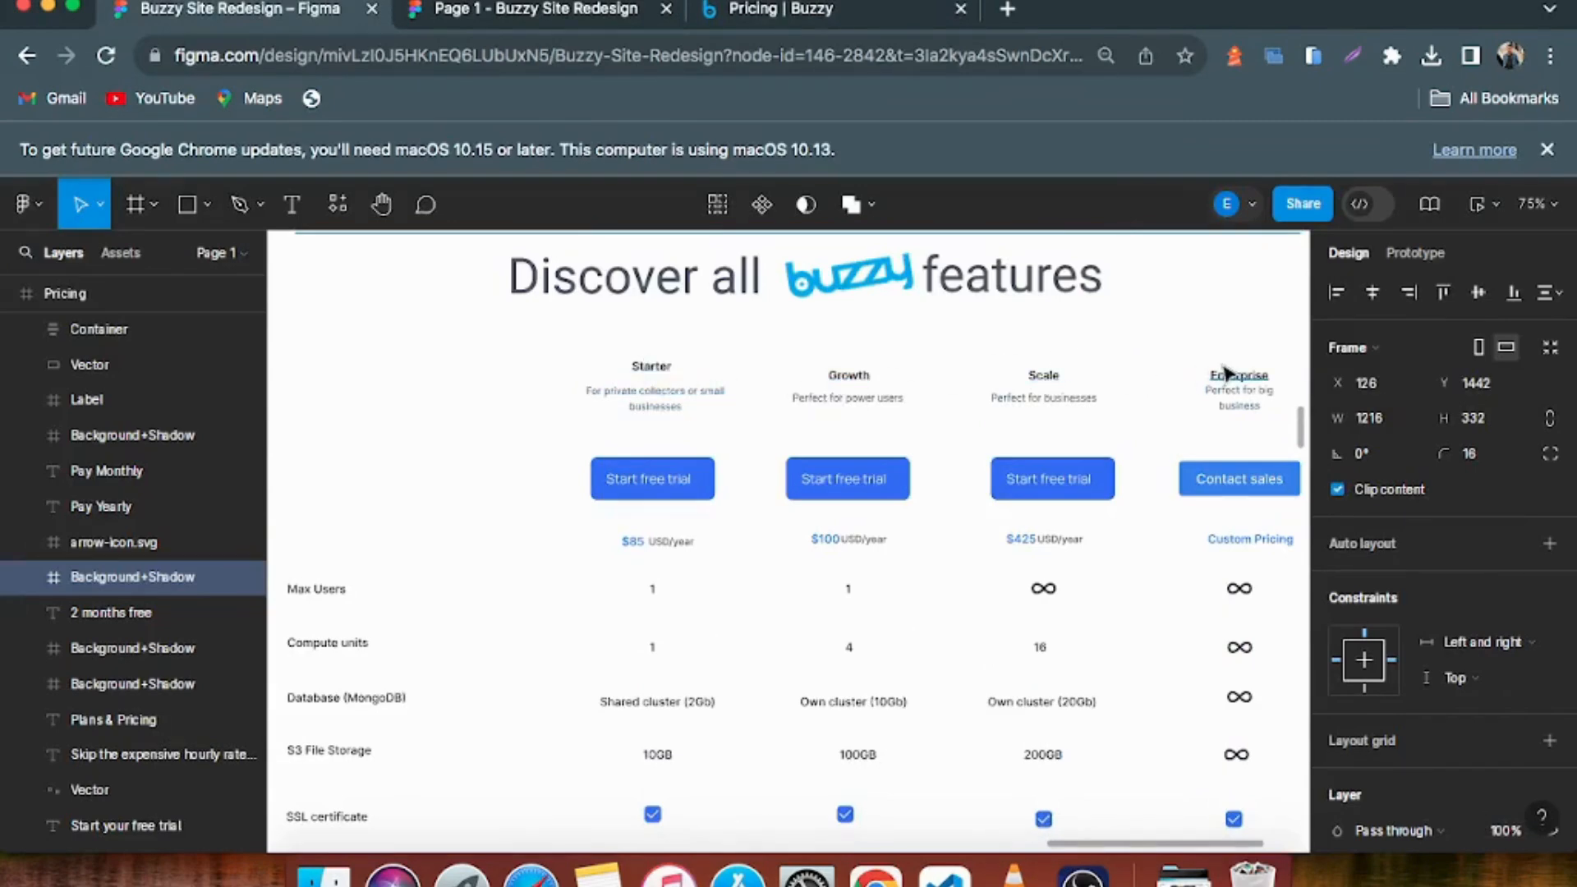
pyautogui.scroll(-1, 546, 561)
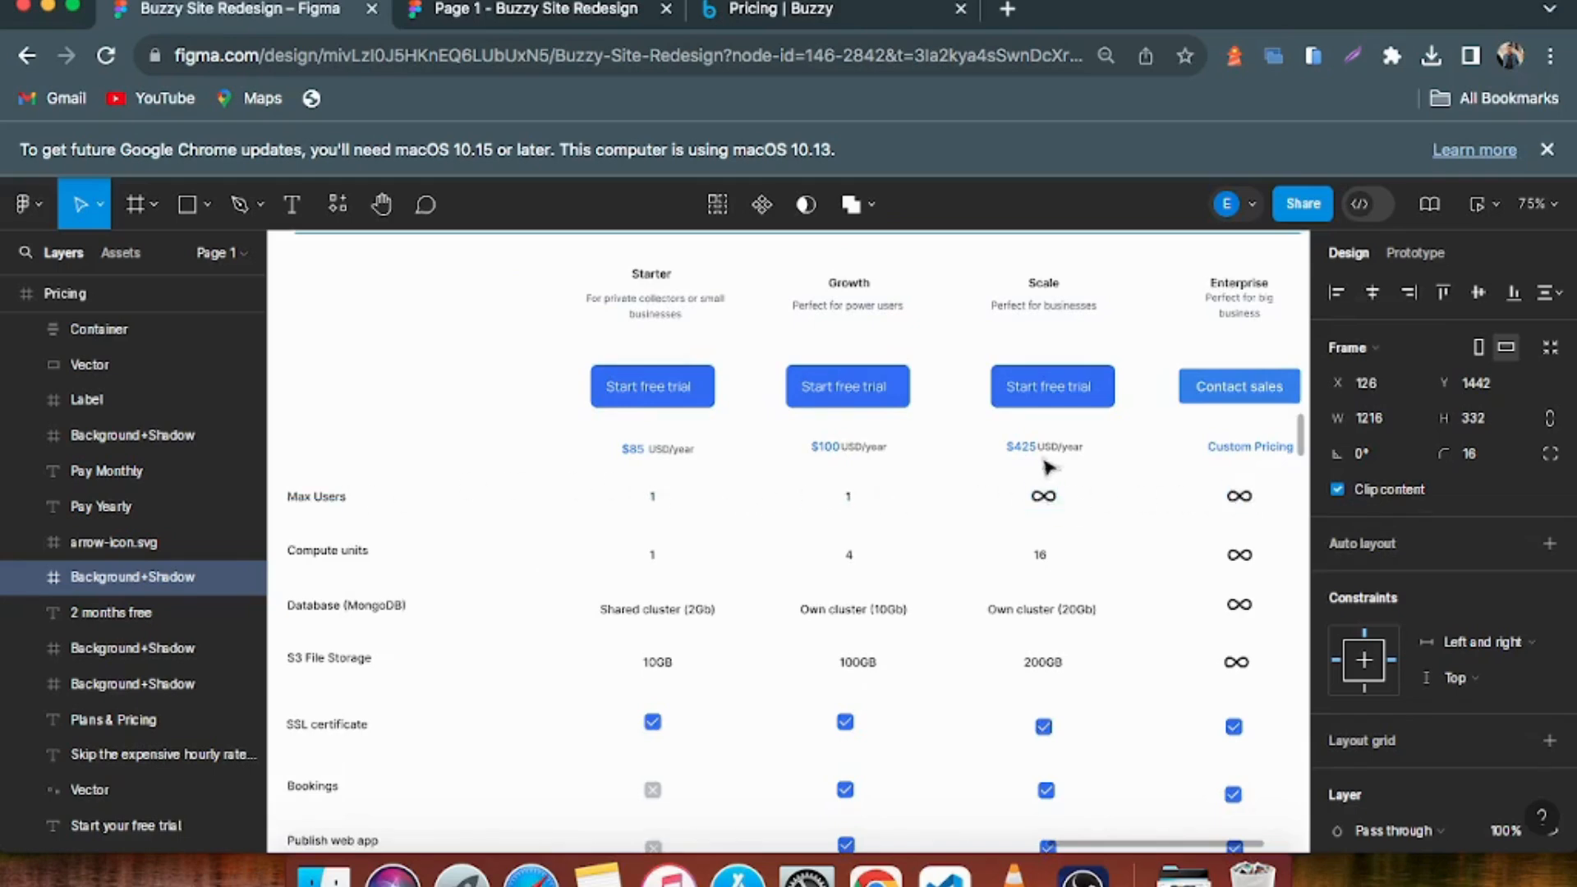
pyautogui.scroll(-4, 574, 556)
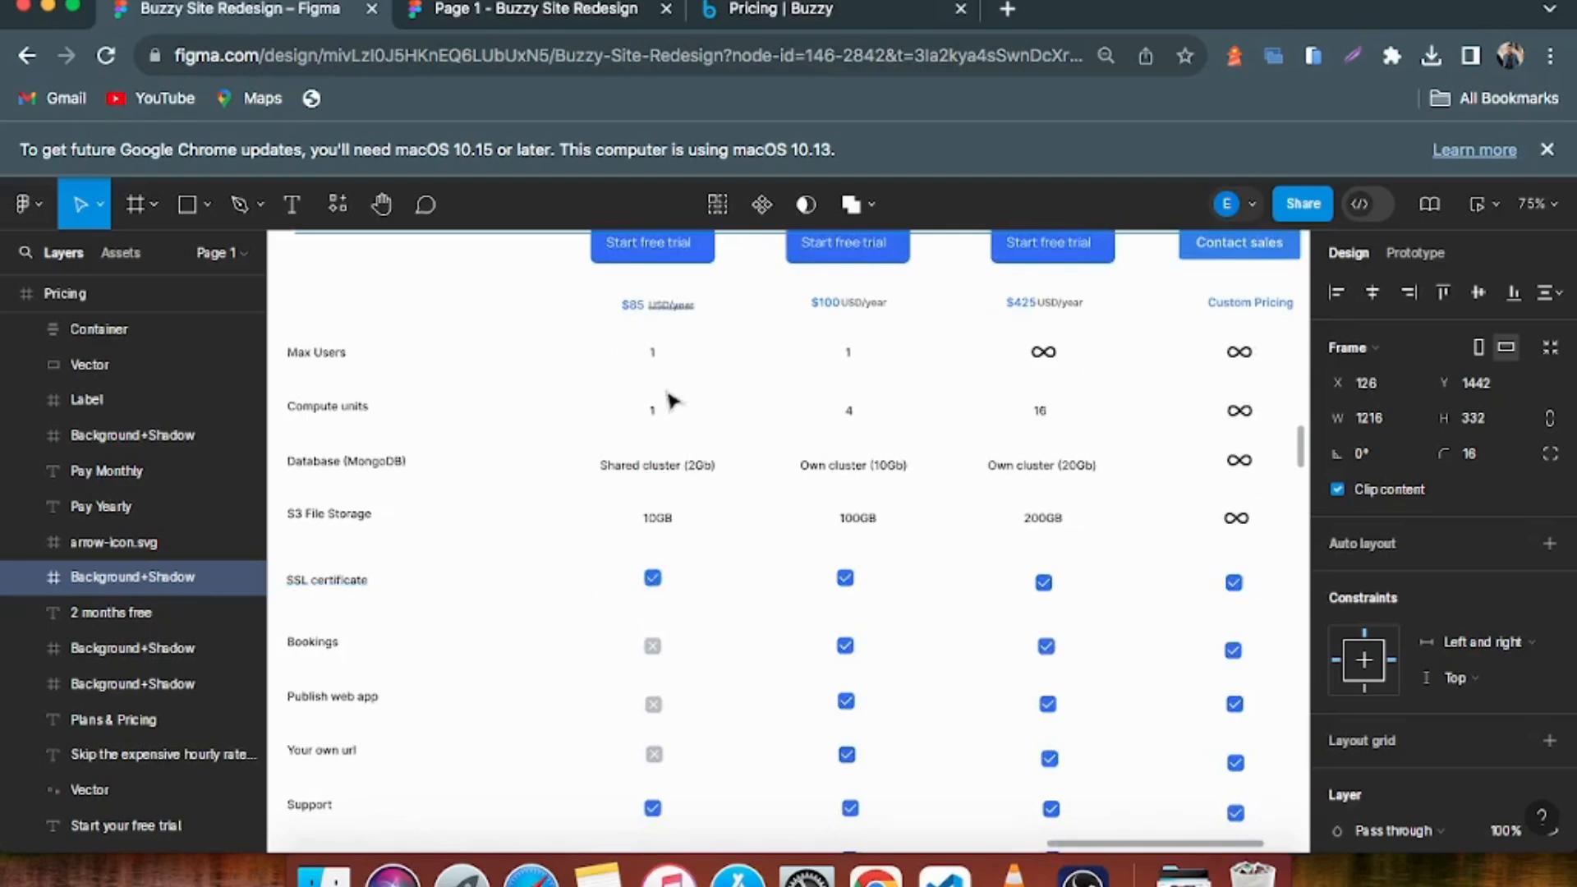
pyautogui.click(651, 646)
pyautogui.scroll(-5, 640, 543)
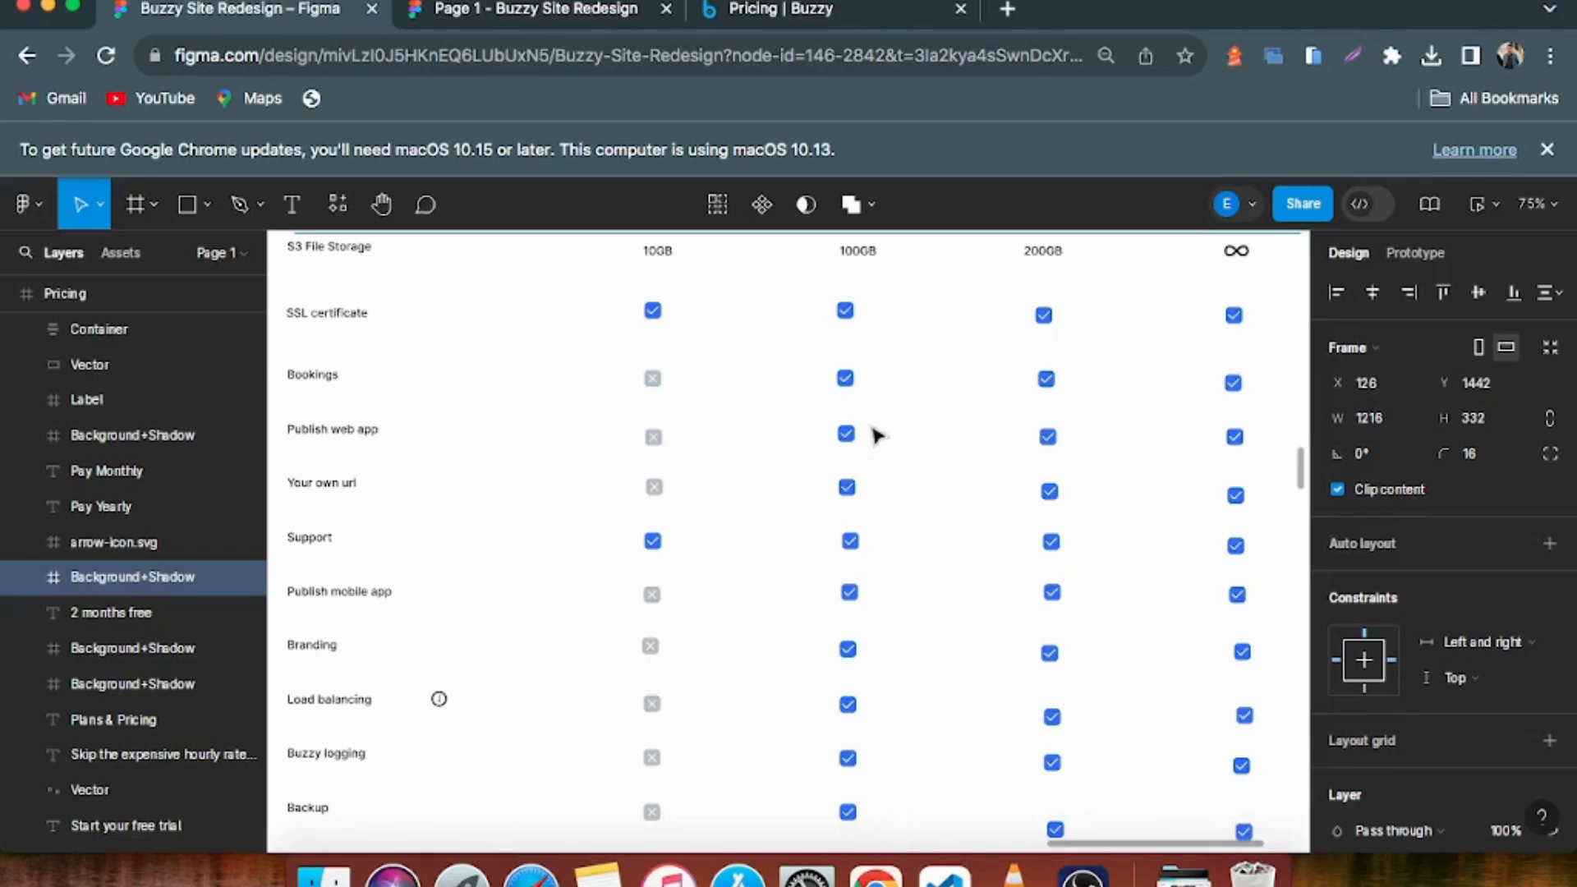
pyautogui.scroll(-3, 901, 591)
# Look through the Frequently asked Questions and Answers section below the redesigned comparison table
pyautogui.scroll(-20, 901, 592)
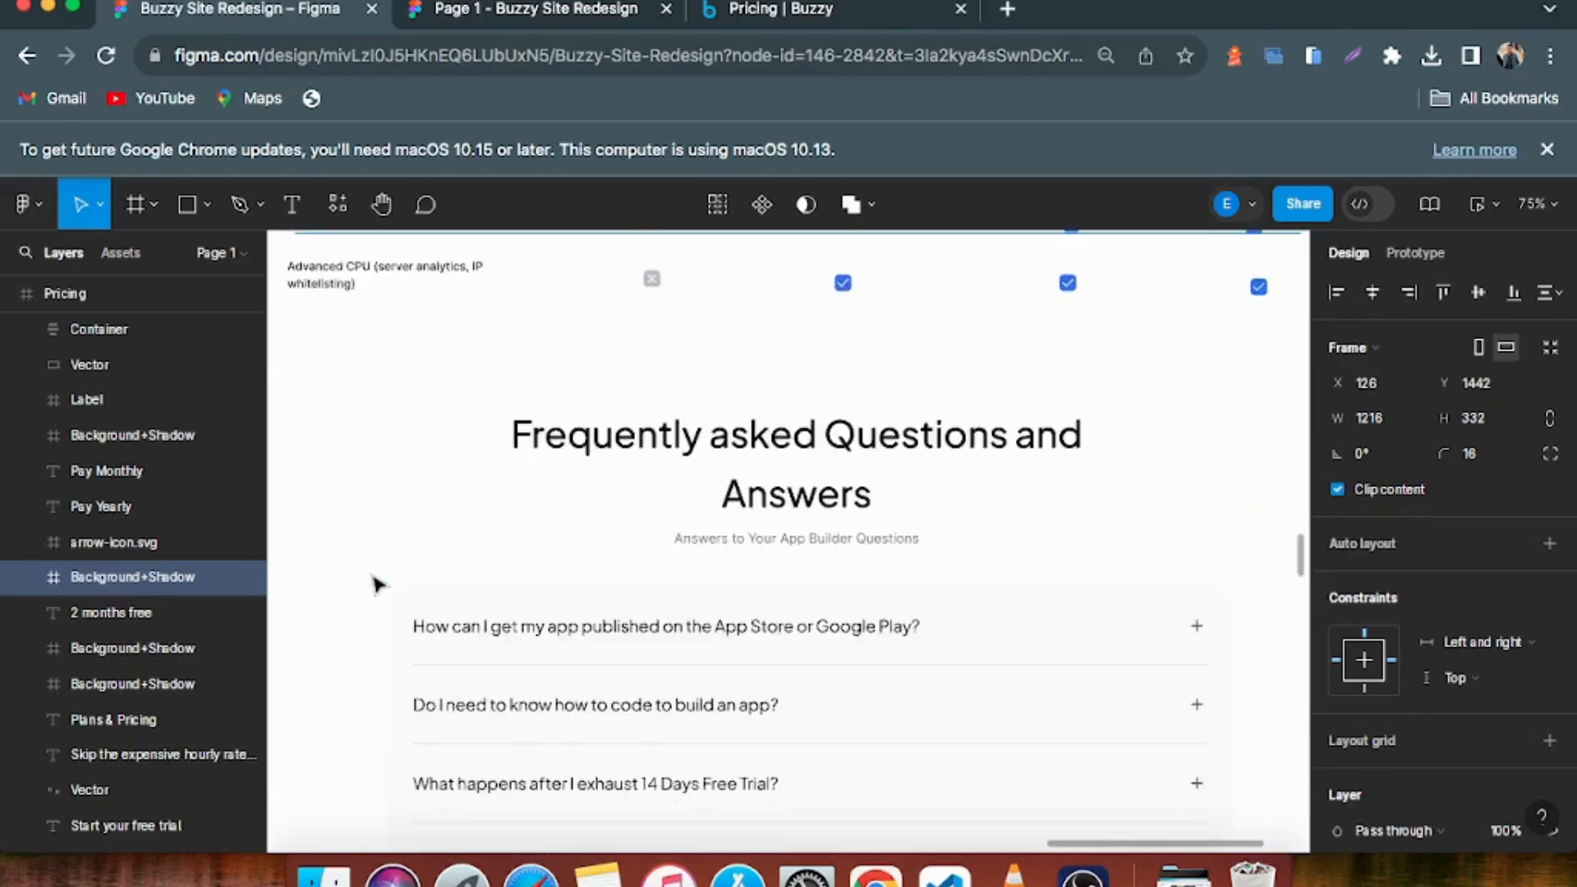
pyautogui.scroll(-3, 376, 584)
pyautogui.scroll(7, 900, 361)
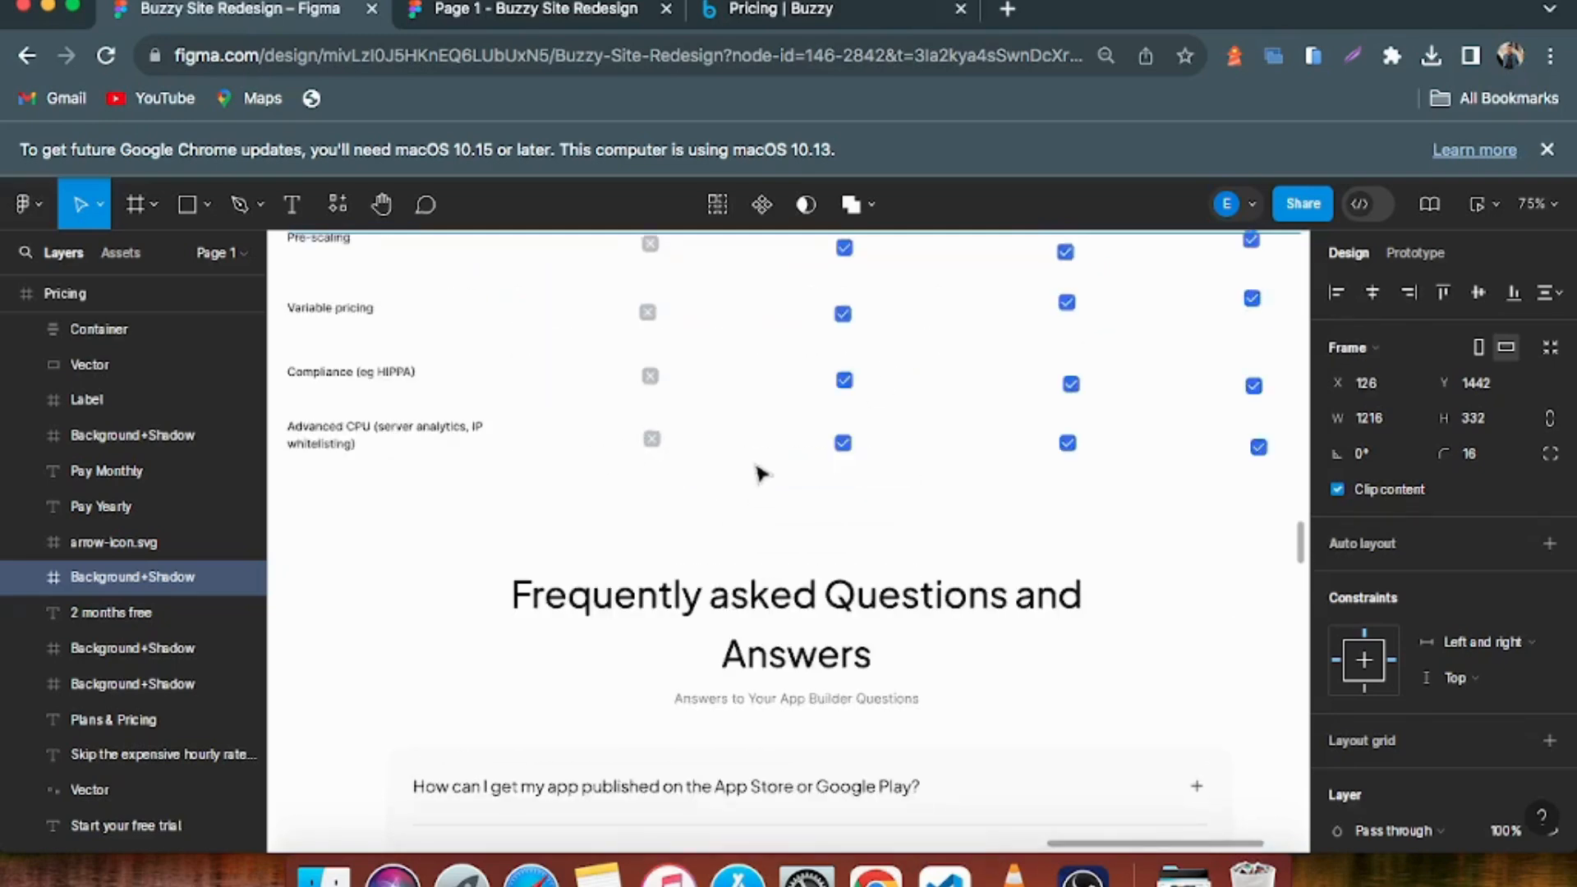
pyautogui.scroll(-2, 762, 493)
pyautogui.scroll(-3, 837, 460)
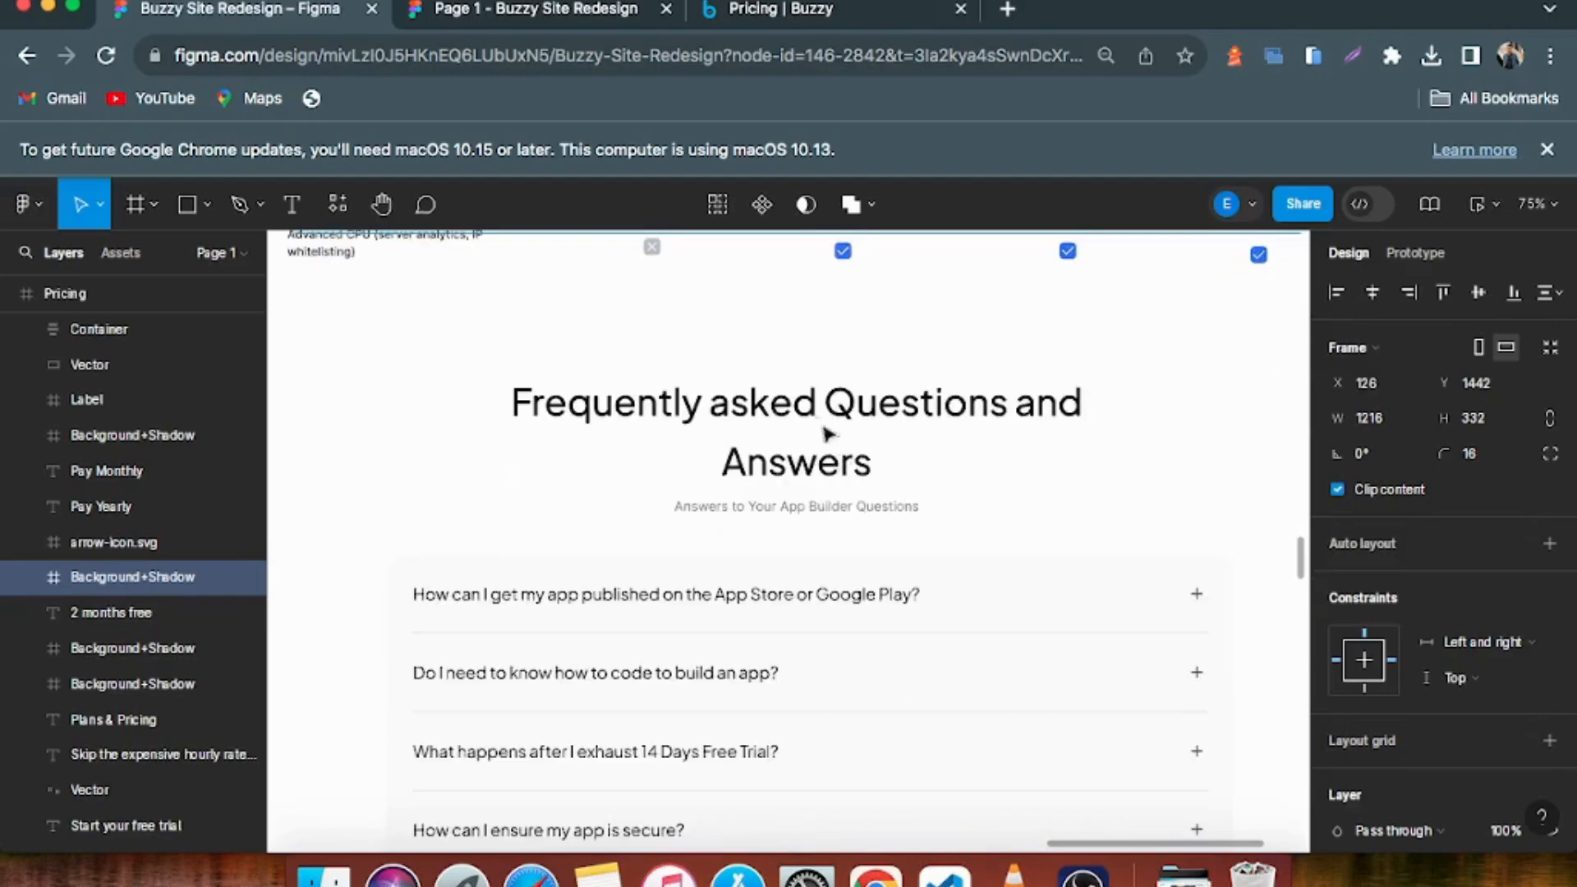
pyautogui.scroll(-6, 906, 411)
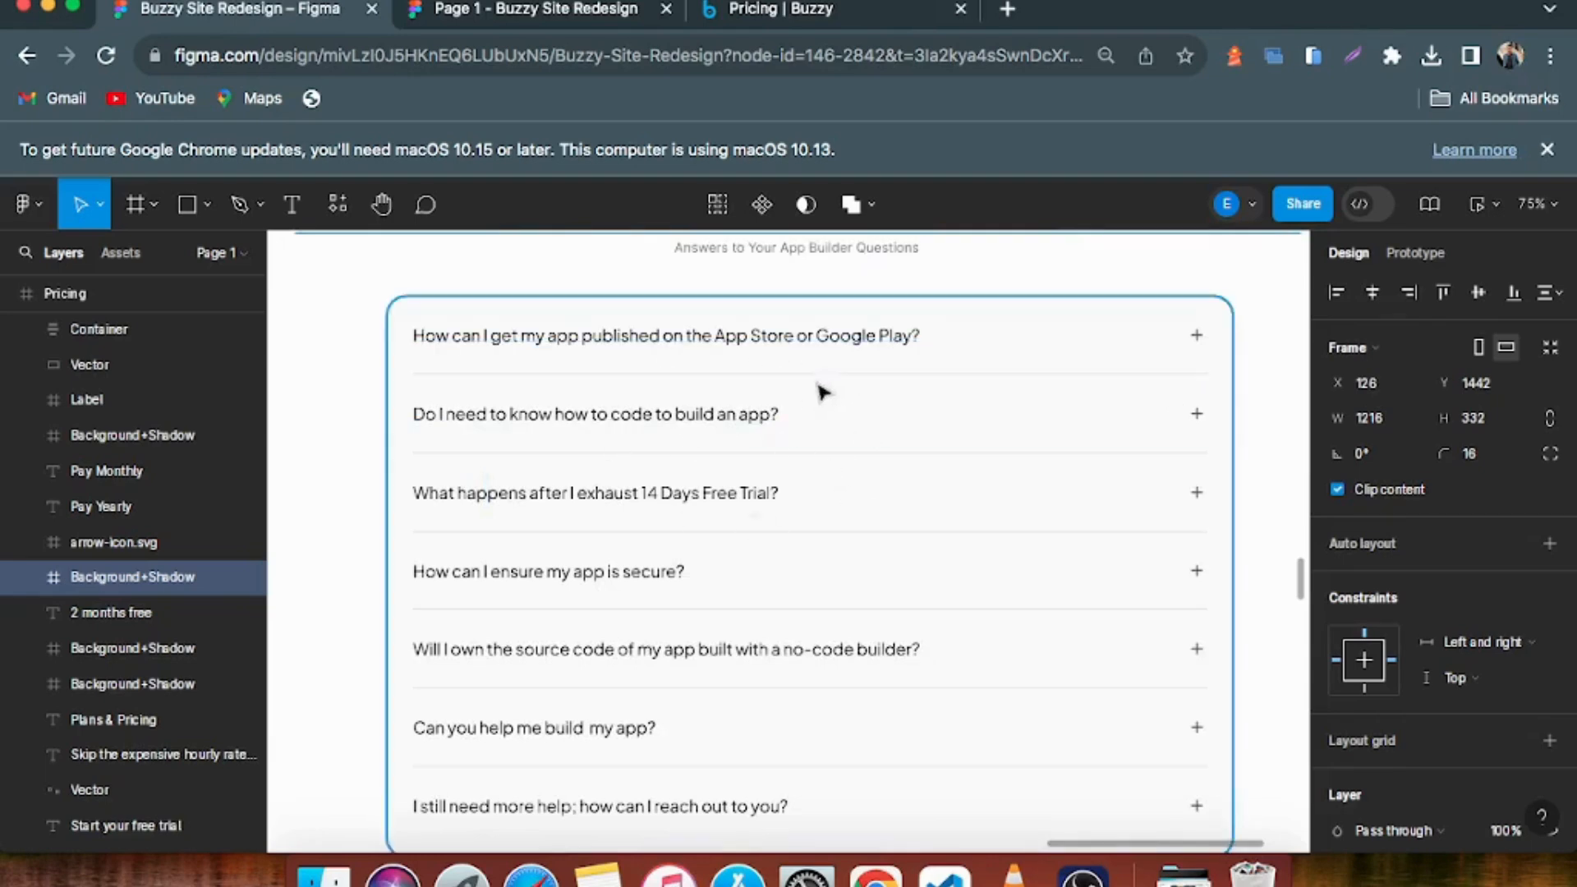
pyautogui.scroll(-3, 837, 380)
# View the customer testimonials section and the closing Experience the simplicity of building Apps banner of the Pricing frame
pyautogui.scroll(-15, 842, 432)
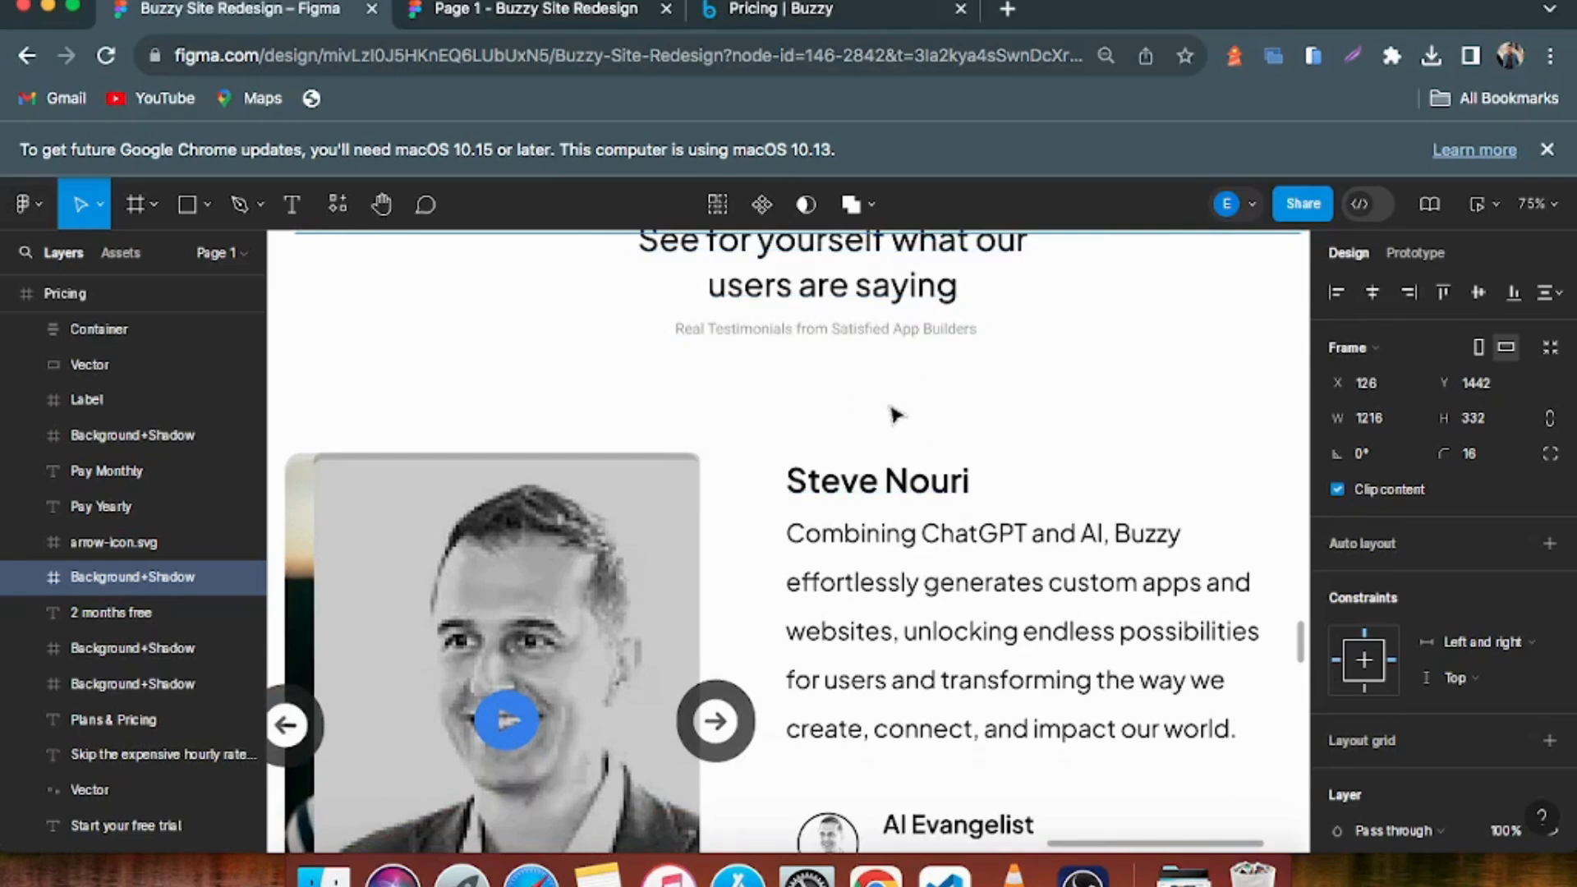
pyautogui.scroll(2, 820, 416)
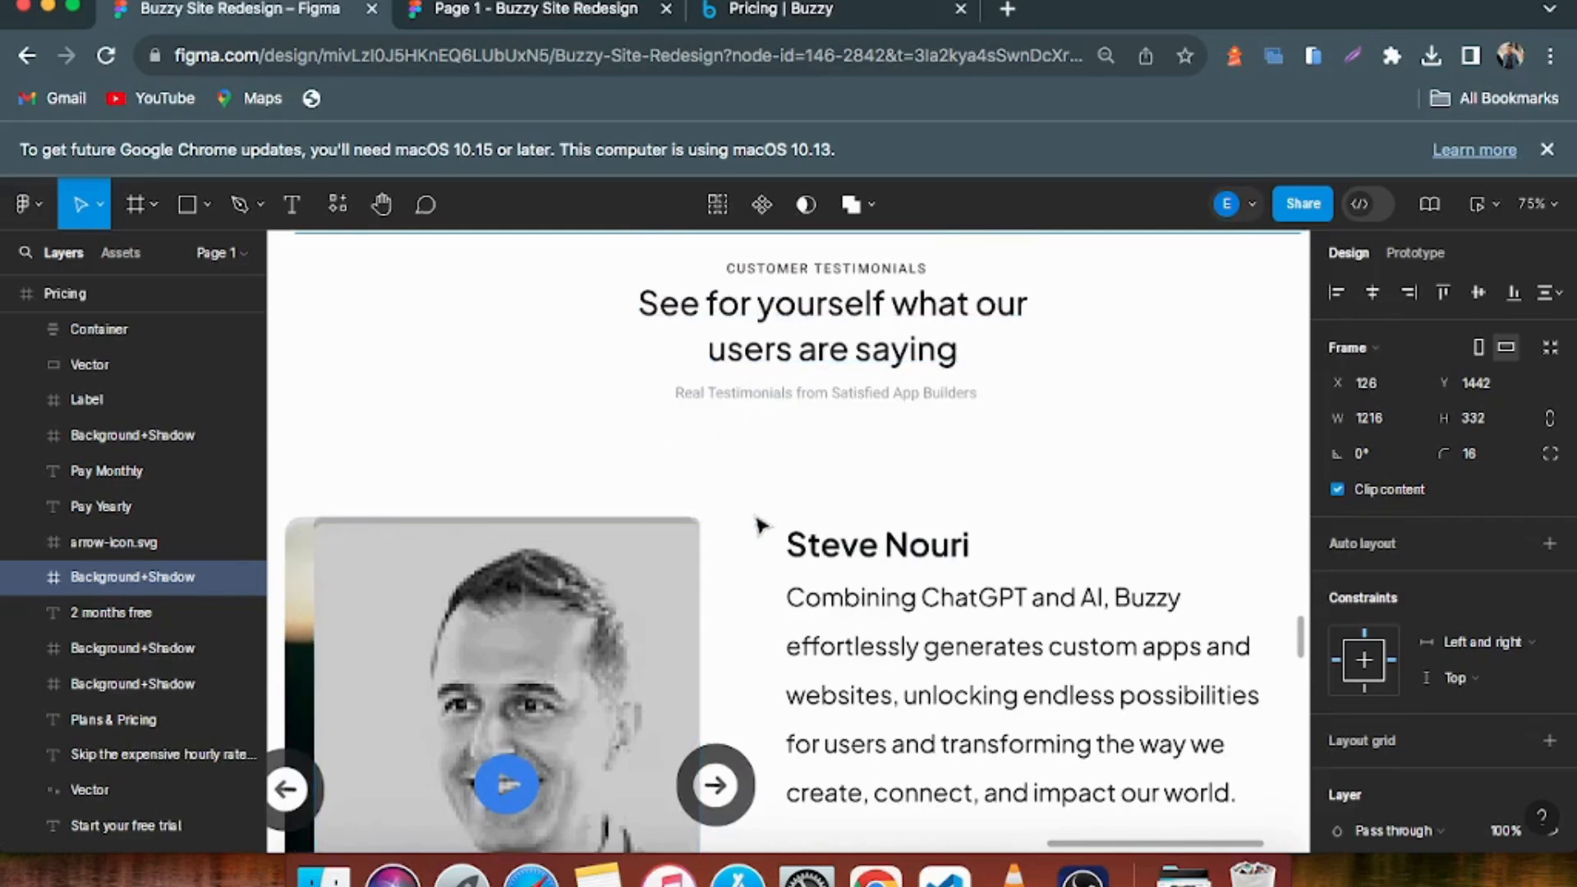
pyautogui.scroll(-15, 755, 520)
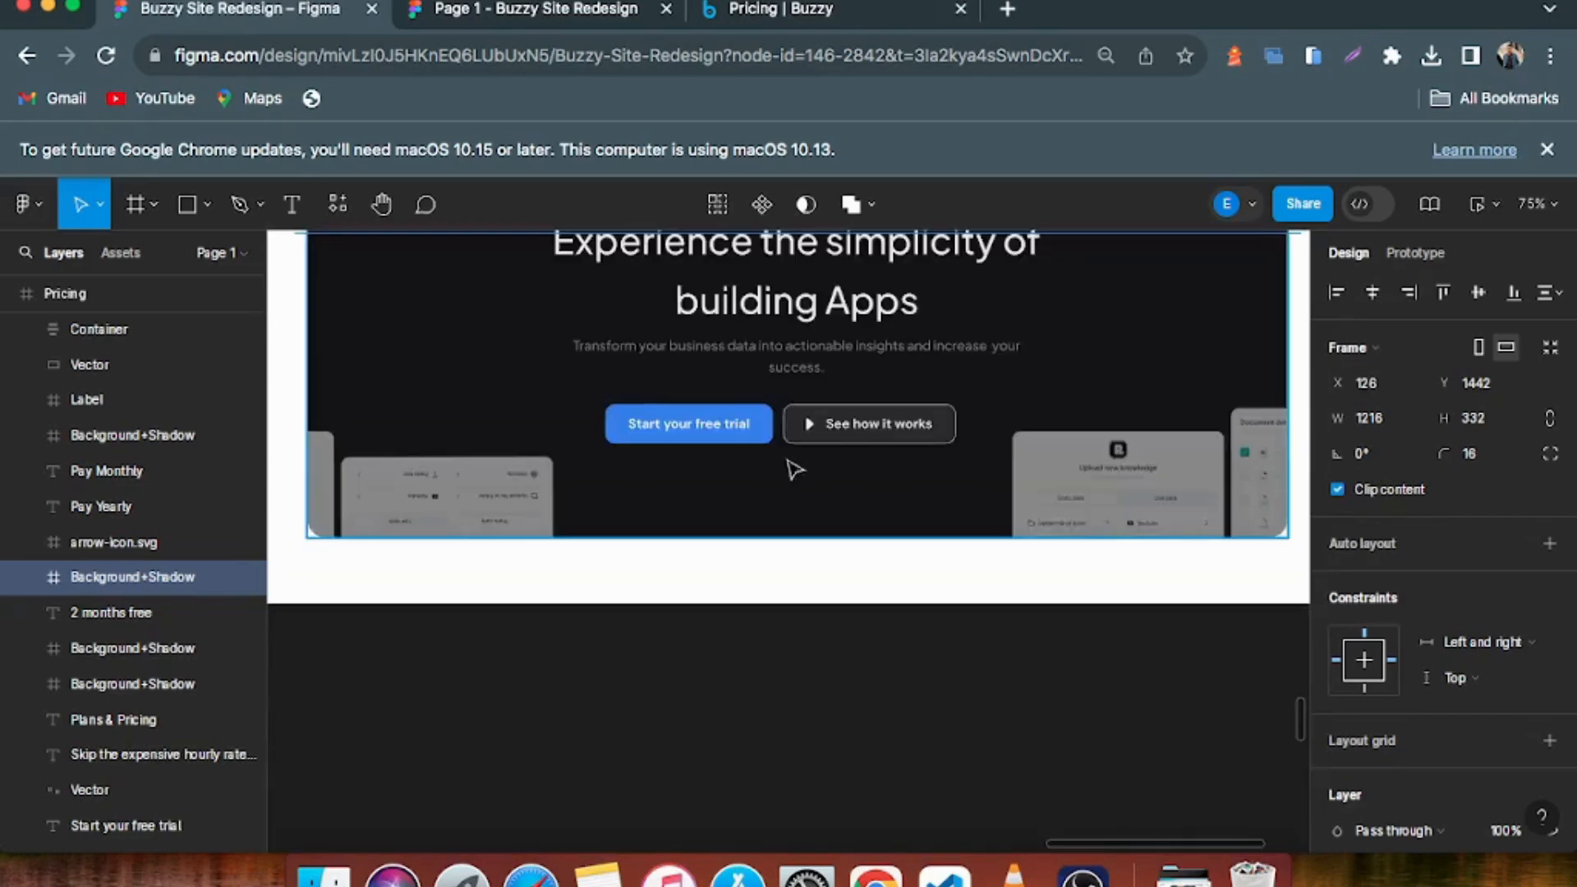
pyautogui.scroll(3, 917, 400)
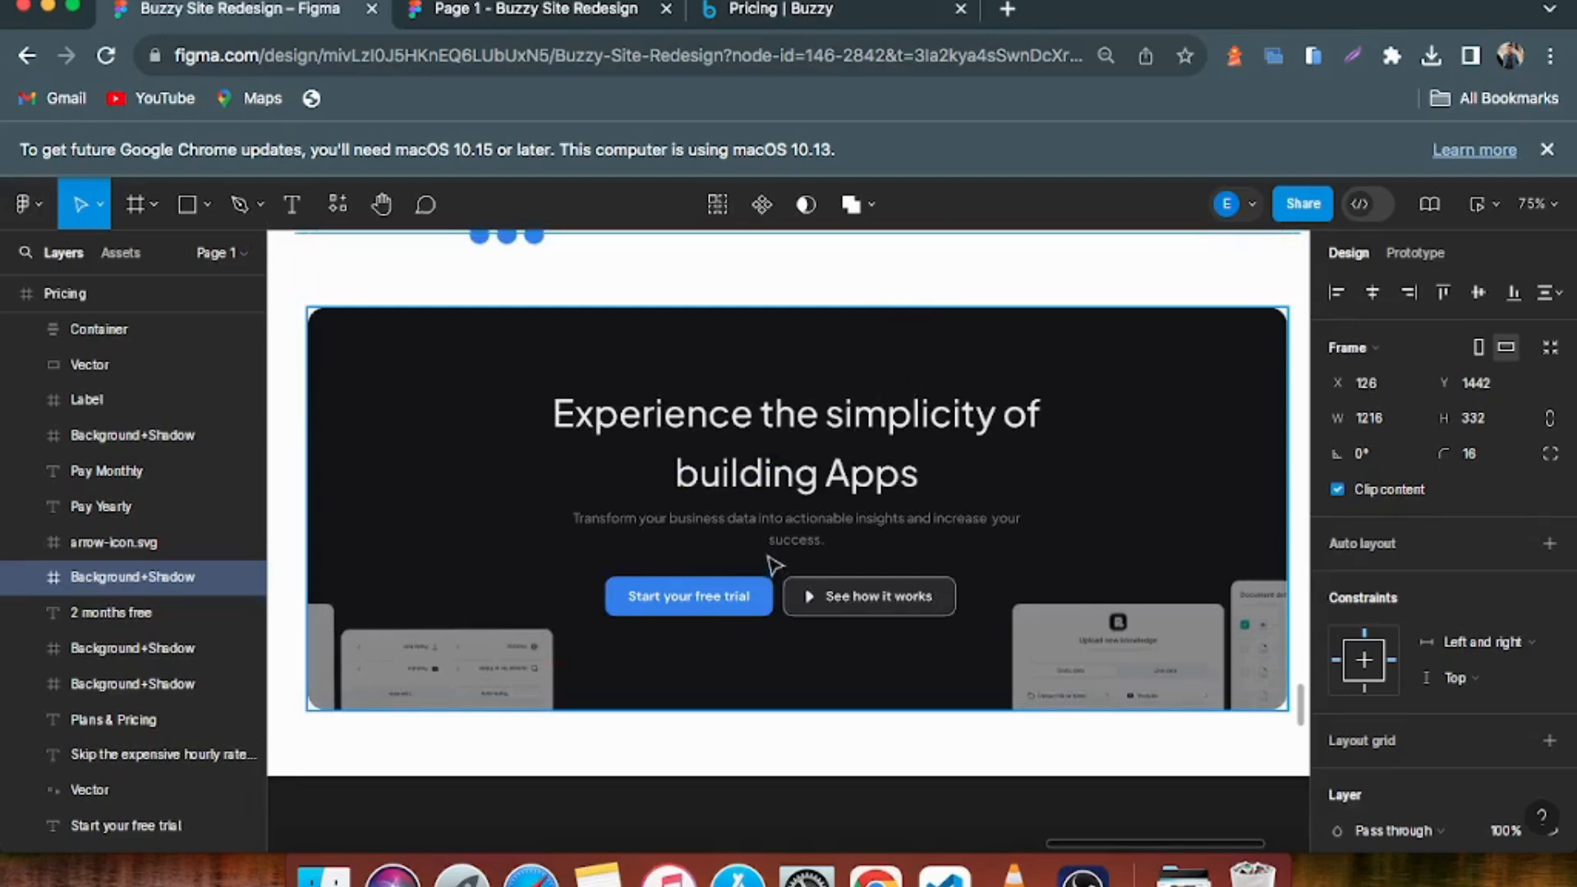
# Review the closing banner of the Pricing frame again and view the separate Navigation / Footer frame beneath it
pyautogui.scroll(8, 809, 383)
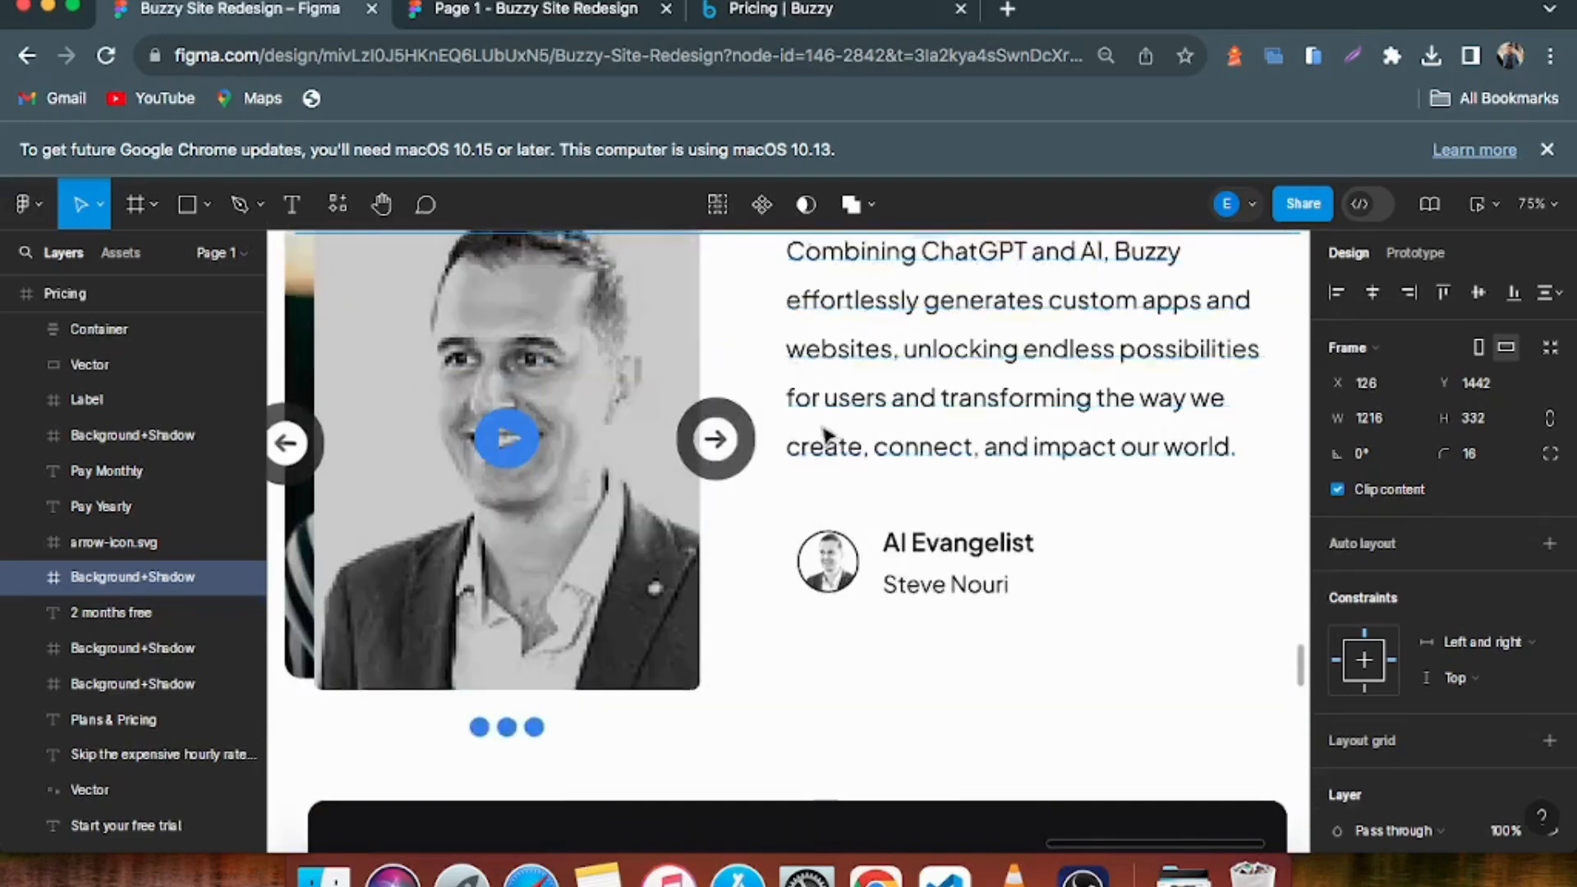
pyautogui.scroll(-3, 794, 484)
pyautogui.scroll(-5, 794, 484)
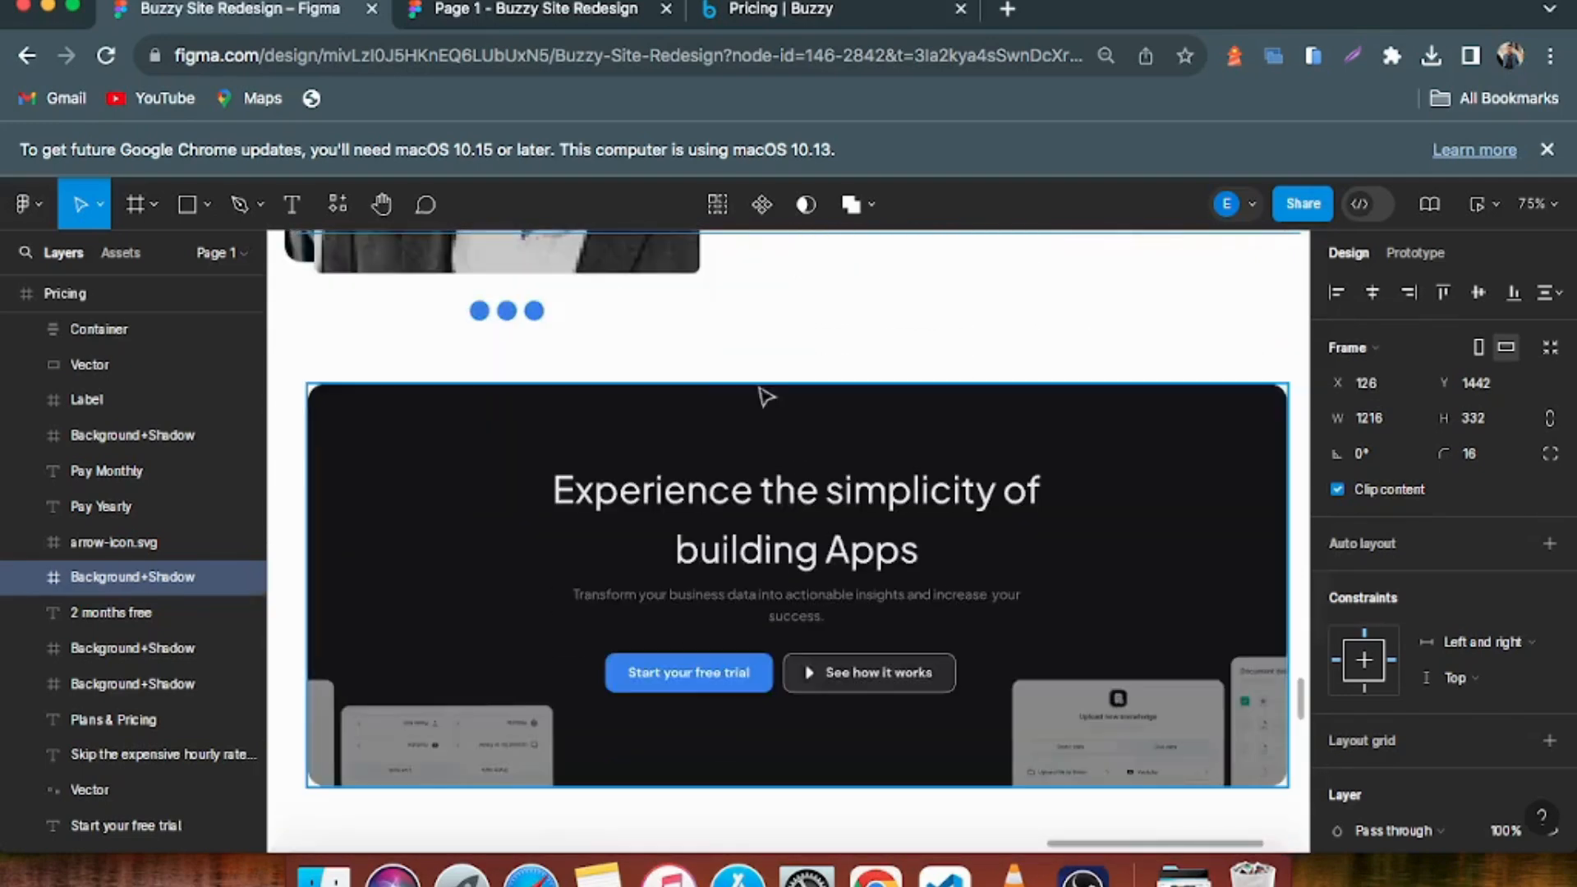
pyautogui.scroll(-3, 753, 422)
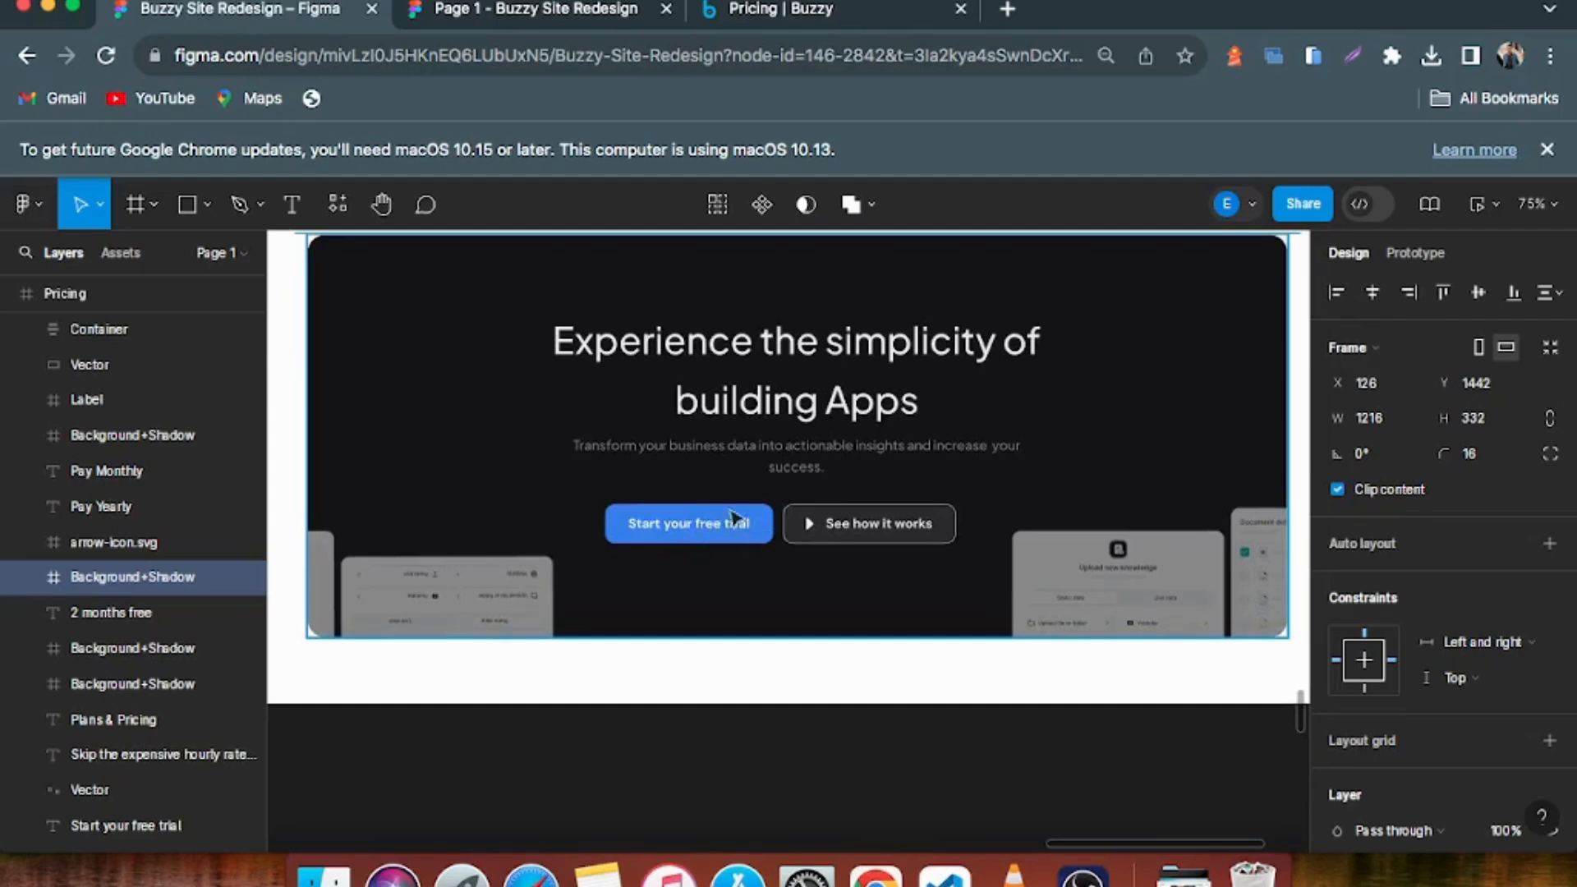
pyautogui.scroll(-5, 737, 519)
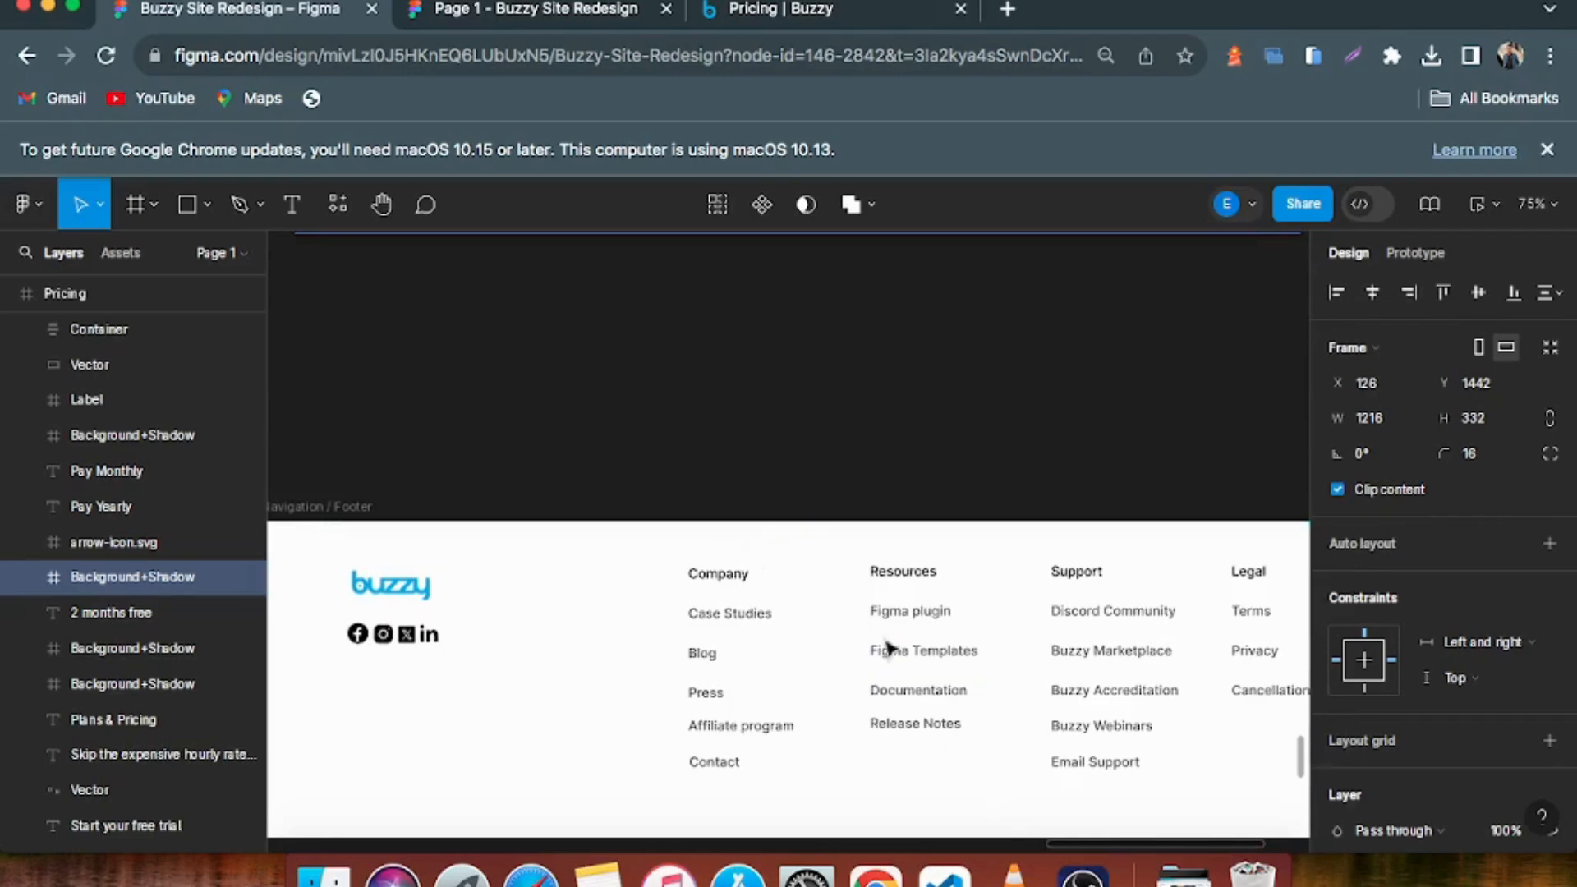
pyautogui.scroll(10, 637, 520)
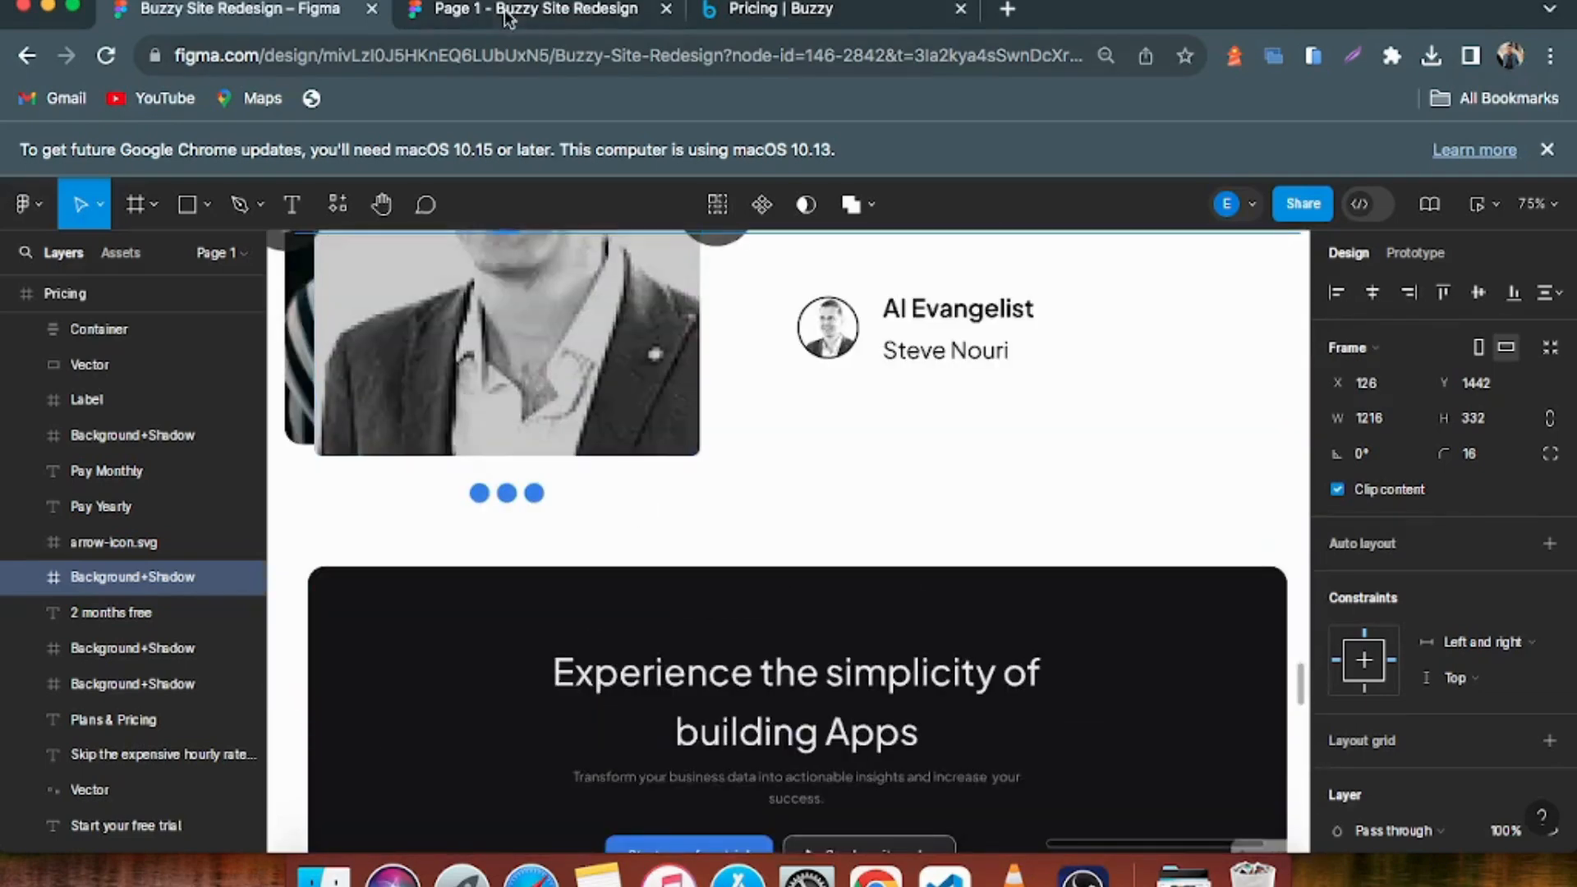
# Switch to the pricing page prototype and review its comparison table, plan cards, customer logos and Plans & Pricing heading
pyautogui.click(505, 17)
pyautogui.scroll(-15, 901, 530)
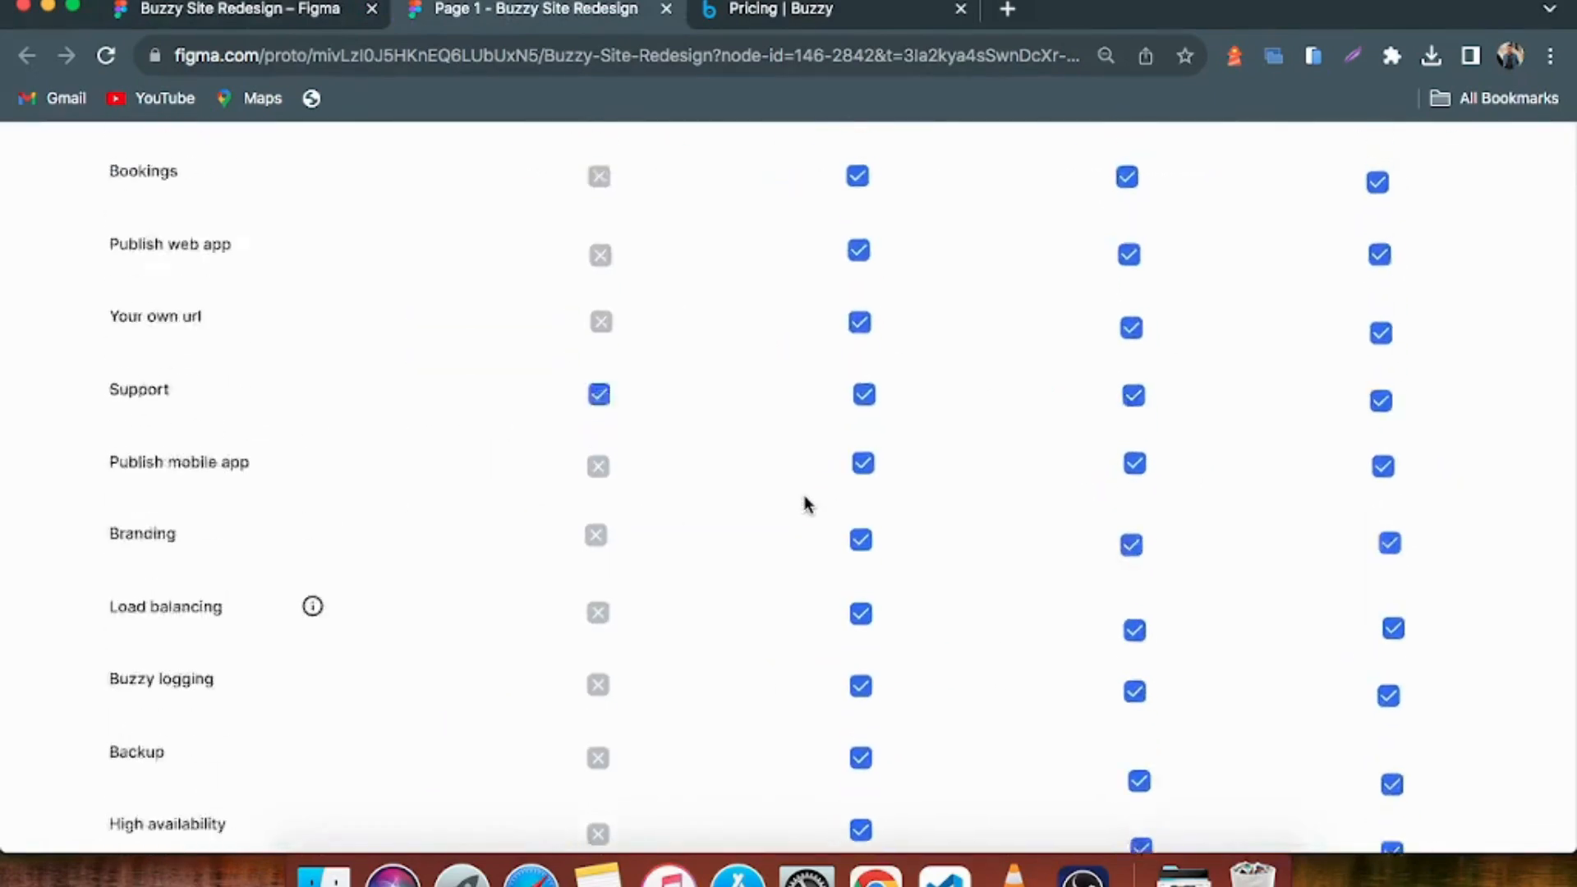
pyautogui.scroll(10, 802, 503)
pyautogui.scroll(8, 707, 462)
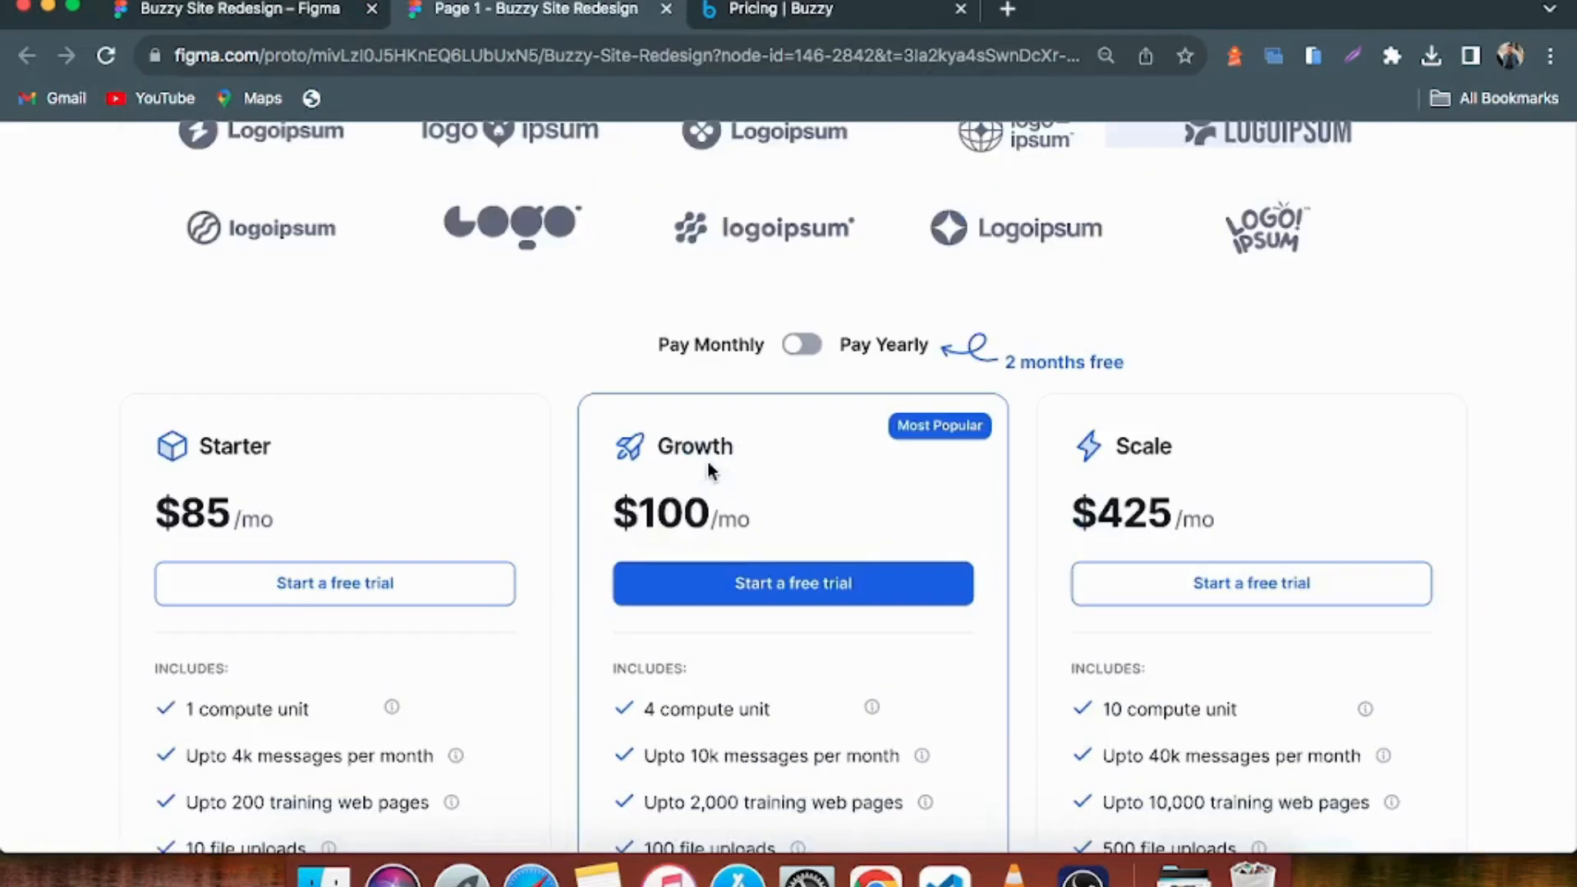
pyautogui.scroll(-6, 741, 469)
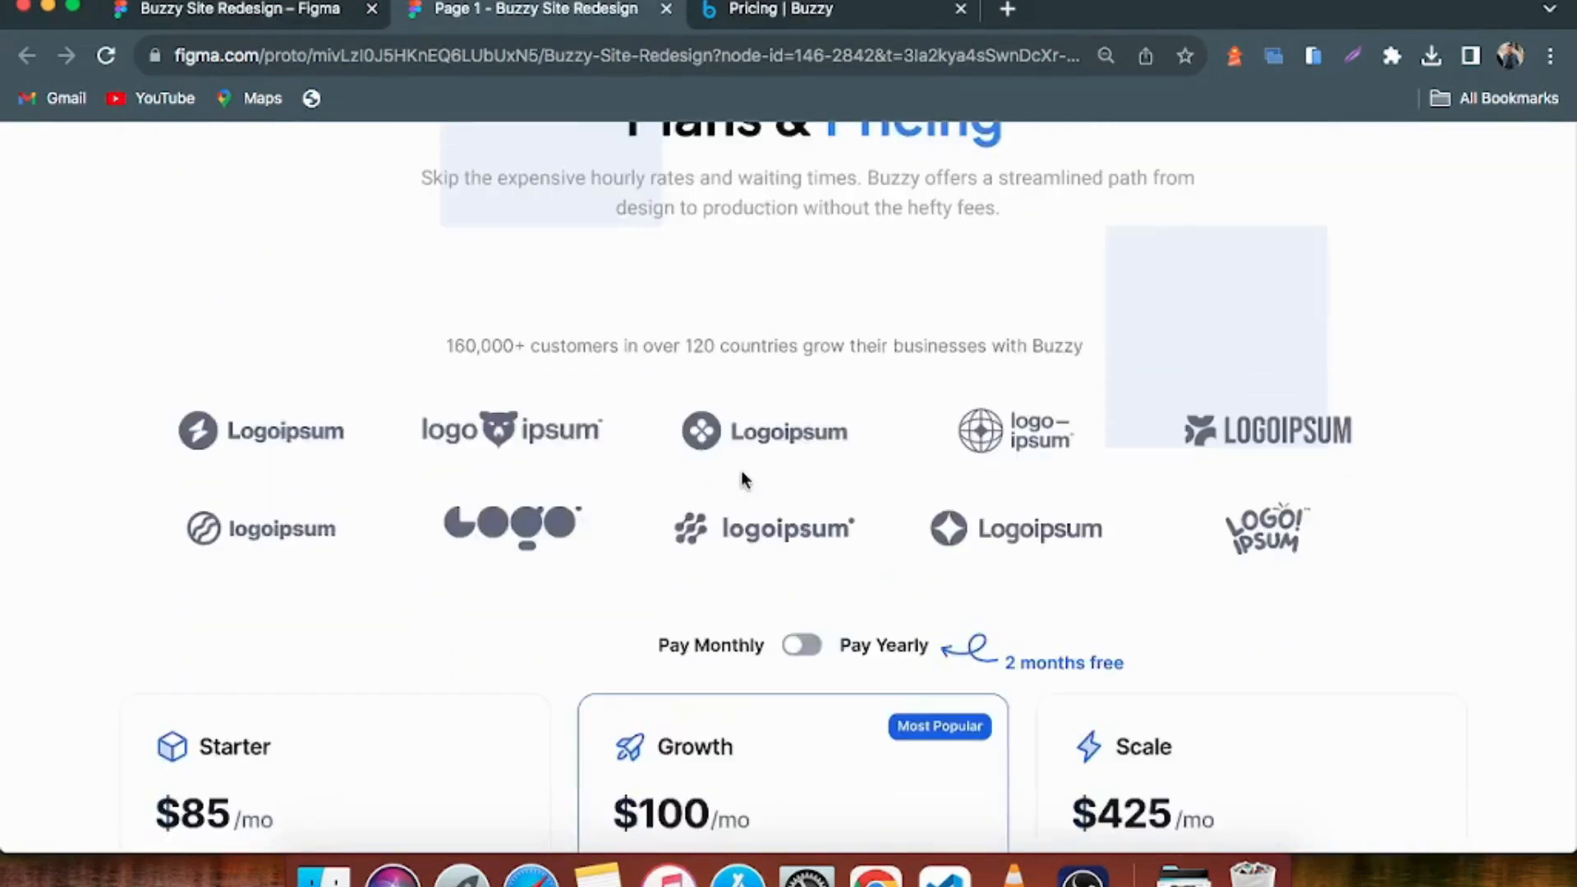
# Switch to the live pricing page and look over its feature table and the Scaling, Compliance and Premium Support add-on cards
pyautogui.click(777, 15)
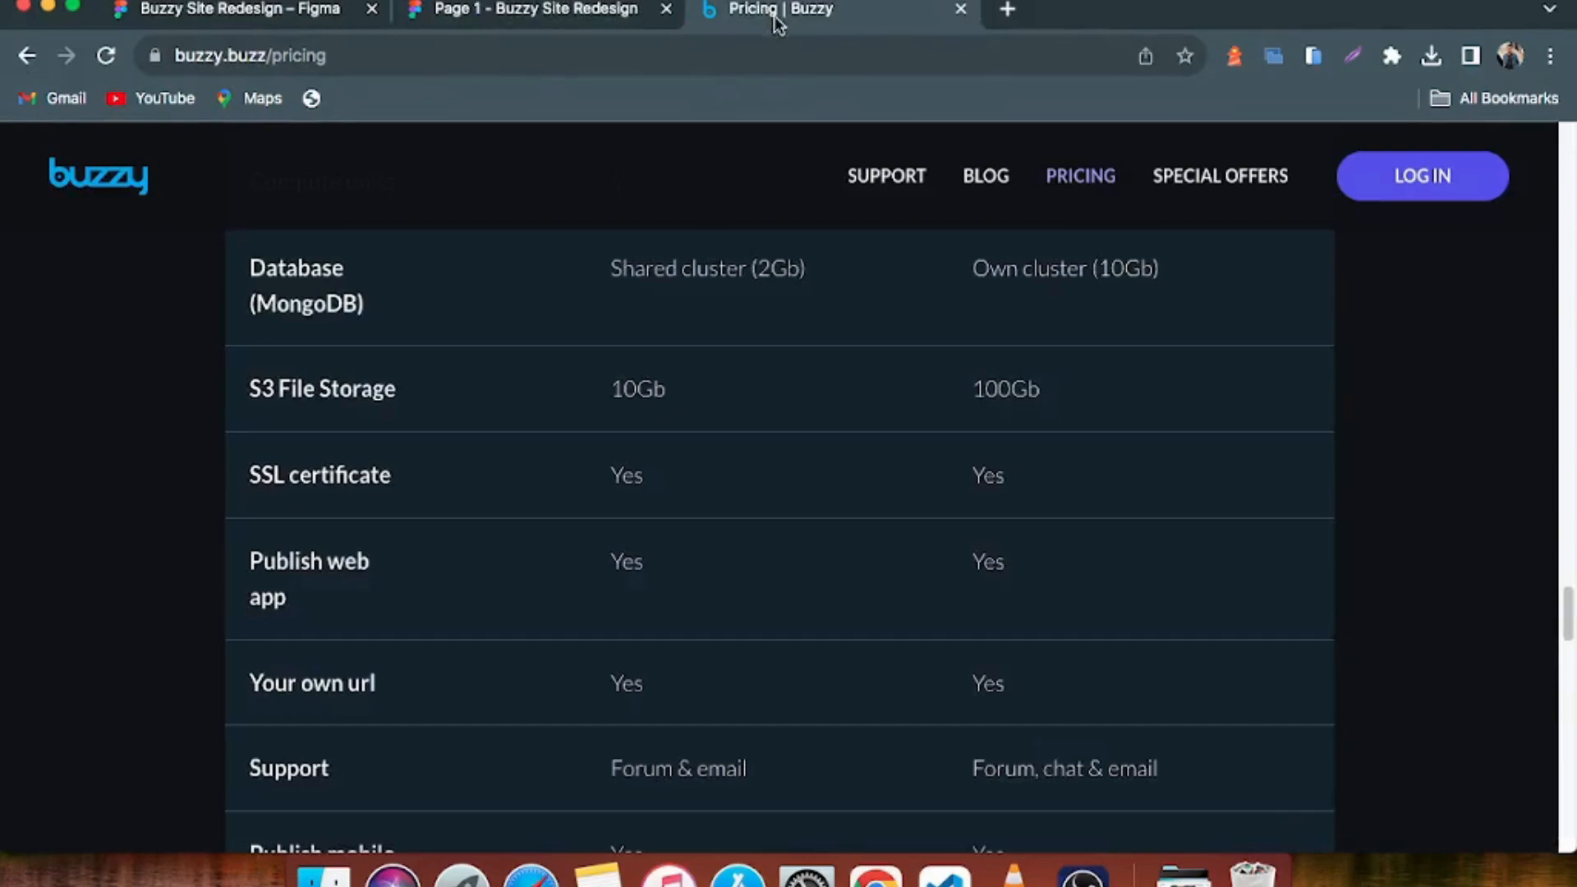
pyautogui.scroll(-10, 903, 470)
pyautogui.scroll(15, 884, 469)
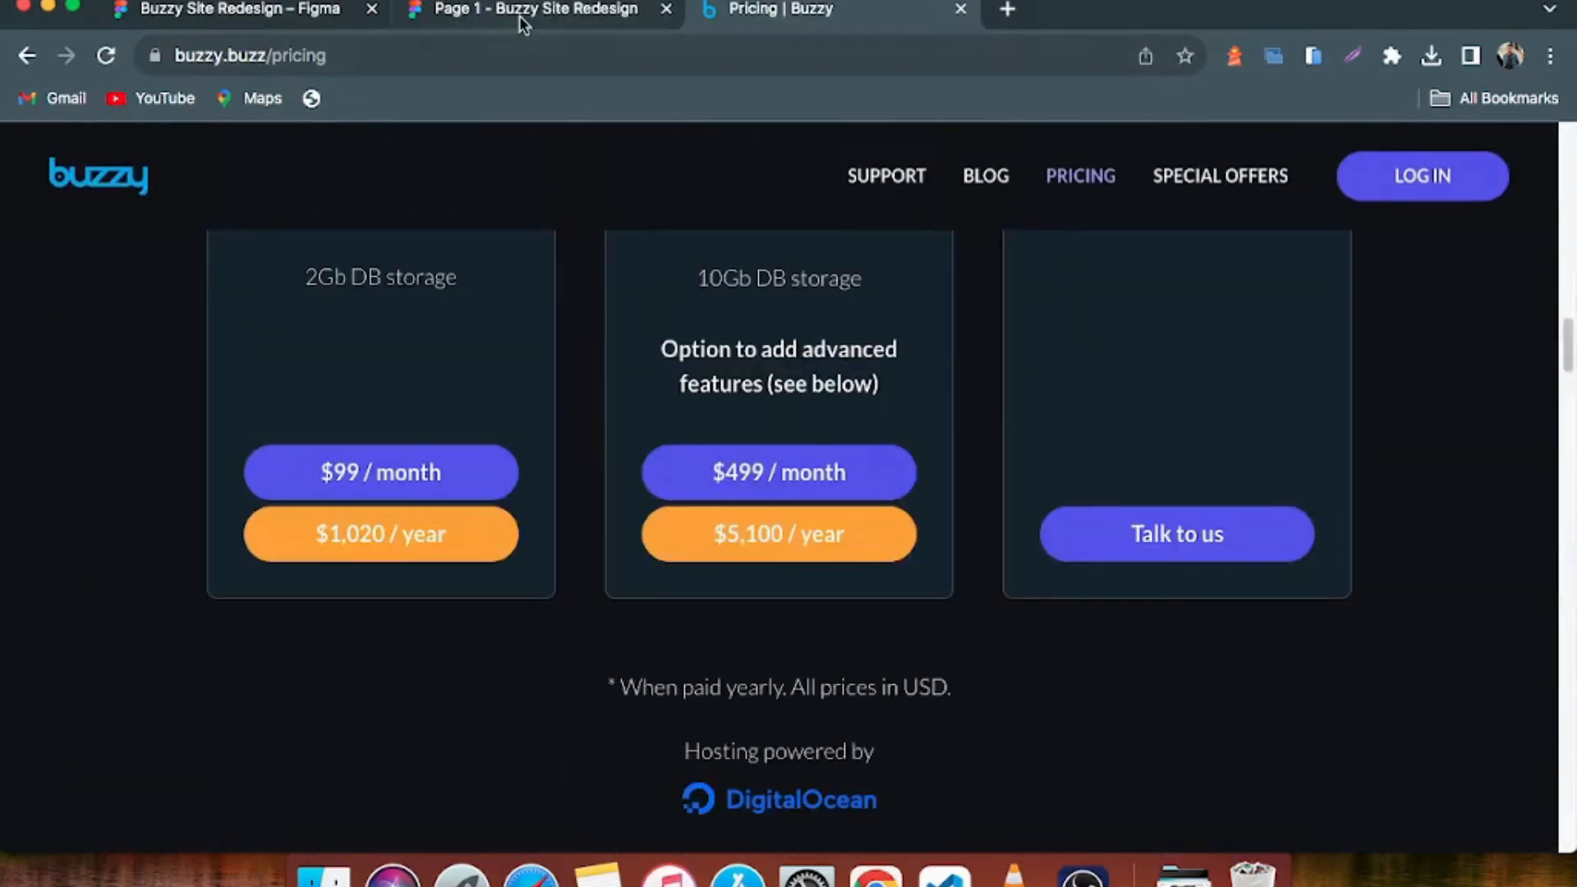
# Compare the redesigned homepage prototype with the live homepage's hero and testimonials, ending on the prototype's hero section
pyautogui.click(520, 18)
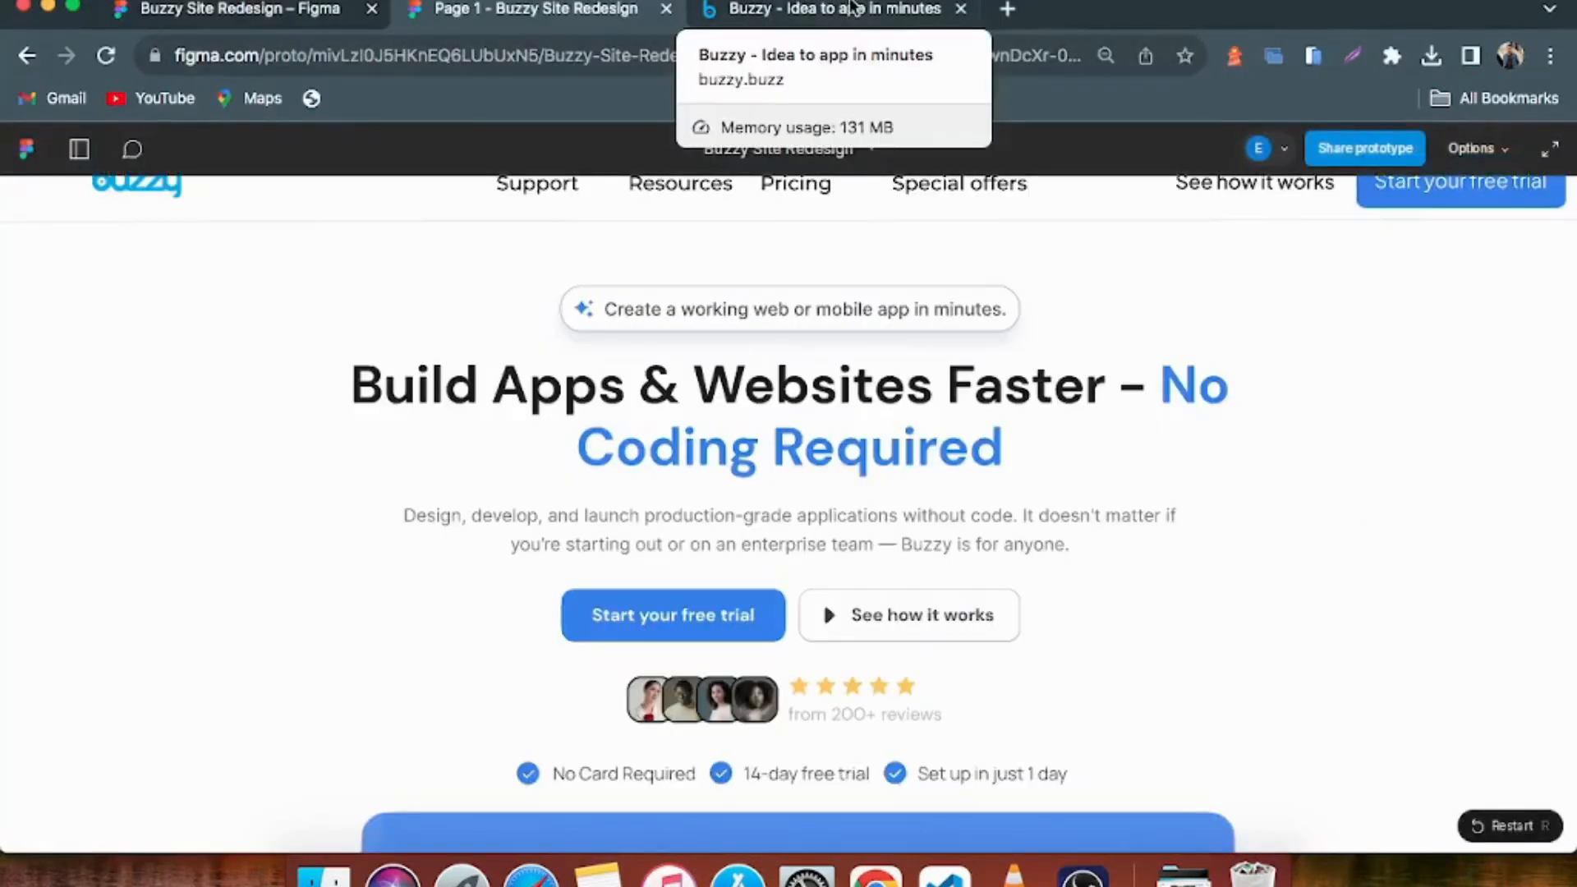
pyautogui.click(795, 11)
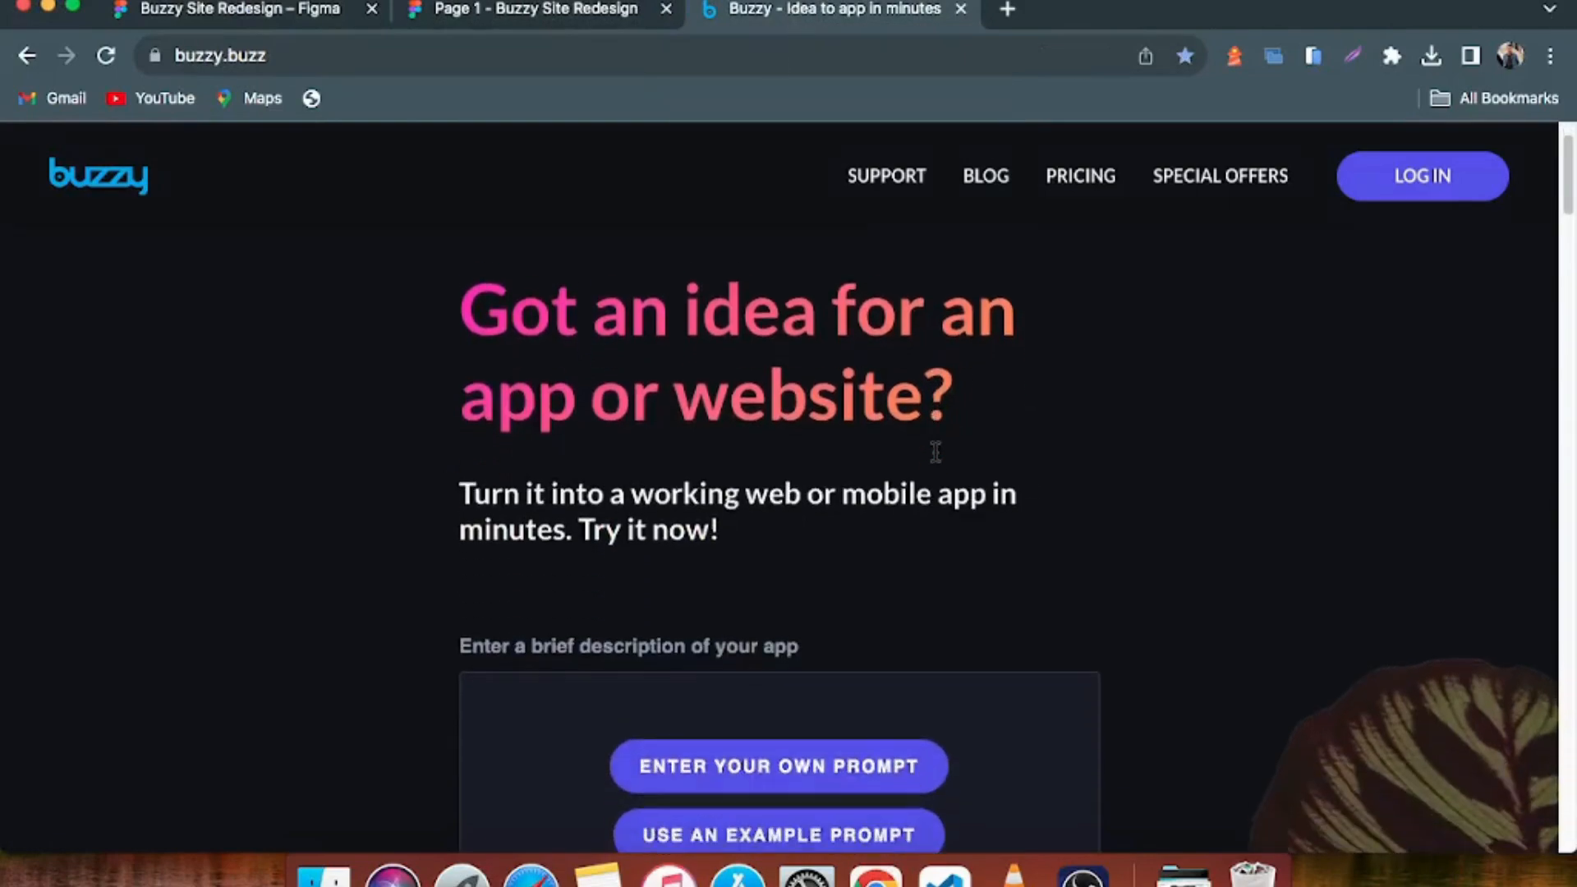
pyautogui.scroll(-15, 904, 458)
pyautogui.scroll(-5, 904, 457)
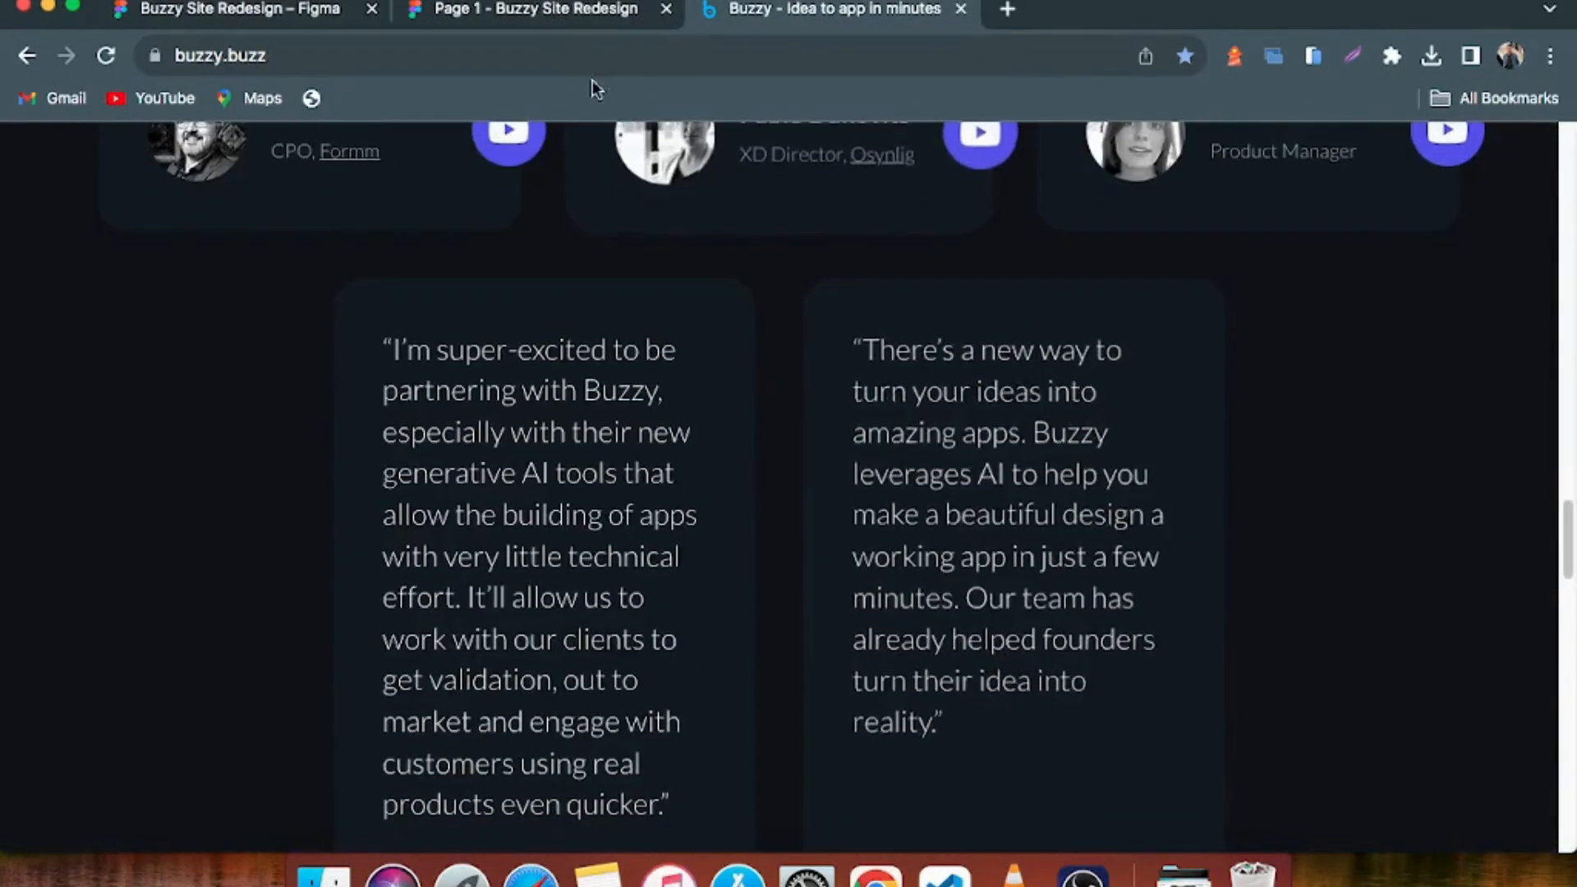
pyautogui.click(542, 8)
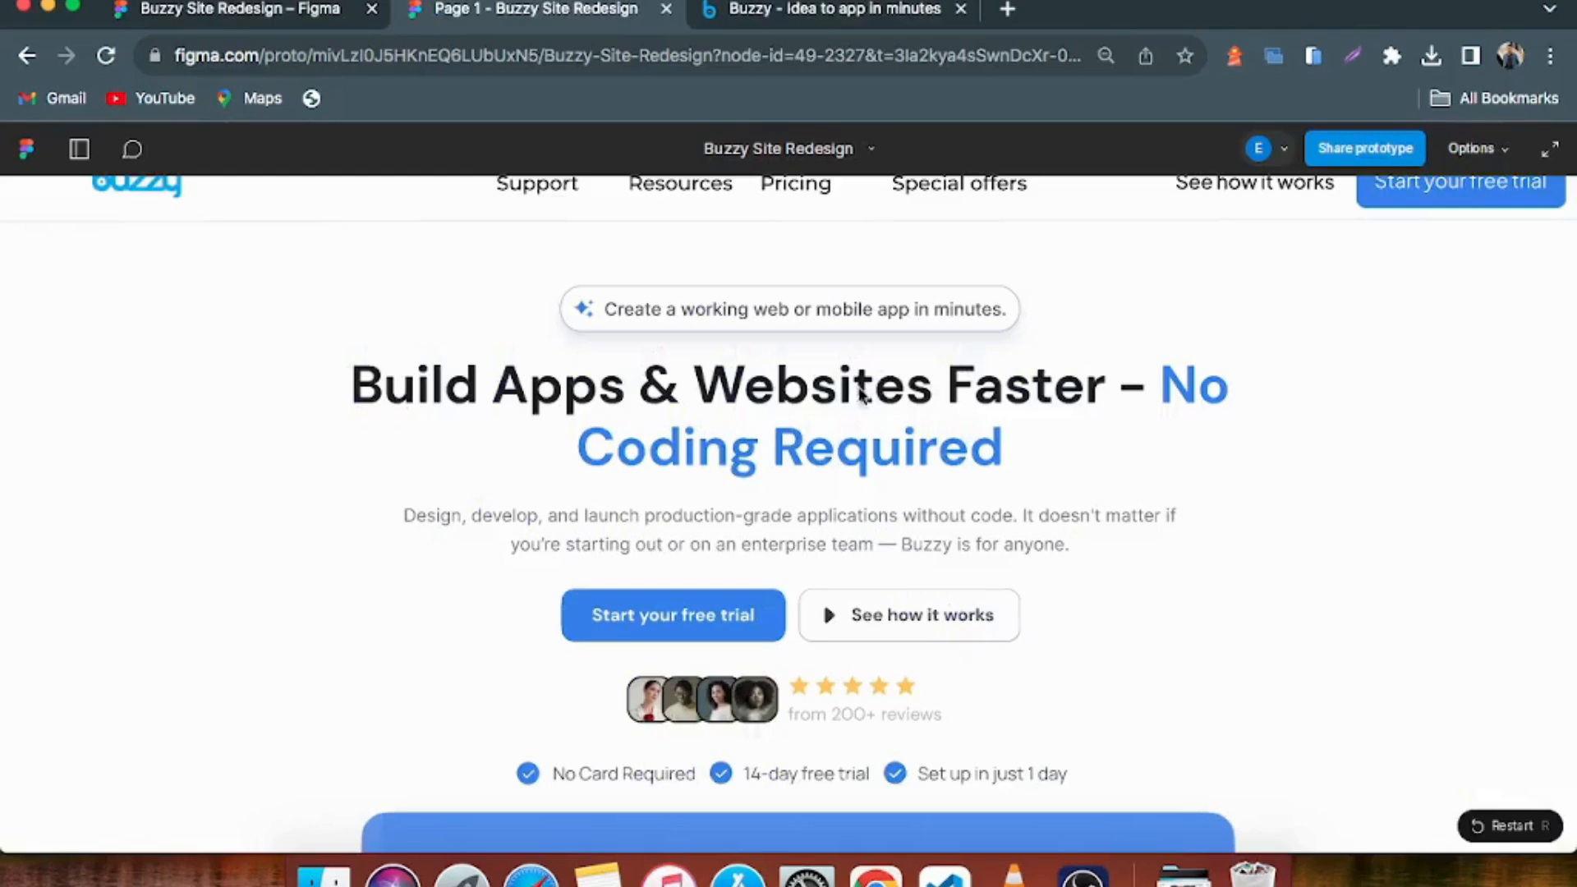